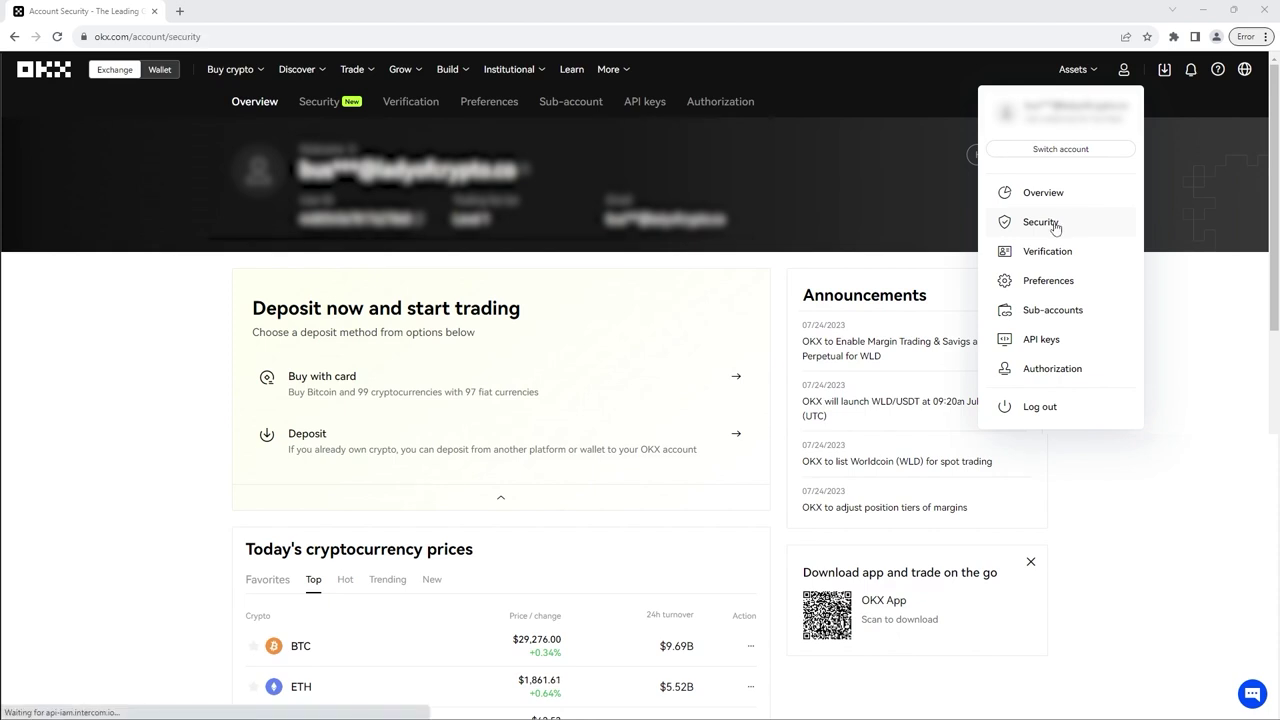
- Link an authenticator app from the Security page, verifying with the email code and the authenticator code
left_click(1054, 224)
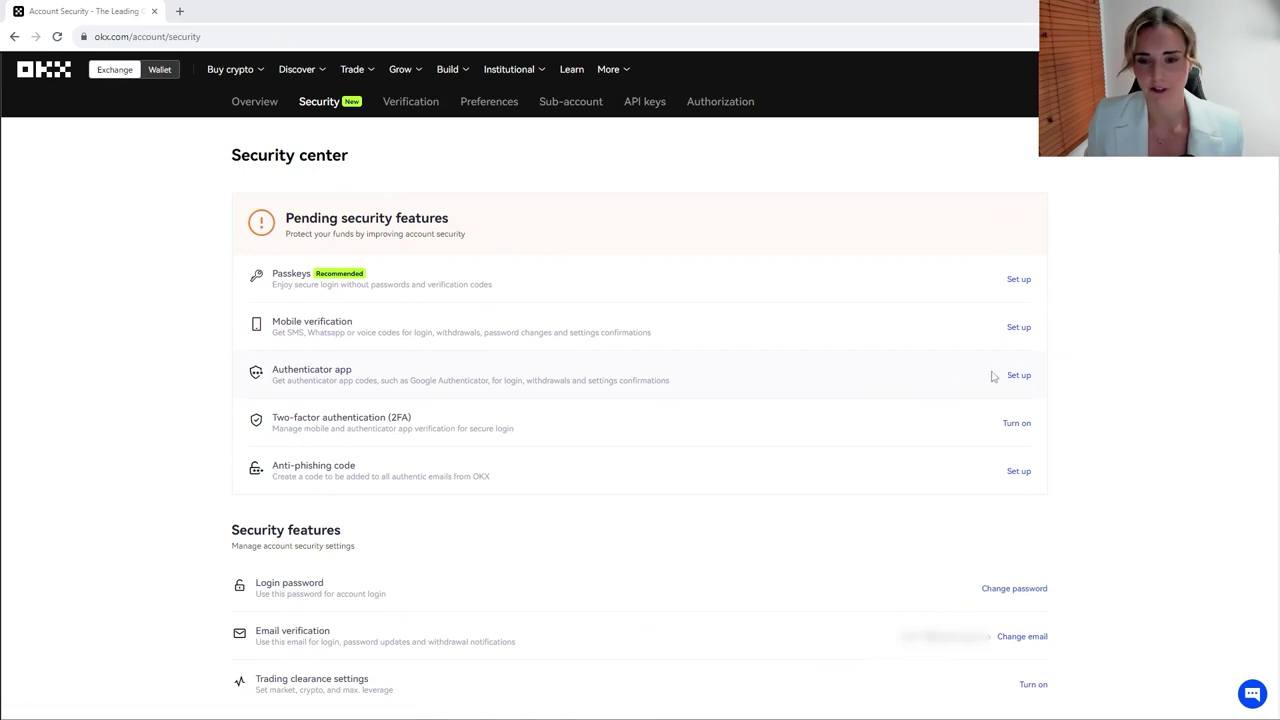
left_click(1019, 376)
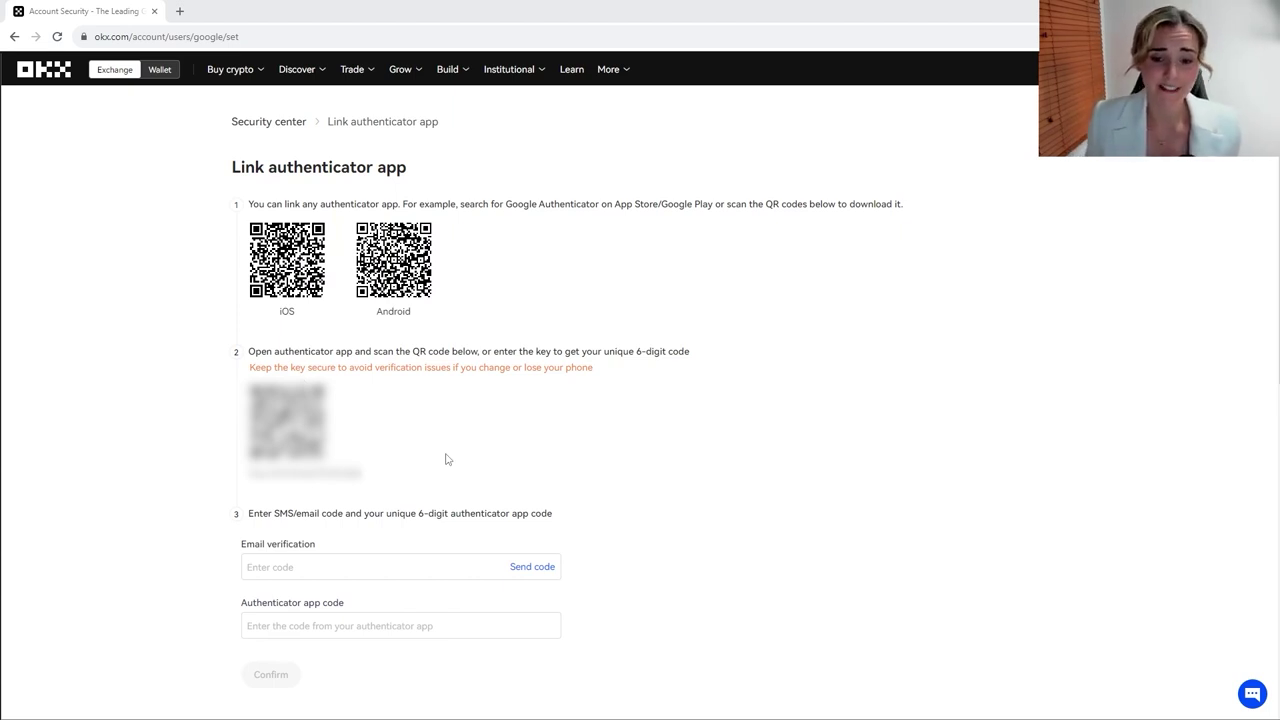
left_click(541, 570)
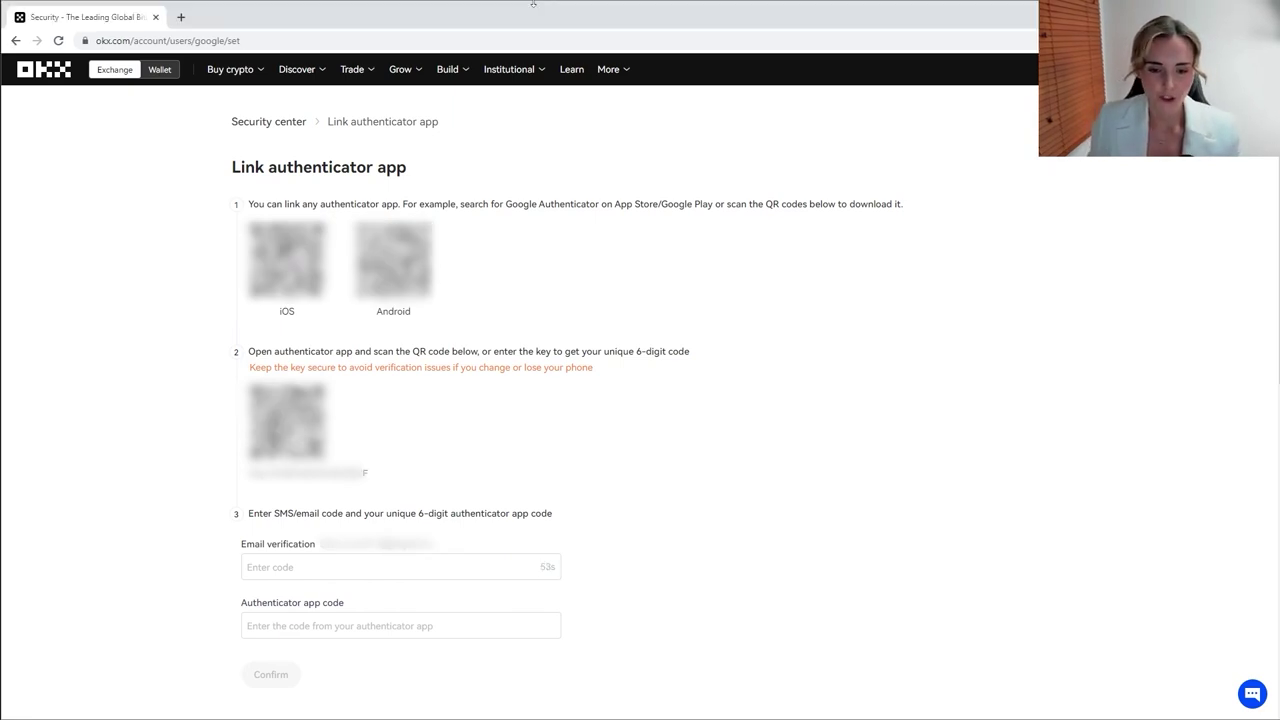
left_click(406, 566)
left_click(382, 629)
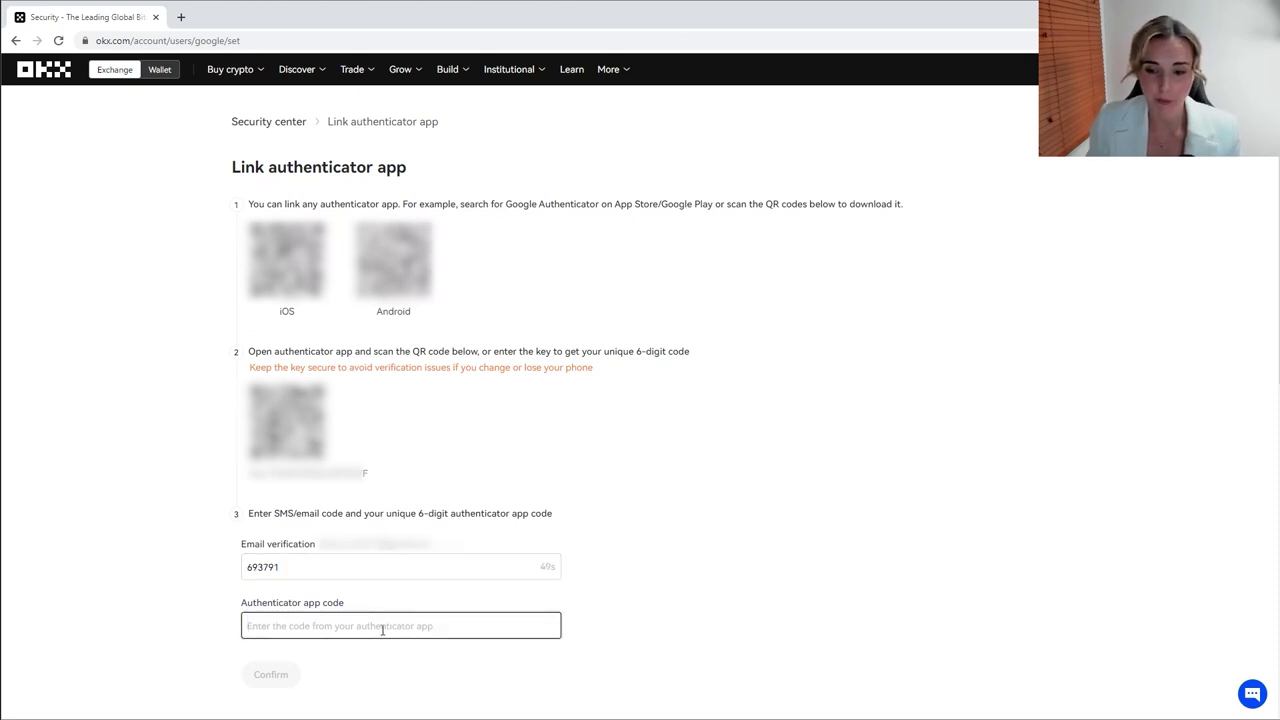
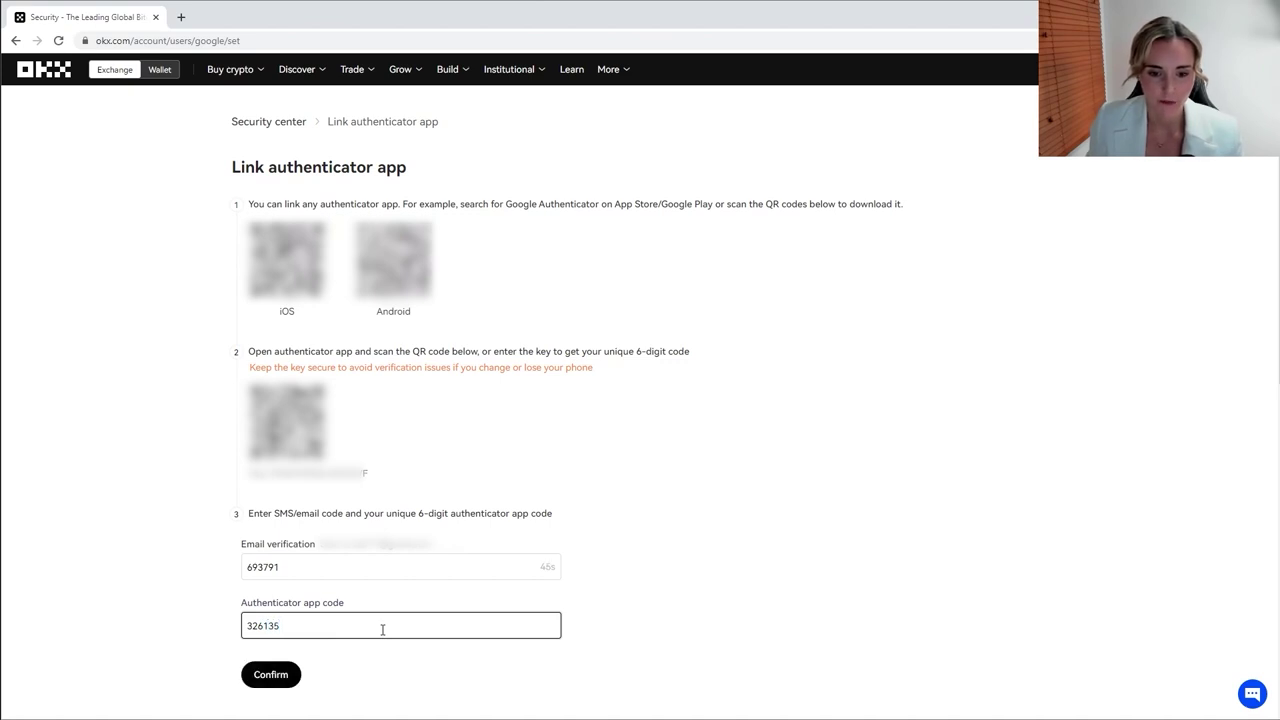
left_click(272, 676)
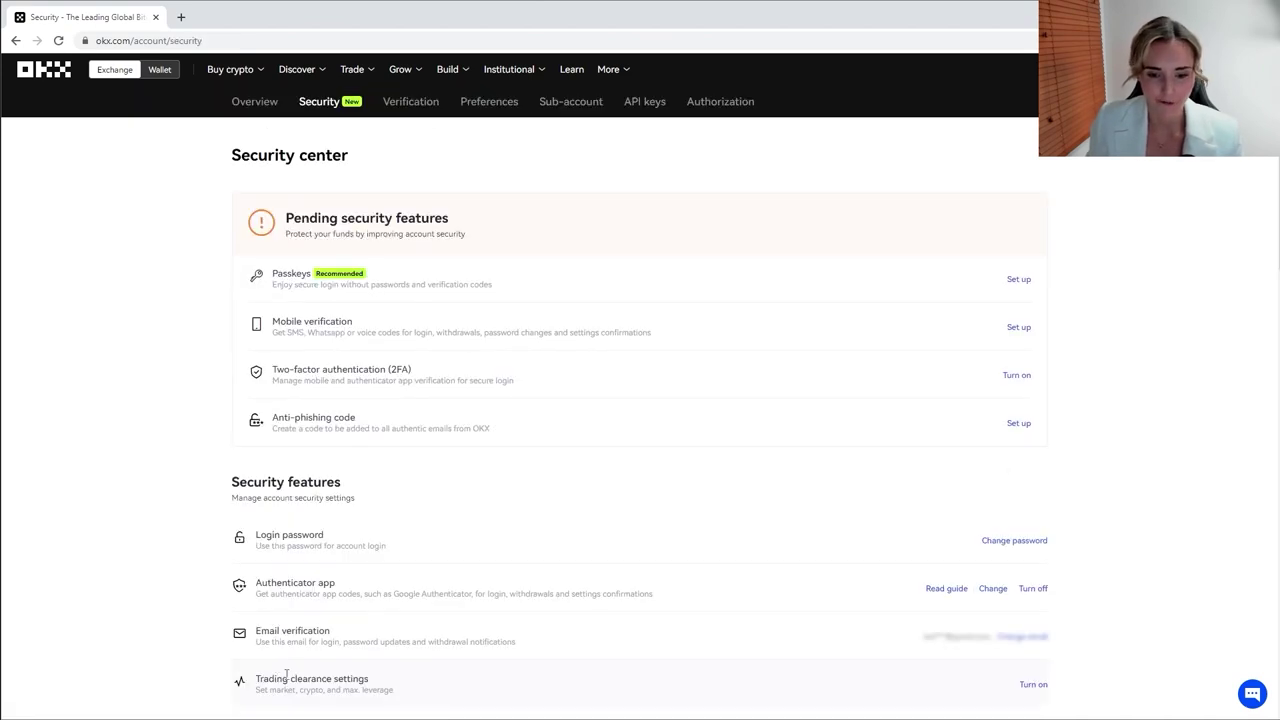
- Enable two-factor authentication in the security center, confirming with the authenticator code
left_click(1016, 376)
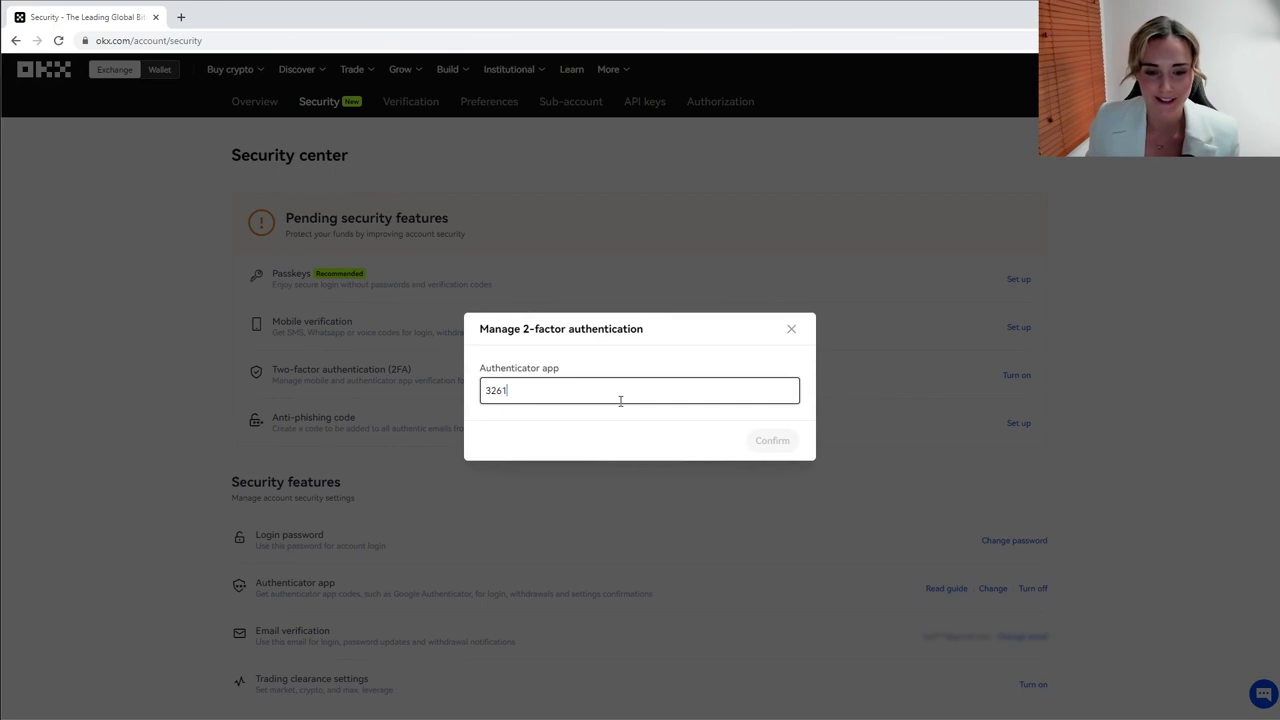
type("5")
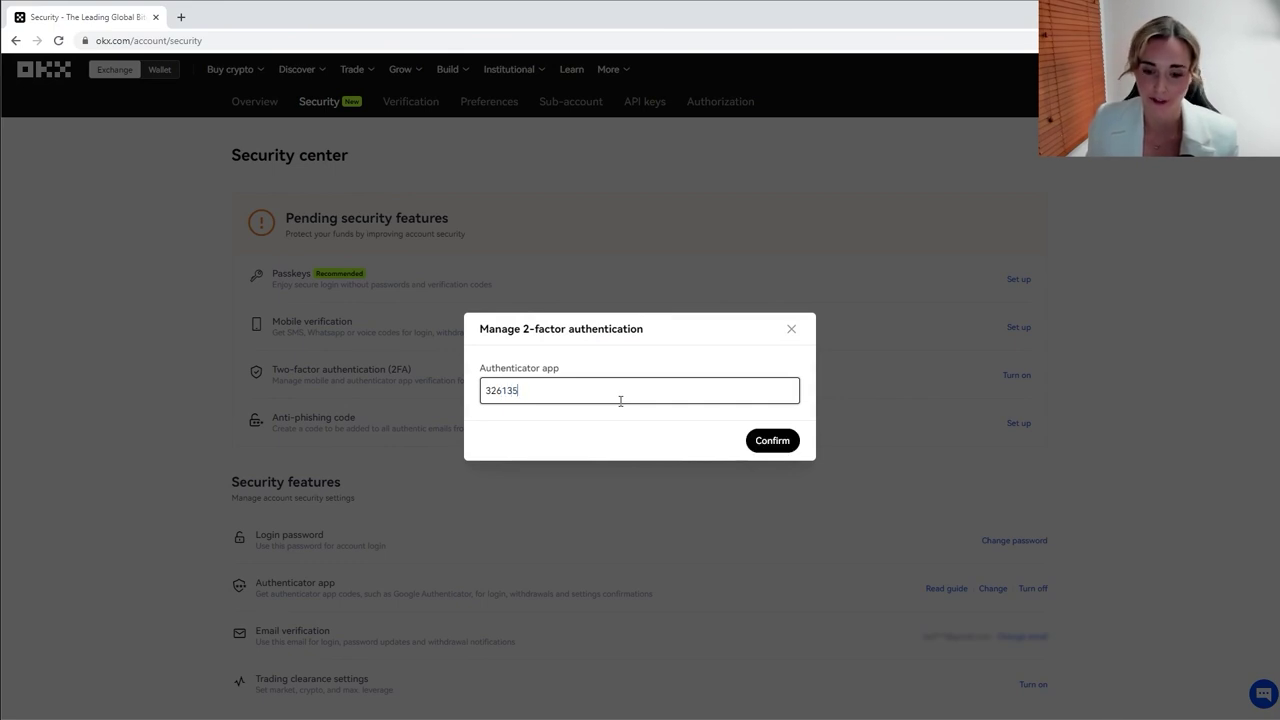
left_click(797, 442)
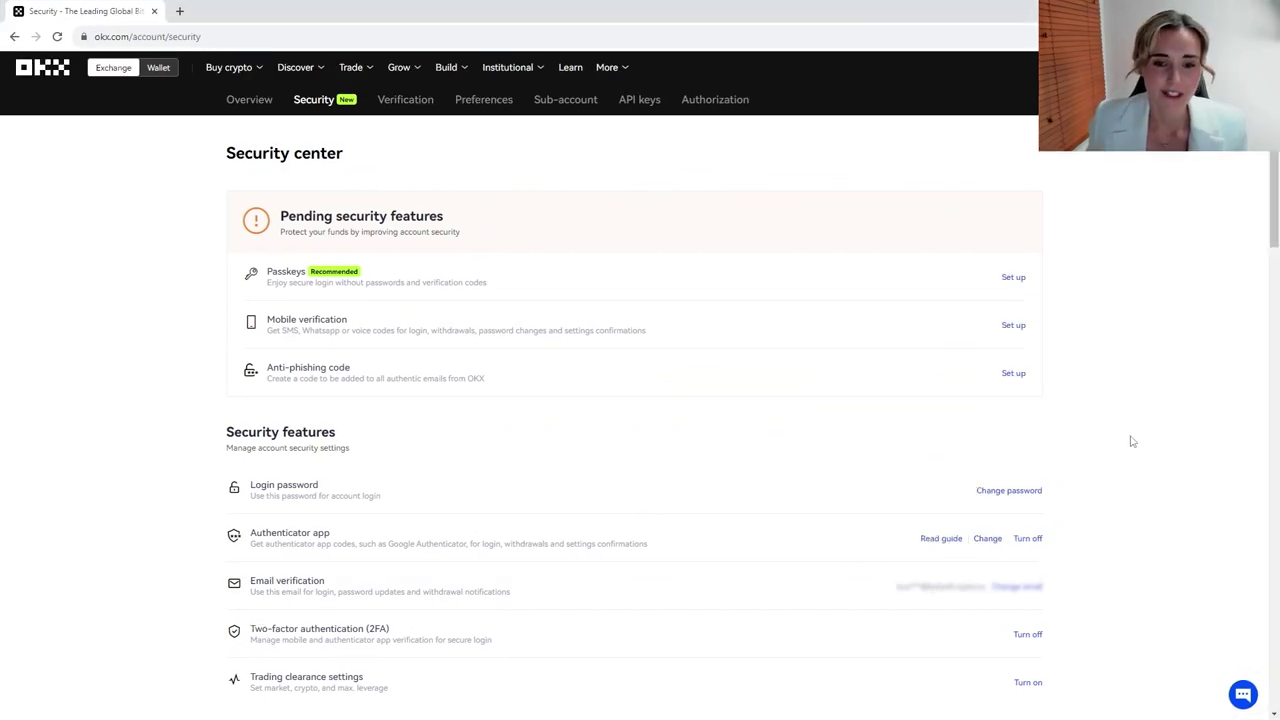
scroll(1134, 437, "down", 15)
scroll(1128, 443, "down", 6)
scroll(1128, 445, "up", 2)
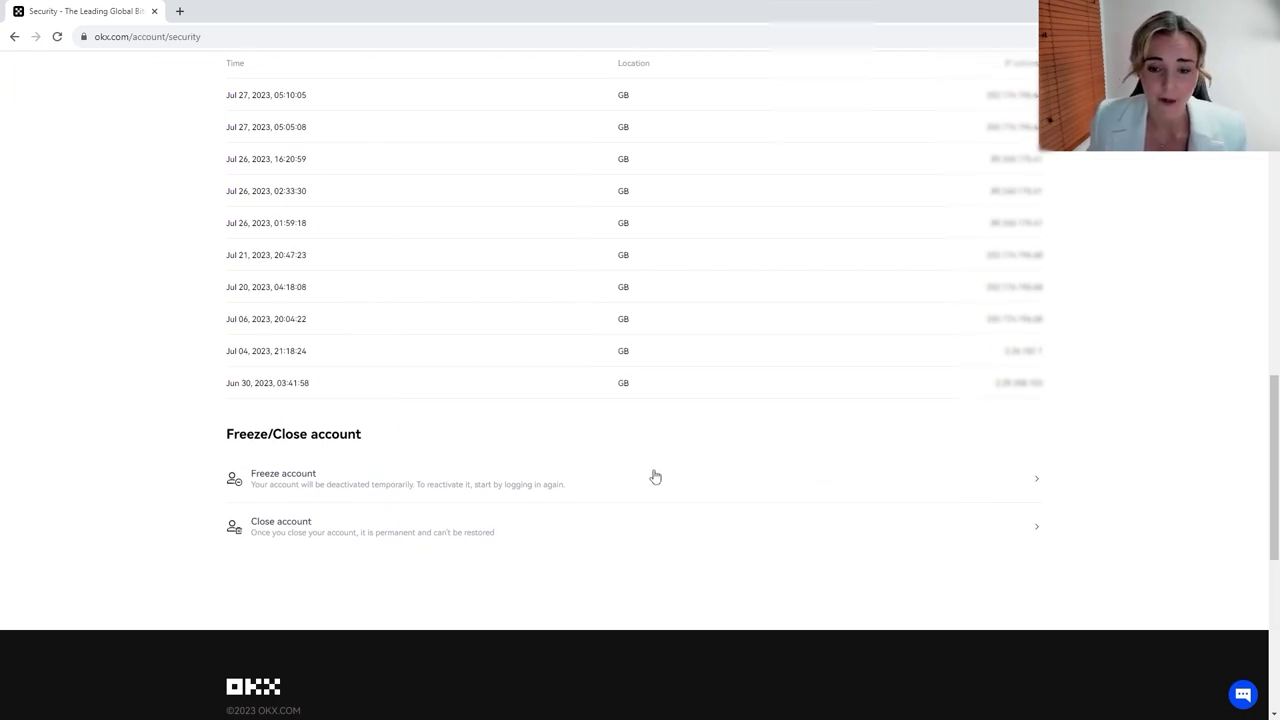
scroll(657, 478, "up", 1)
scroll(660, 478, "up", 5)
scroll(662, 479, "up", 6)
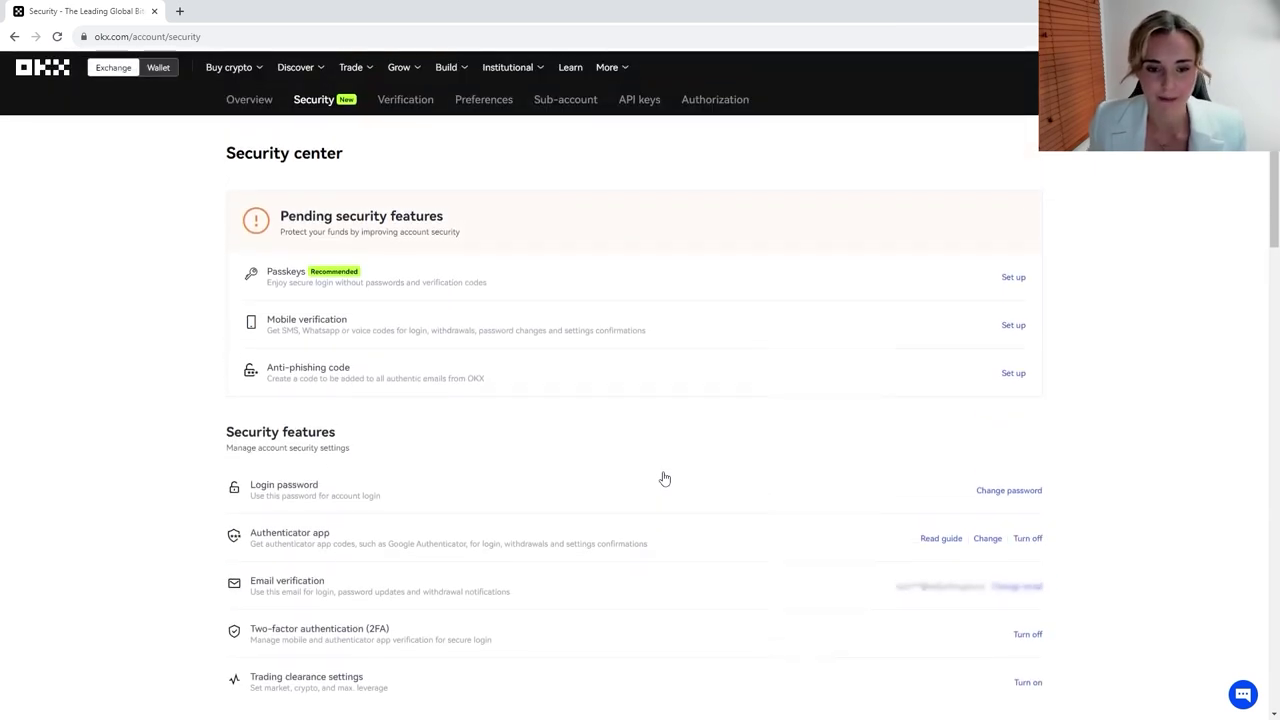
left_click(1017, 278)
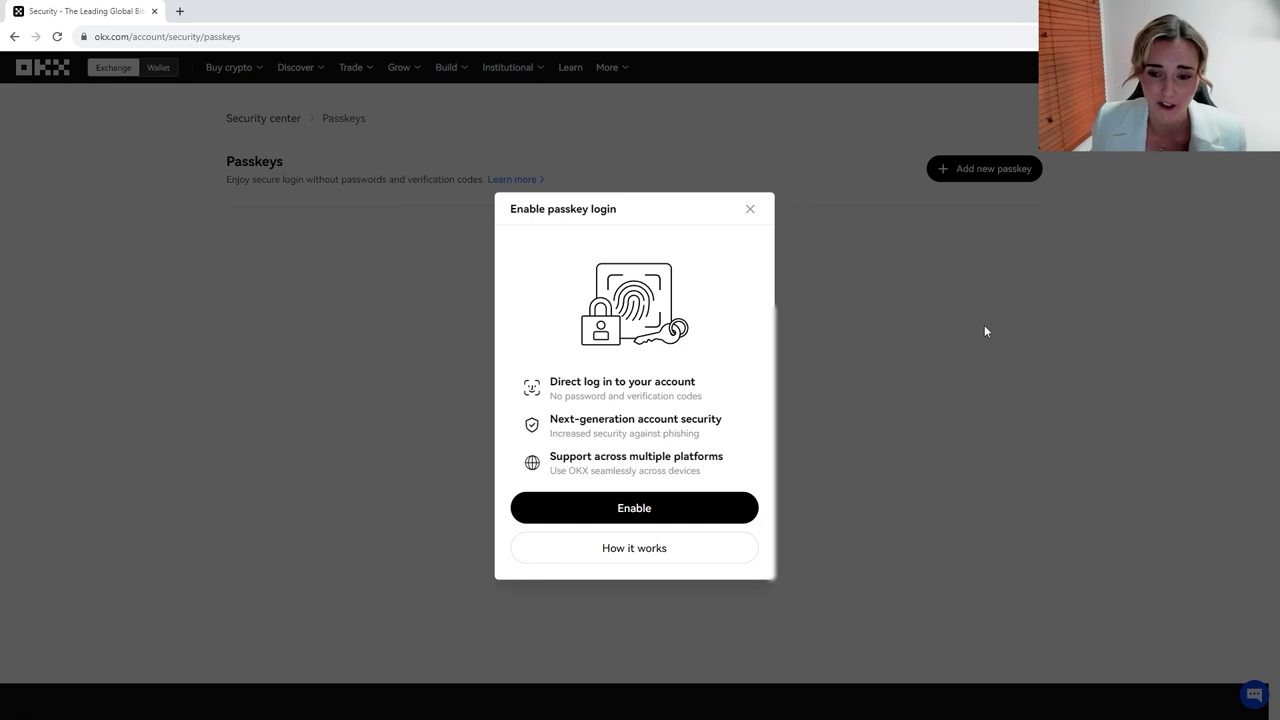
left_click(985, 327)
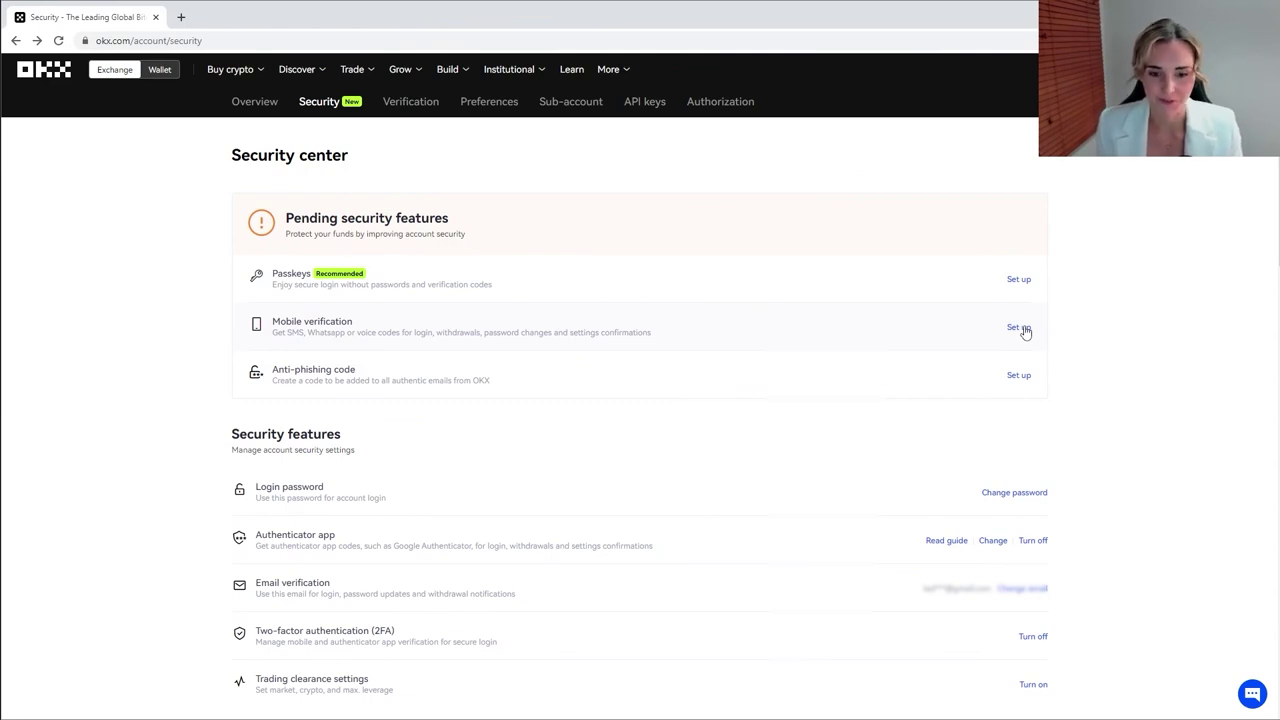
- Start mobile verification setup: paste the phone number and send codes to the phone and email
left_click(1020, 329)
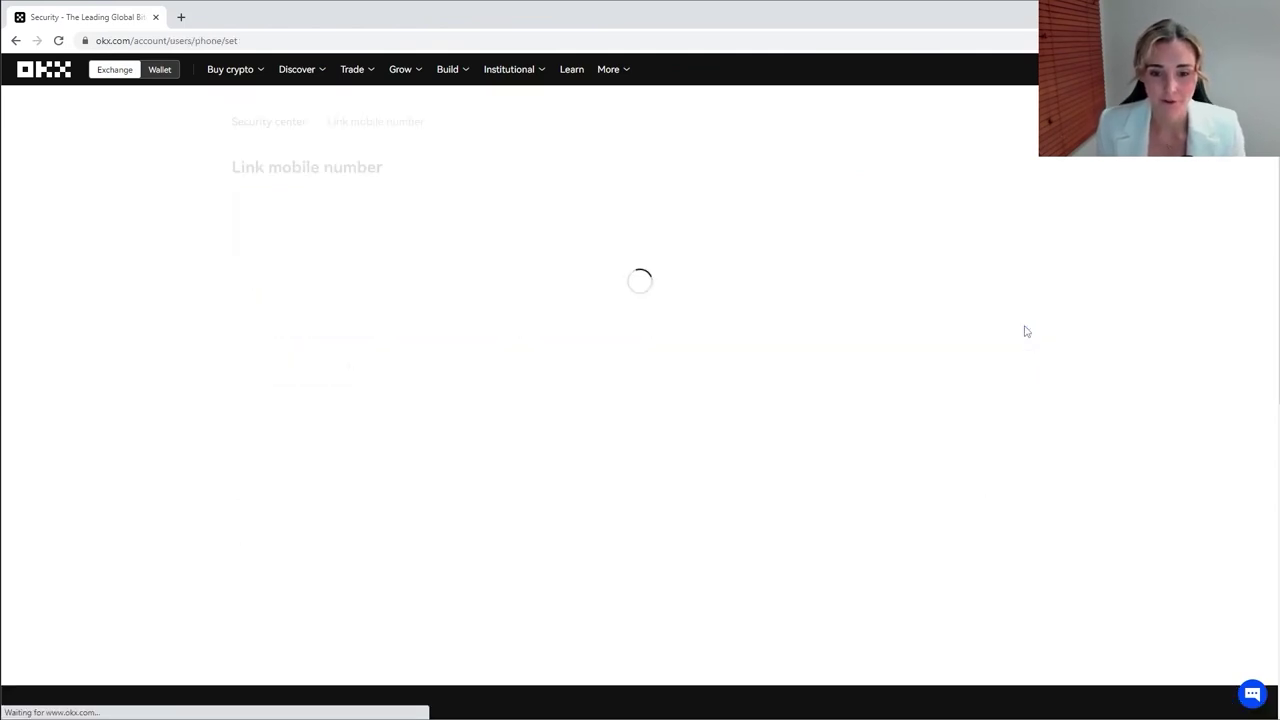
left_click(310, 227)
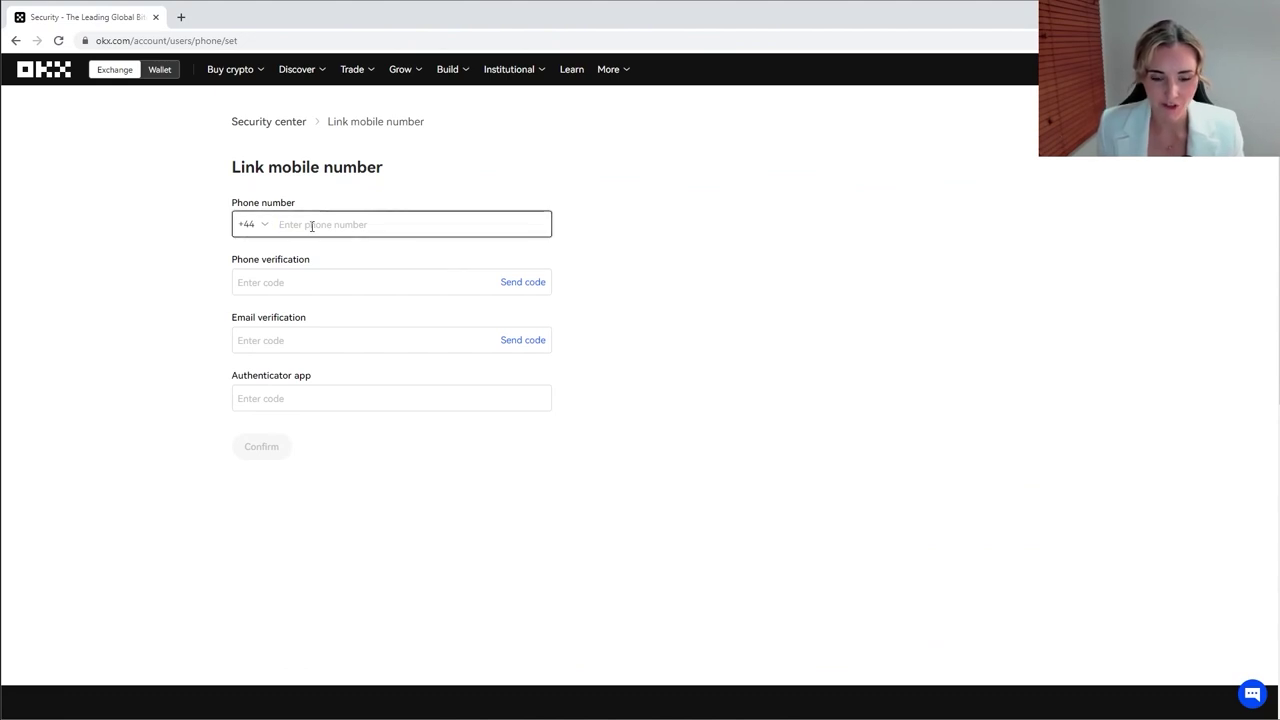
key("ctrl+v")
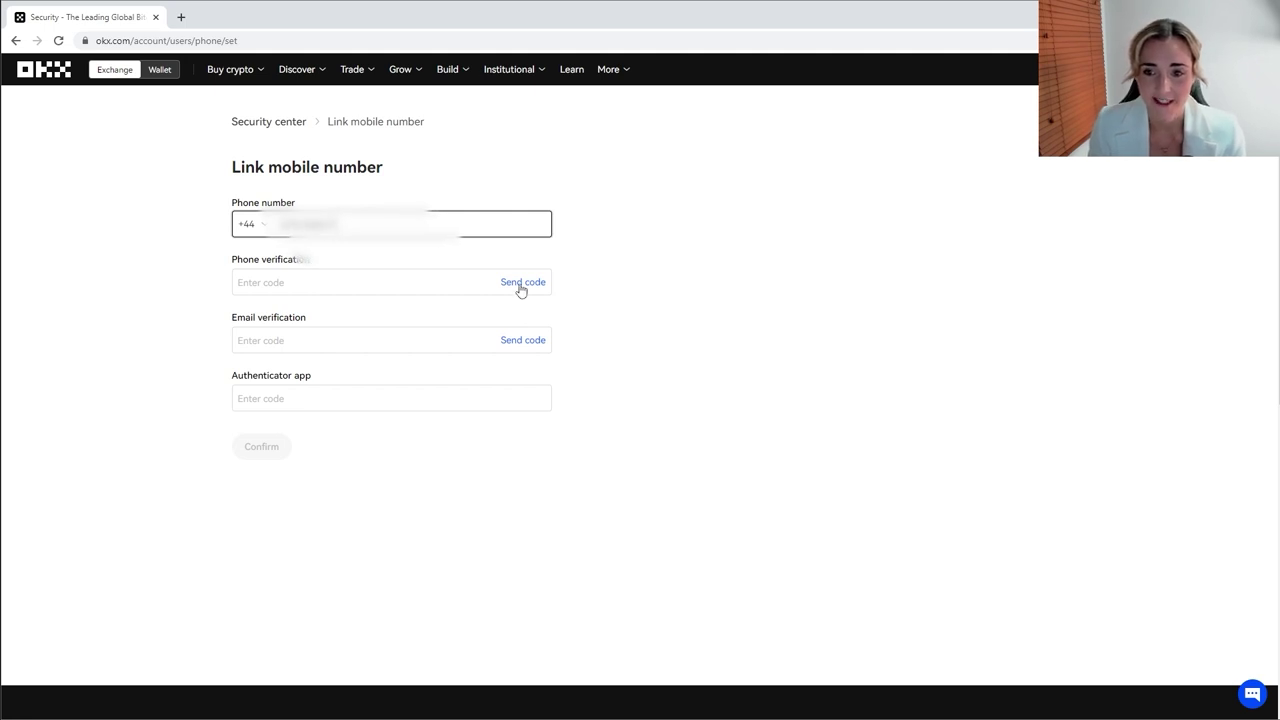
left_click(519, 285)
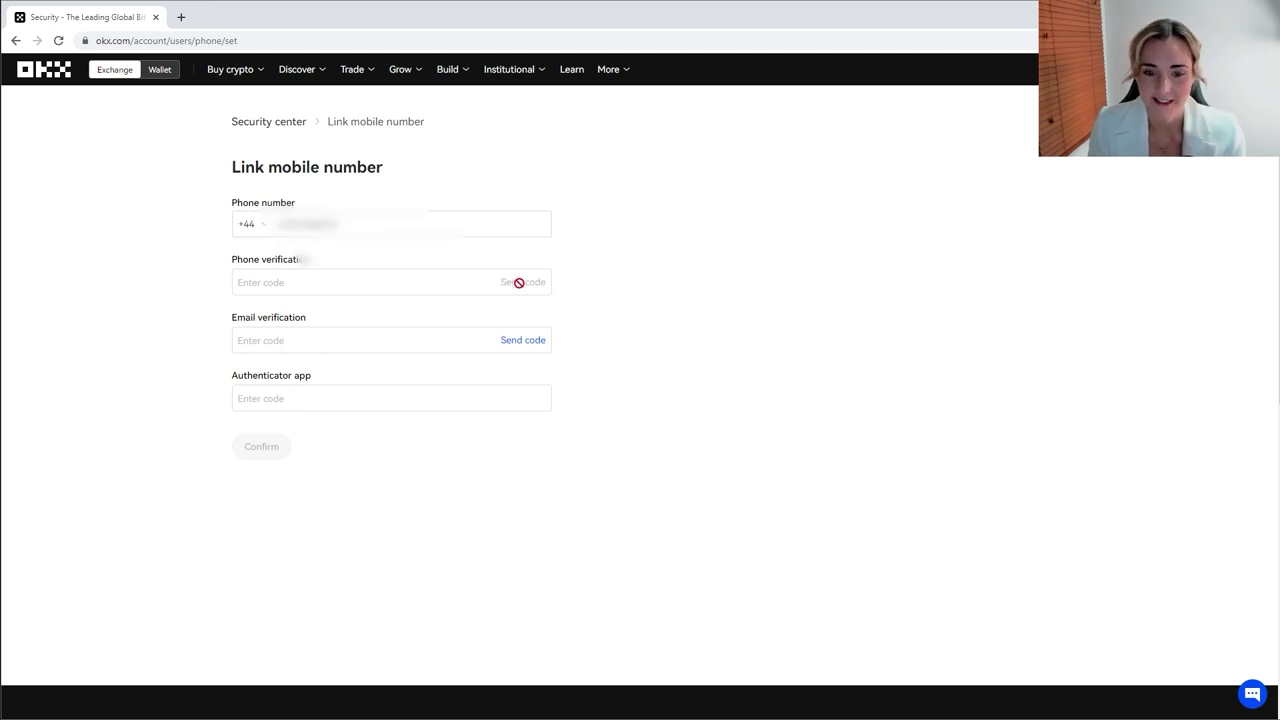
left_click(525, 342)
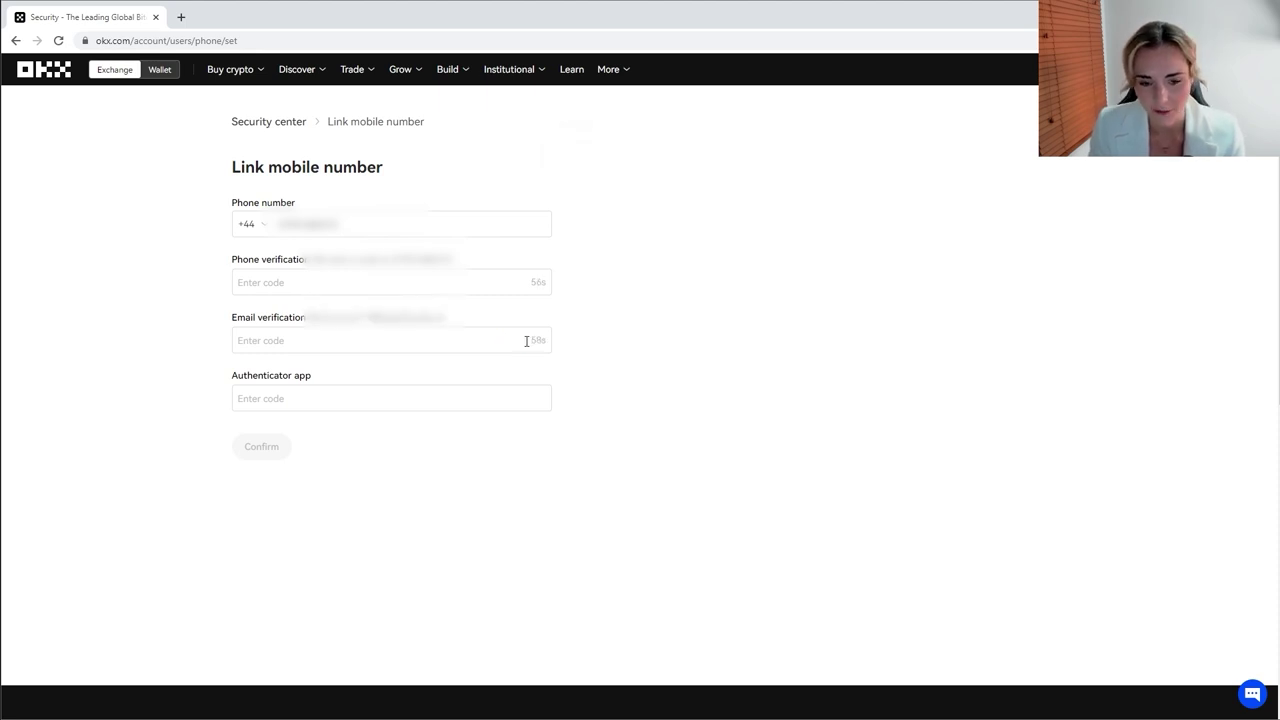
- Enter the phone, email and authenticator codes and confirm linking the mobile number
left_click(339, 288)
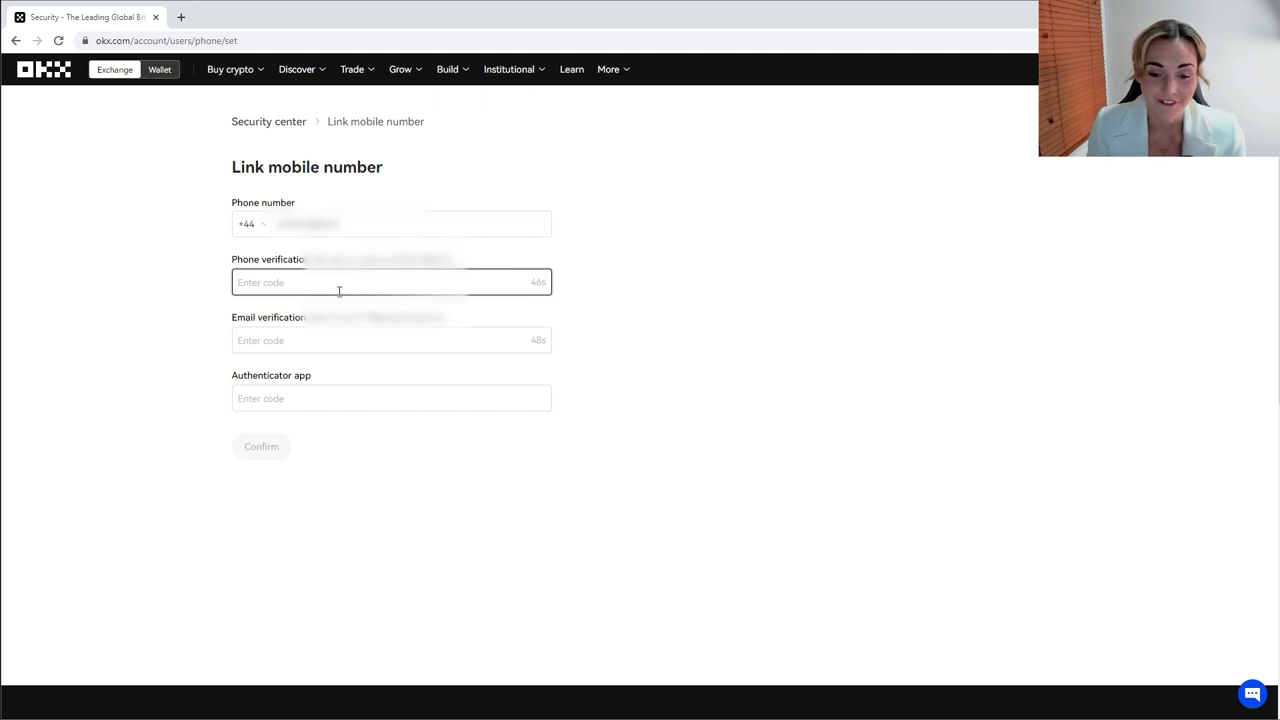
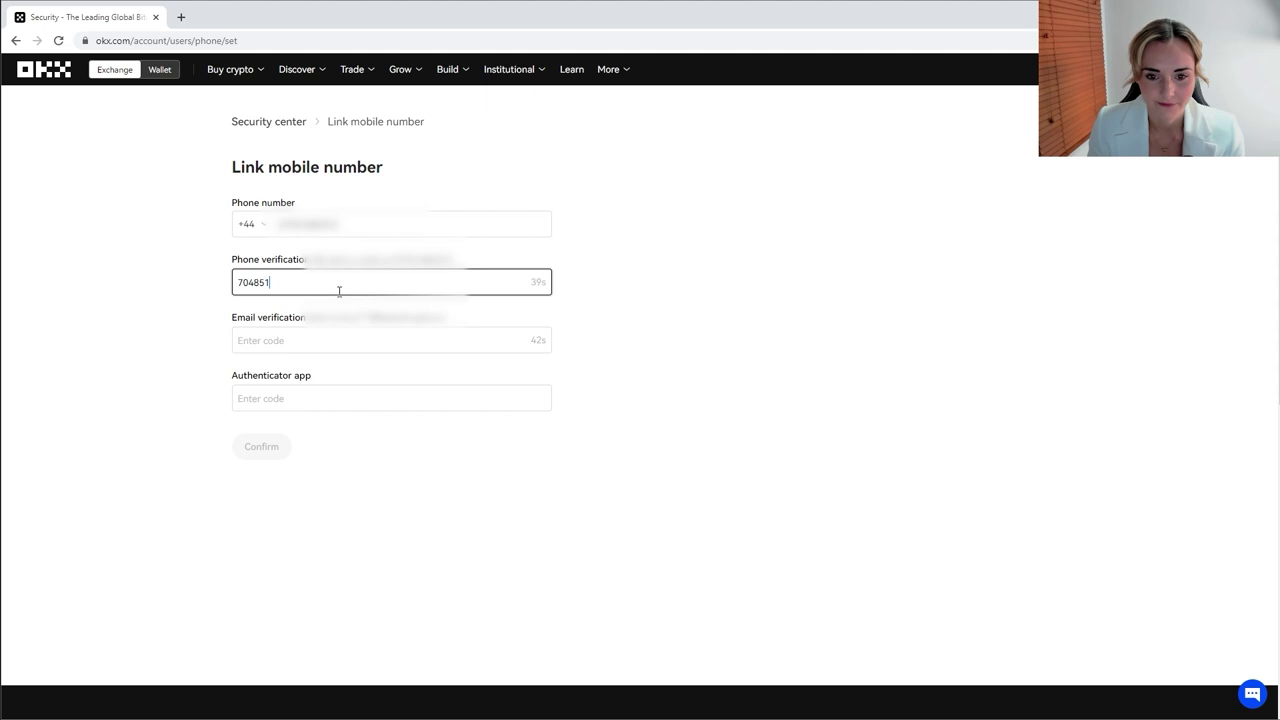
key("Tab")
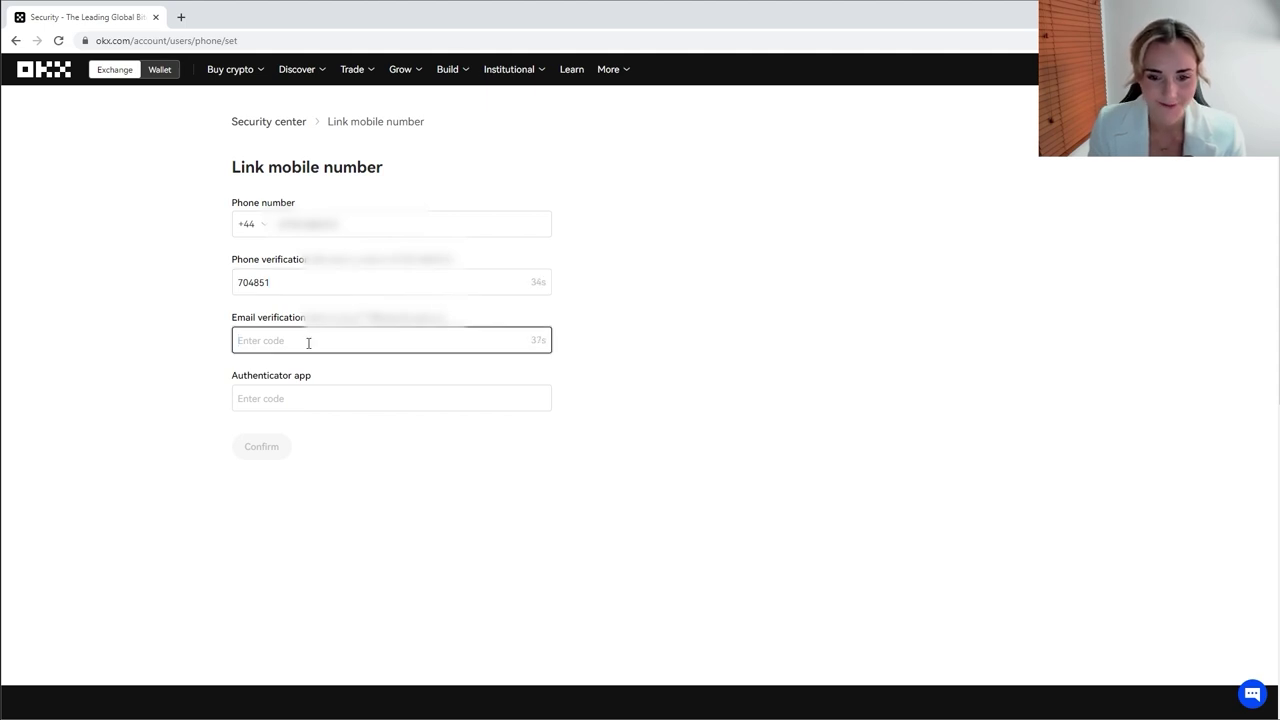
left_click(416, 404)
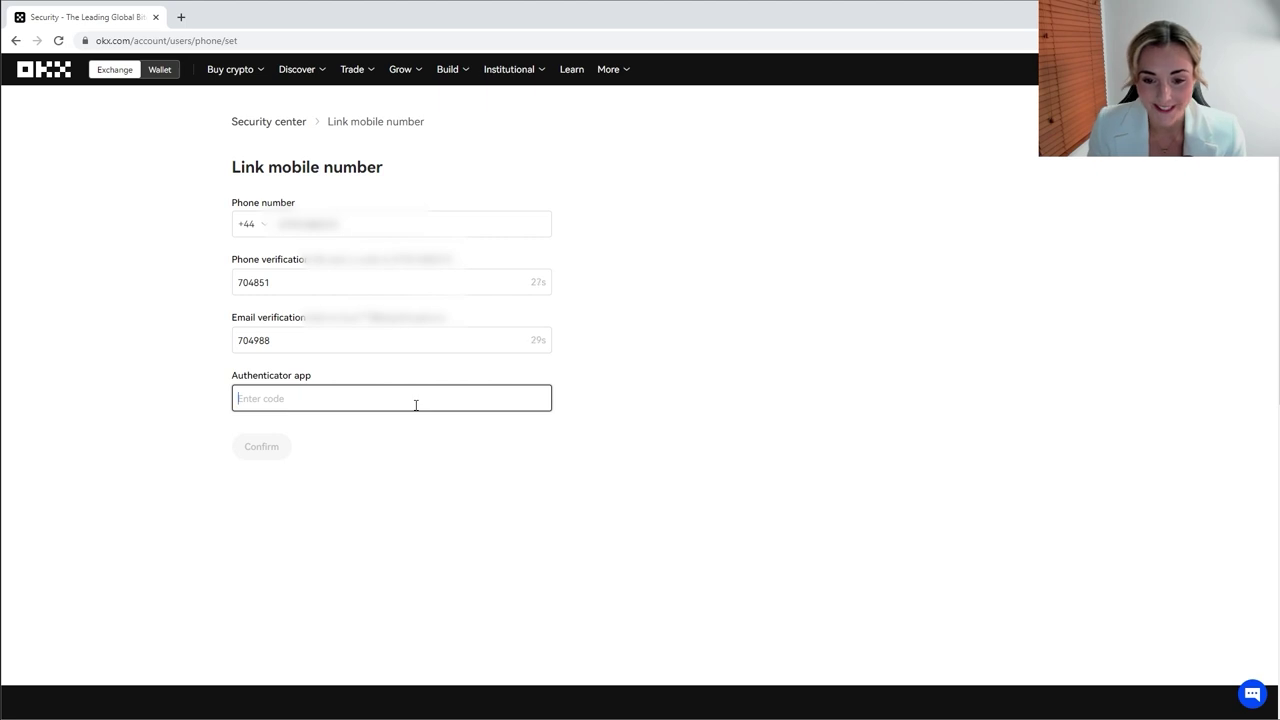
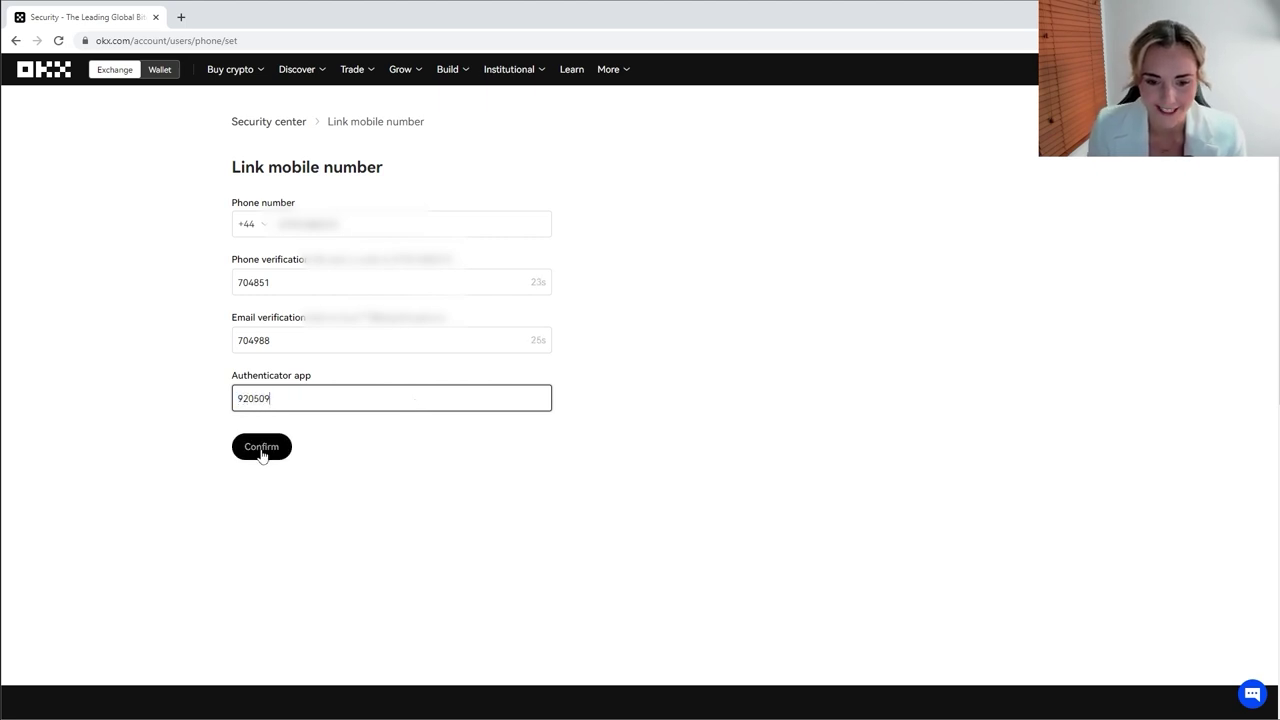
left_click(261, 451)
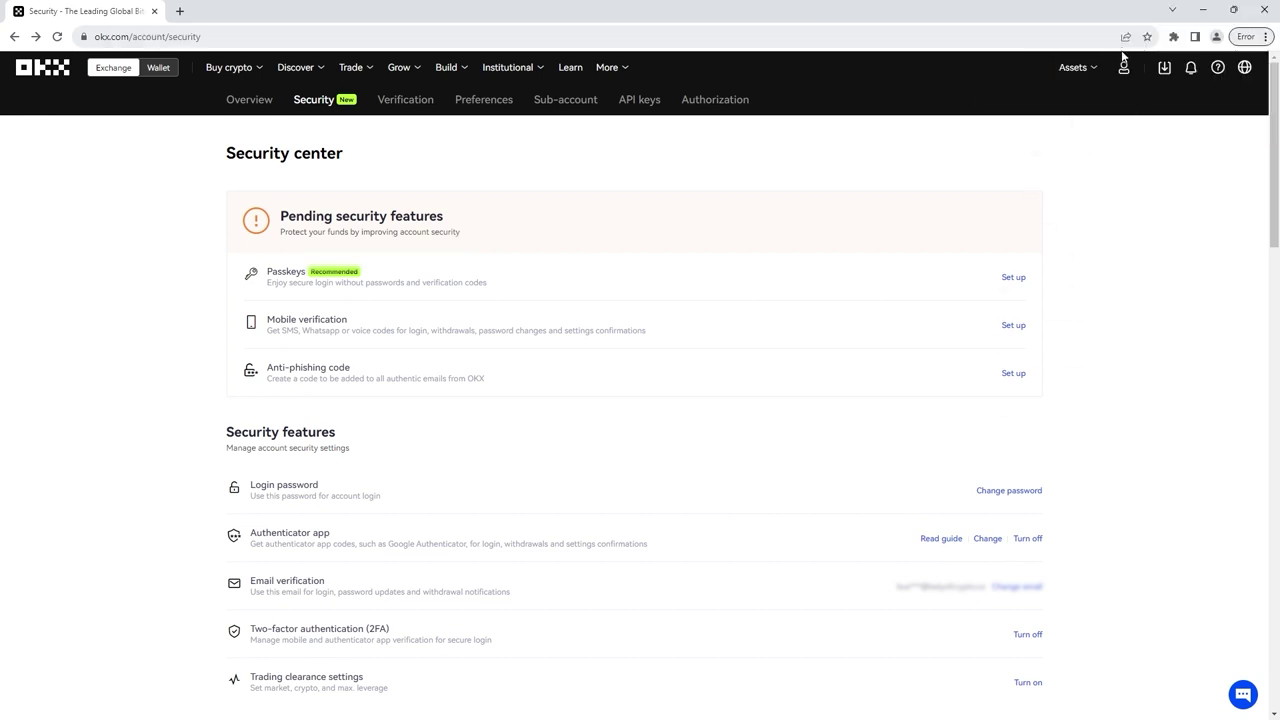
mouse_move(1123, 67)
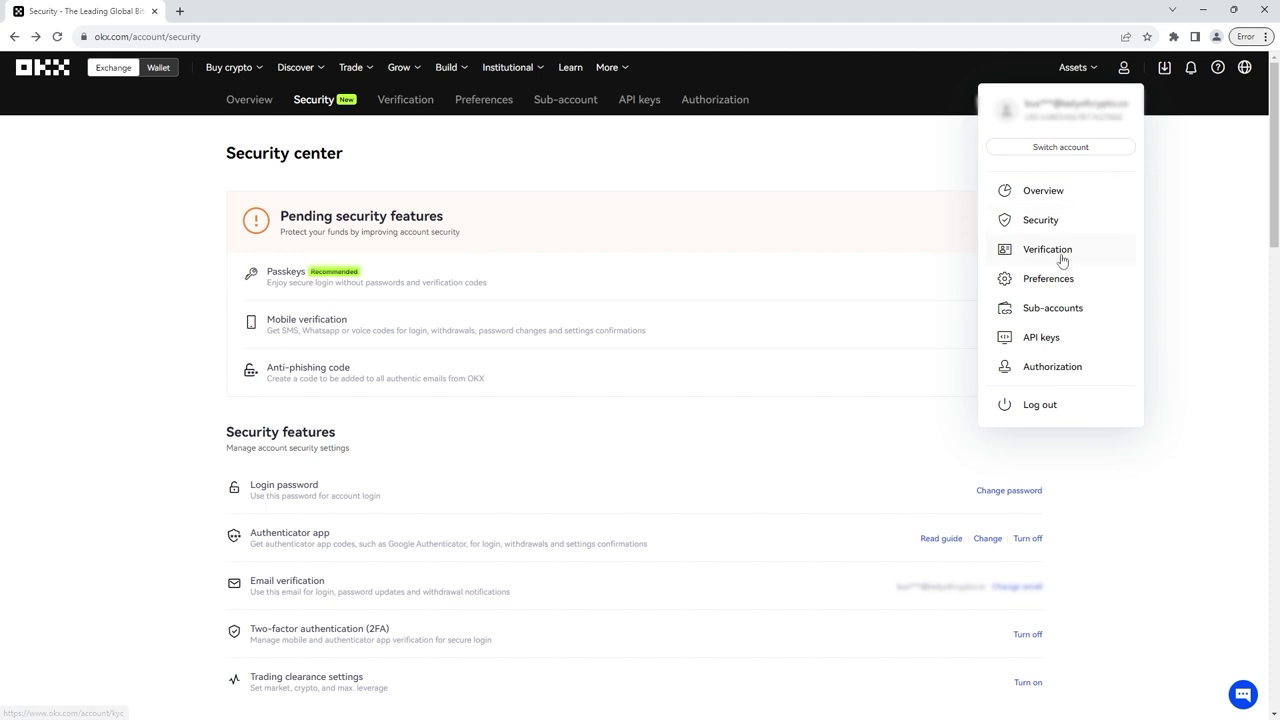
- Open the identity verification page from the account menu
left_click(1047, 250)
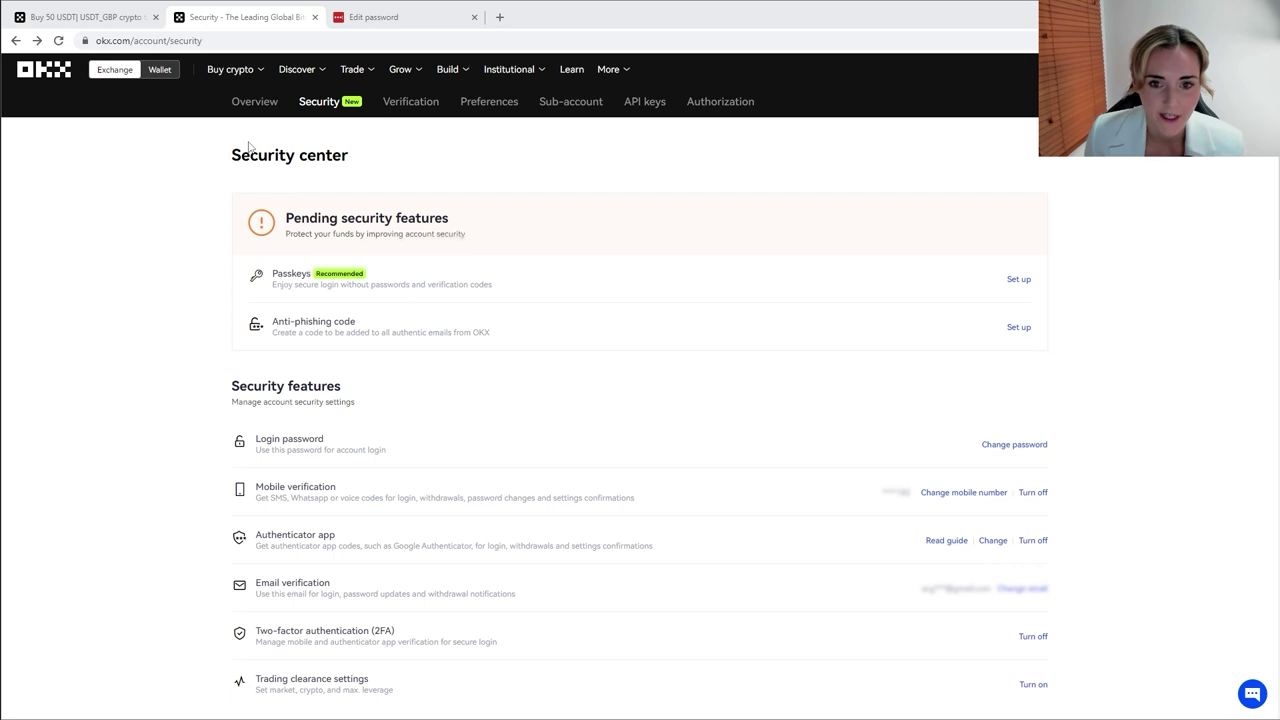
mouse_move(233, 67)
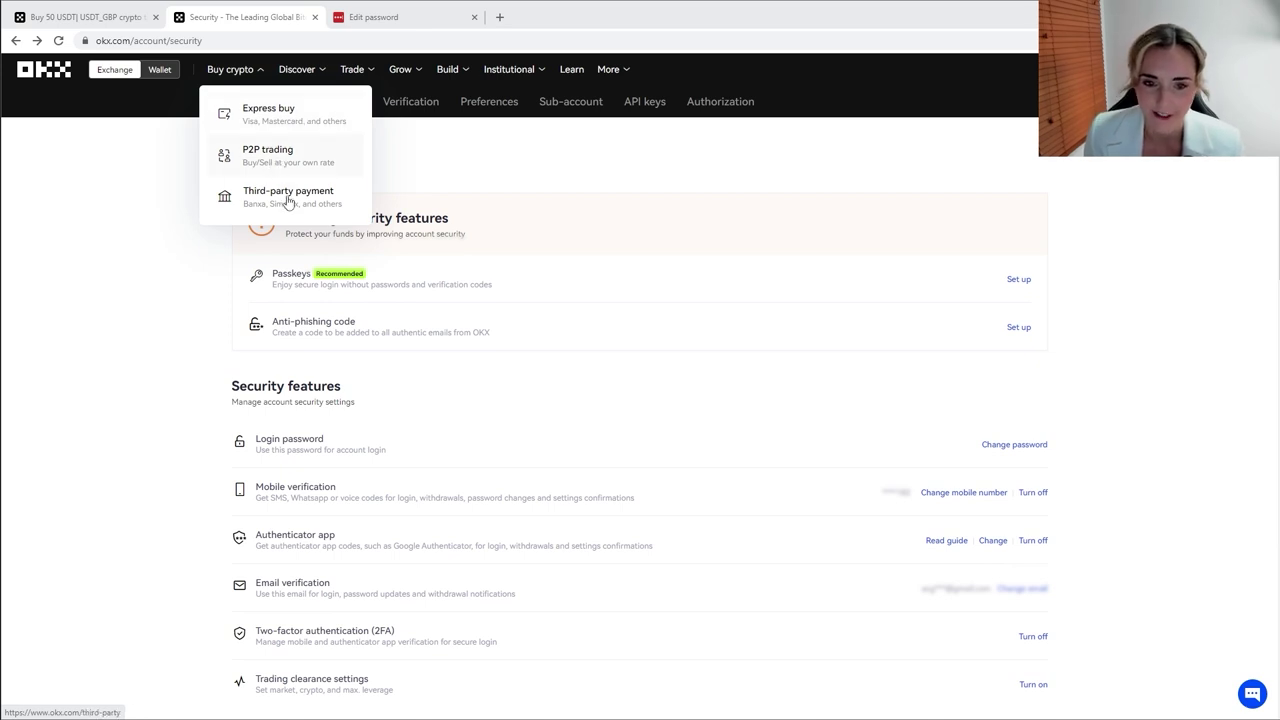
- On the express buy page, set up a USDT purchase paying 1,000 GBP
left_click(296, 119)
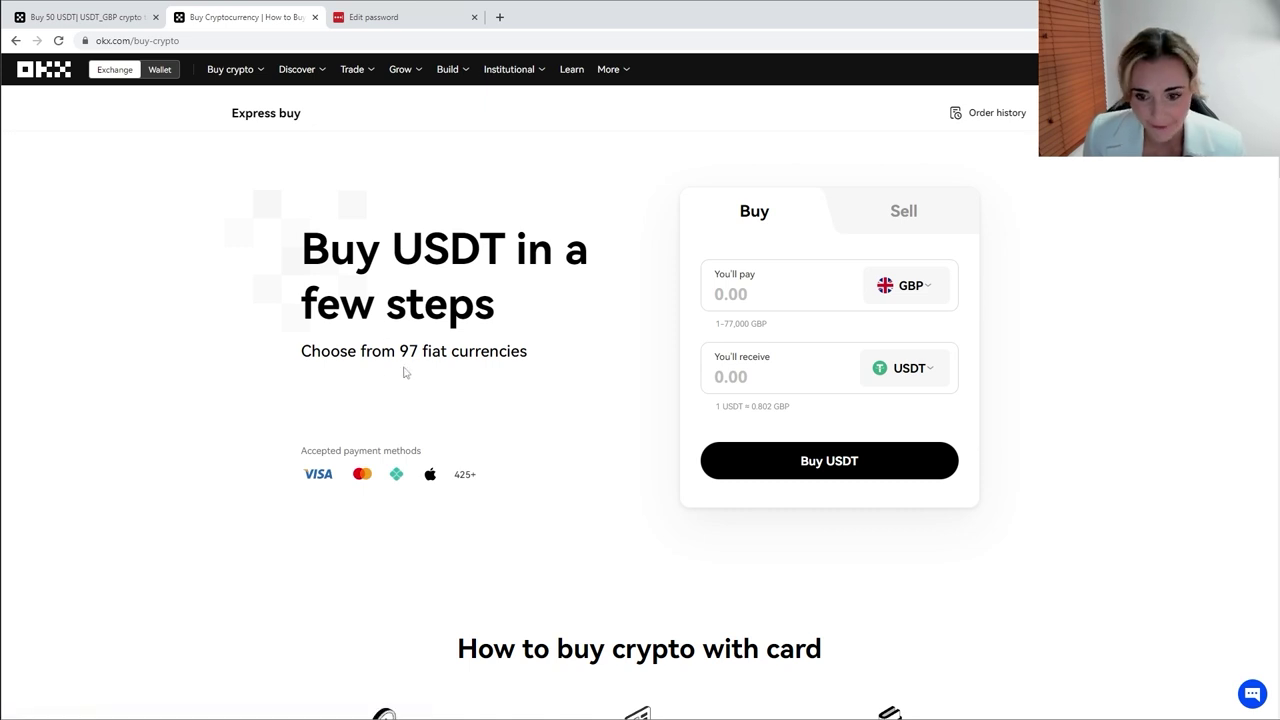
left_click(928, 291)
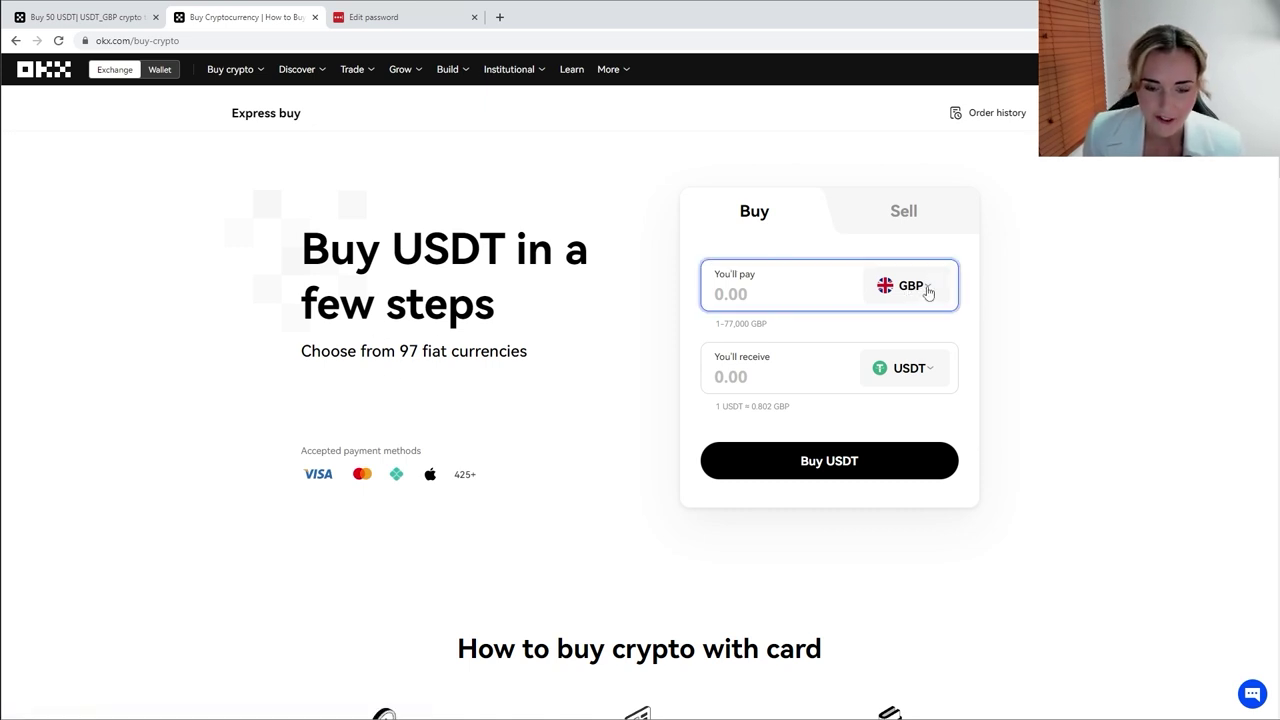
left_click(845, 289)
left_click(925, 368)
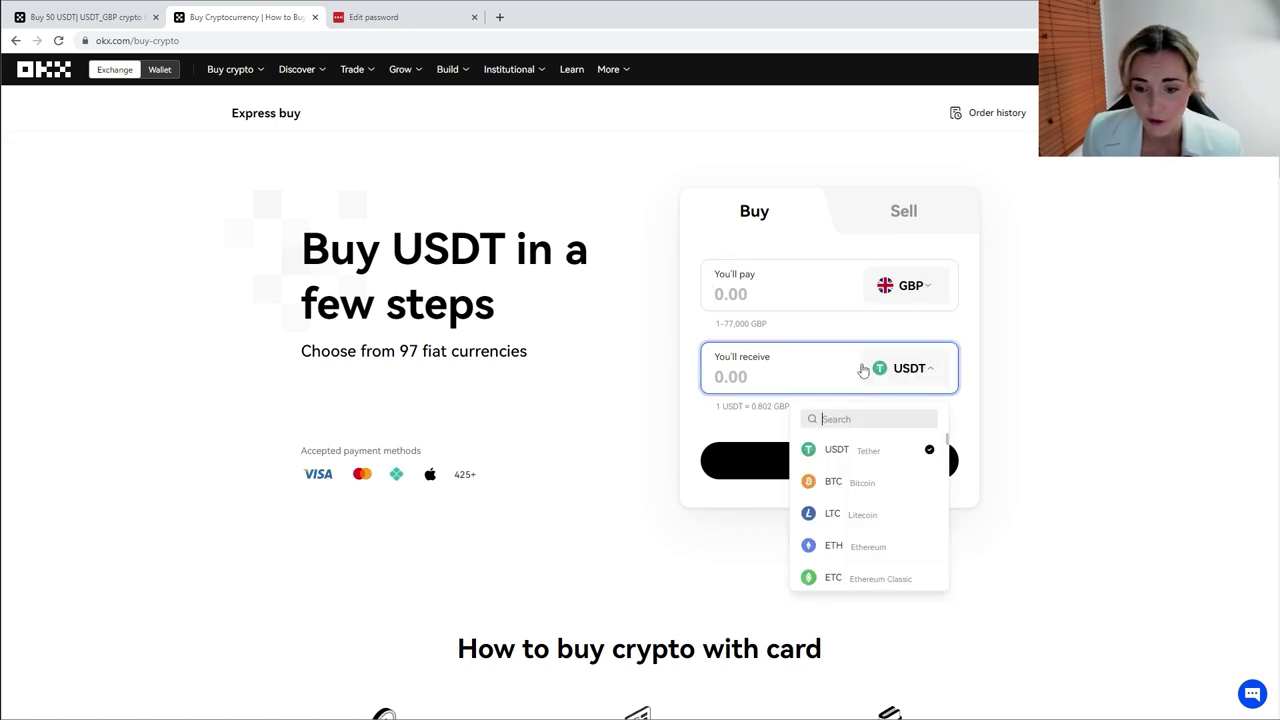
left_click(830, 292)
type("1,000")
left_click(848, 460)
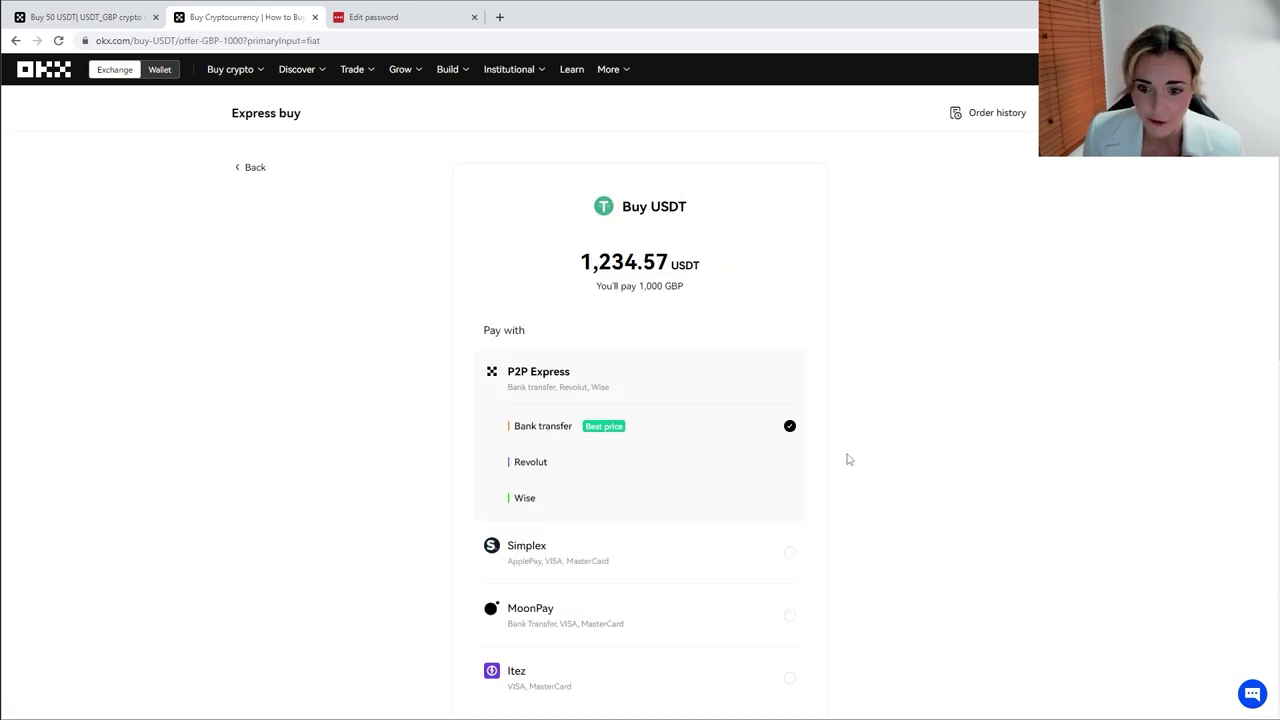
- Choose Simplex instead of P2P Express and submit the USDT purchase
scroll(894, 426, "down", 1)
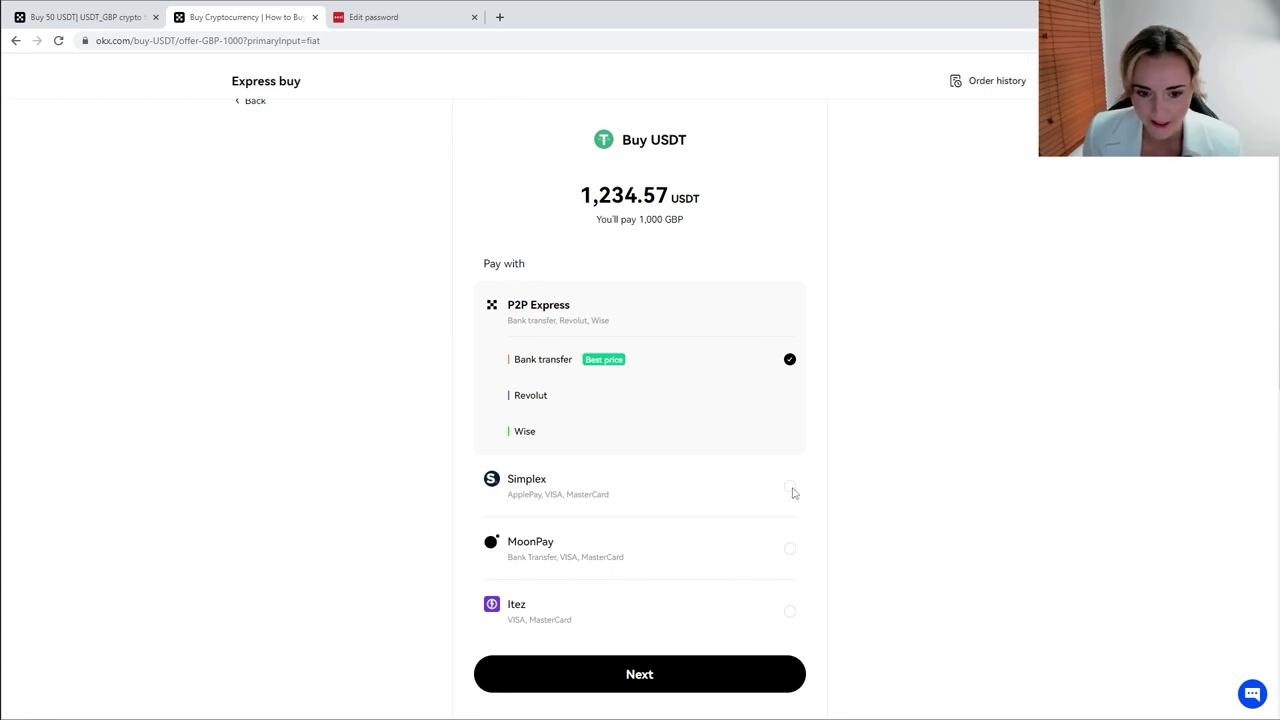
left_click(790, 487)
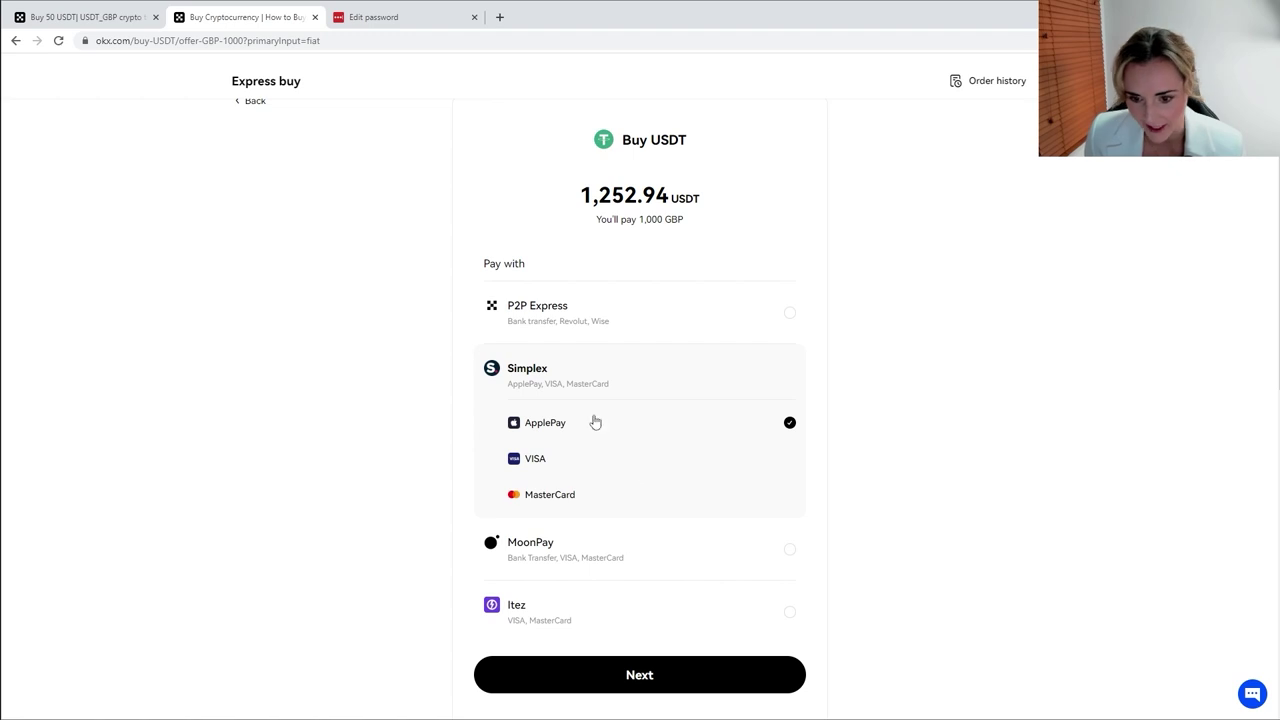
left_click(667, 675)
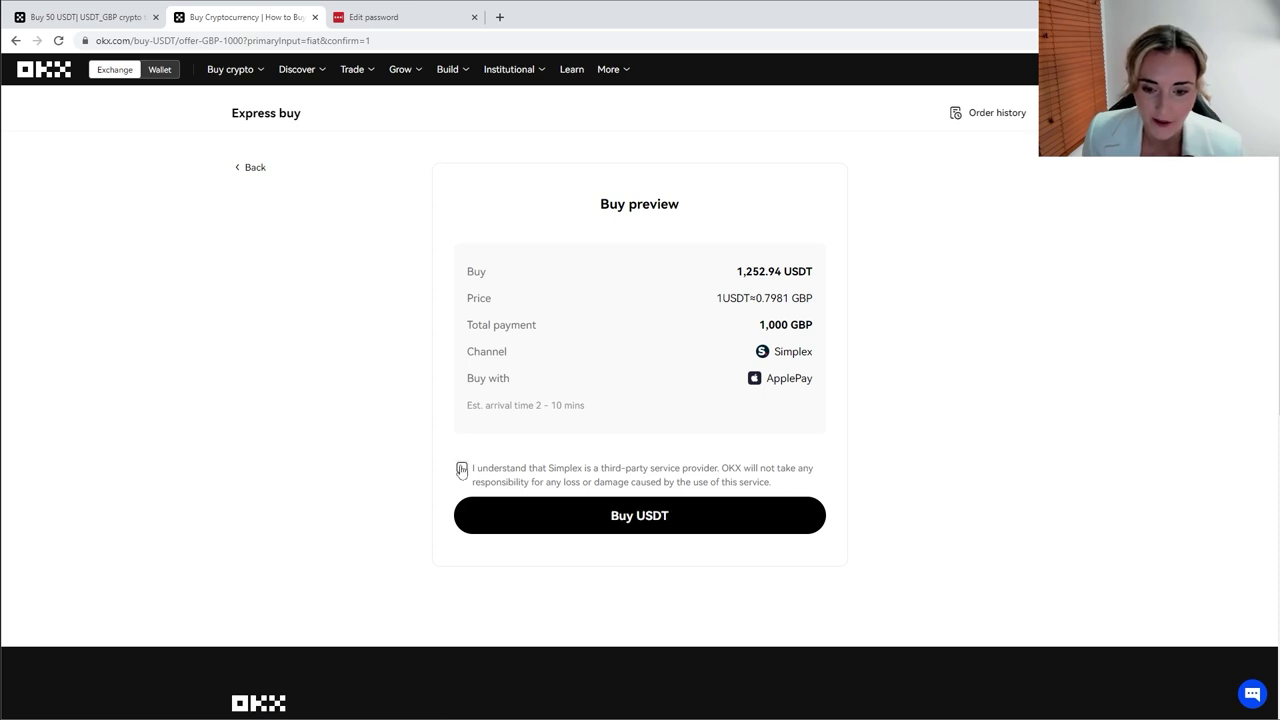
left_click(657, 517)
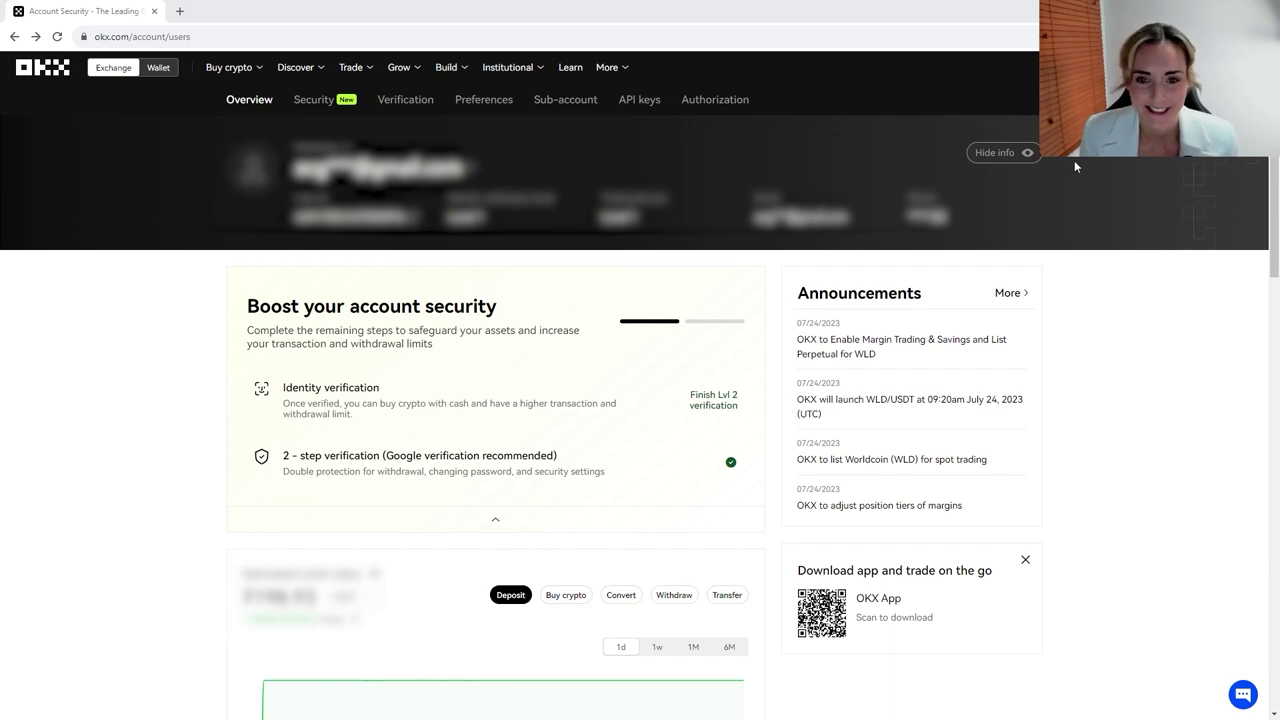
mouse_move(1073, 67)
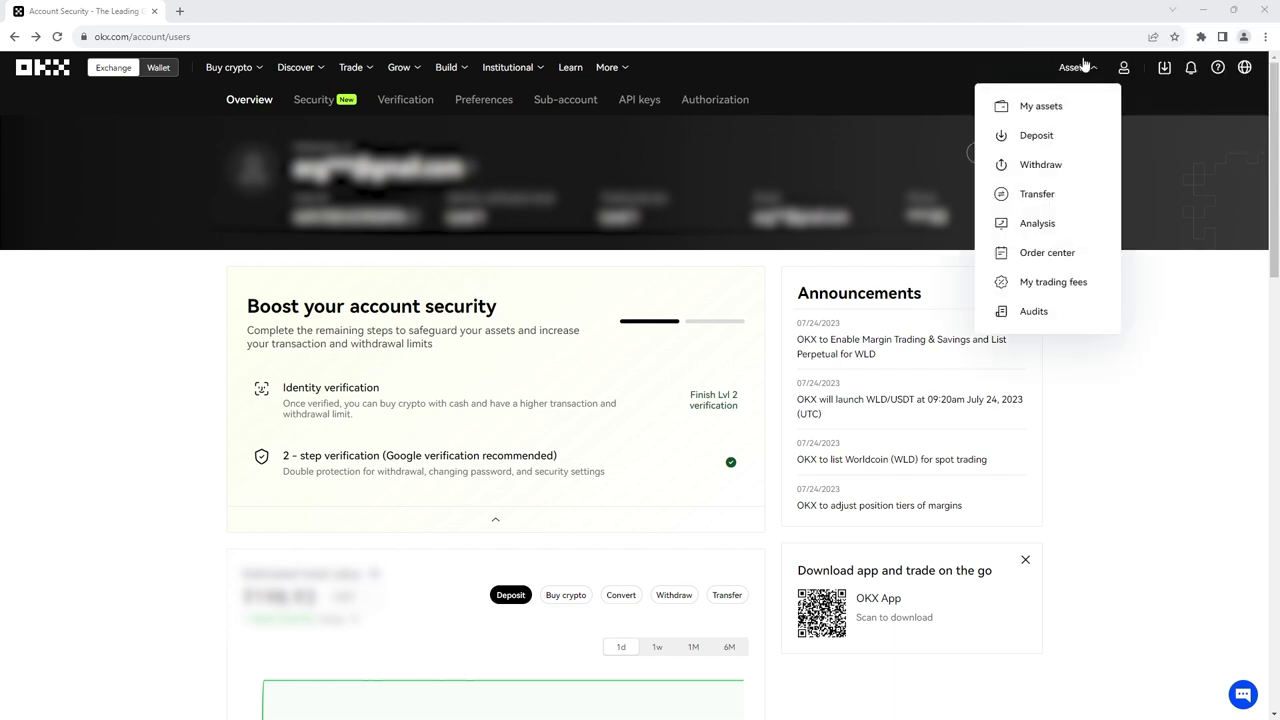
- On the deposit page, choose USDT on the ERC20 network
left_click(1054, 143)
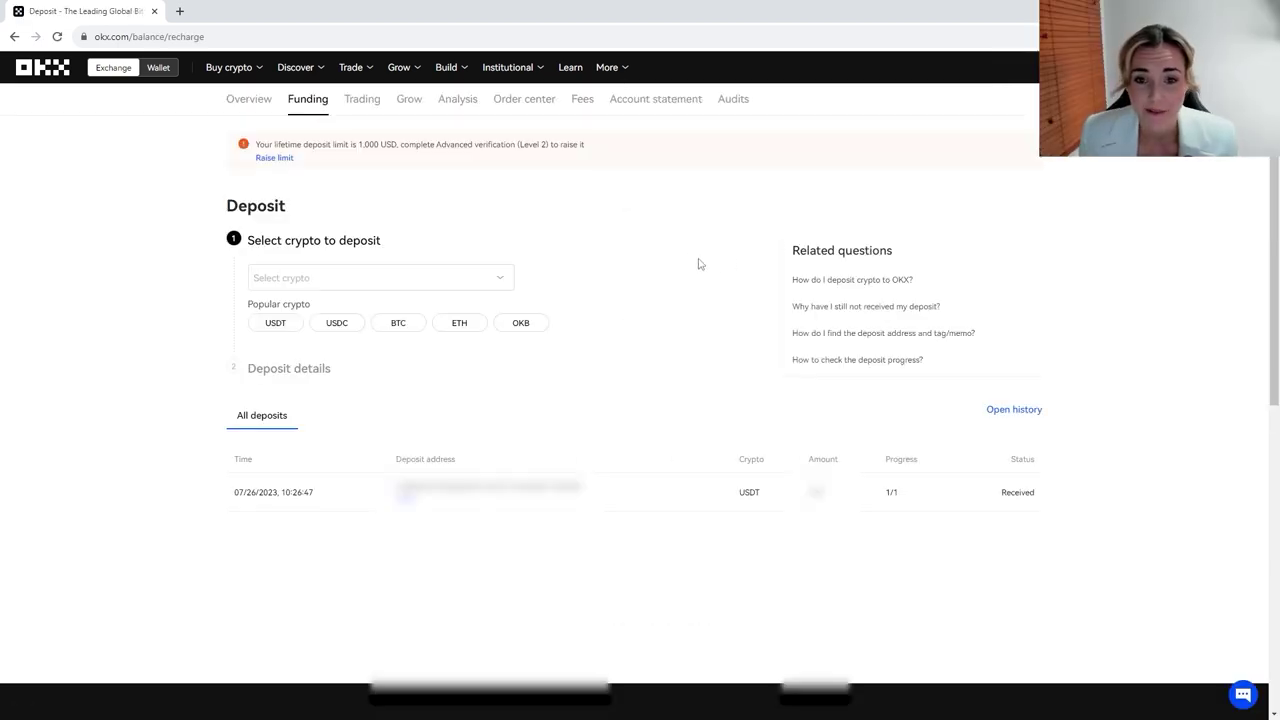
left_click(480, 277)
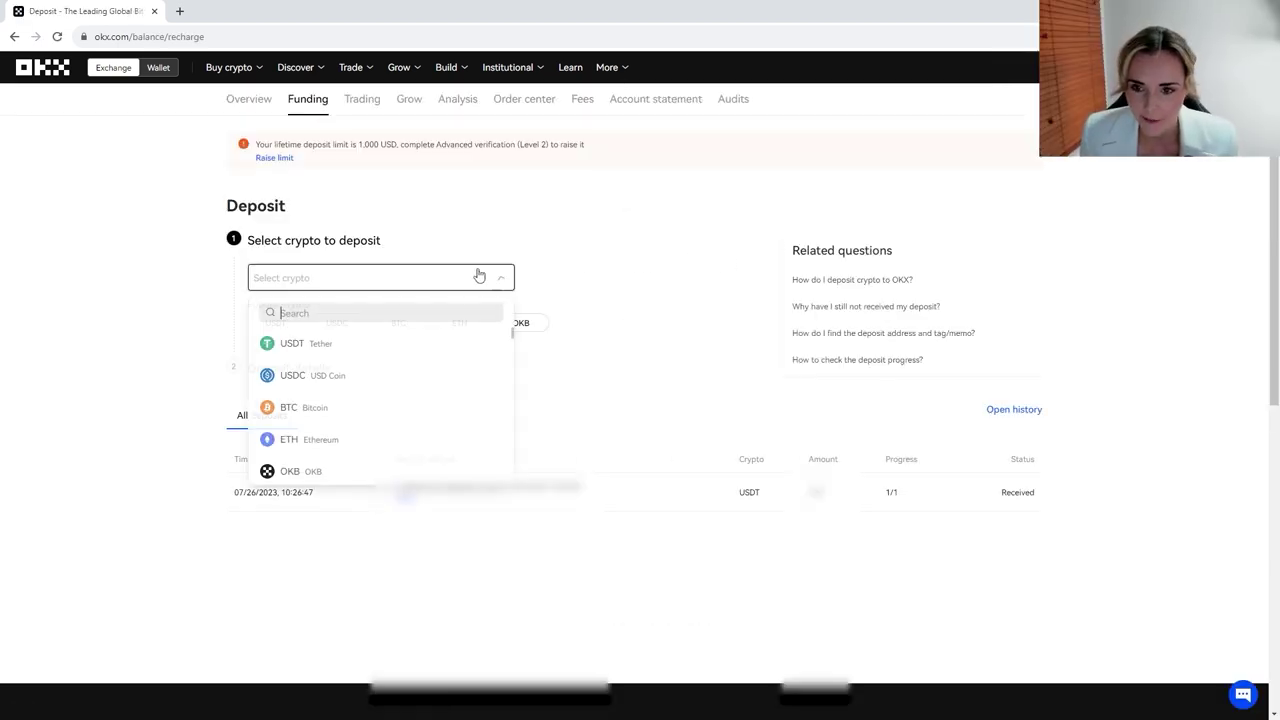
left_click(340, 345)
left_click(335, 349)
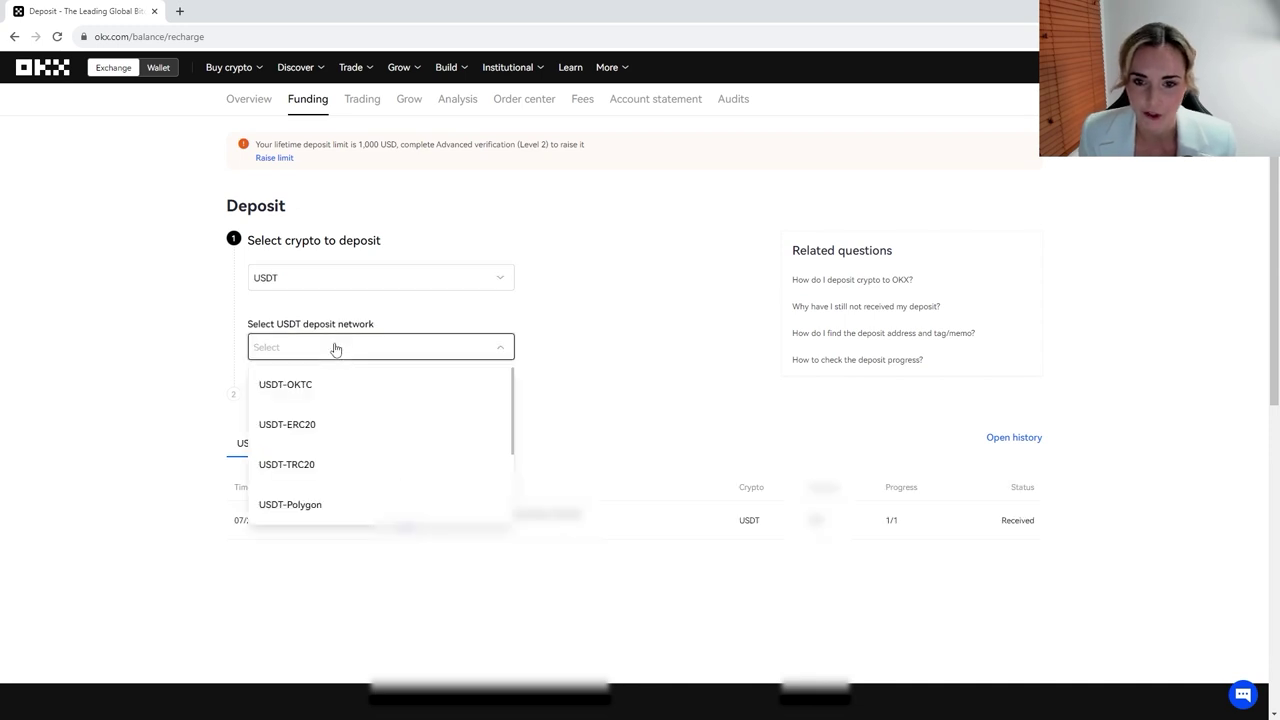
left_click(318, 424)
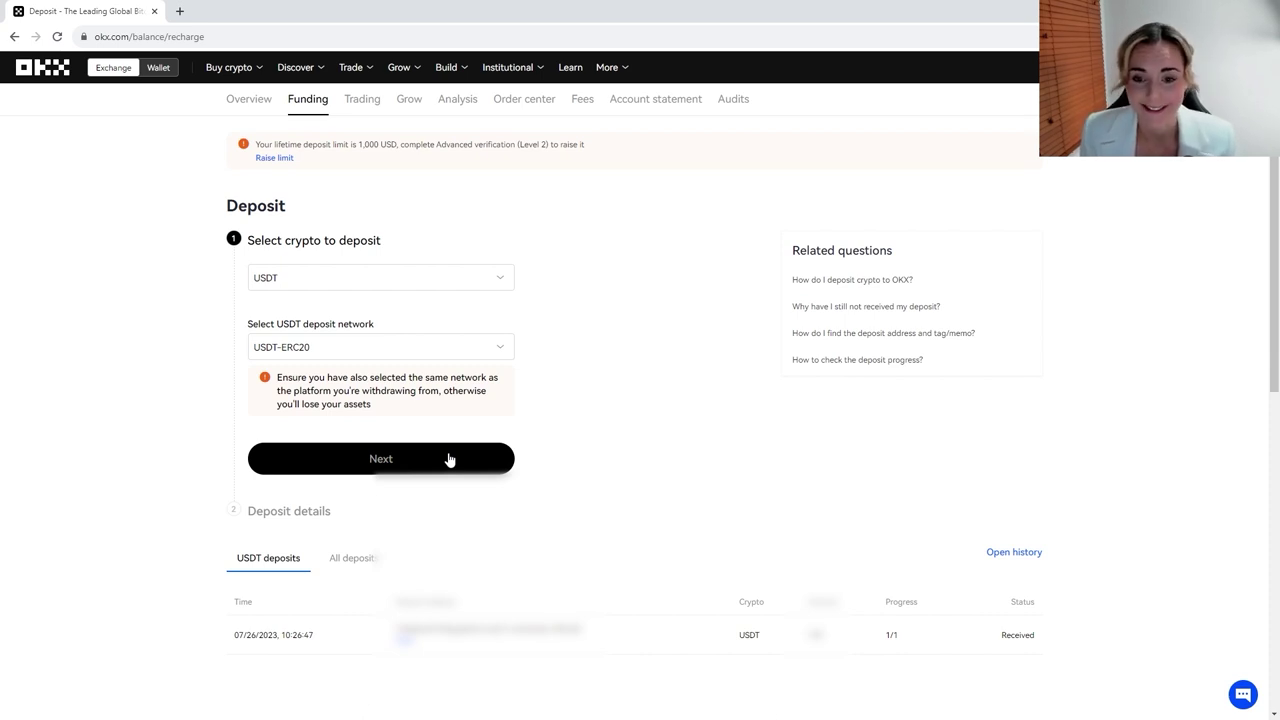
left_click(449, 459)
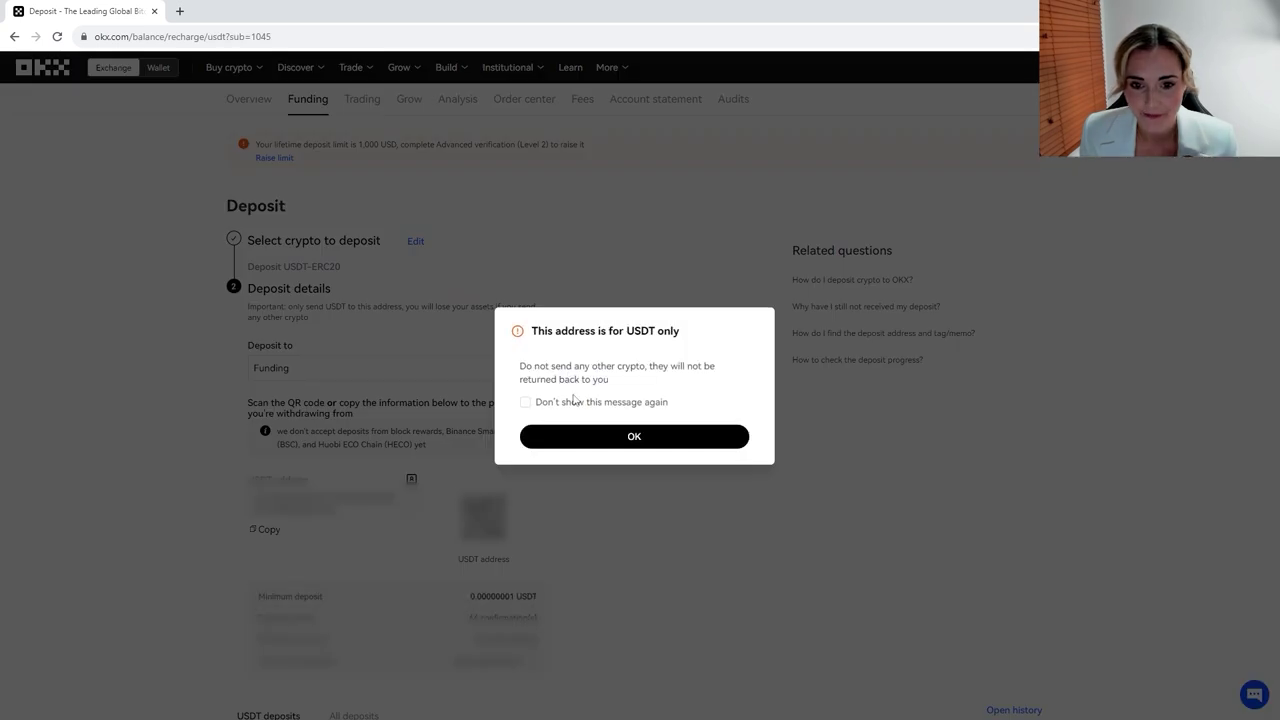
- Dismiss the USDT-only warning, keep Funding as the deposit account, and return to assets overview
left_click(576, 402)
left_click(592, 440)
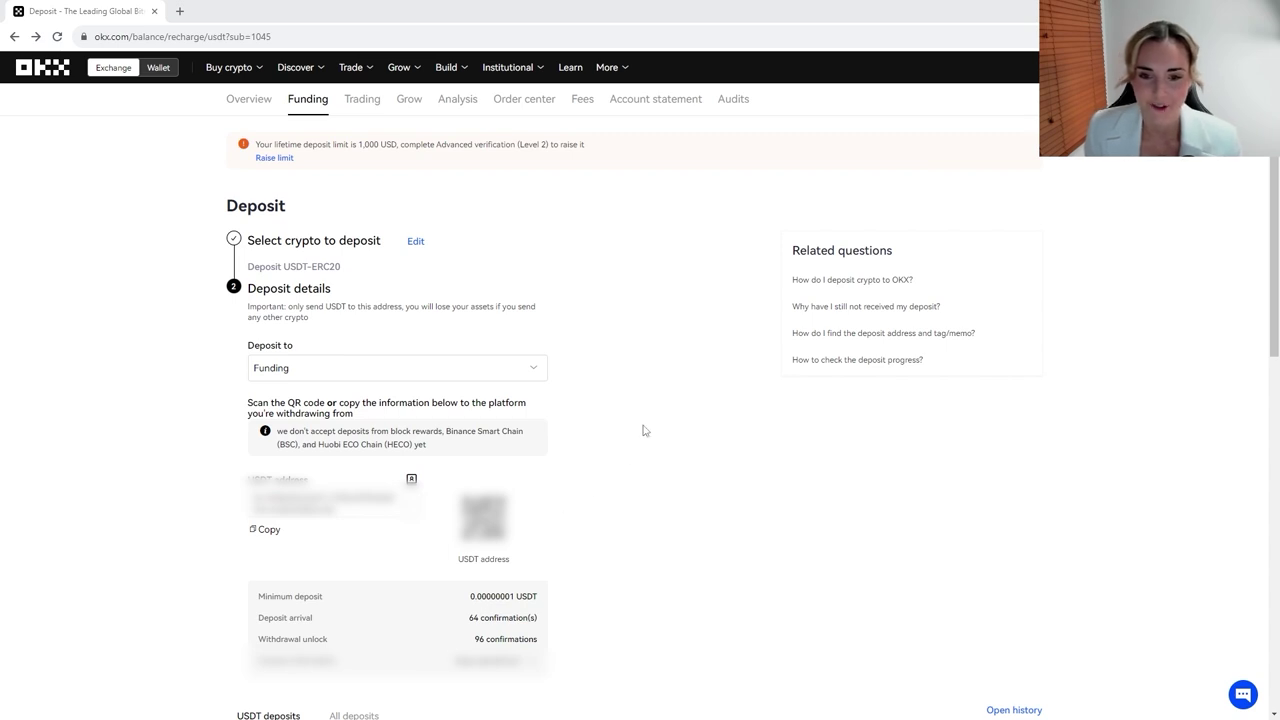
left_click(520, 372)
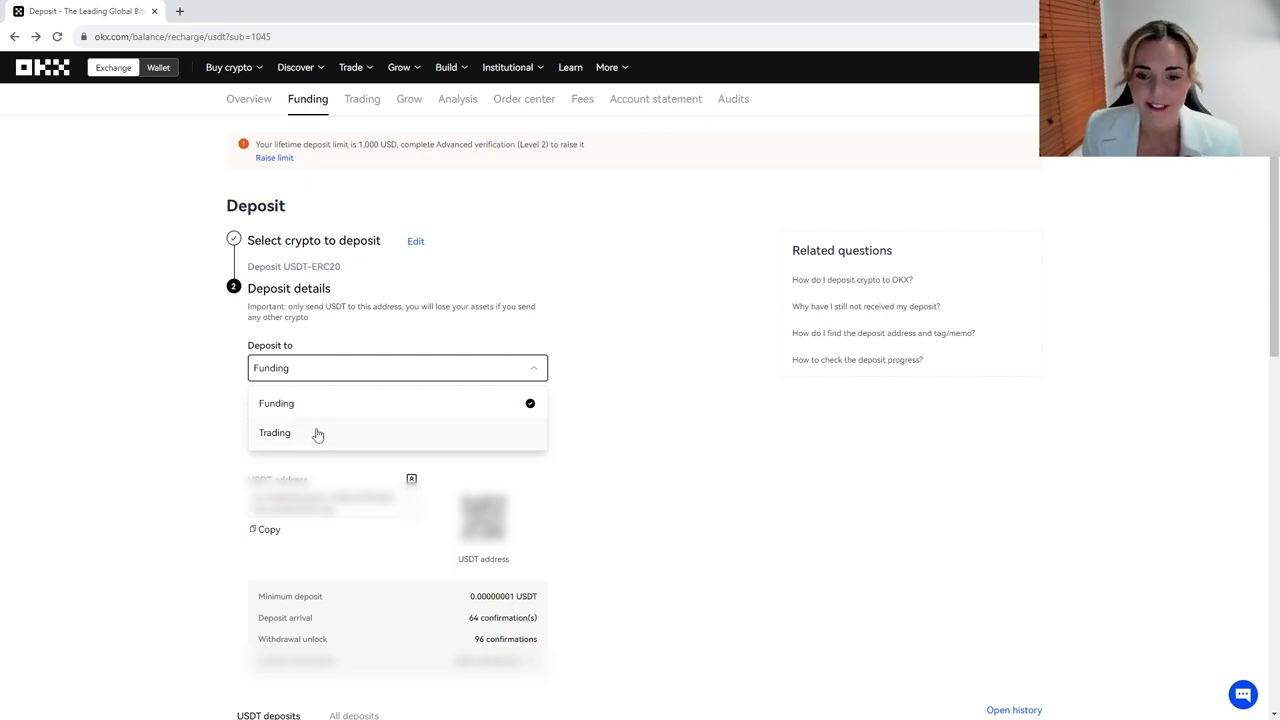
left_click(673, 444)
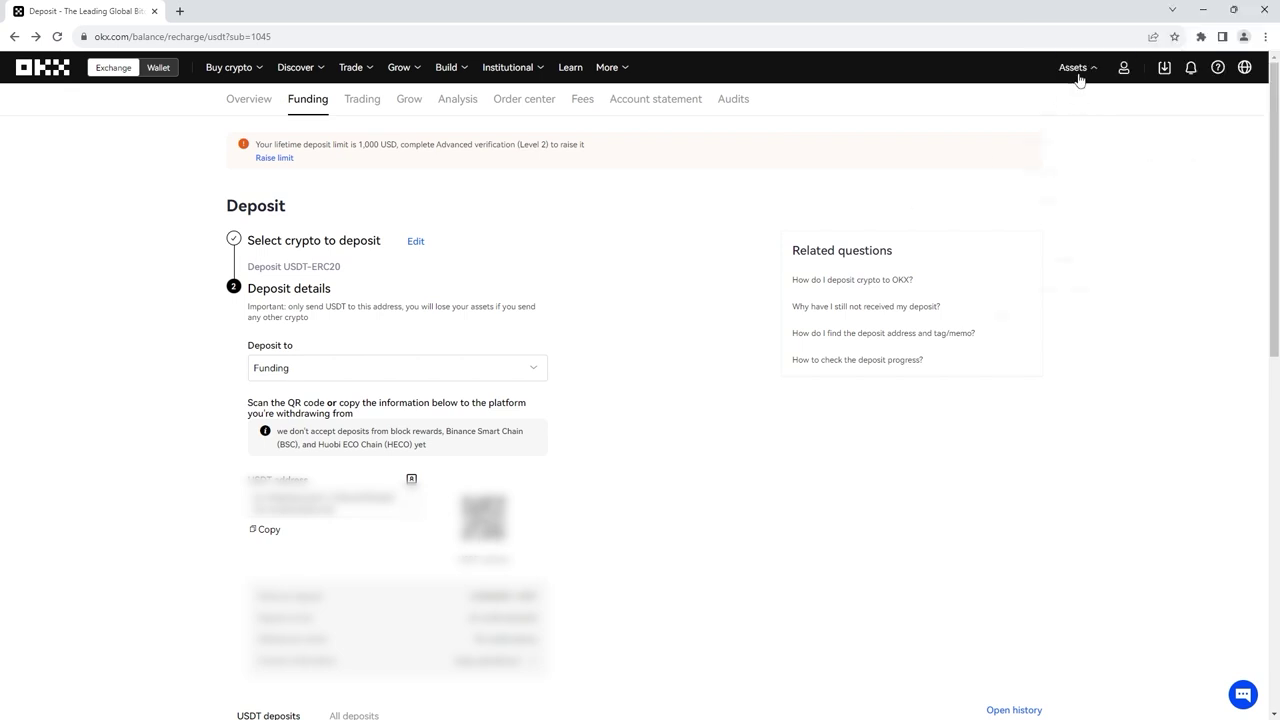
left_click(1038, 108)
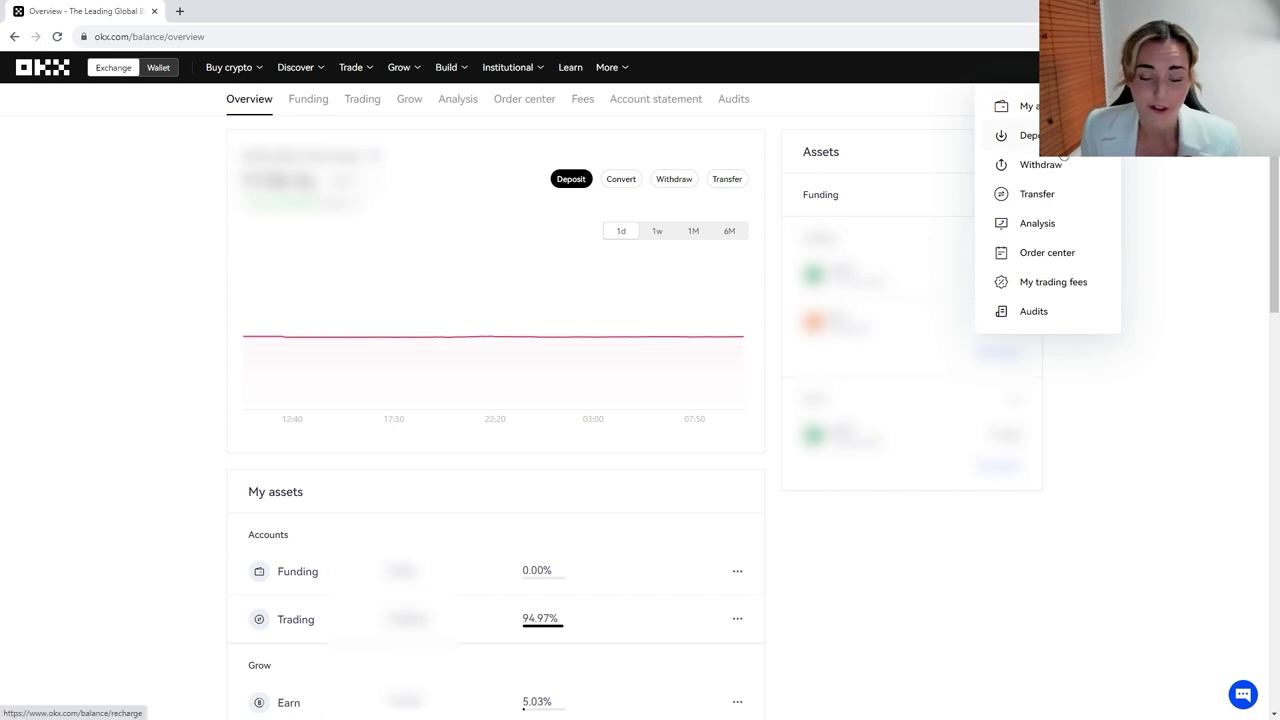
mouse_move(1073, 67)
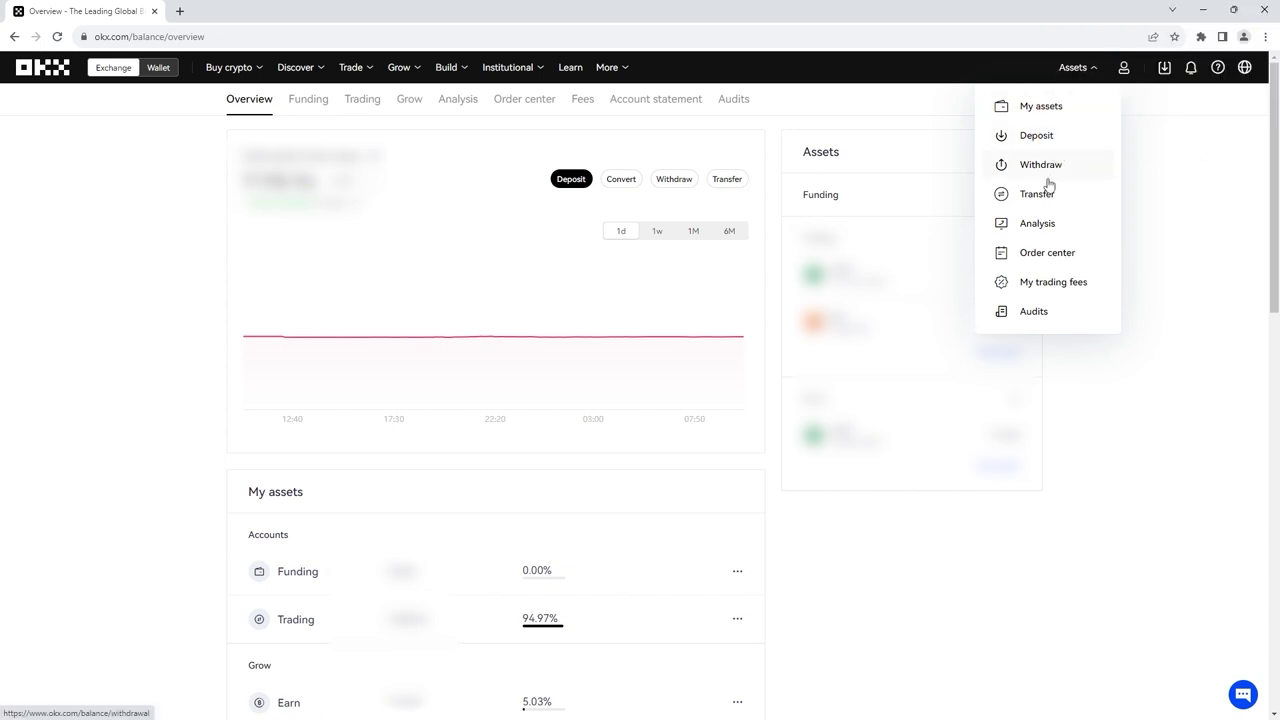
- Browse the Transfer, PnL analysis and Order center pages from the Assets menu
left_click(1052, 200)
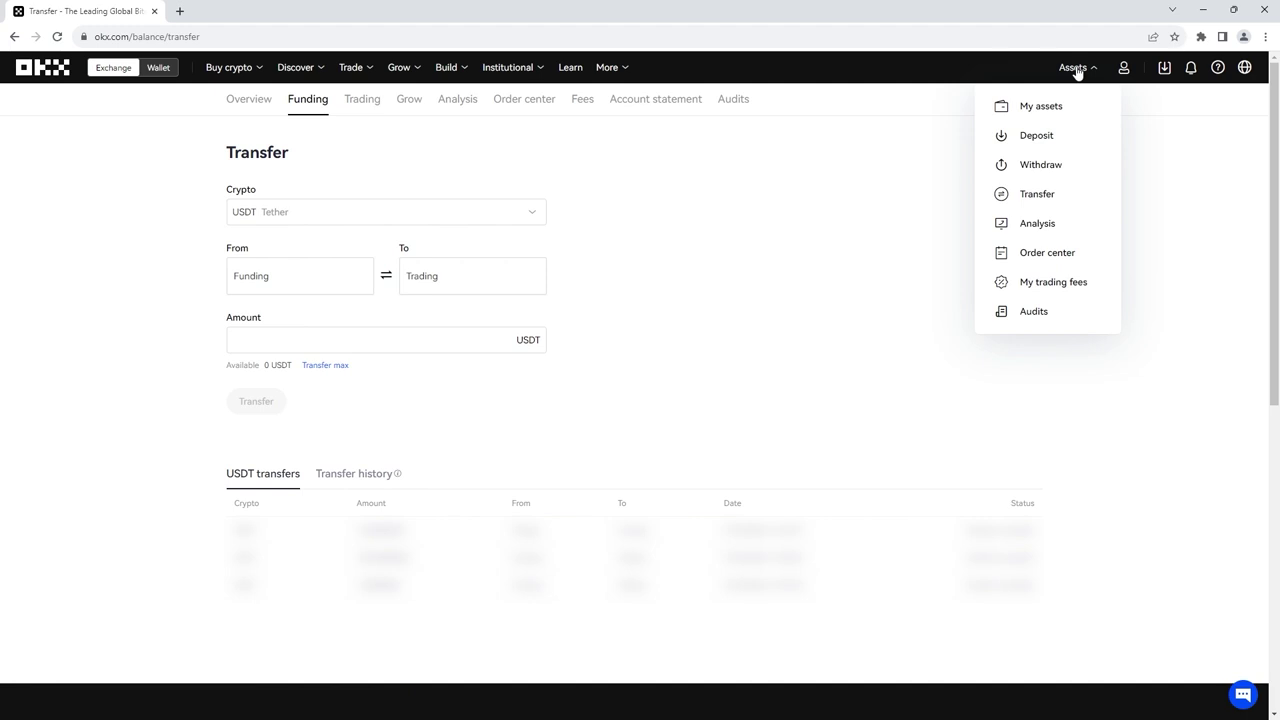
left_click(1041, 228)
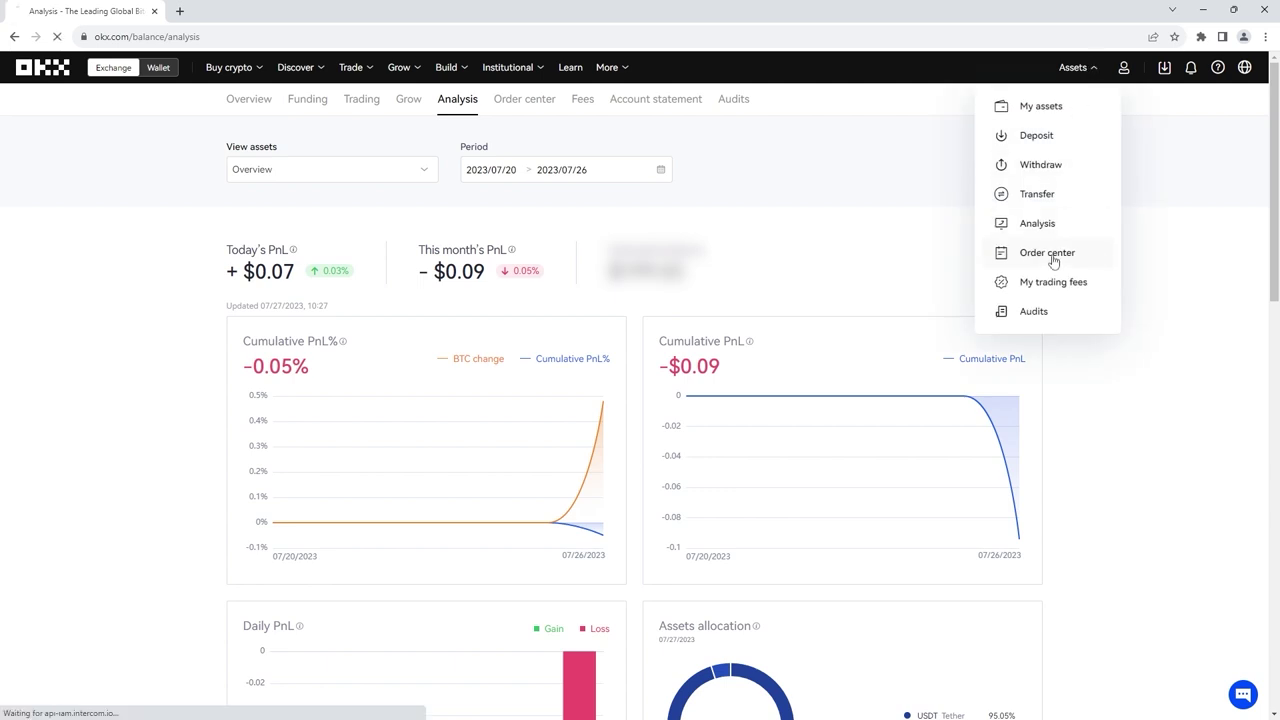
left_click(1052, 258)
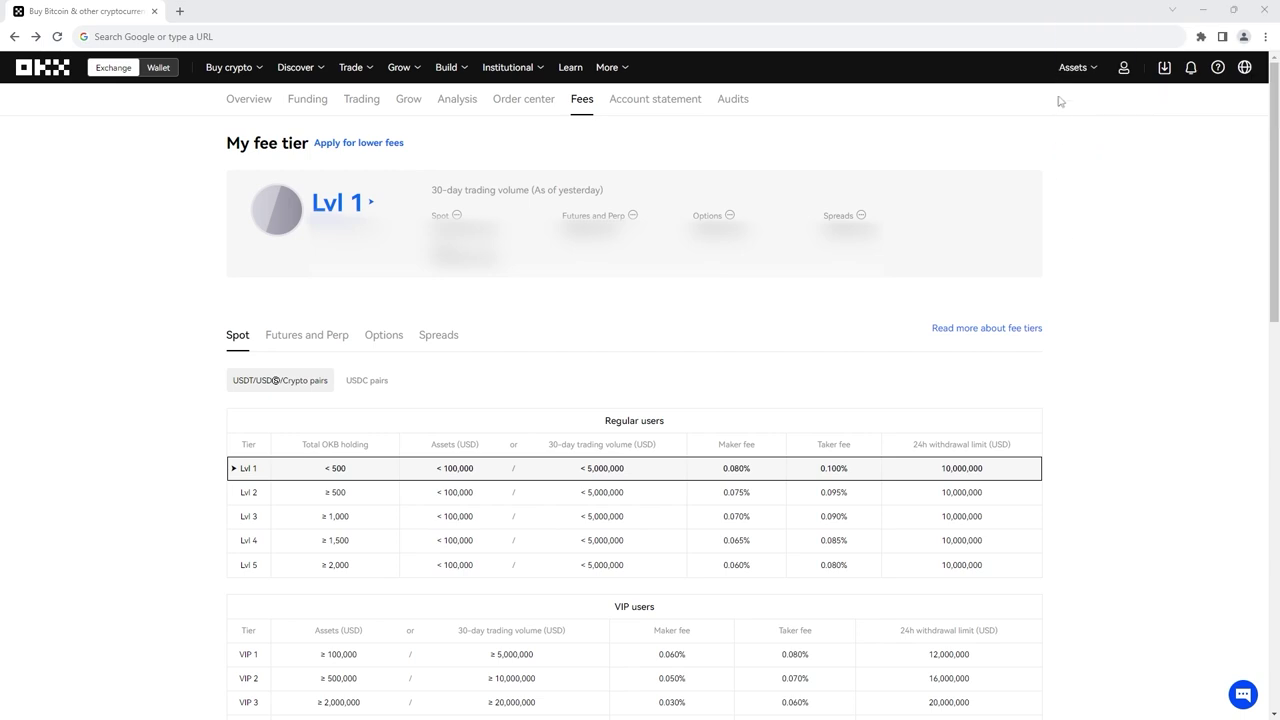
- Open the Withdrawal page and select USDT with the on-chain withdrawal method
left_click(1047, 164)
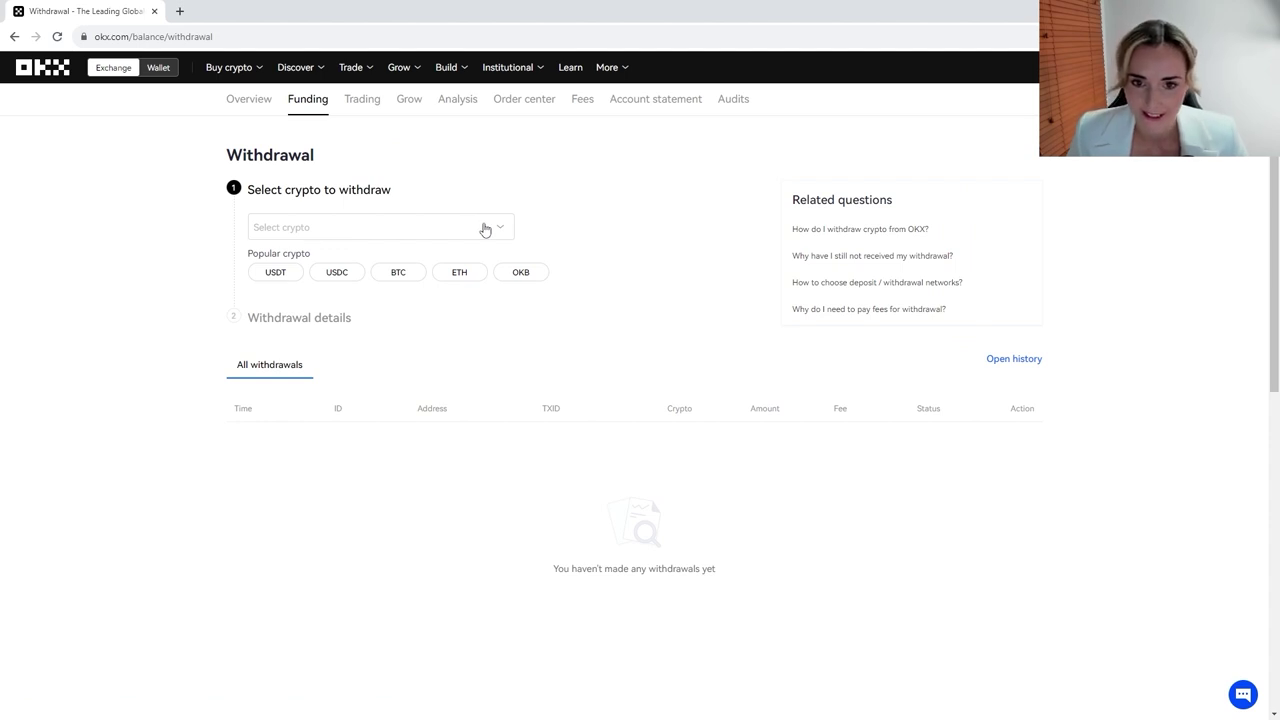
left_click(485, 229)
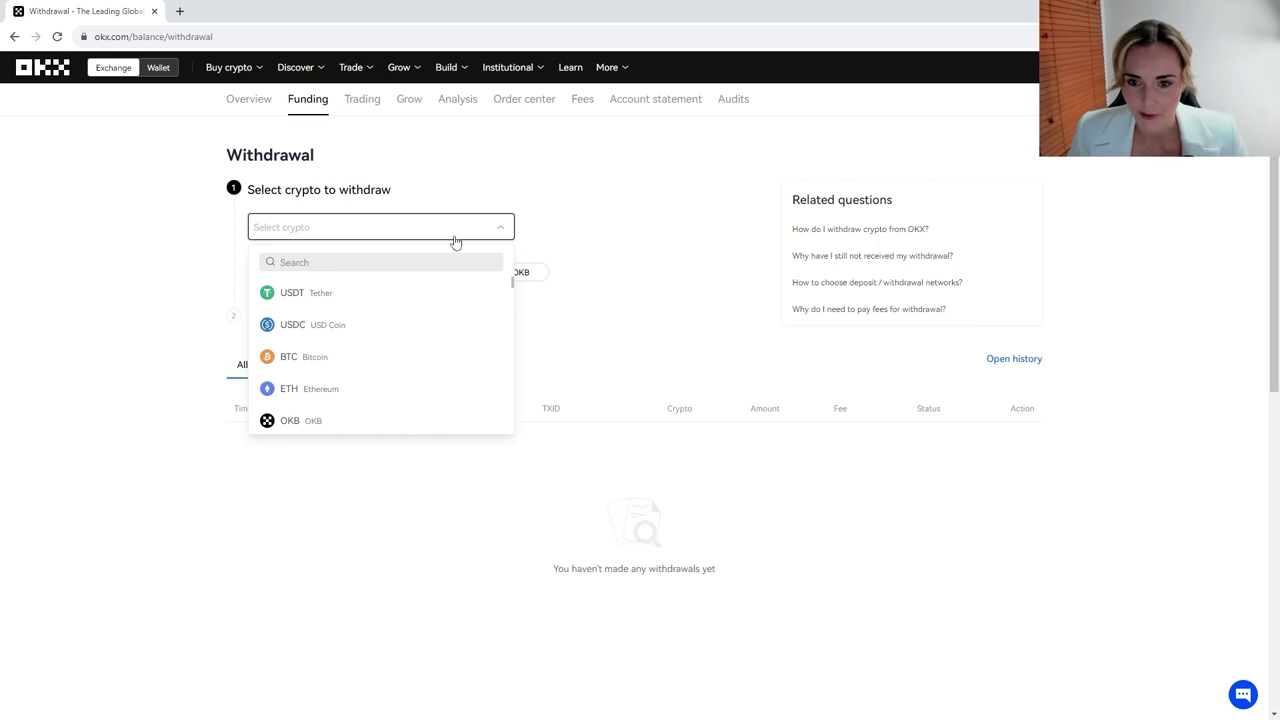
left_click(315, 294)
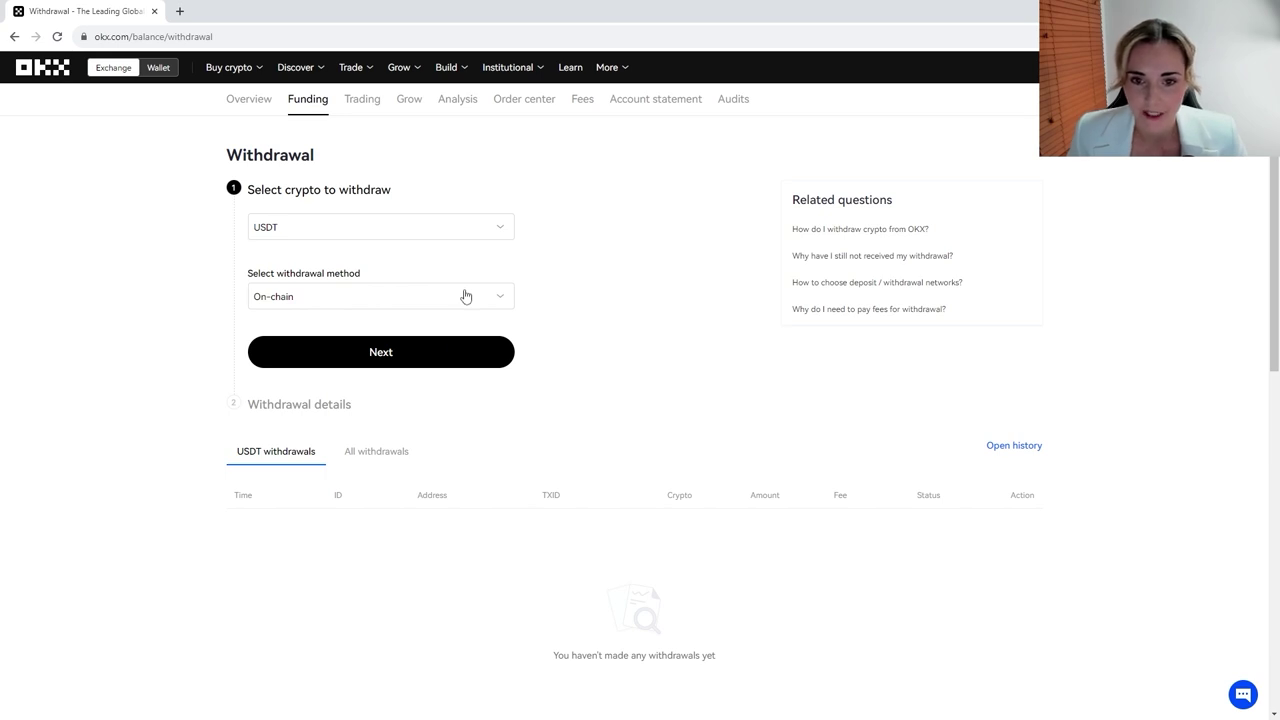
left_click(465, 296)
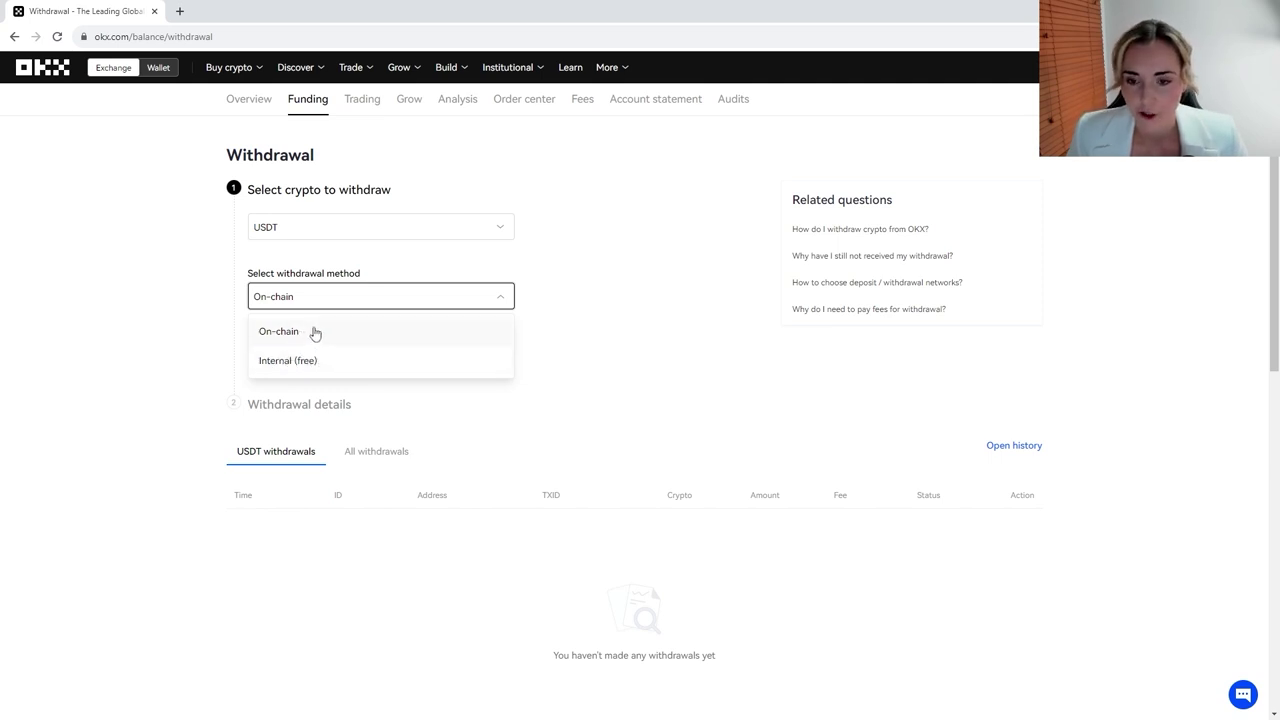
left_click(315, 333)
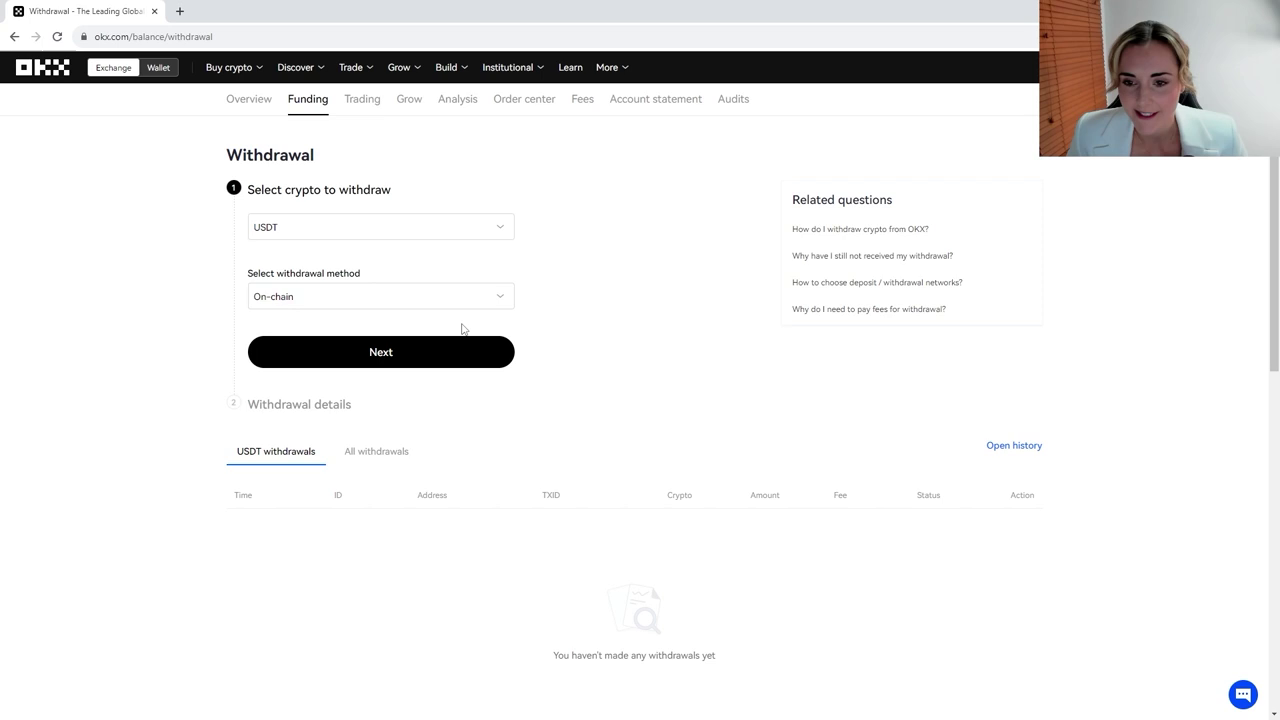
- Paste the destination wallet address and choose the USDT-ERC20 withdrawal network
left_click(410, 362)
key("ctrl+v")
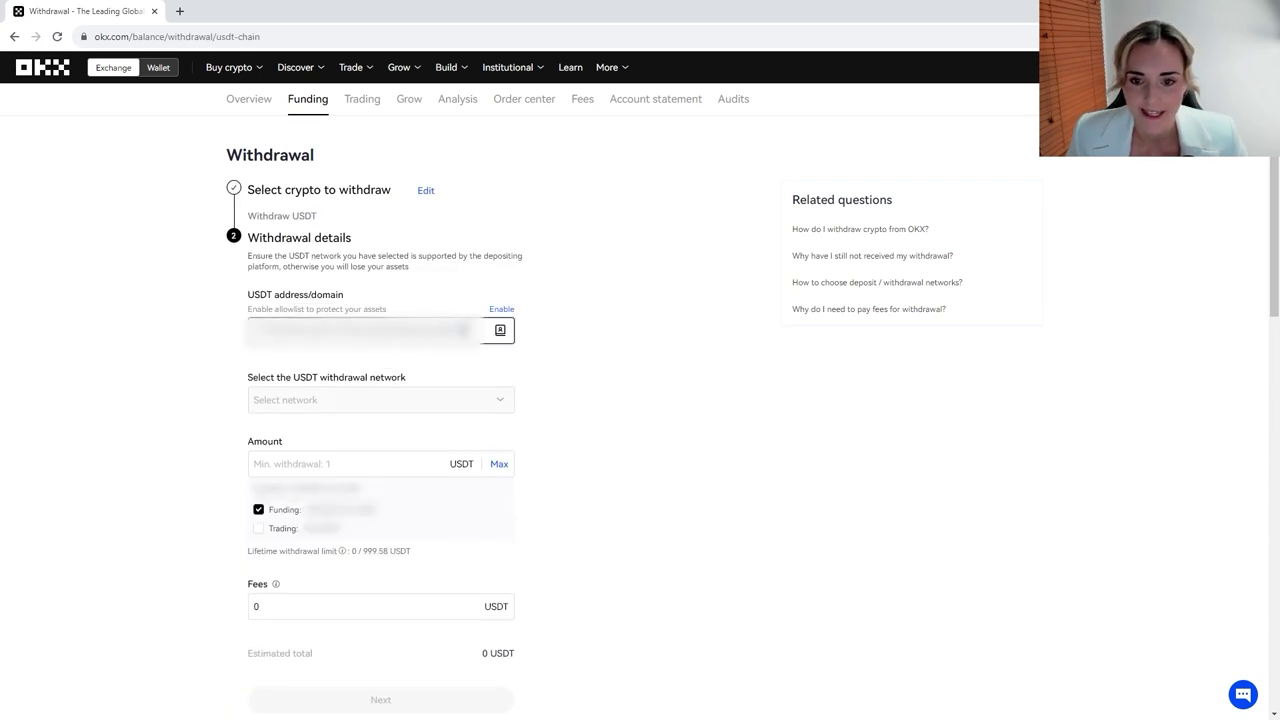
left_click(390, 402)
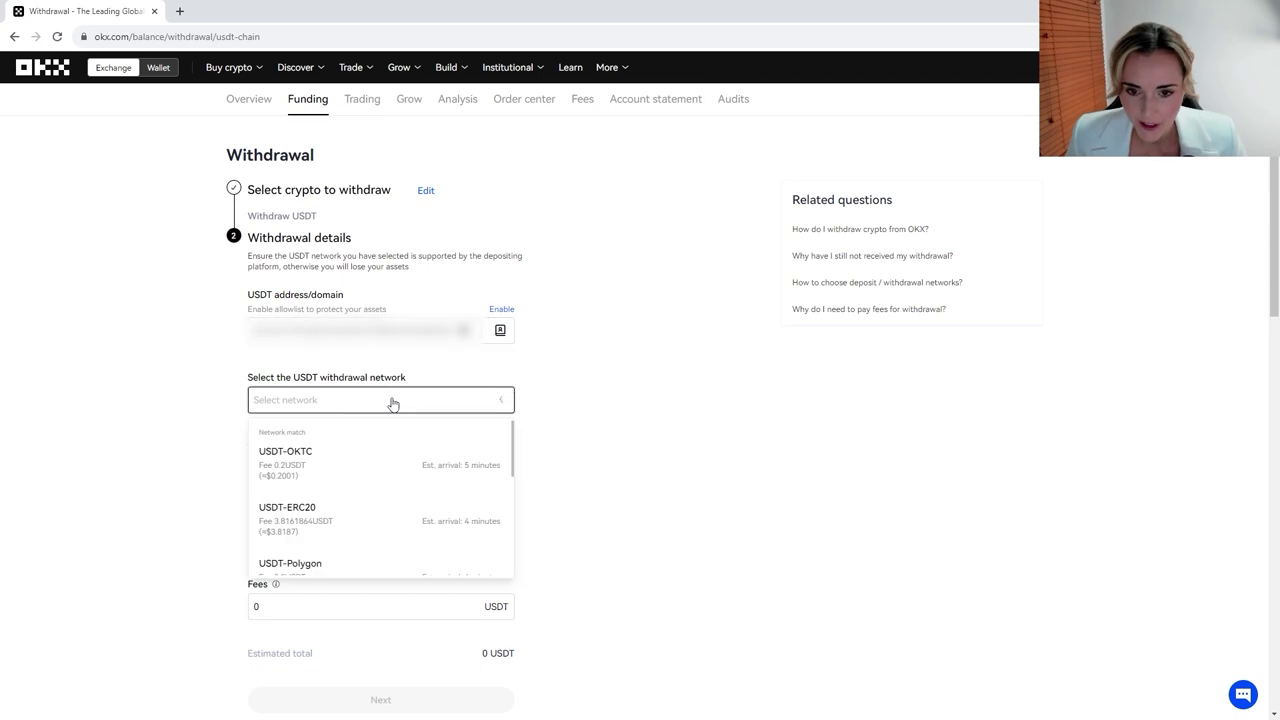
left_click(343, 514)
- Enter a 50 USDT amount drawn from Funding only and submit the withdrawal details
left_click(405, 465)
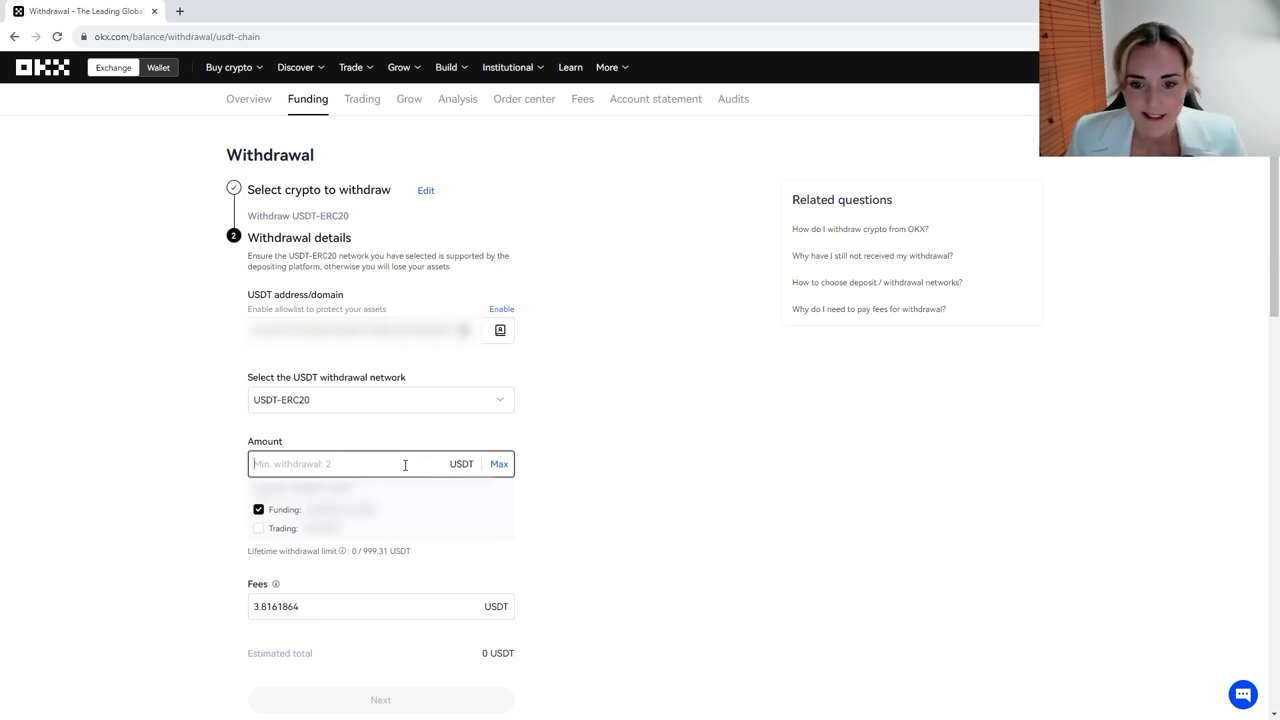
type("50")
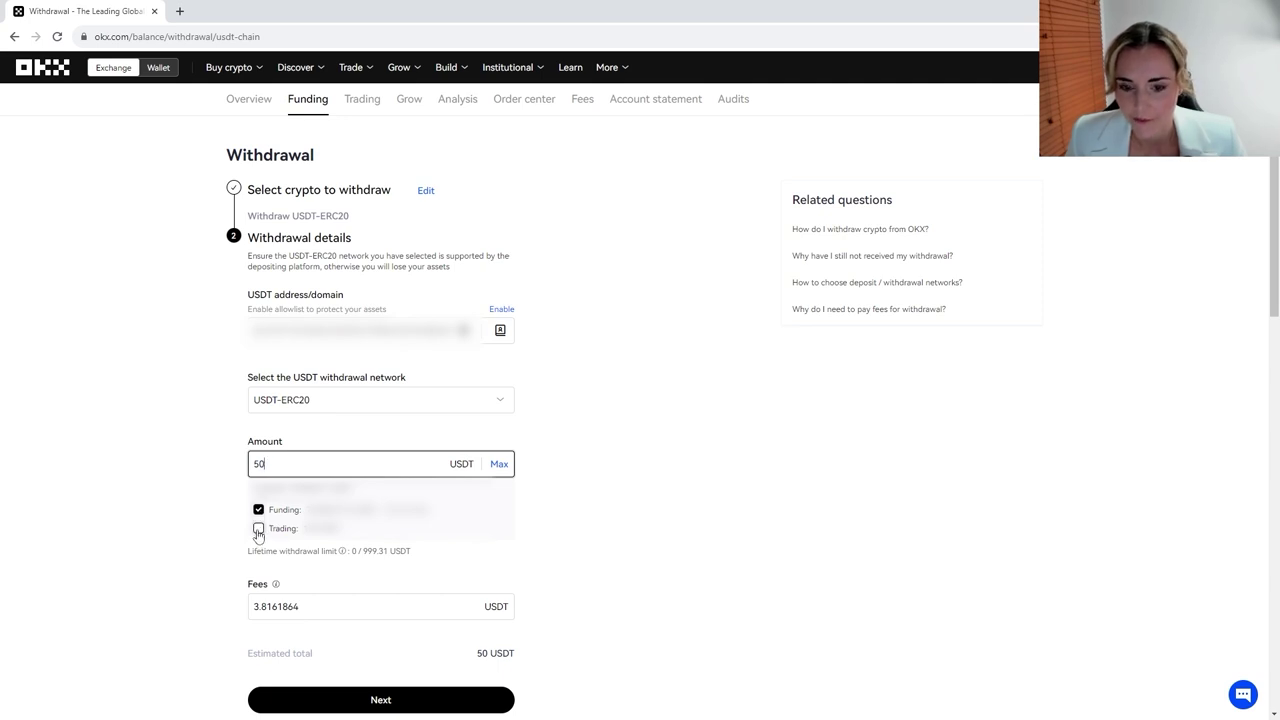
left_click(259, 526)
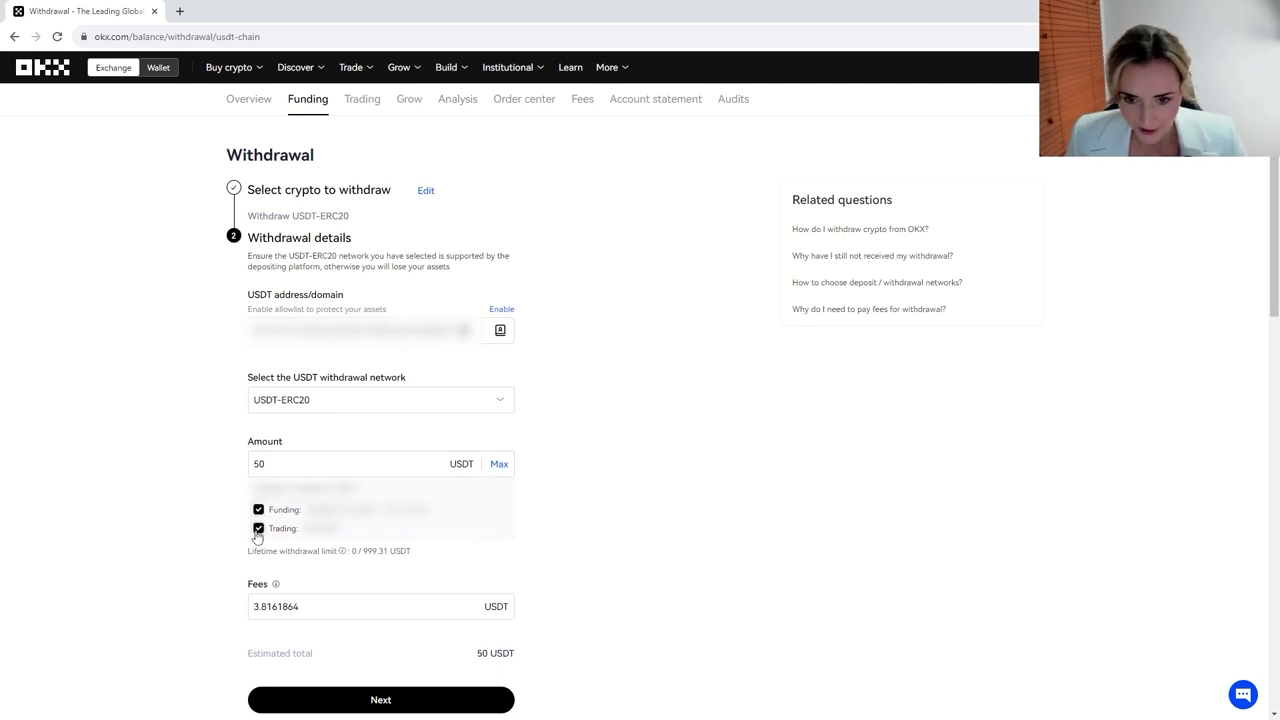
left_click(259, 527)
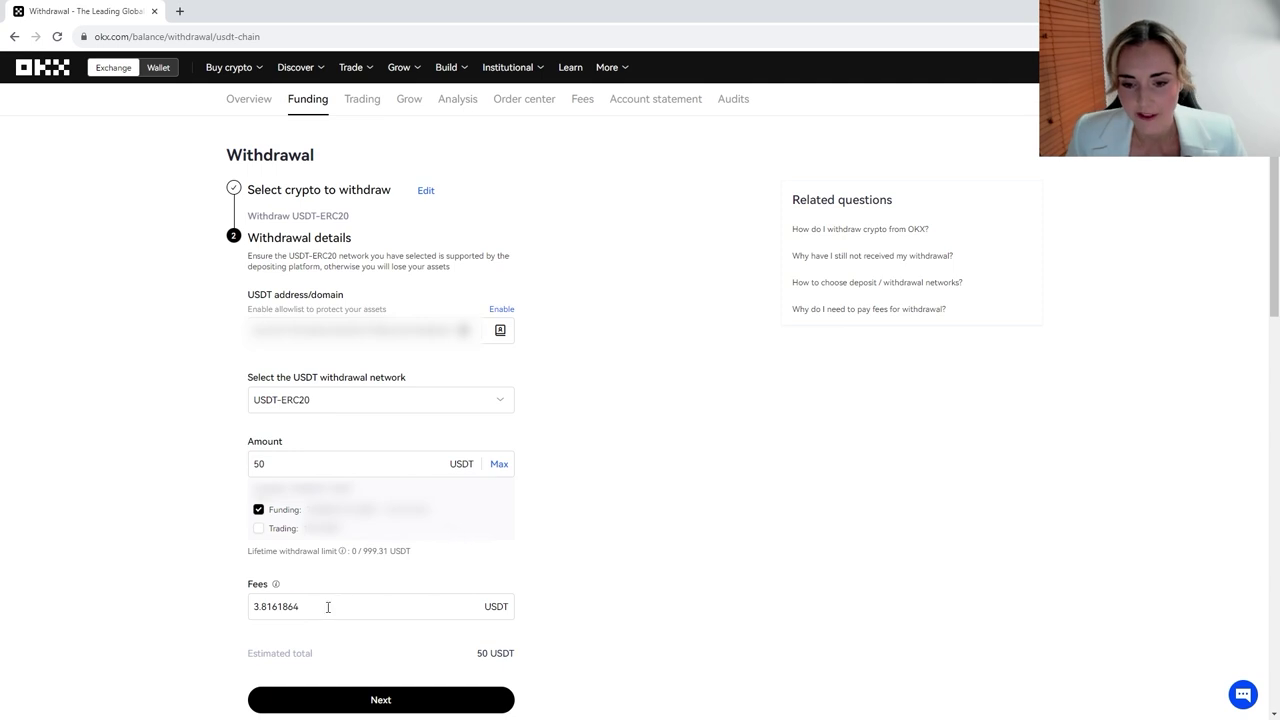
left_click_drag(323, 606, 213, 618)
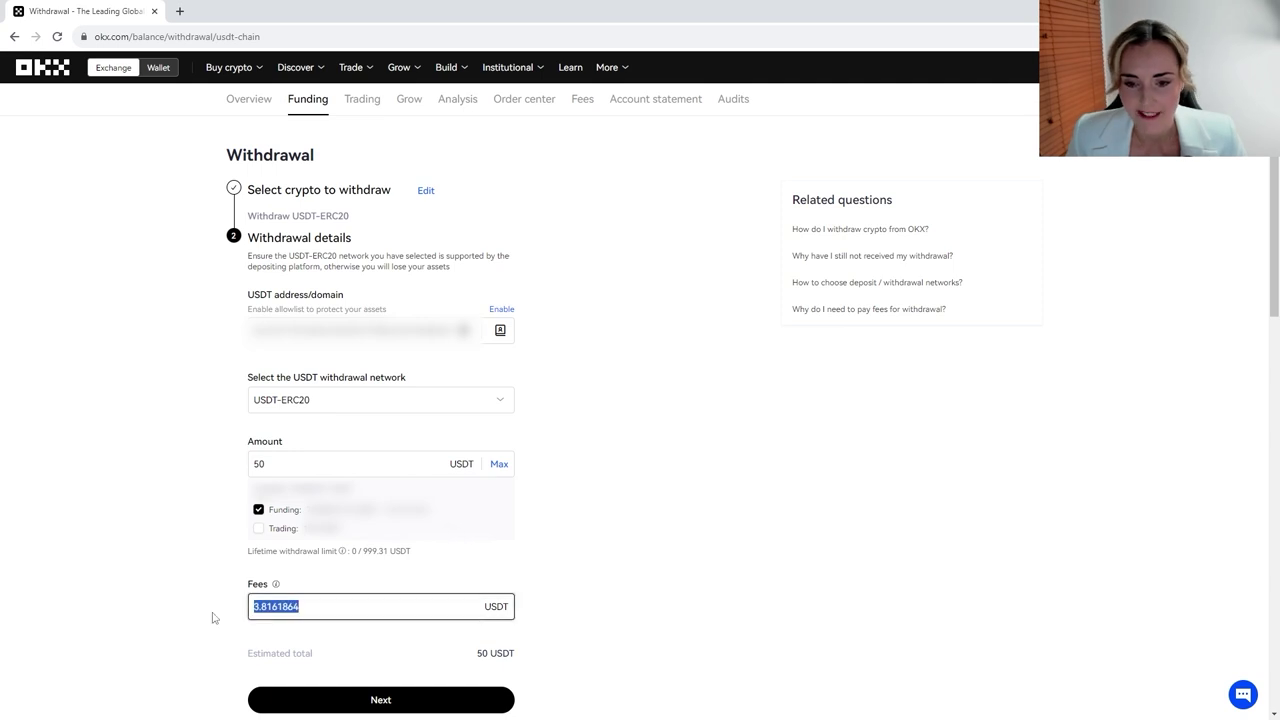
left_click(317, 607)
left_click(411, 696)
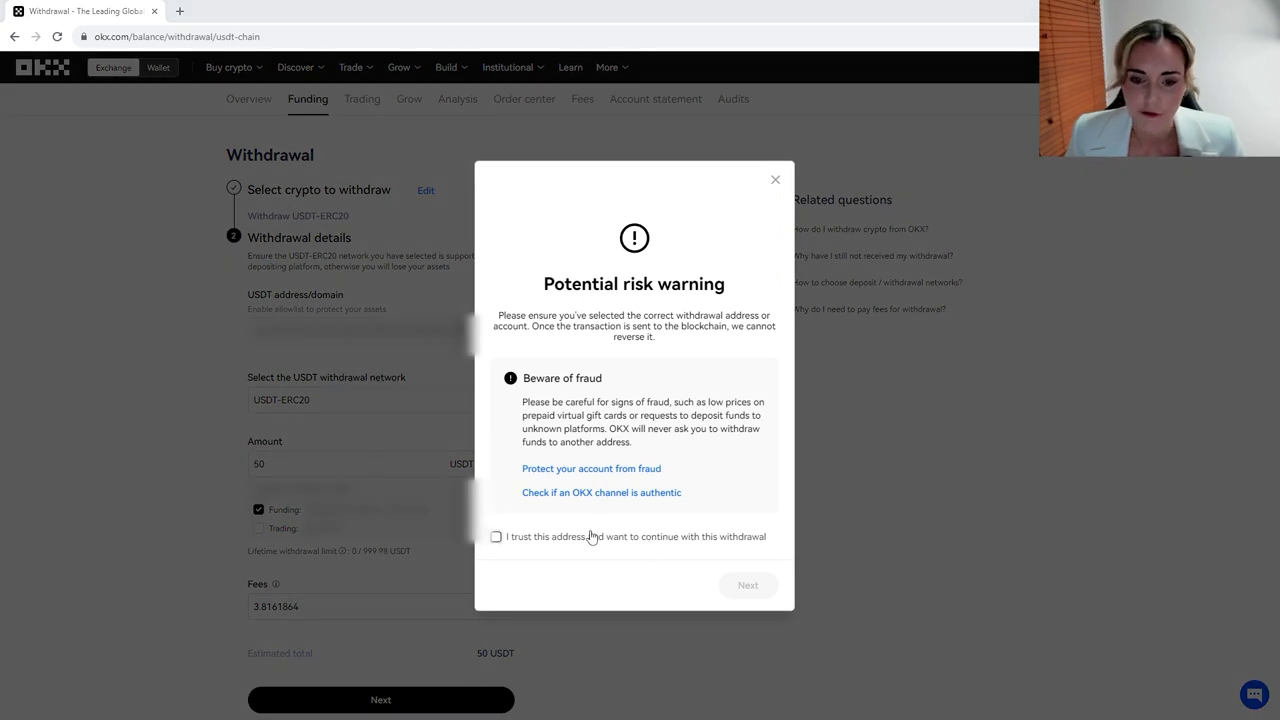
- Trust the withdrawal address, pass the risk warning, and begin email and authenticator verification
left_click(590, 537)
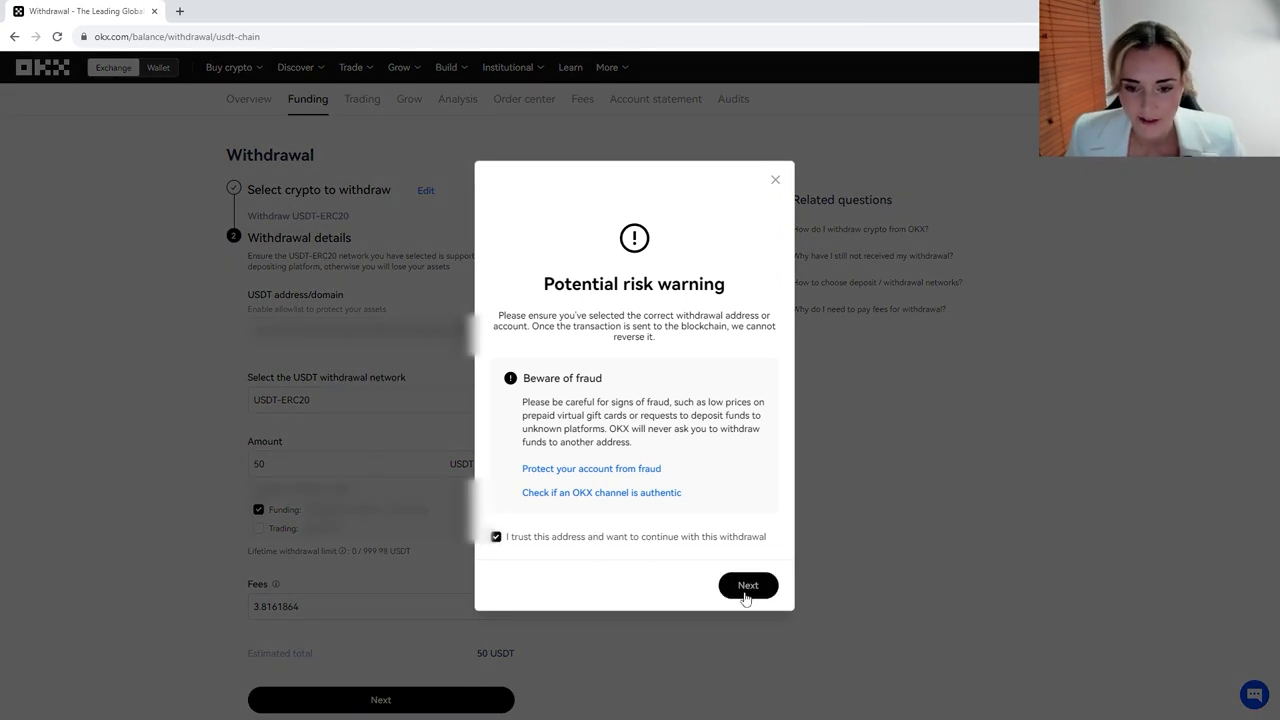
left_click(746, 586)
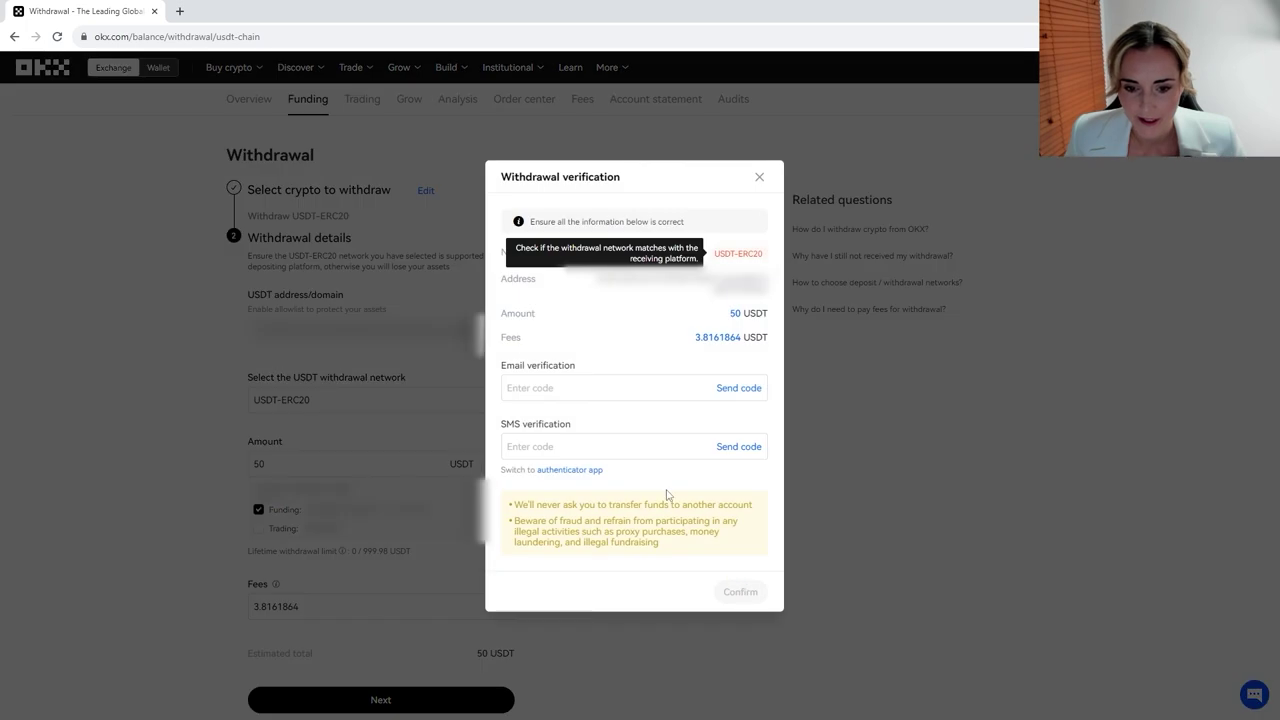
left_click(737, 389)
left_click(730, 447)
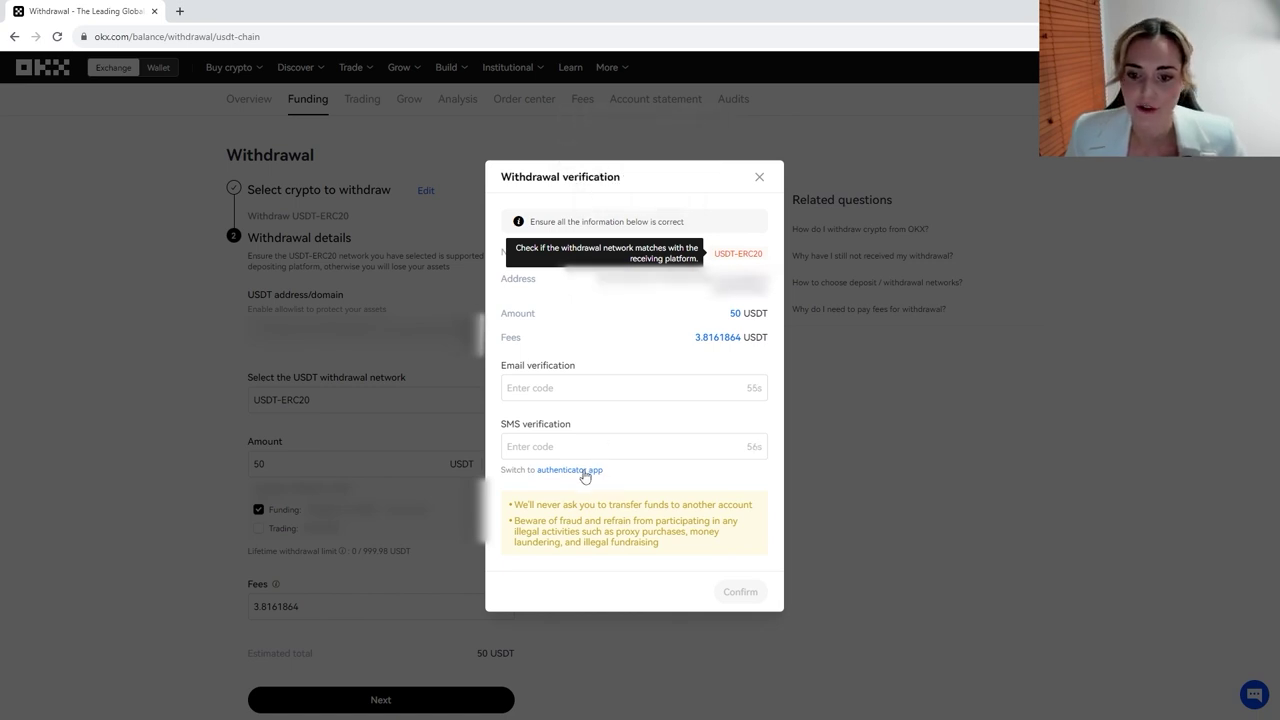
left_click(585, 471)
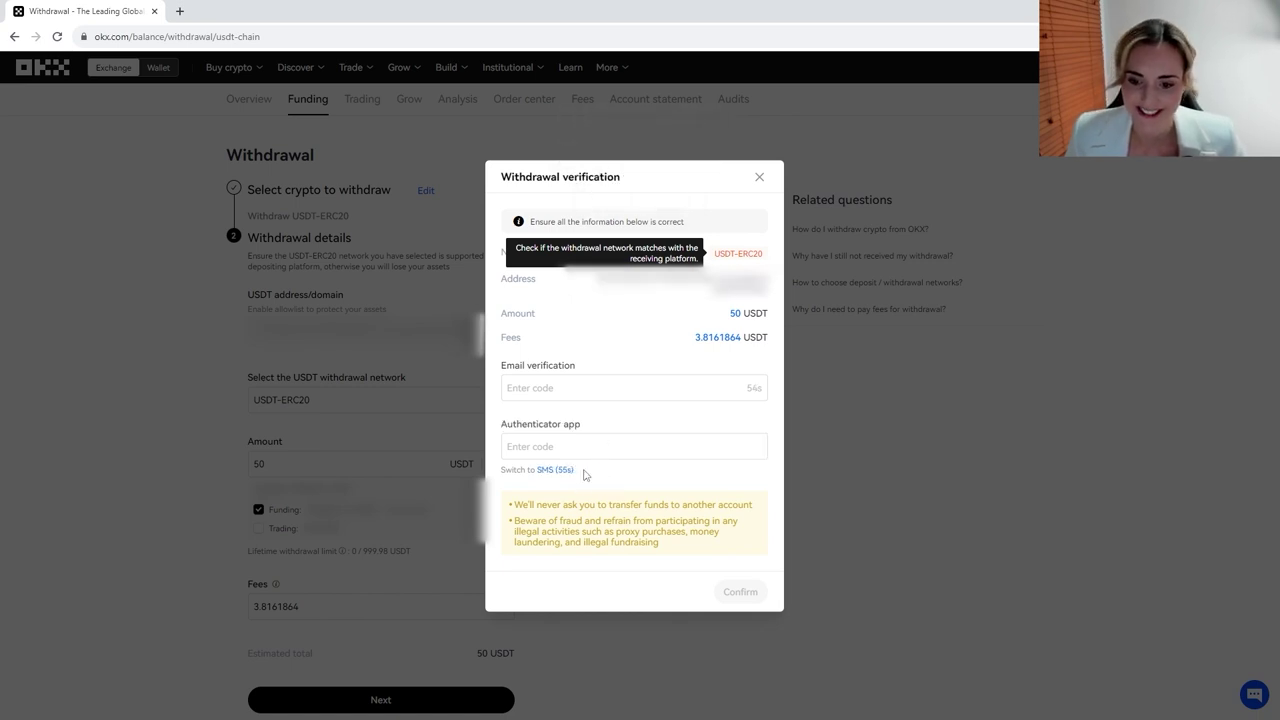
left_click(555, 393)
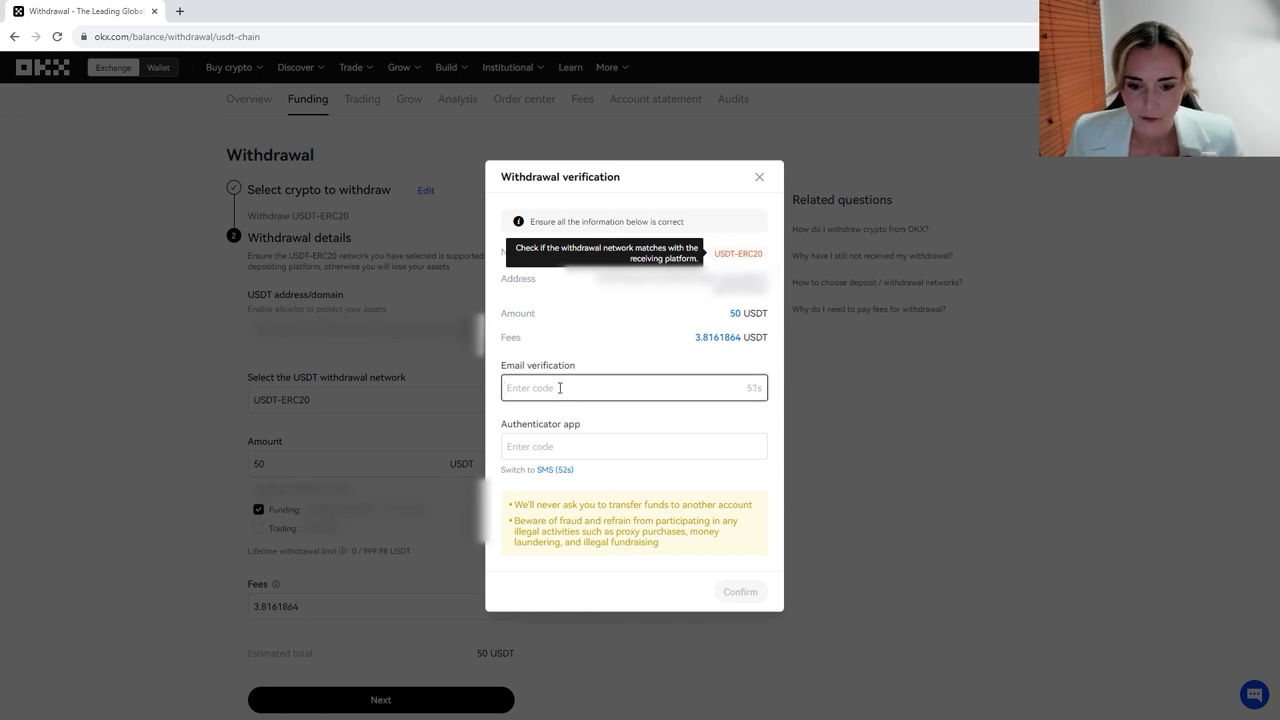
type("23")
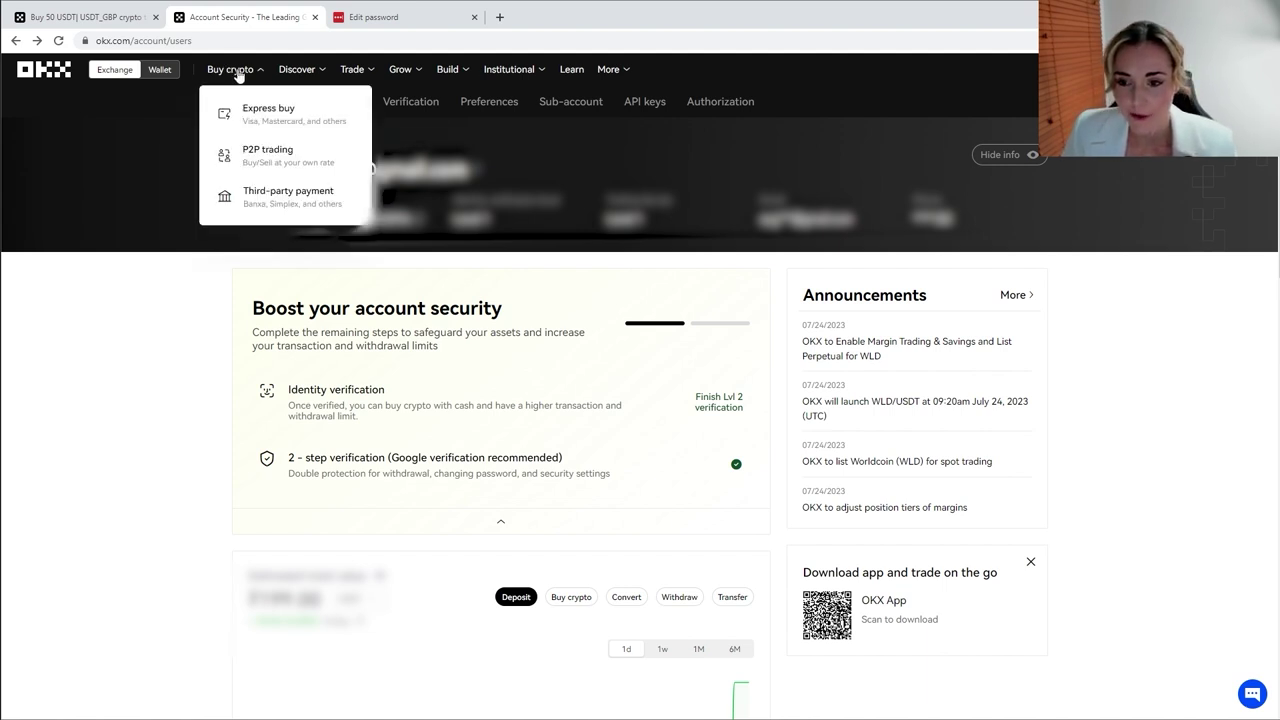
mouse_move(233, 67)
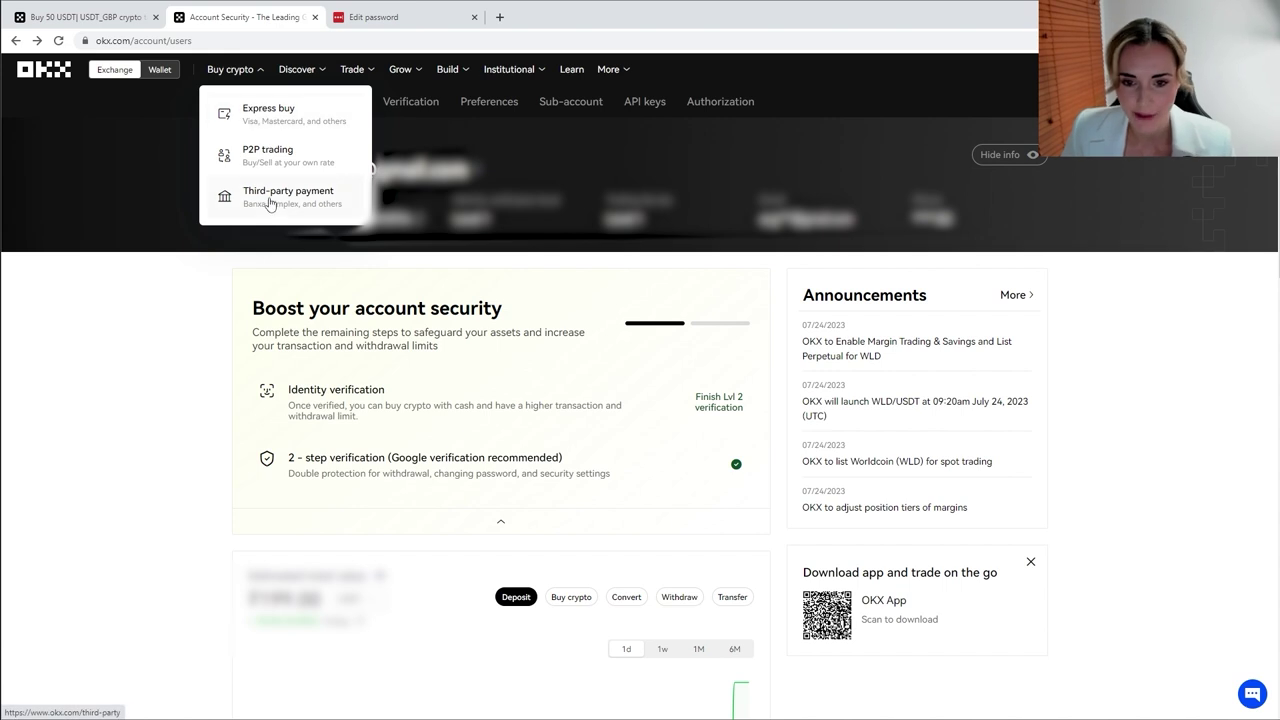
- On the third-party payment page, switch to Sell and enter 50 USDT for a GBP payout
left_click(269, 204)
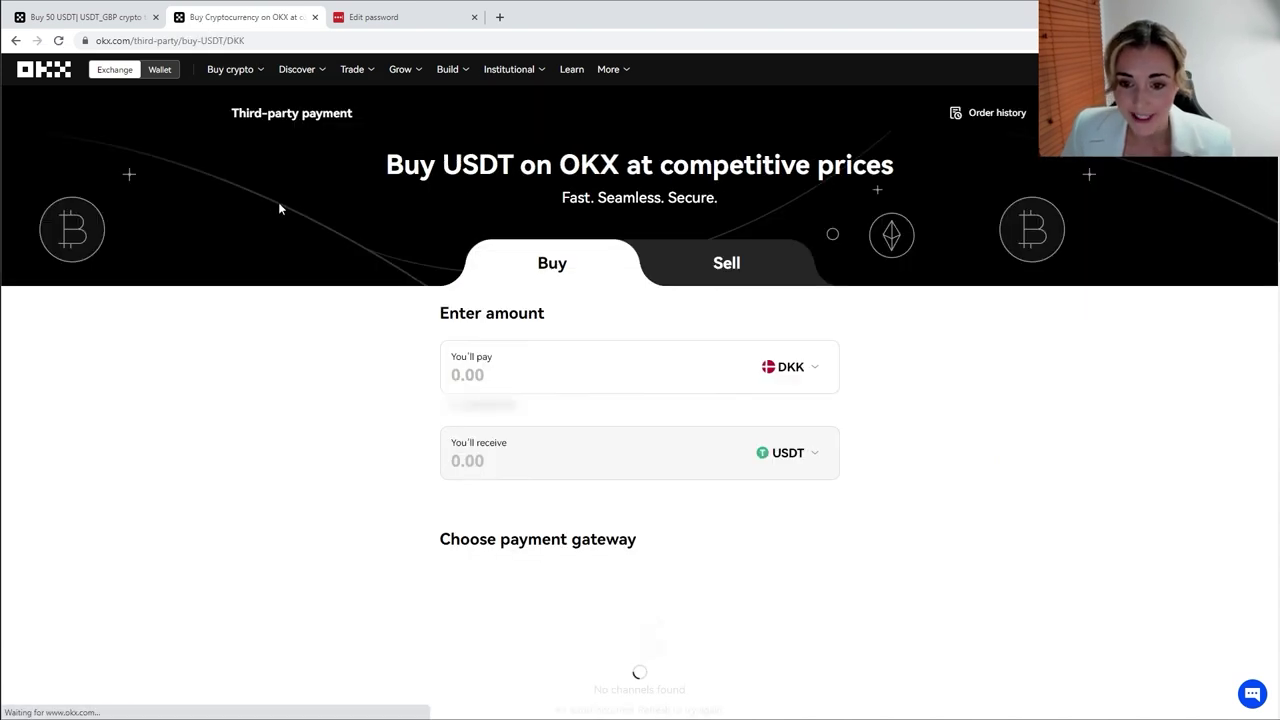
left_click(725, 272)
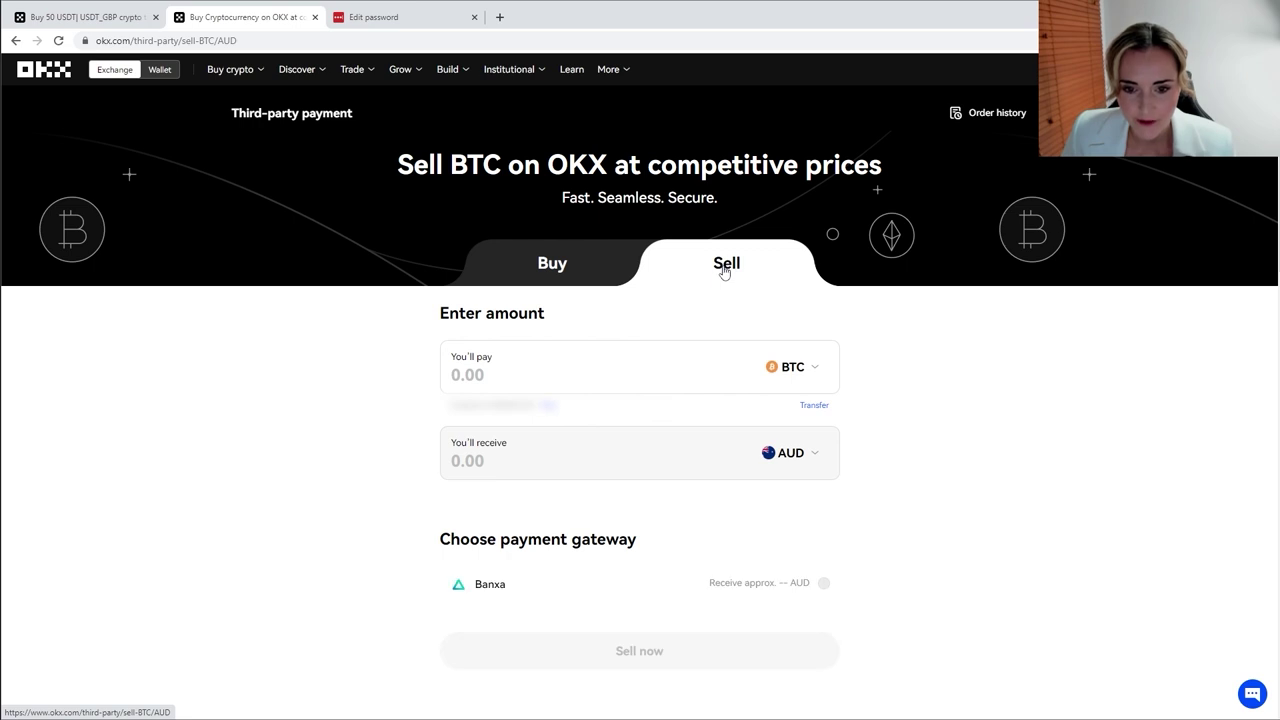
left_click(809, 376)
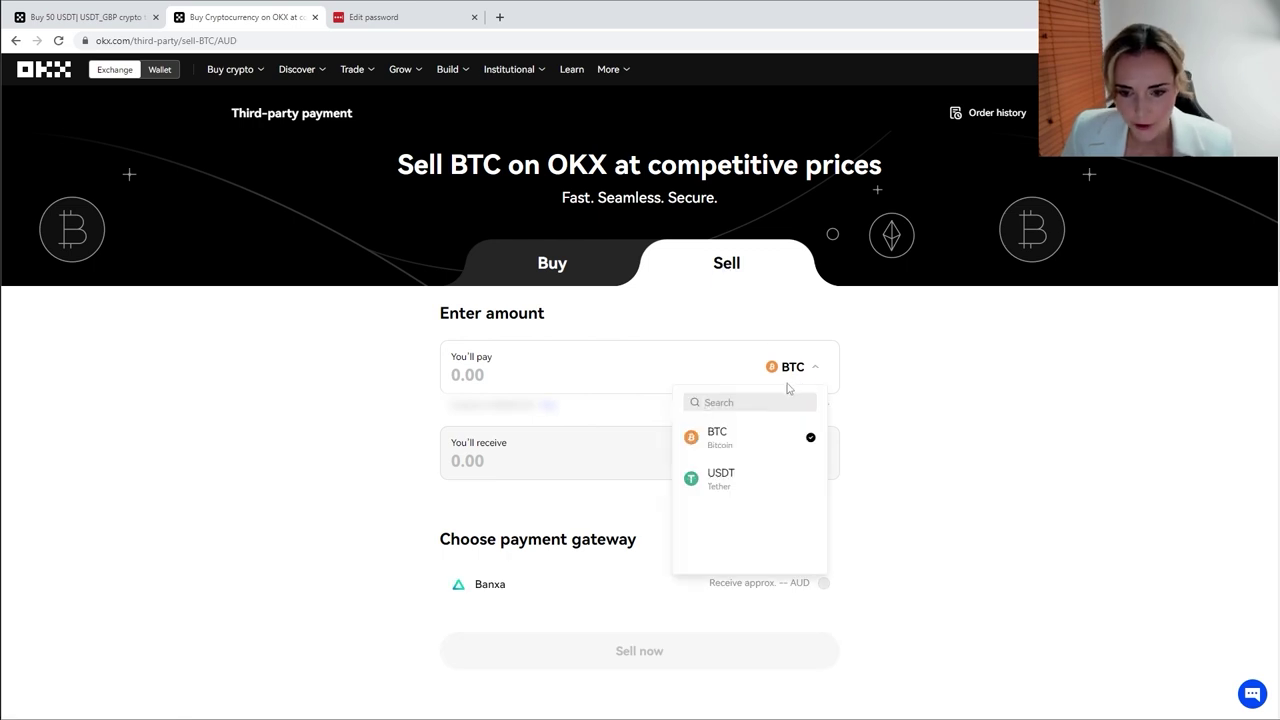
left_click(745, 483)
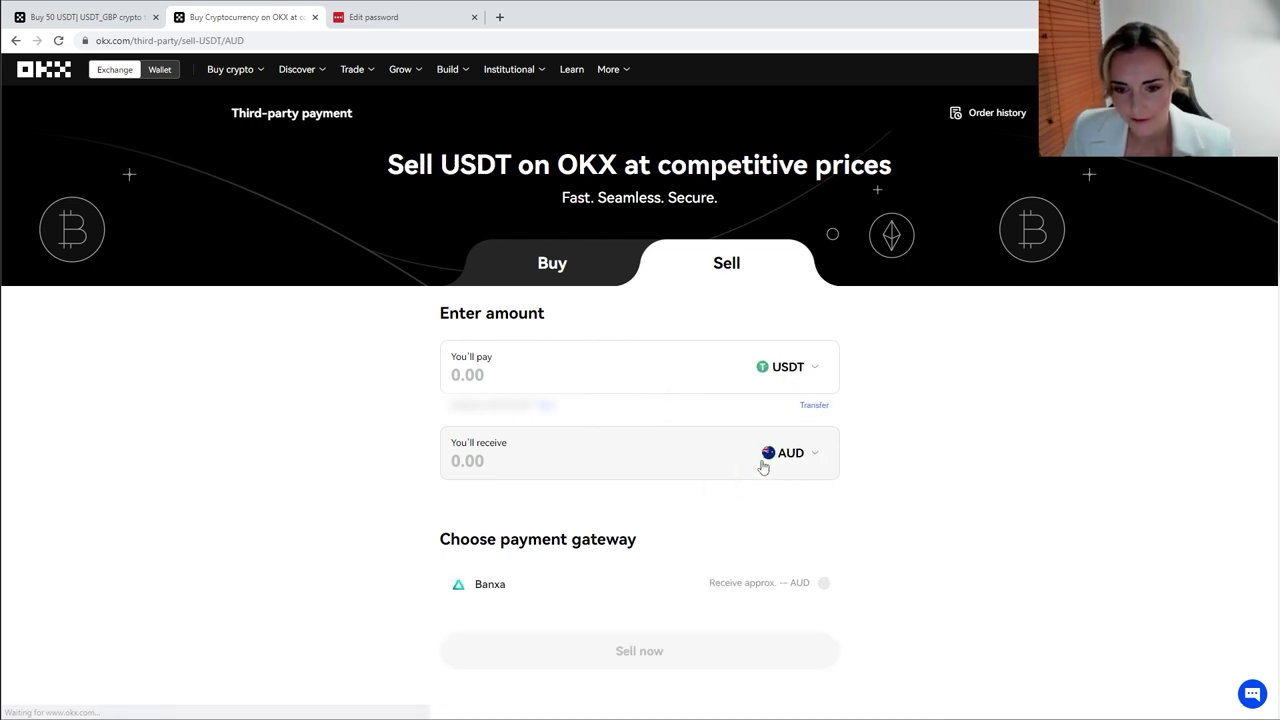
left_click(818, 456)
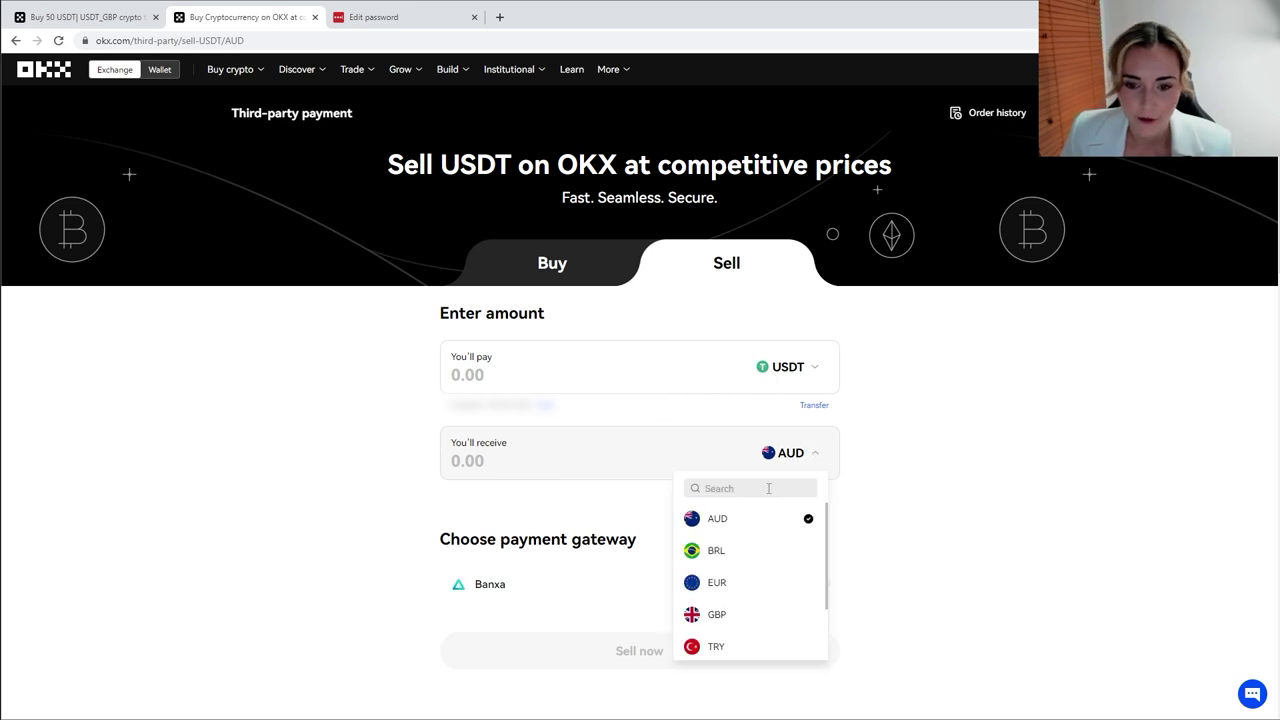
left_click(718, 612)
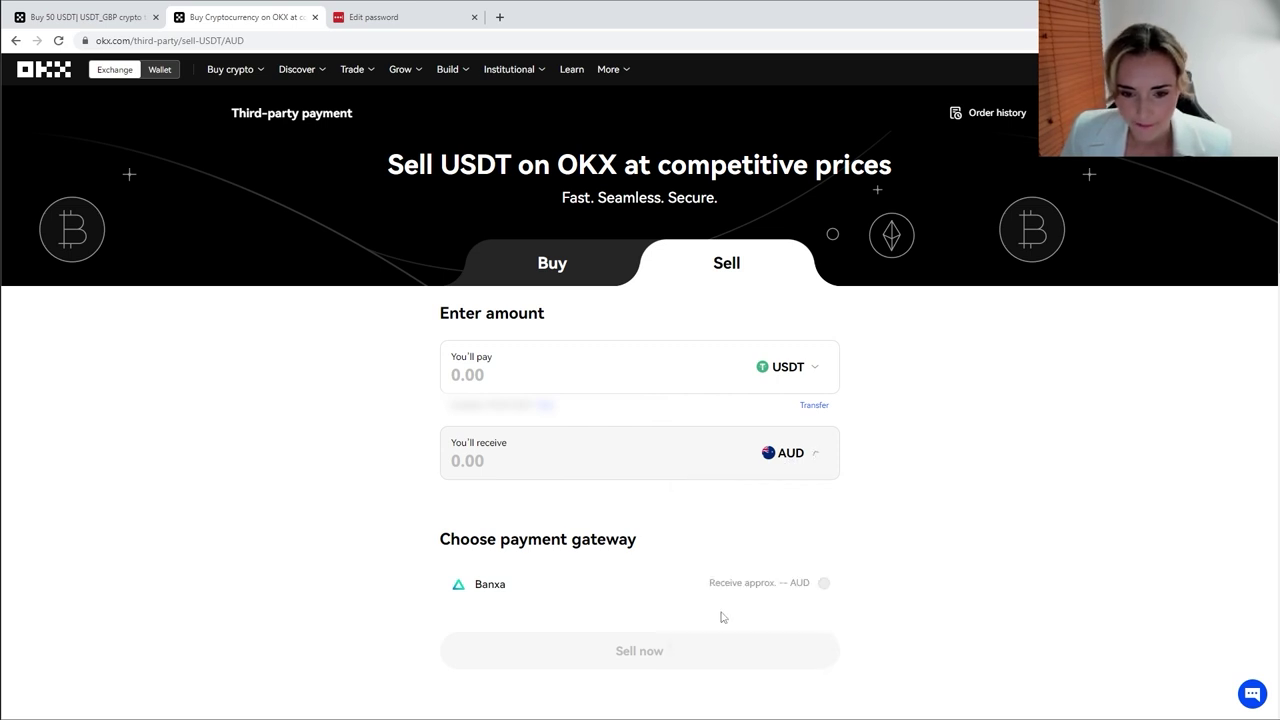
left_click(488, 374)
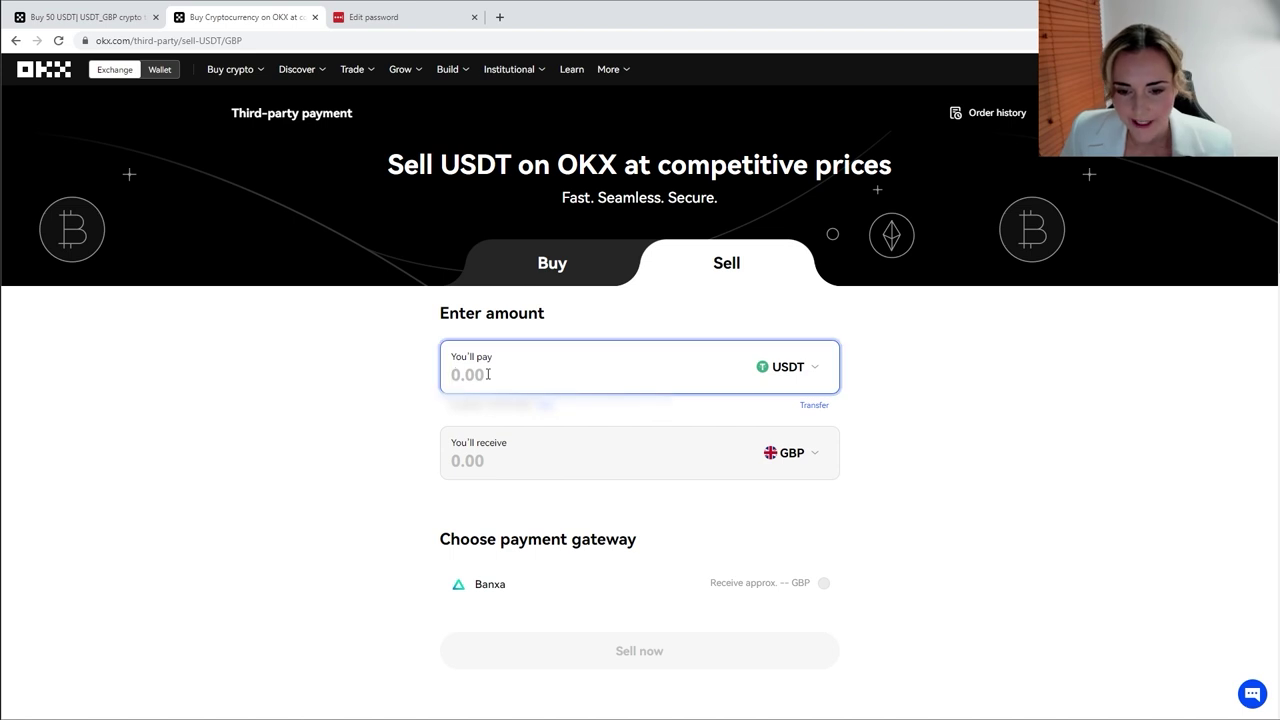
type("50")
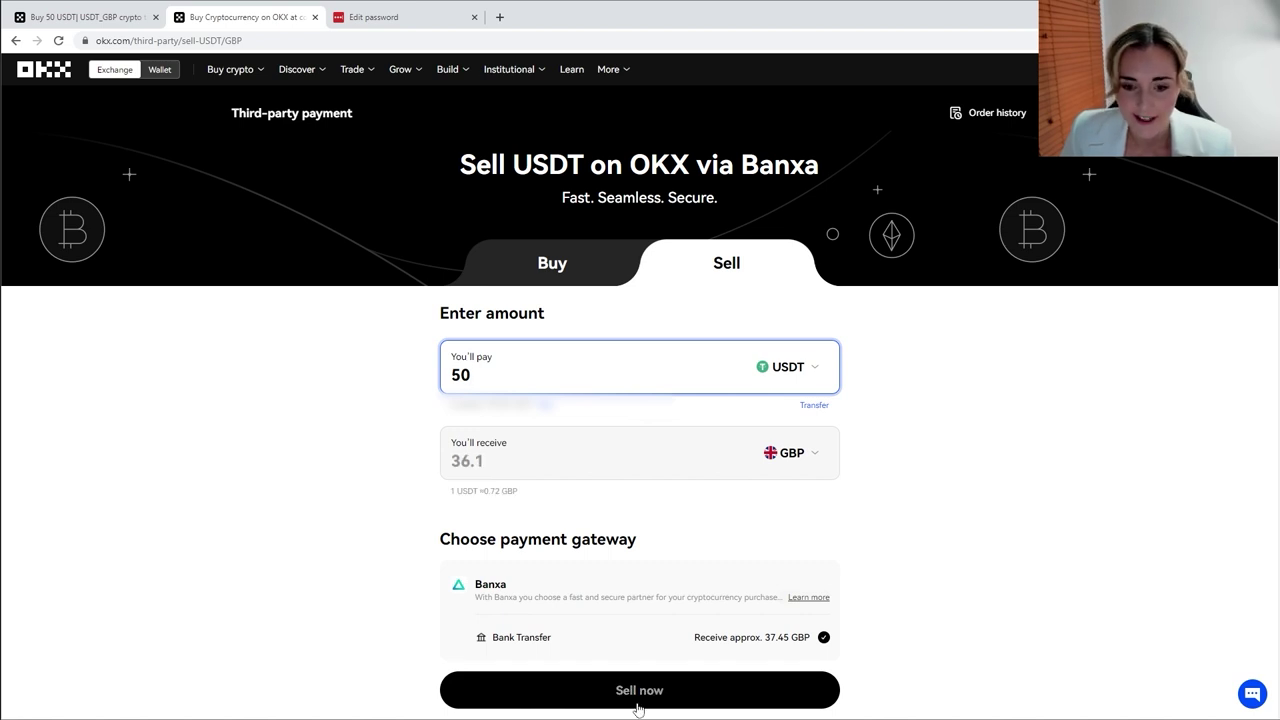
- Confirm the 50 USDT sell order and toggle verification between SMS and authenticator code
left_click(636, 701)
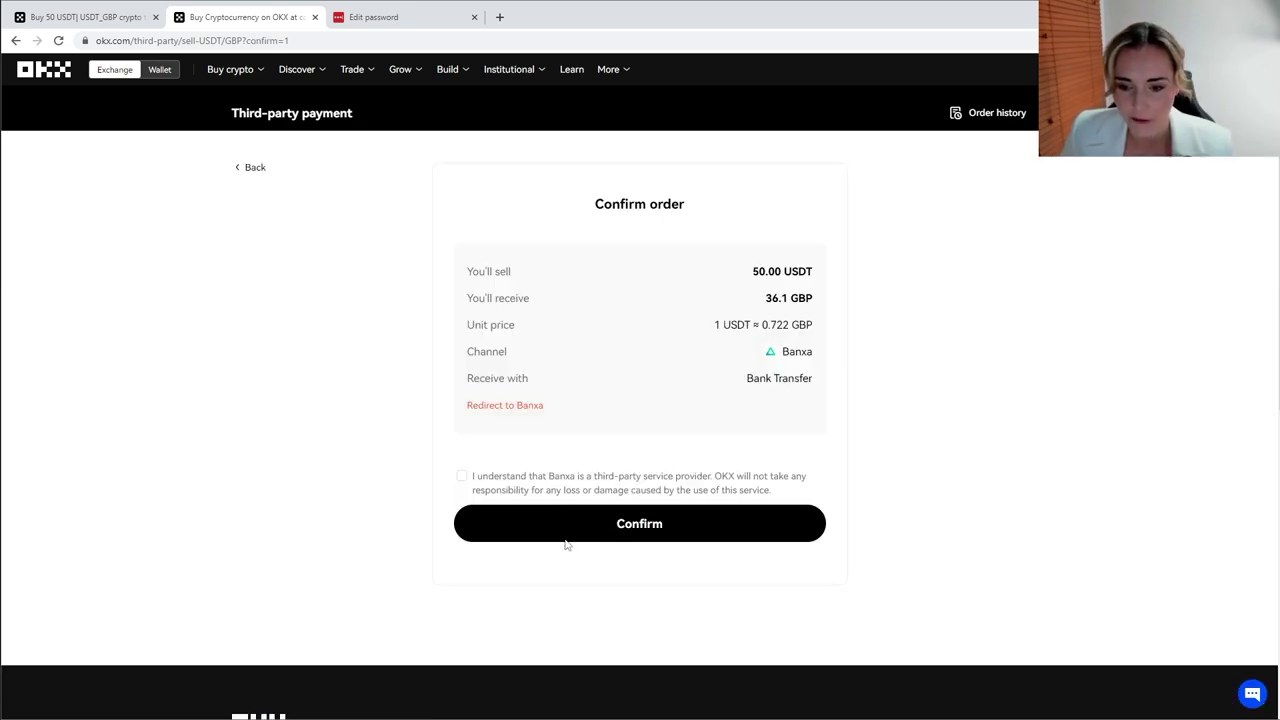
left_click(657, 525)
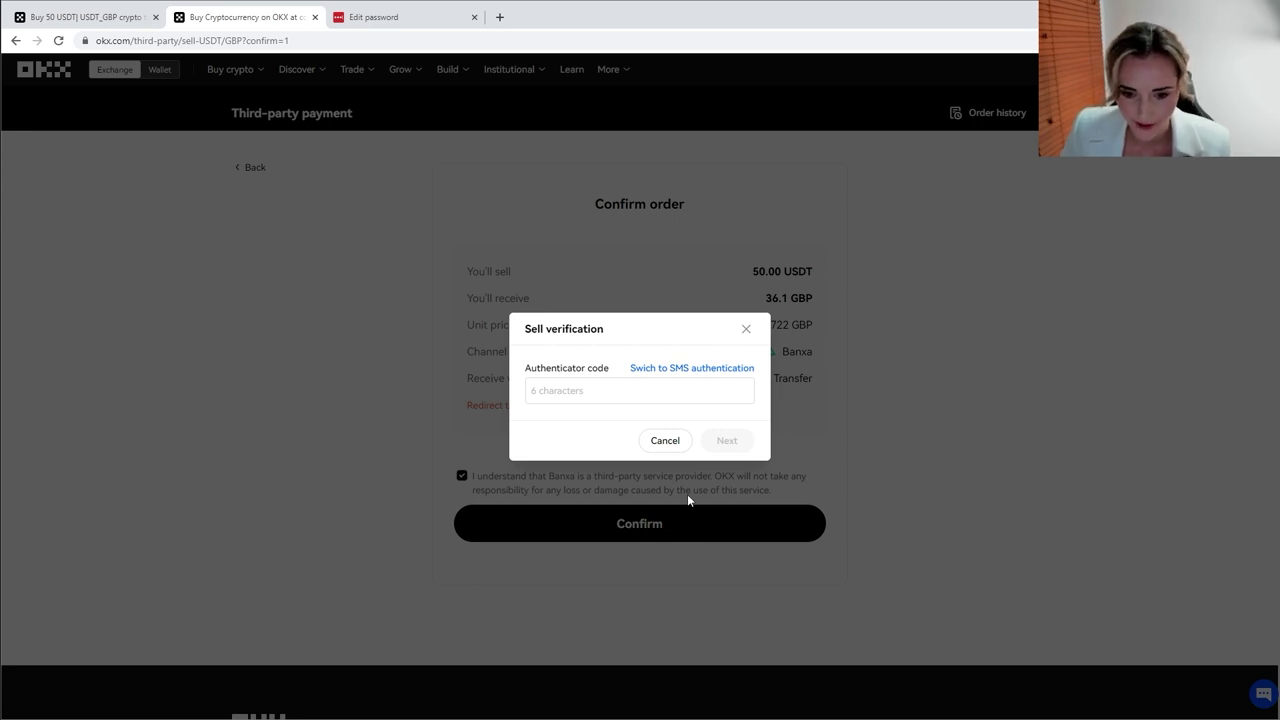
double_click(705, 372)
left_click(705, 372)
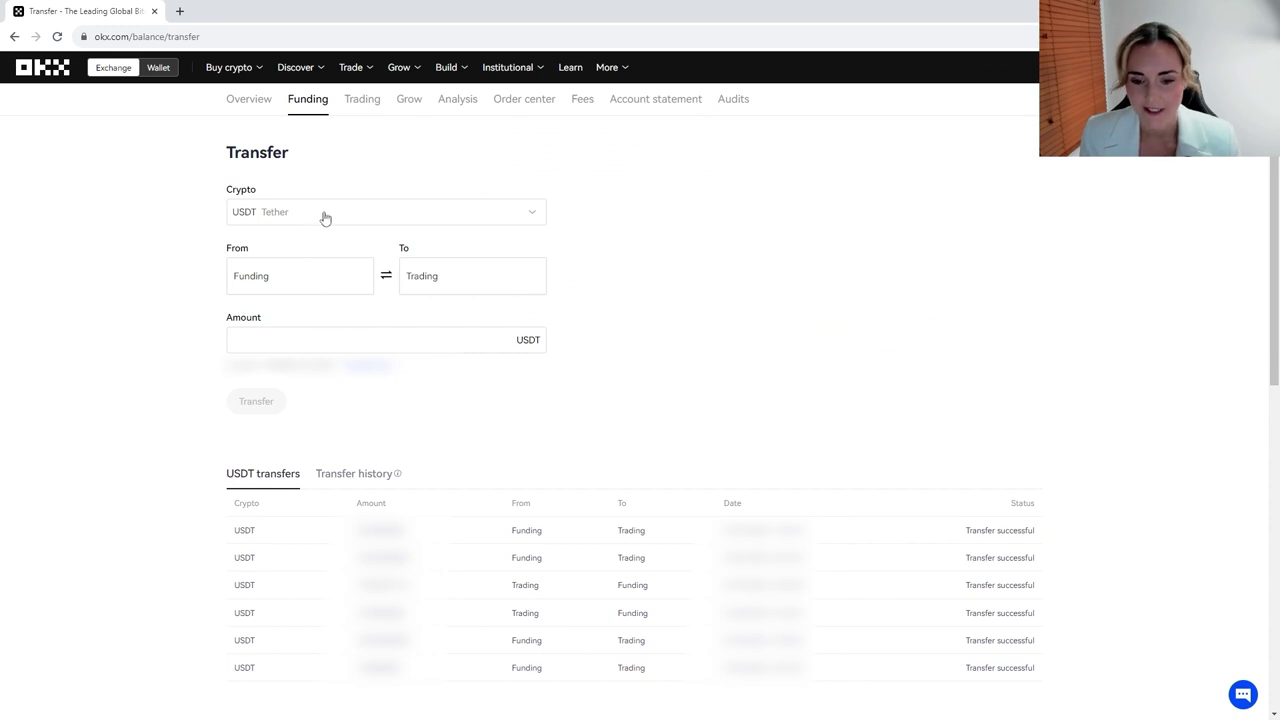
- Keep USDT as the transfer coin and enter a 20 USDT transfer amount
left_click(427, 215)
left_click(254, 276)
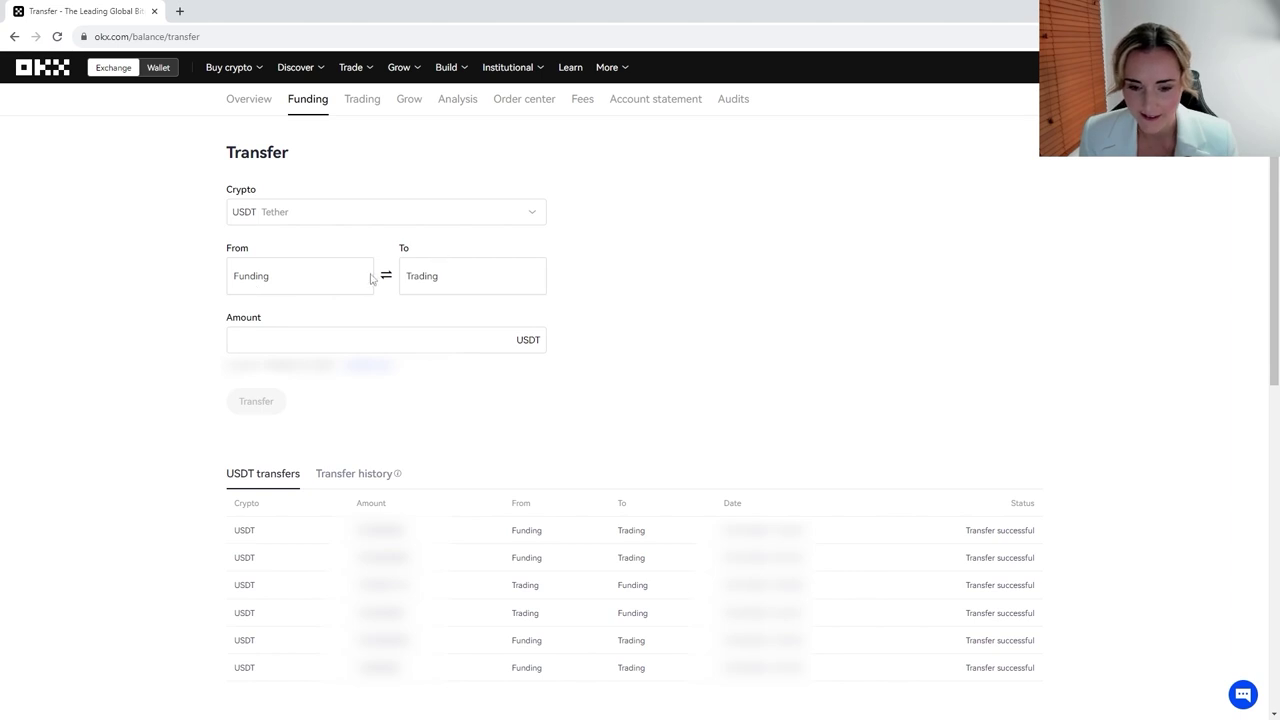
left_click(363, 344)
type("20")
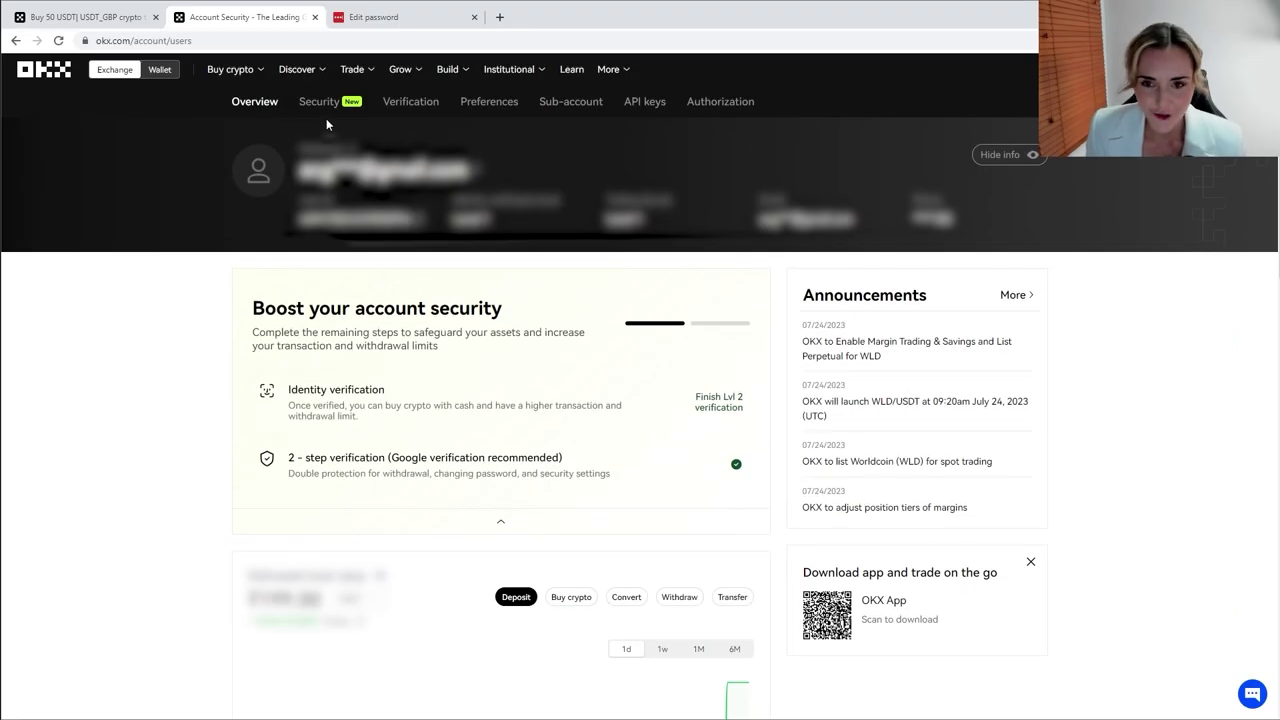
mouse_move(352, 67)
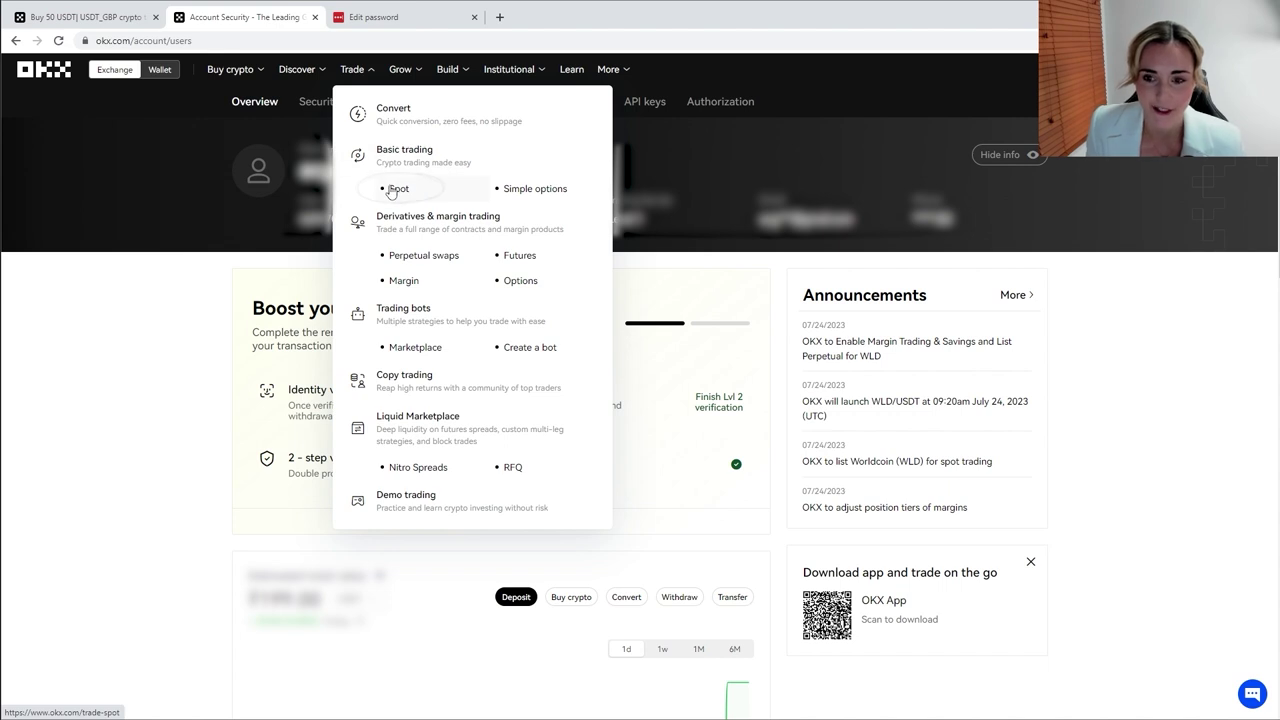
- Open BTC/USDC spot trading and browse markets by instrument type, from perpetuals back to Spot
left_click(412, 192)
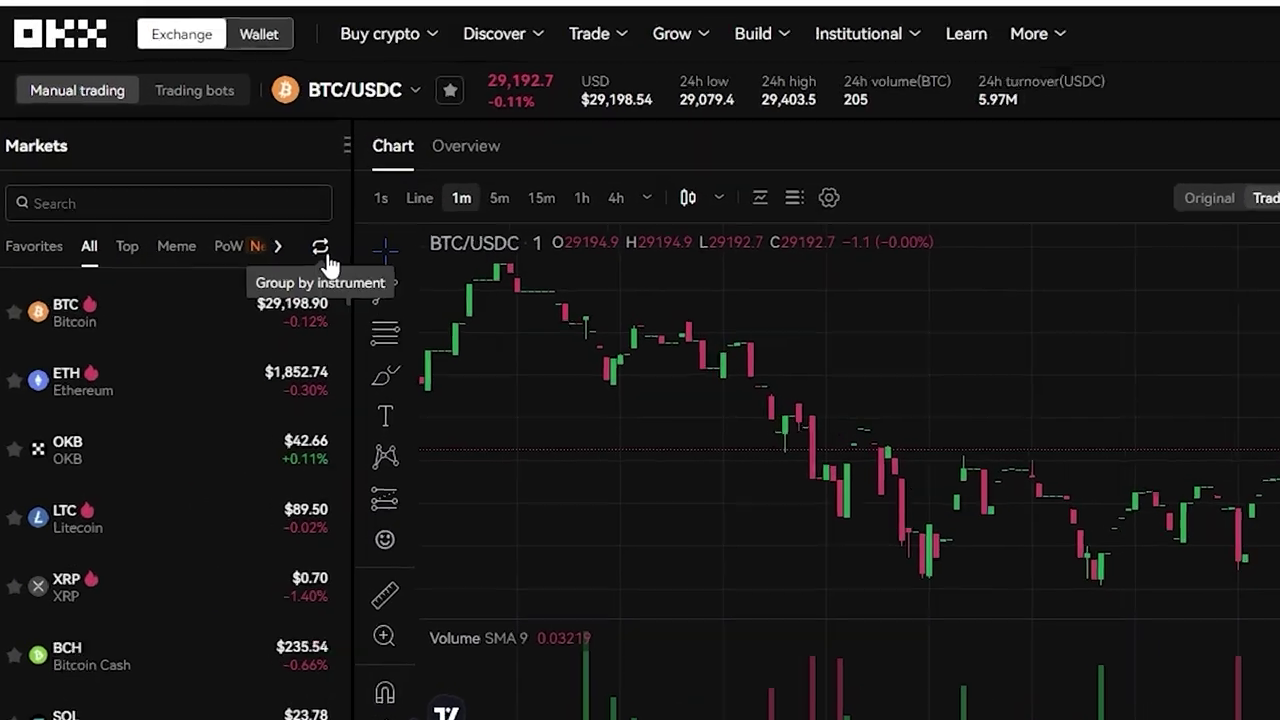
left_click(196, 194)
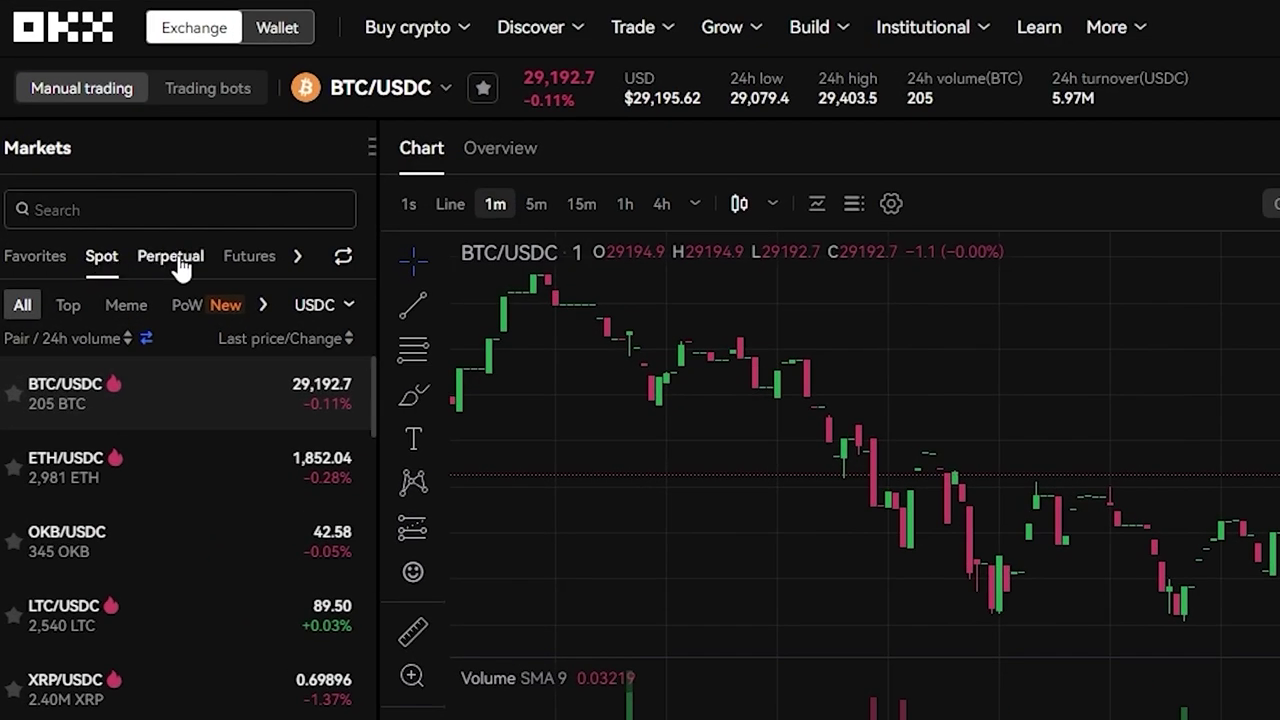
left_click(300, 262)
left_click(27, 258)
left_click(172, 262)
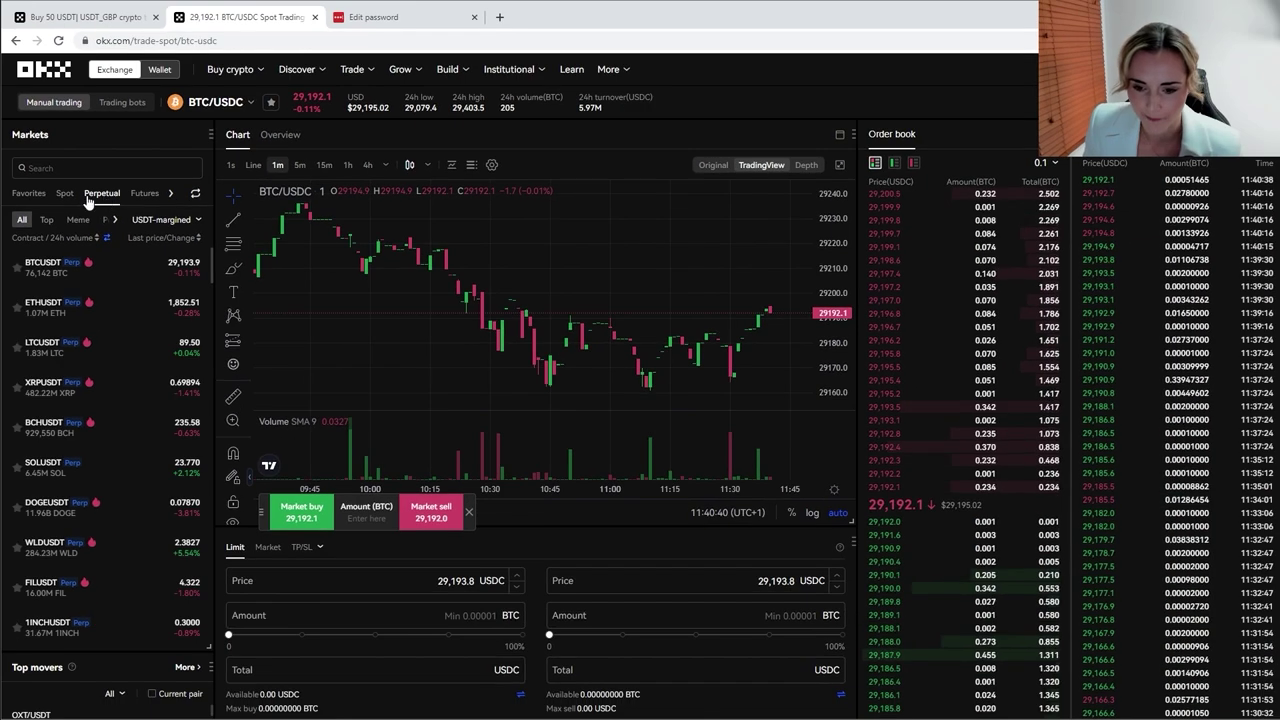
left_click(65, 196)
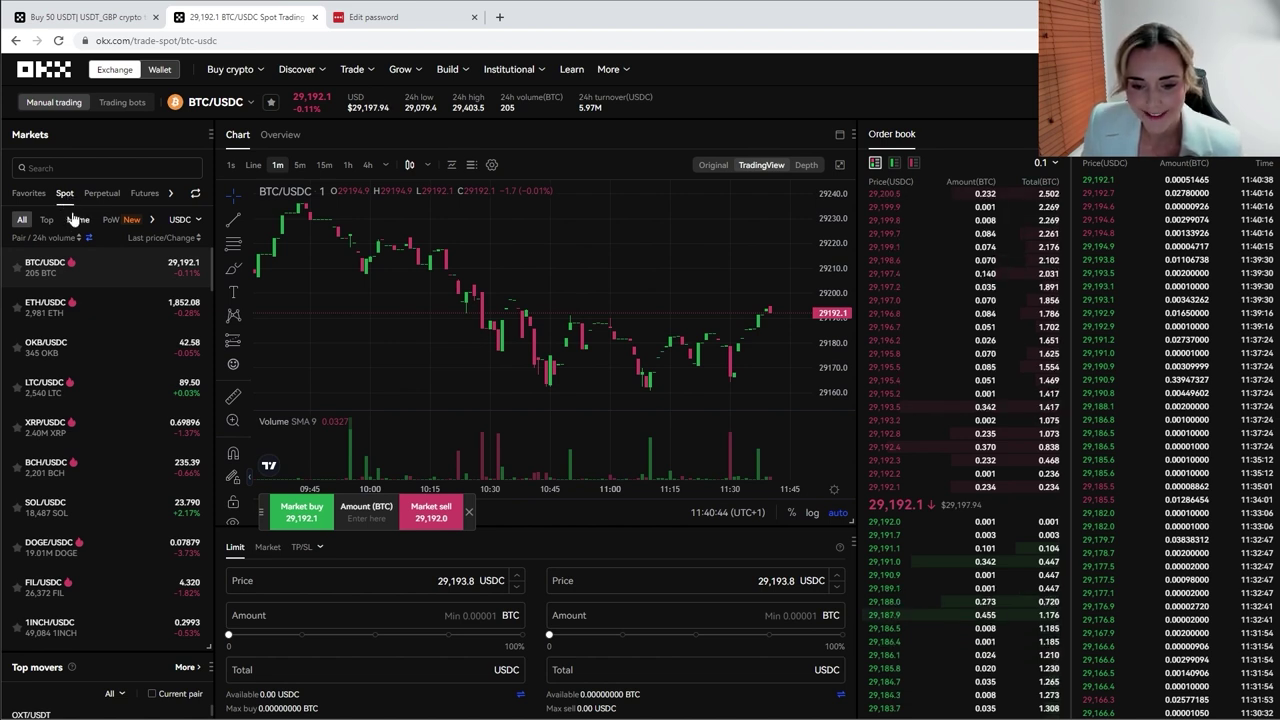
- Briefly view ETH/USDC, then filter pairs to USDT quotes and select BTC/USDT
left_click(100, 320)
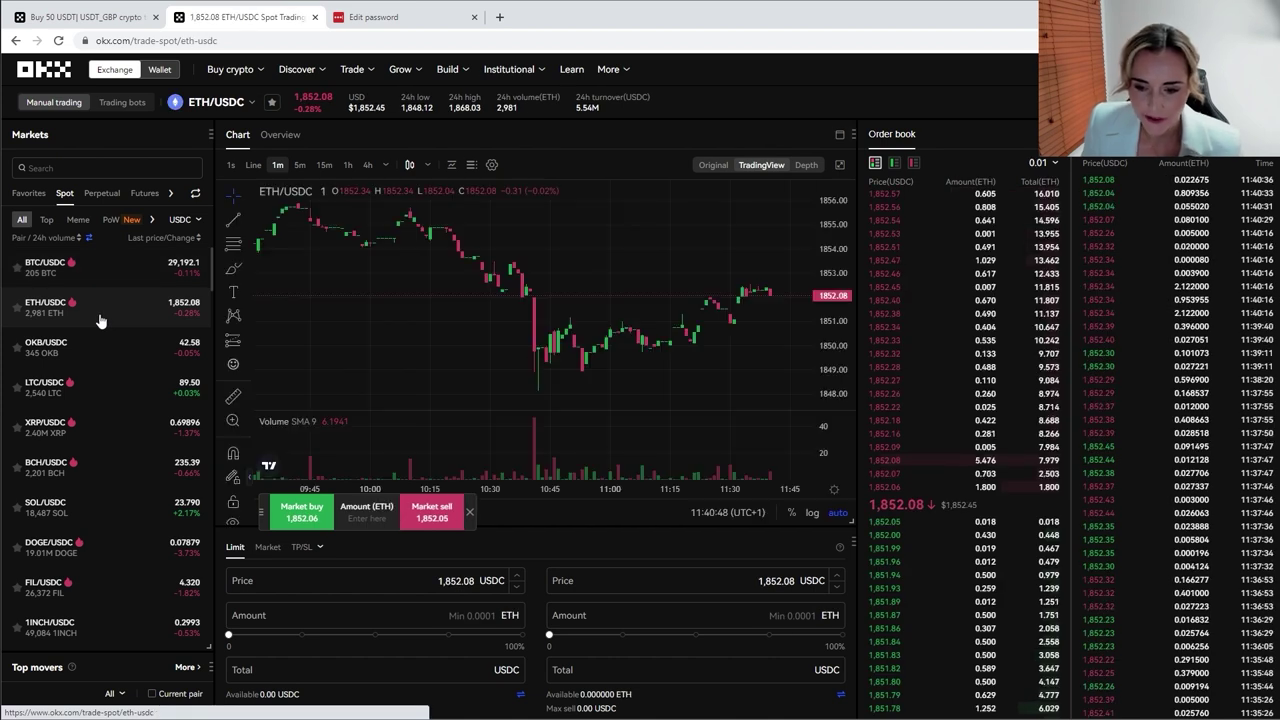
left_click(85, 265)
left_click(200, 219)
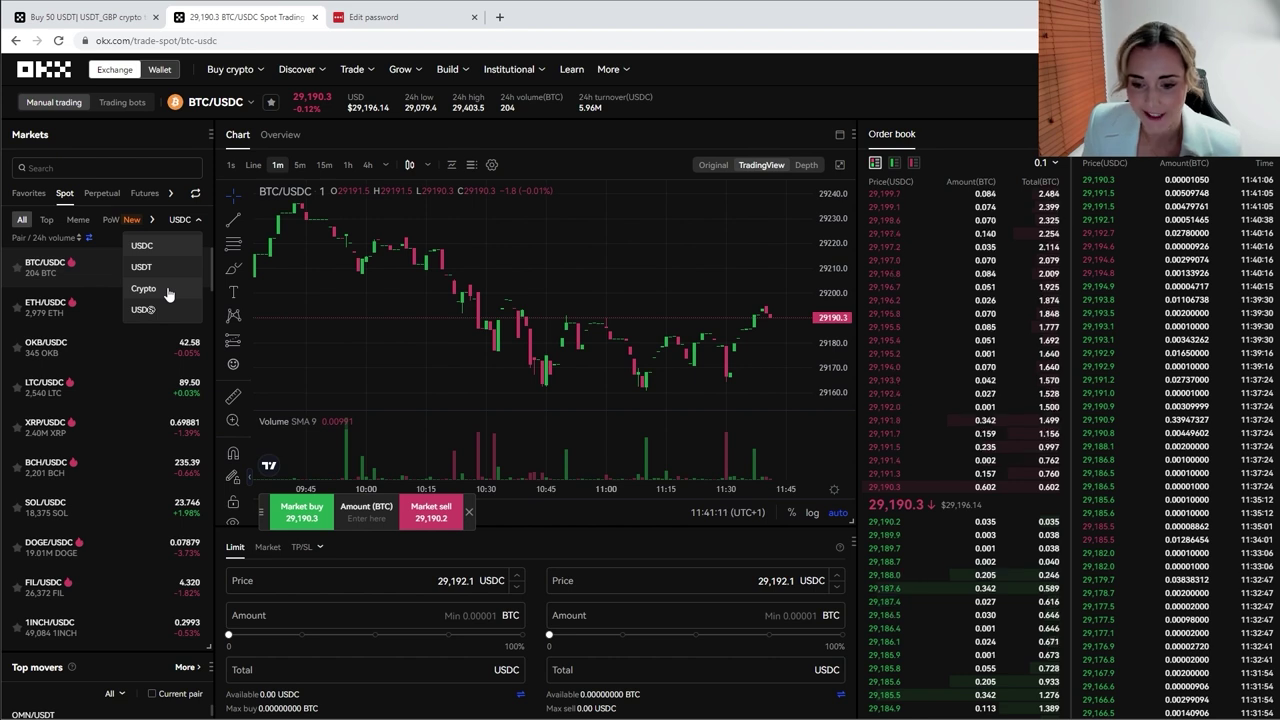
left_click(167, 290)
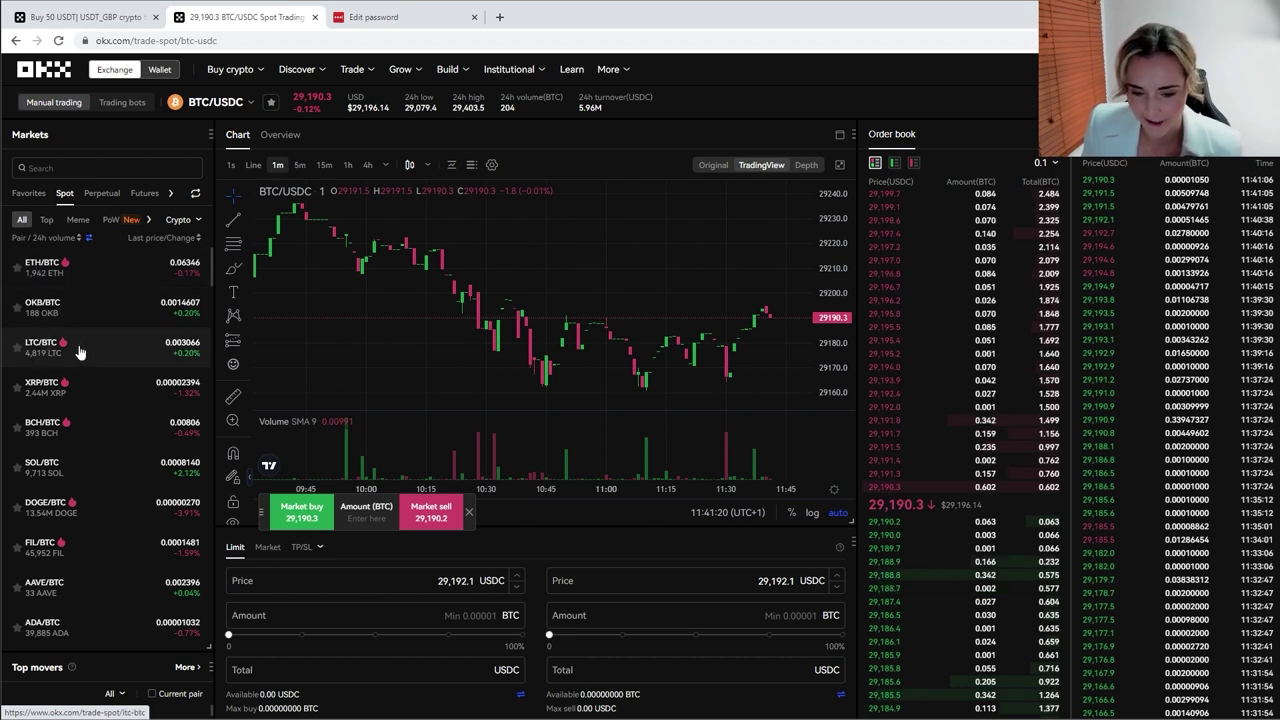
left_click(187, 223)
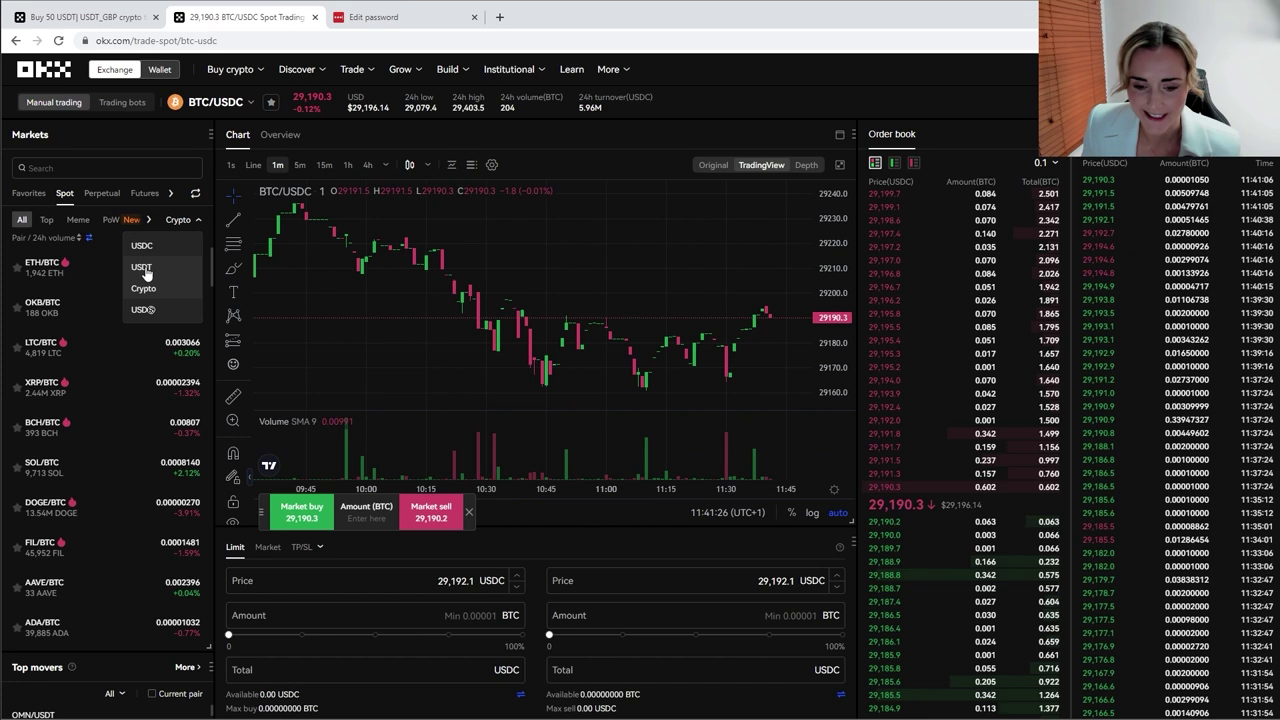
left_click(238, 398)
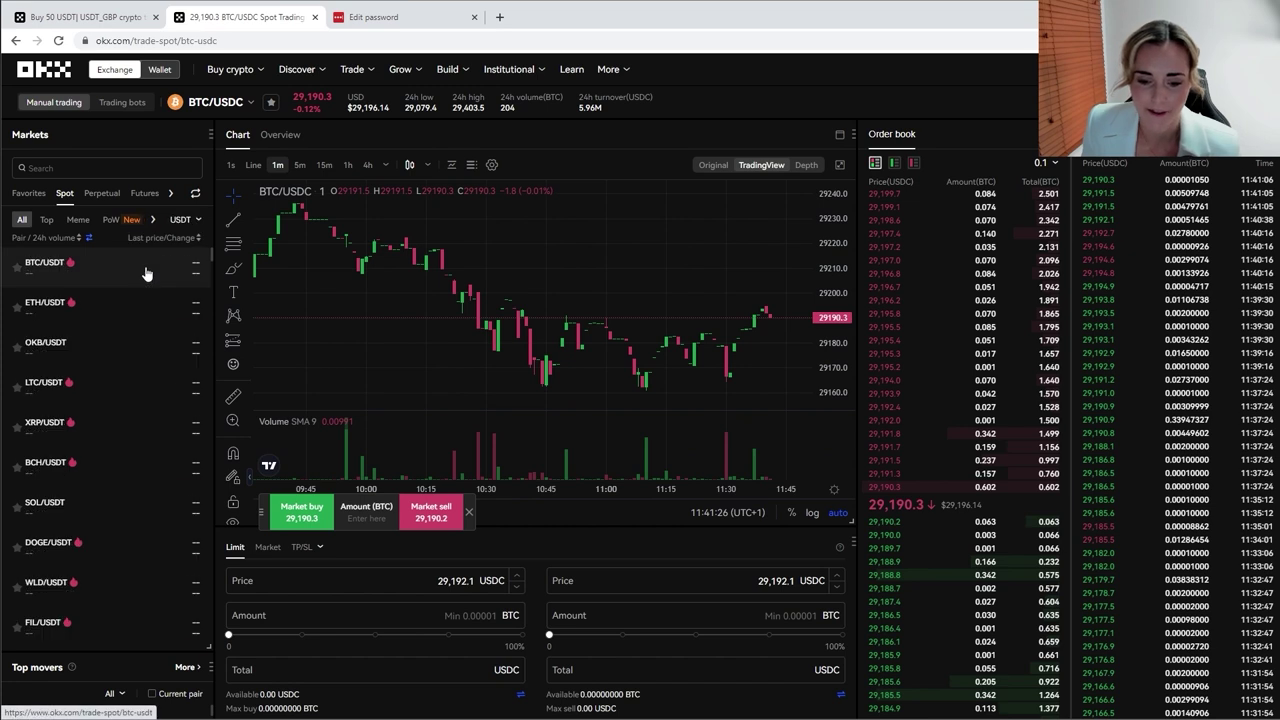
left_click(128, 288)
scroll(583, 280, "down", 2)
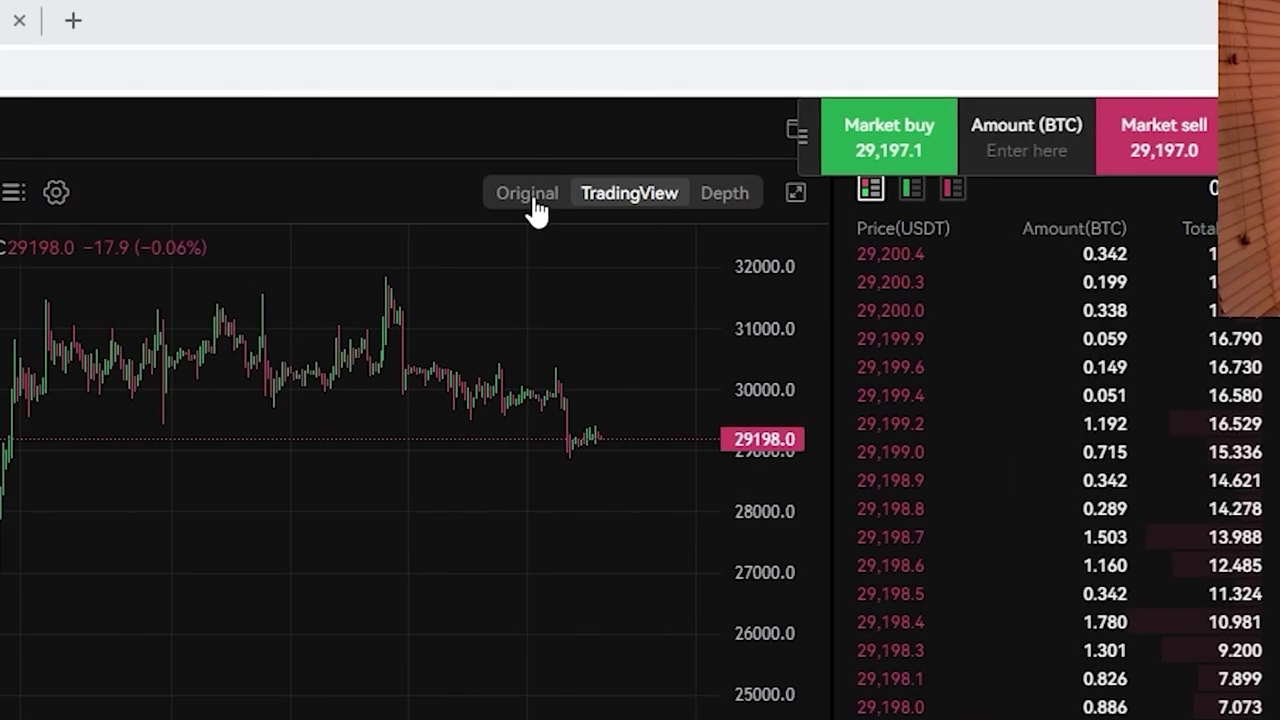
left_click(714, 100)
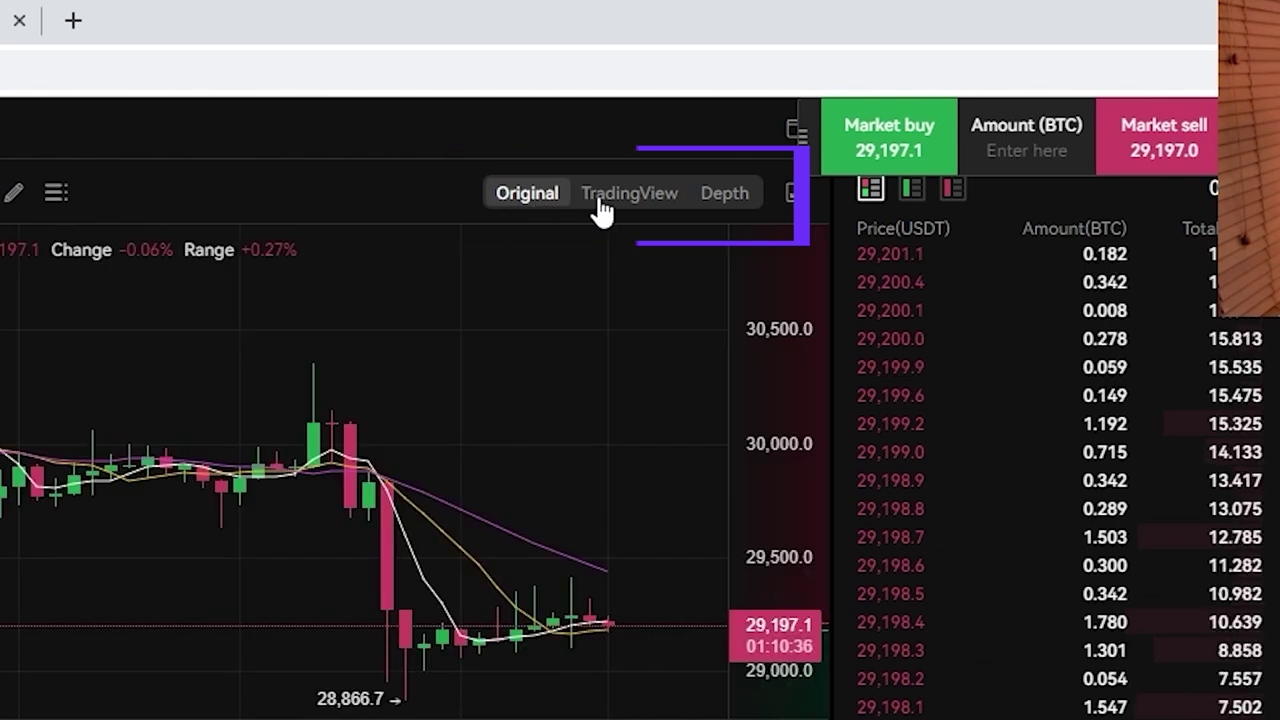
left_click(724, 193)
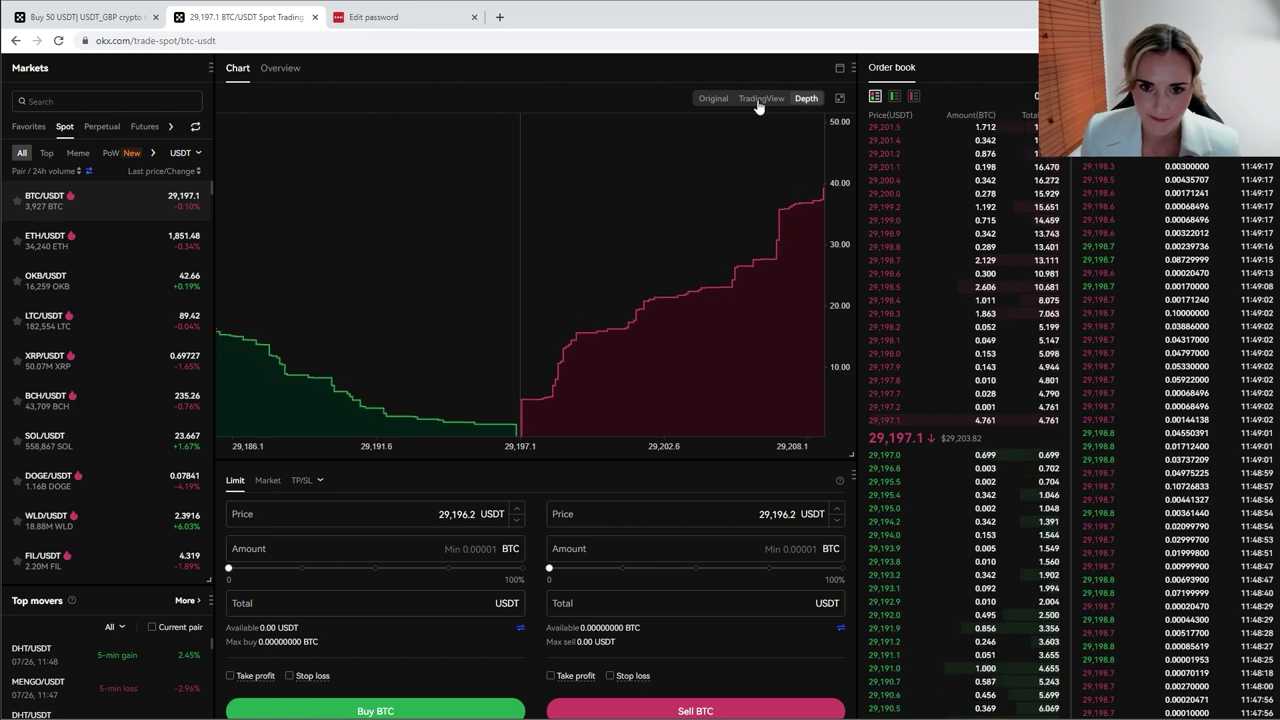
left_click(760, 99)
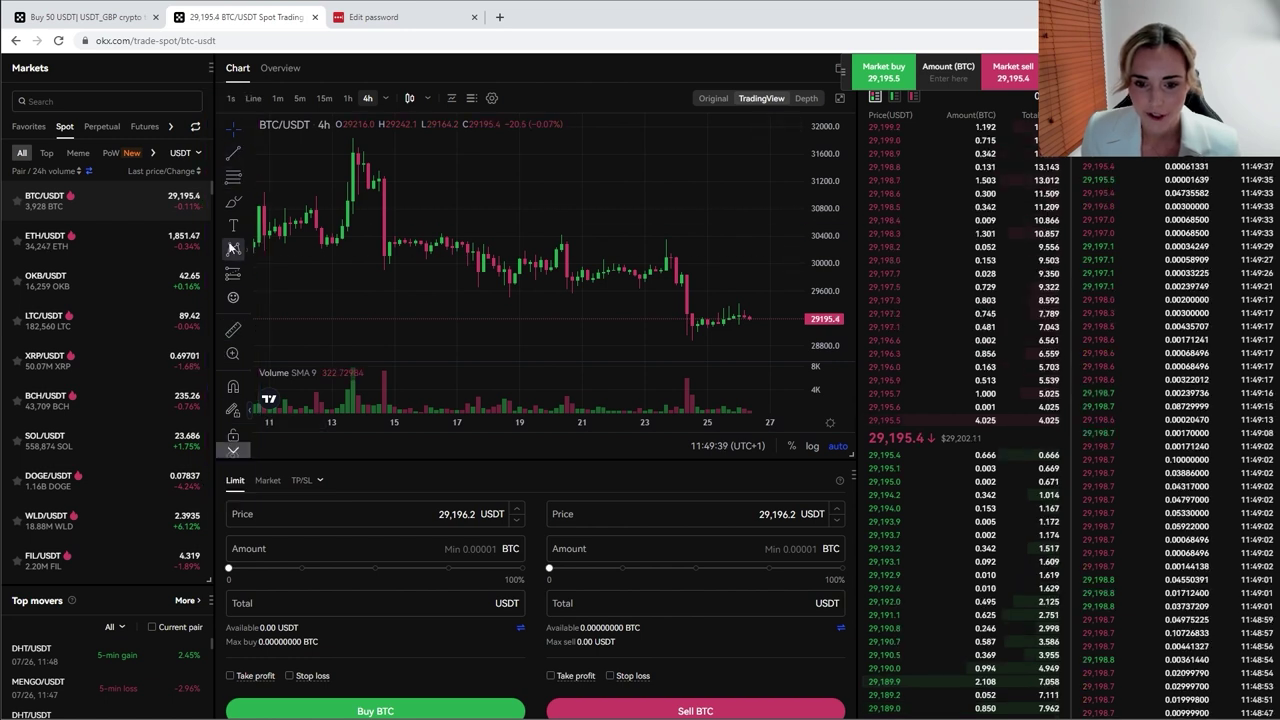
- Circle the upper-left price peak freehand and draw a trend line to the recent peak
left_click(231, 201)
left_click_drag(492, 183, 466, 171)
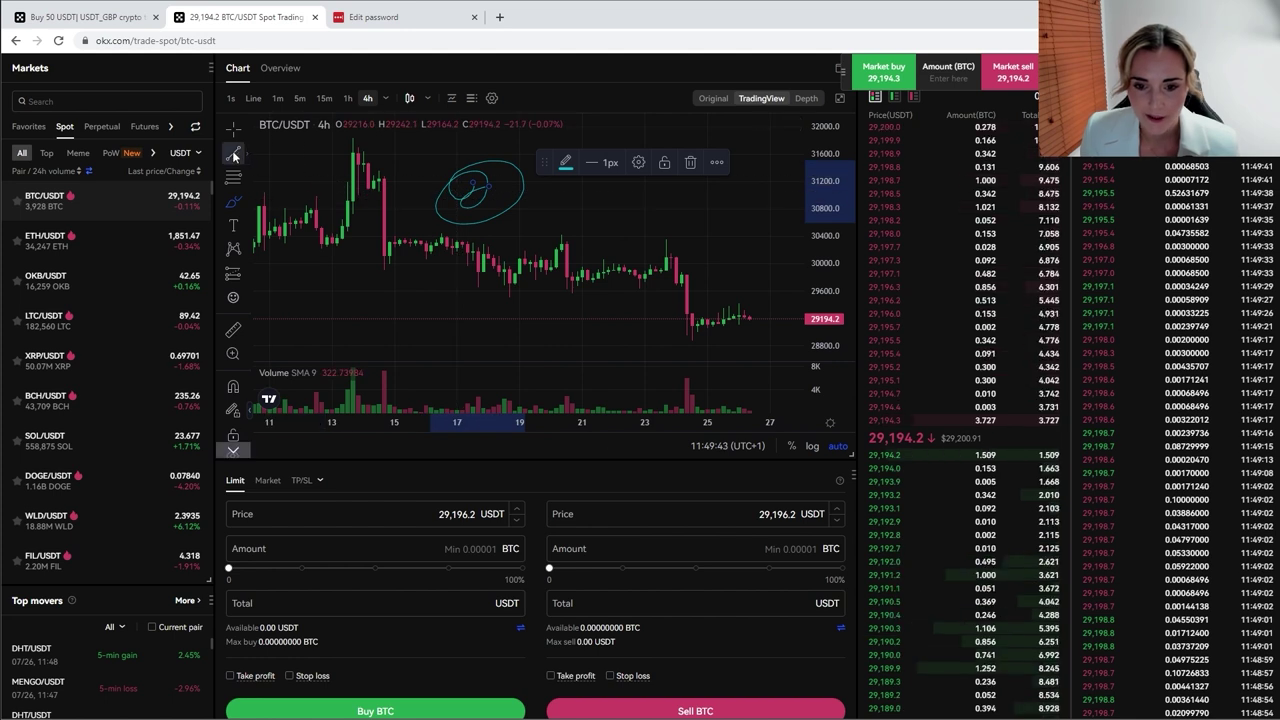
left_click(633, 326)
left_click(499, 304)
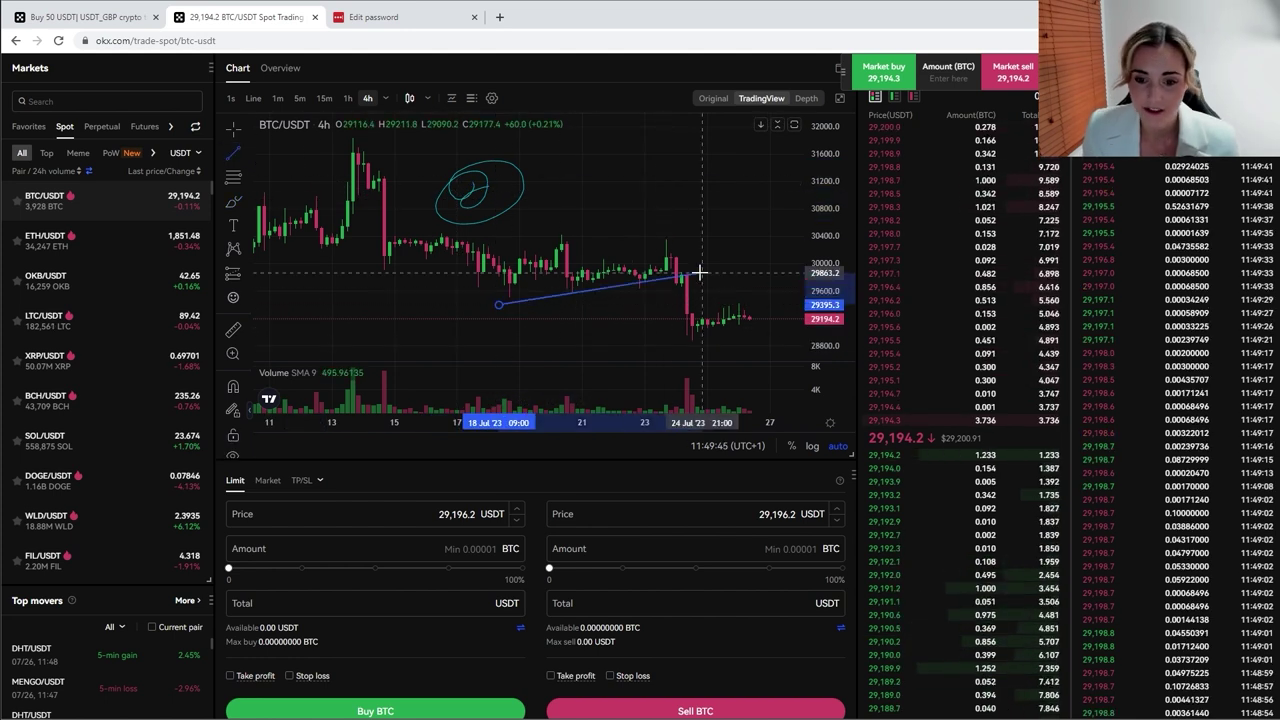
left_click(679, 262)
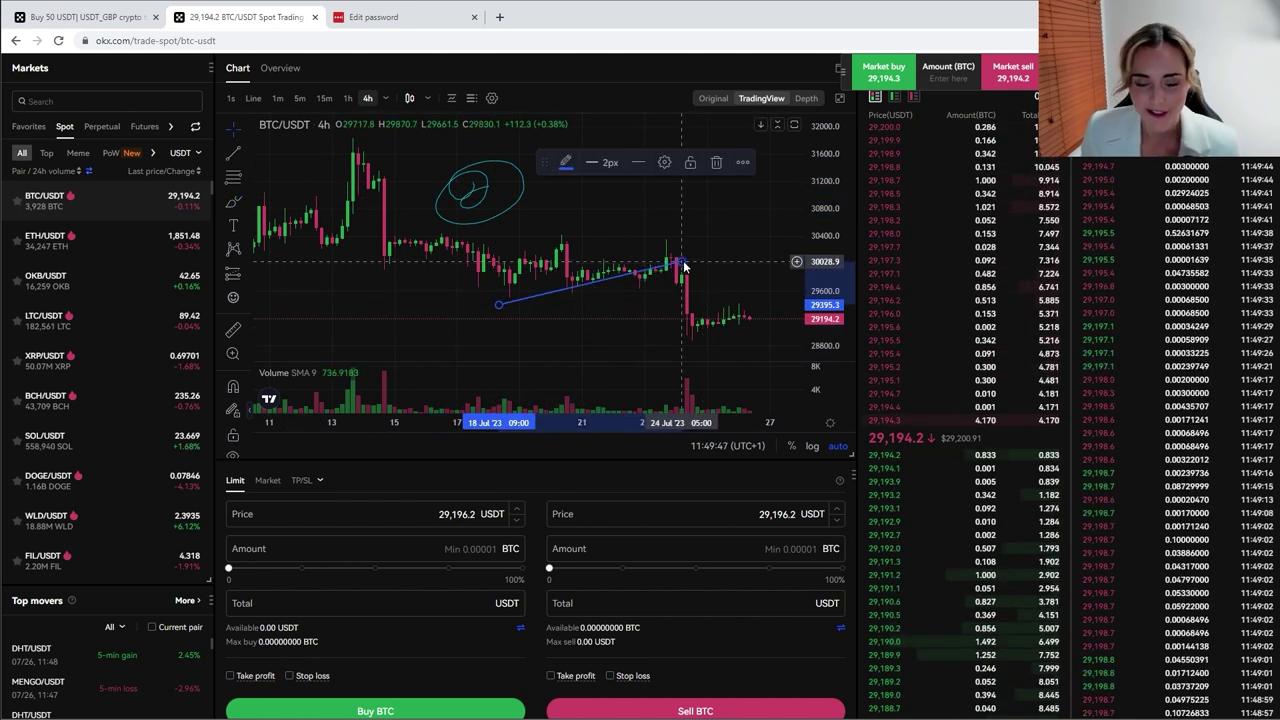
- Place a long position with its target near 30292, then remove all chart drawings
left_click(231, 272)
left_click(701, 320)
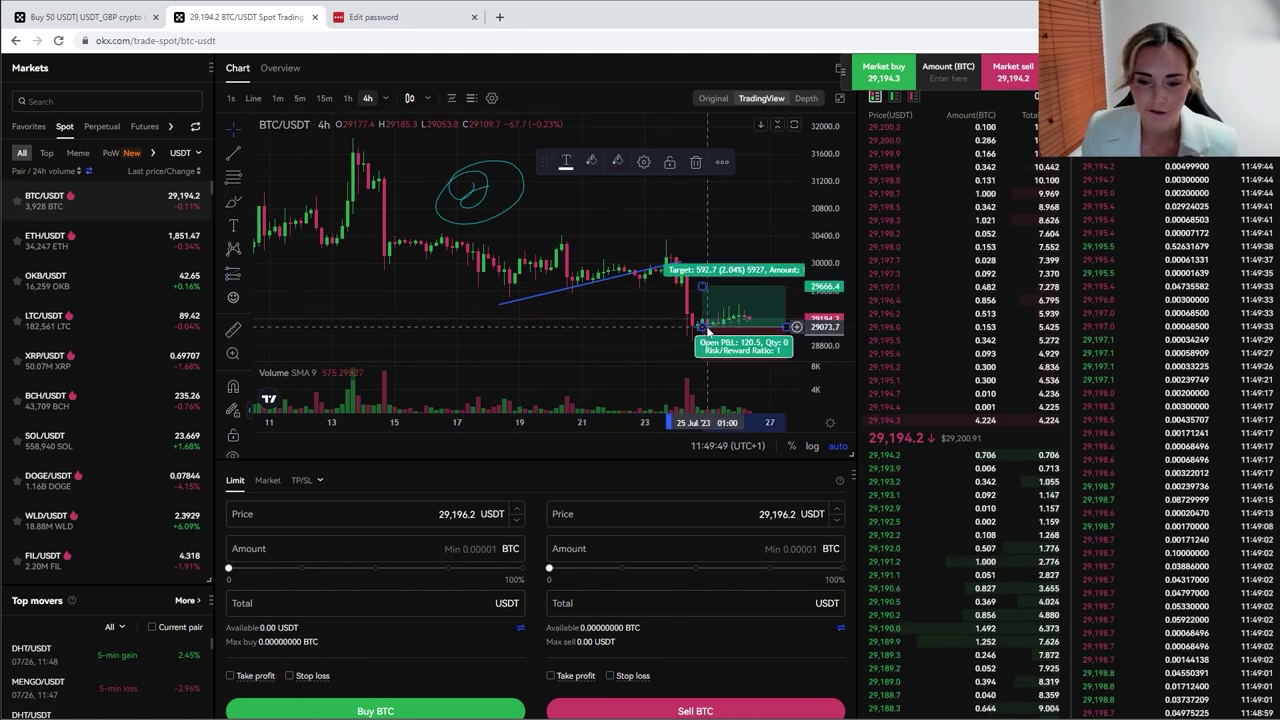
left_click_drag(702, 287, 702, 243)
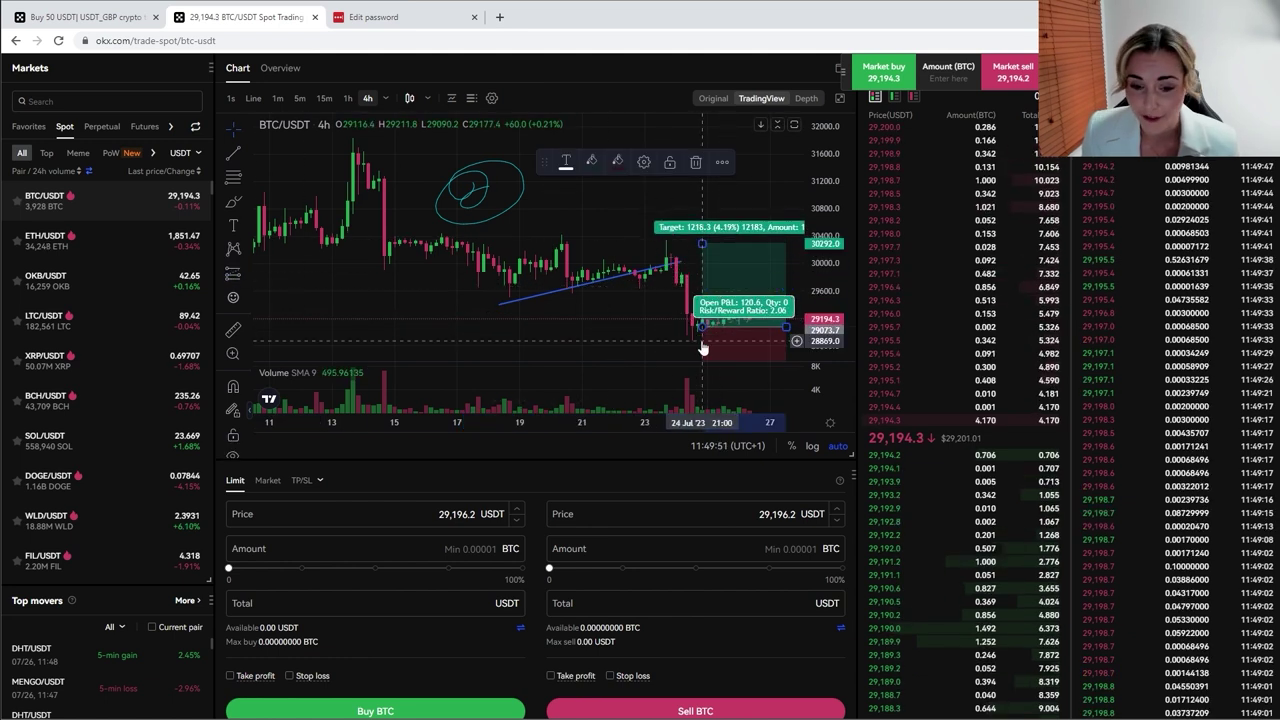
left_click(611, 331)
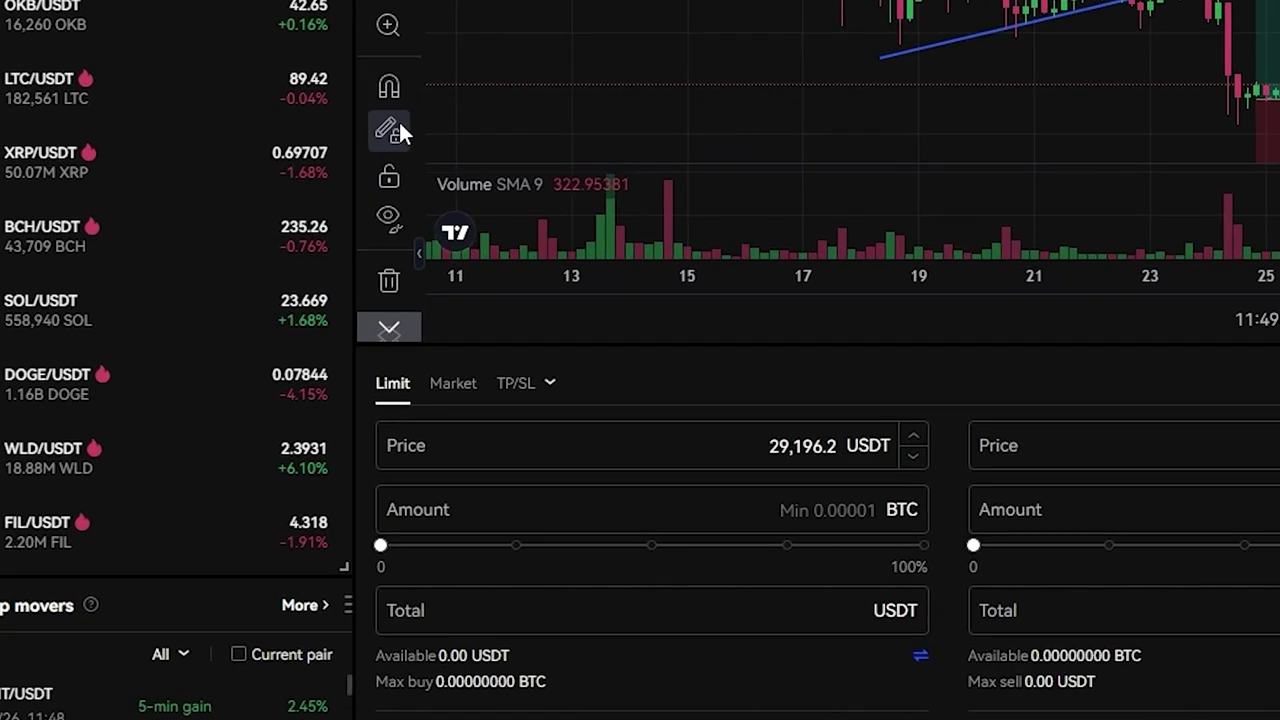
left_click(391, 238)
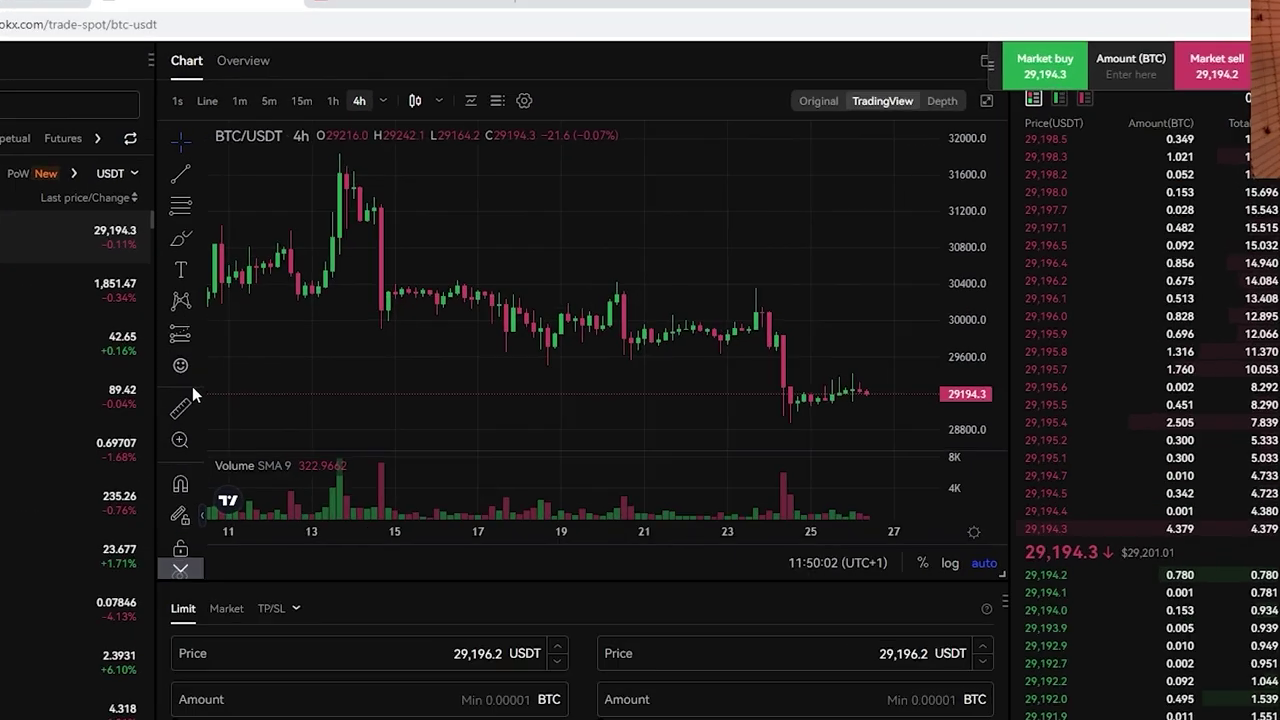
- Pin the 30m interval to the quick timeframes and view 30-minute candles
left_click(385, 99)
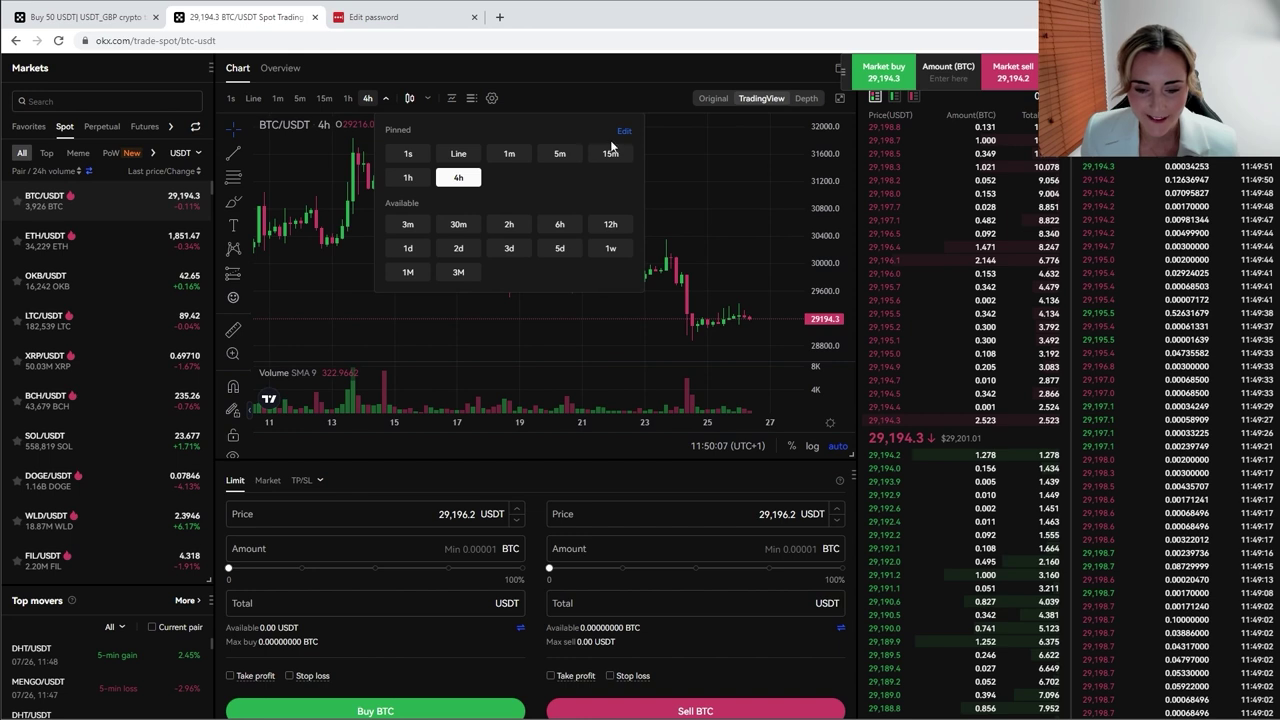
left_click(621, 133)
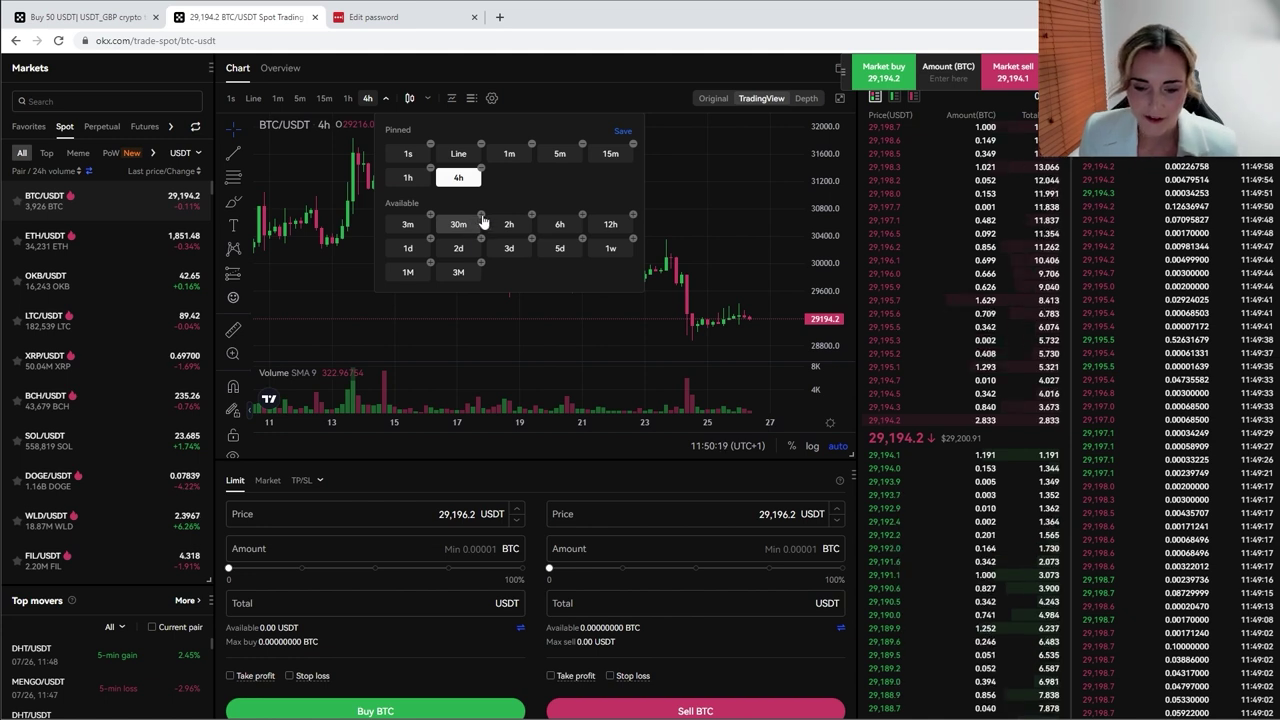
left_click(481, 216)
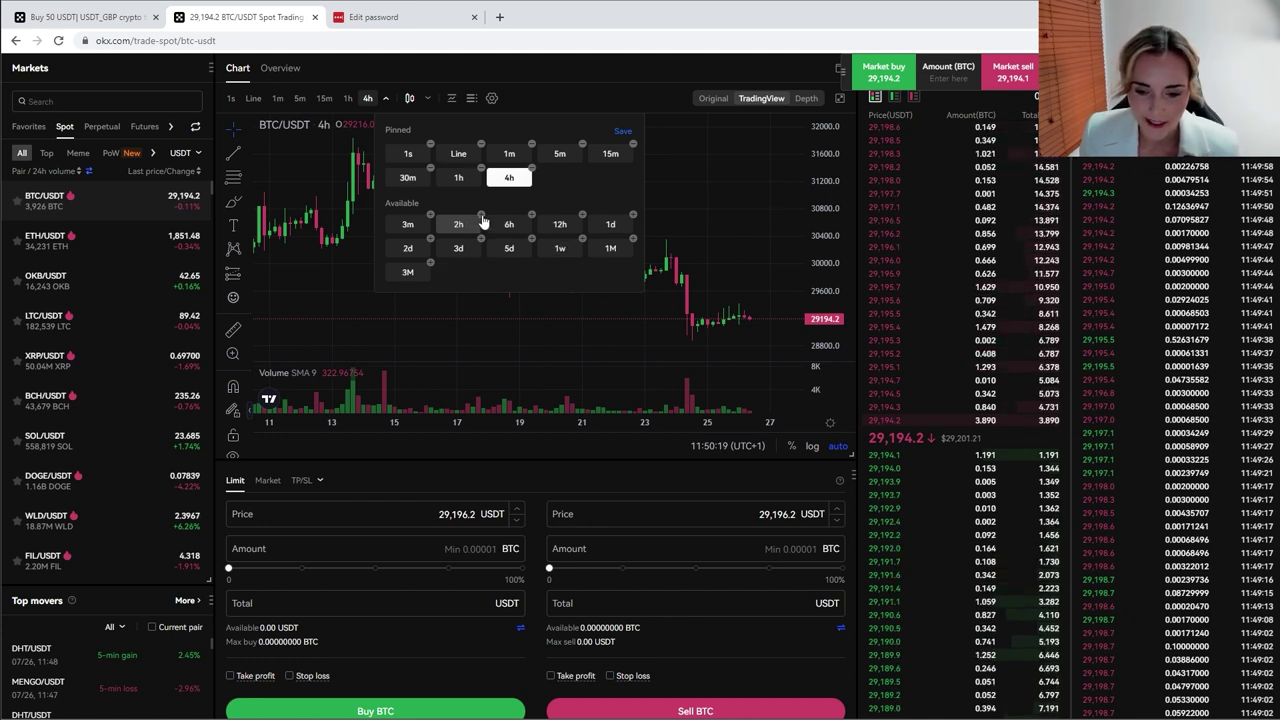
left_click(614, 131)
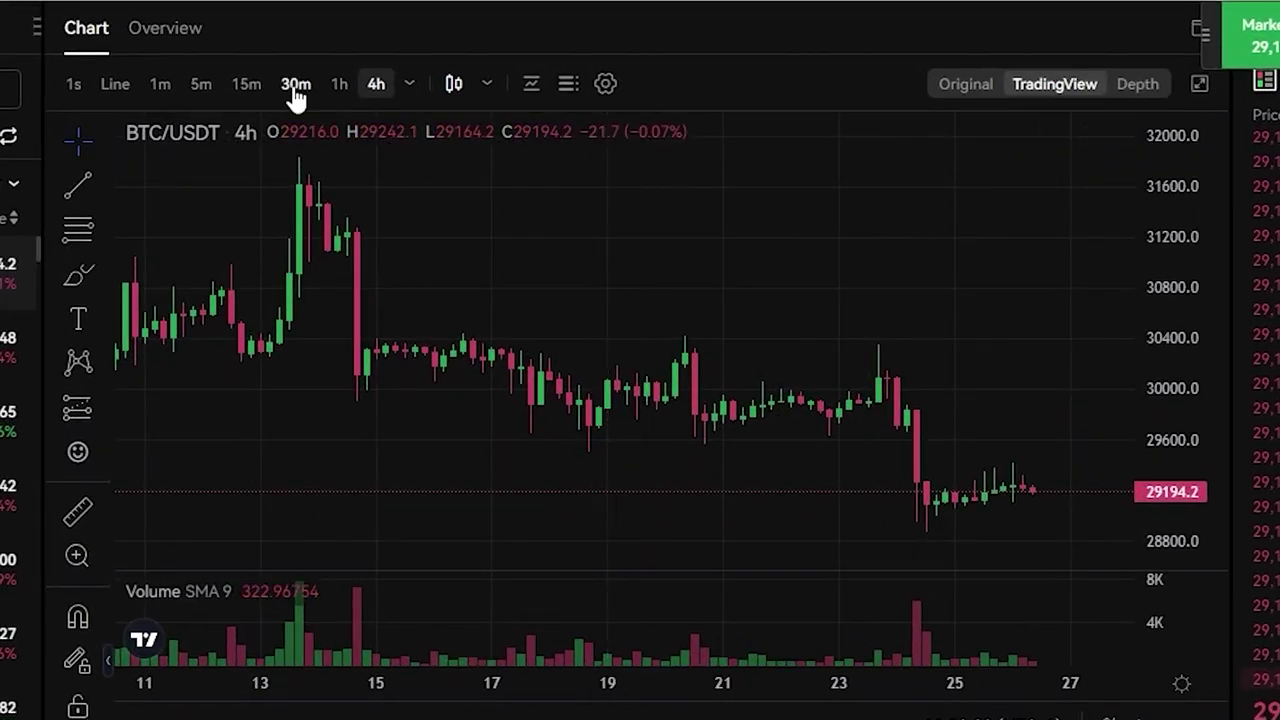
left_click(296, 88)
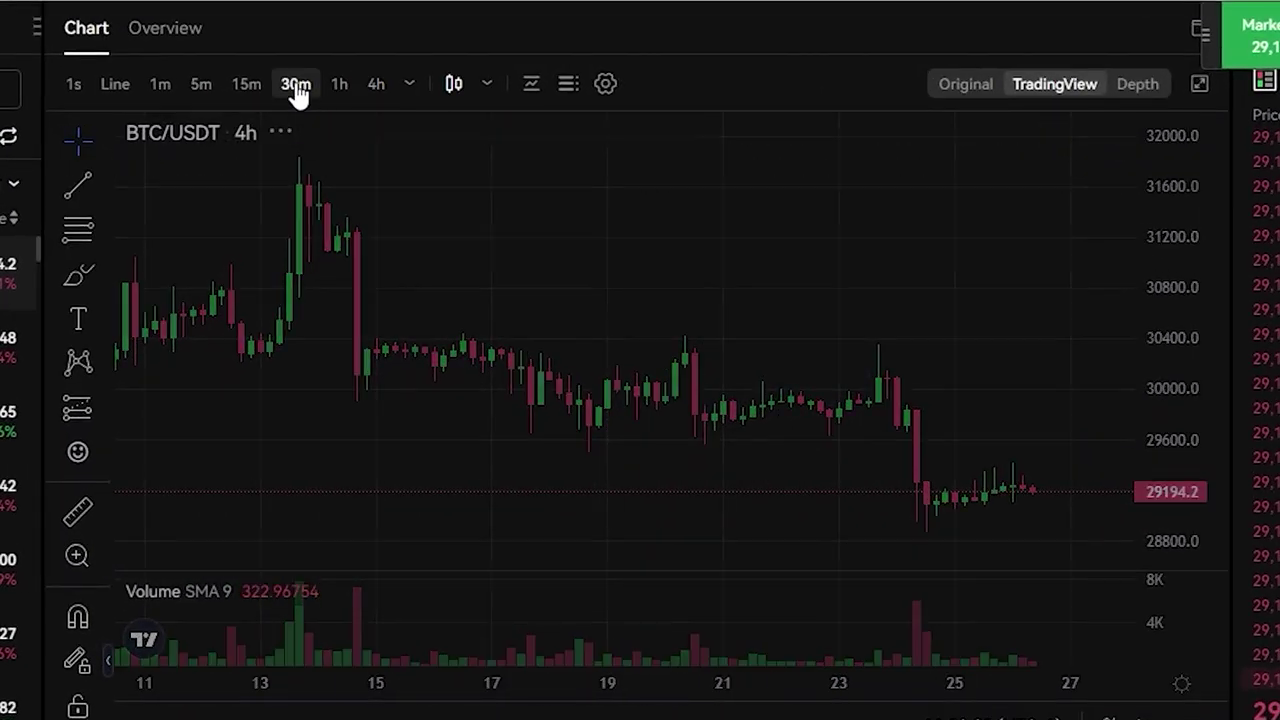
- Switch the chart from 1h to 4h candles and close Chart settings unchanged
left_click(376, 100)
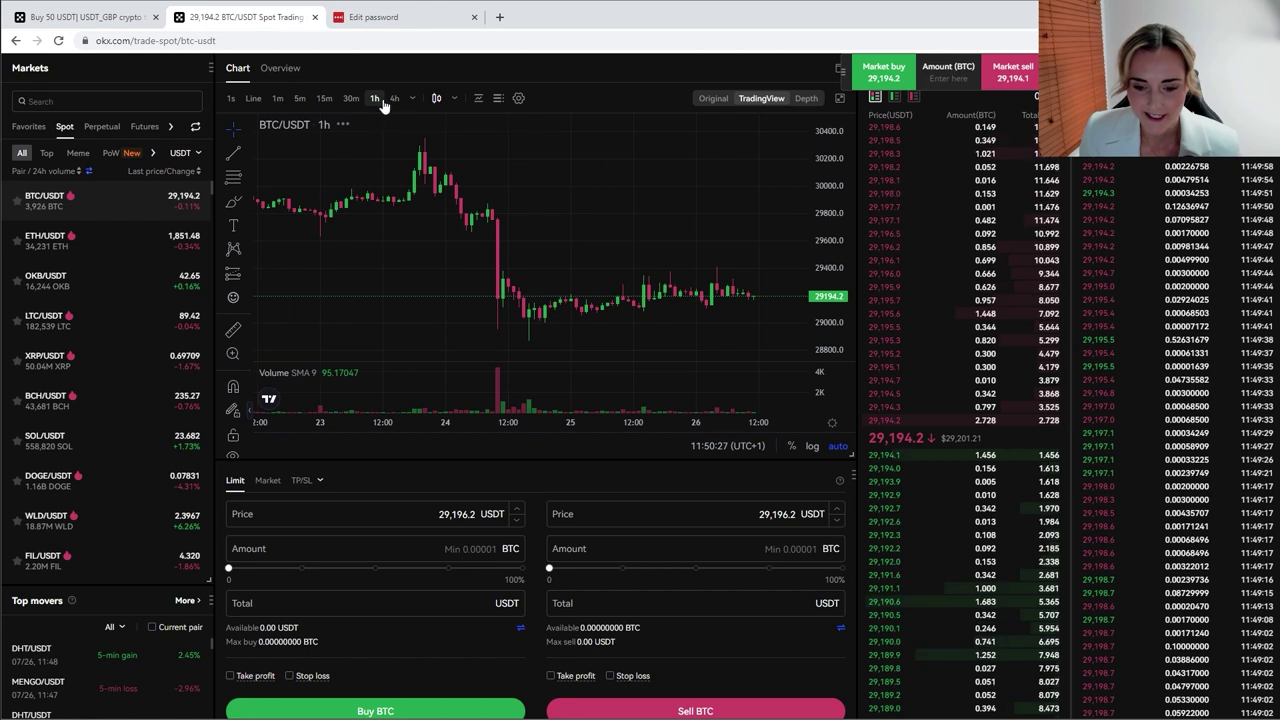
left_click(394, 99)
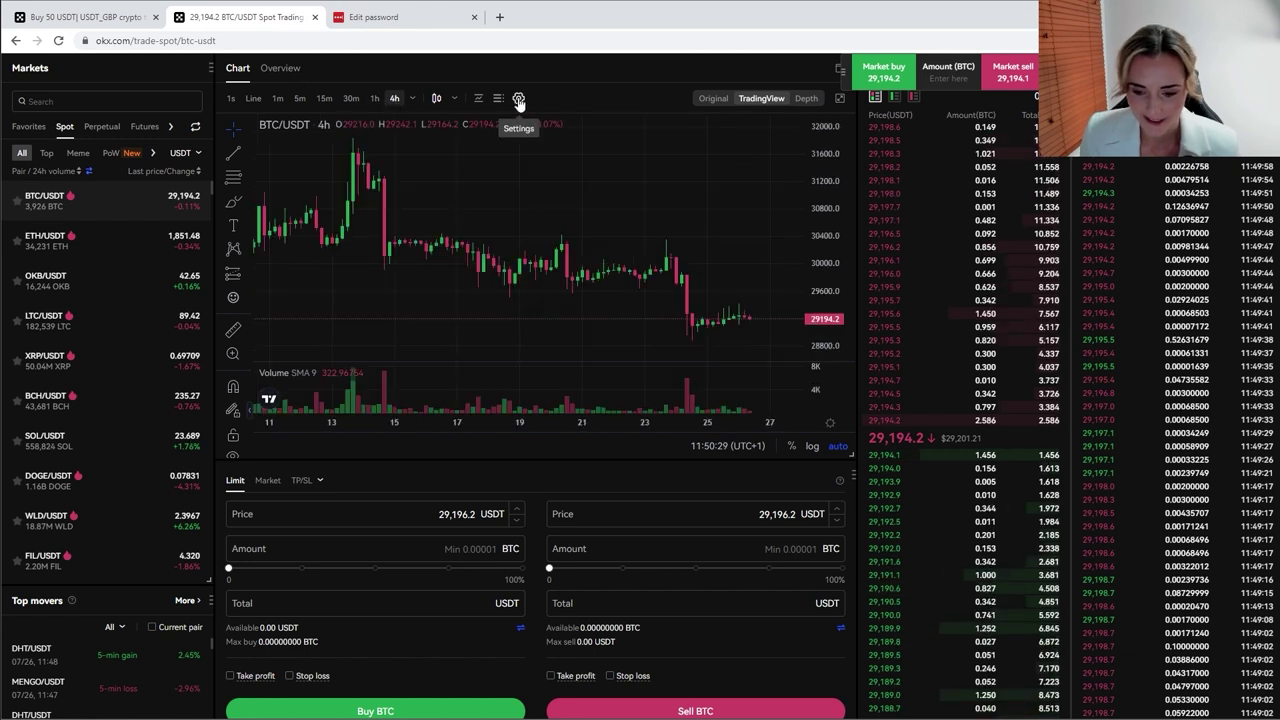
left_click(518, 99)
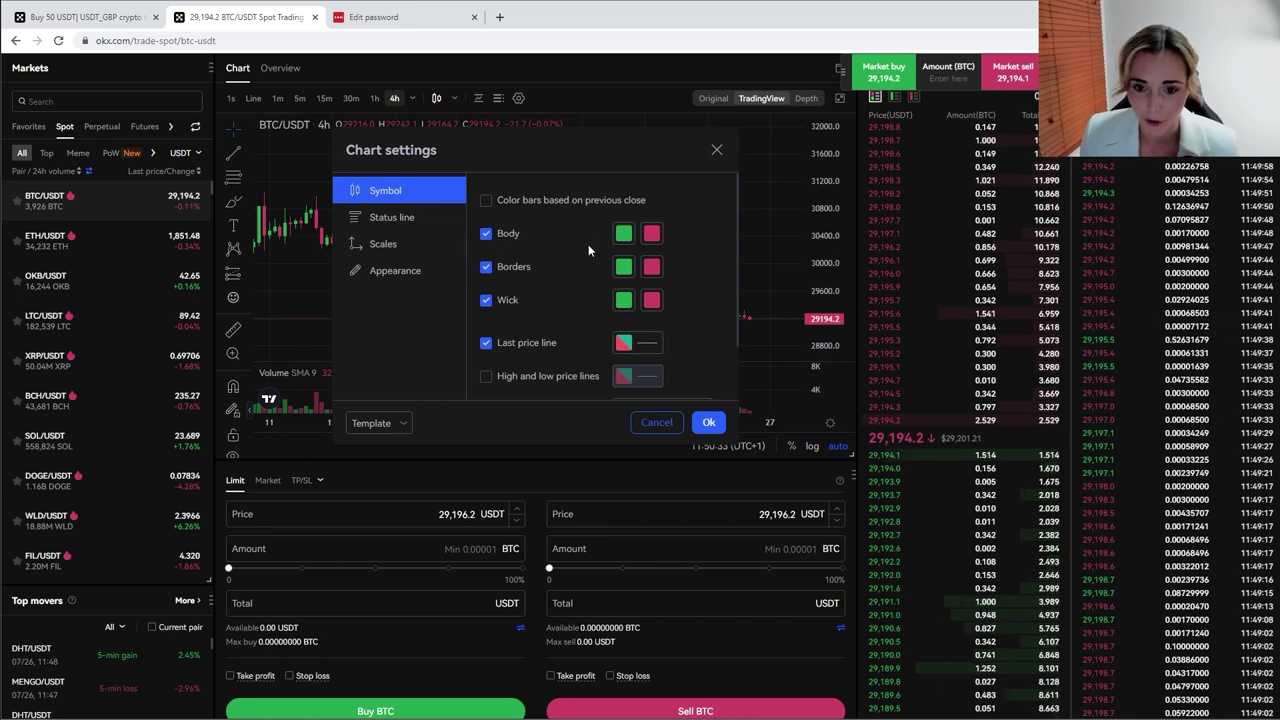
left_click(707, 422)
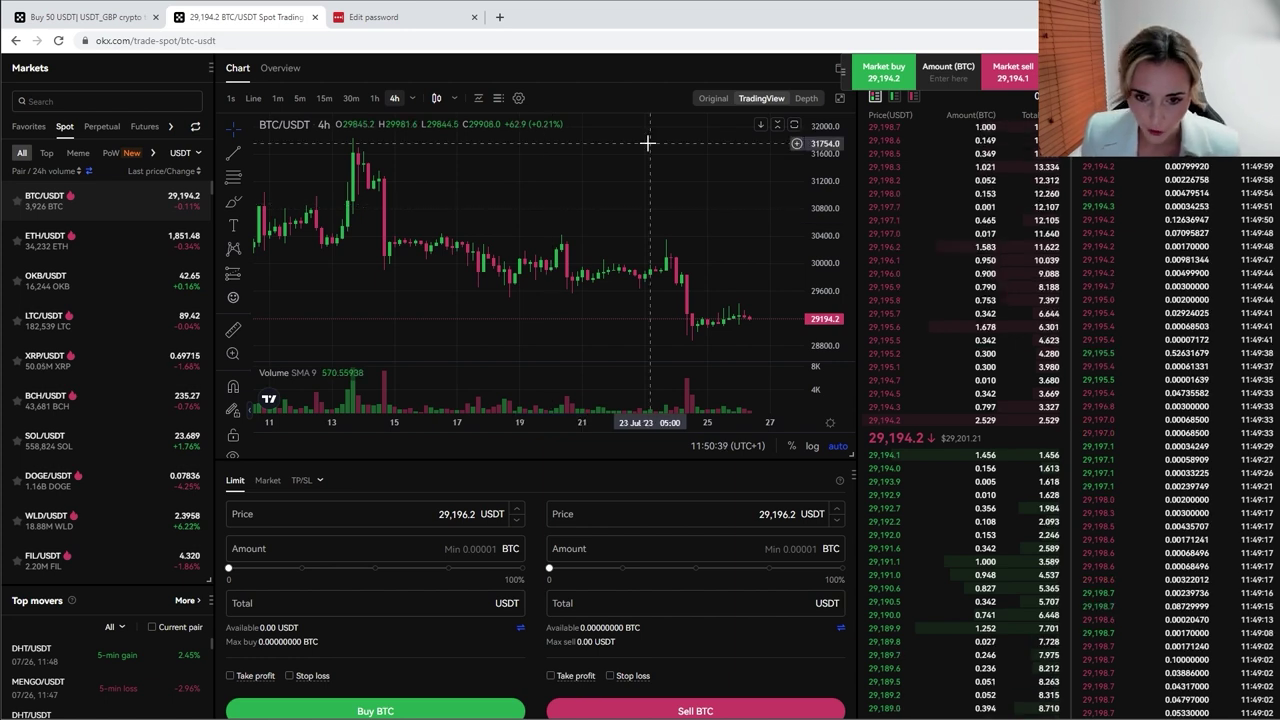
- Toggle the full-page chart view on and off twice
left_click(840, 98)
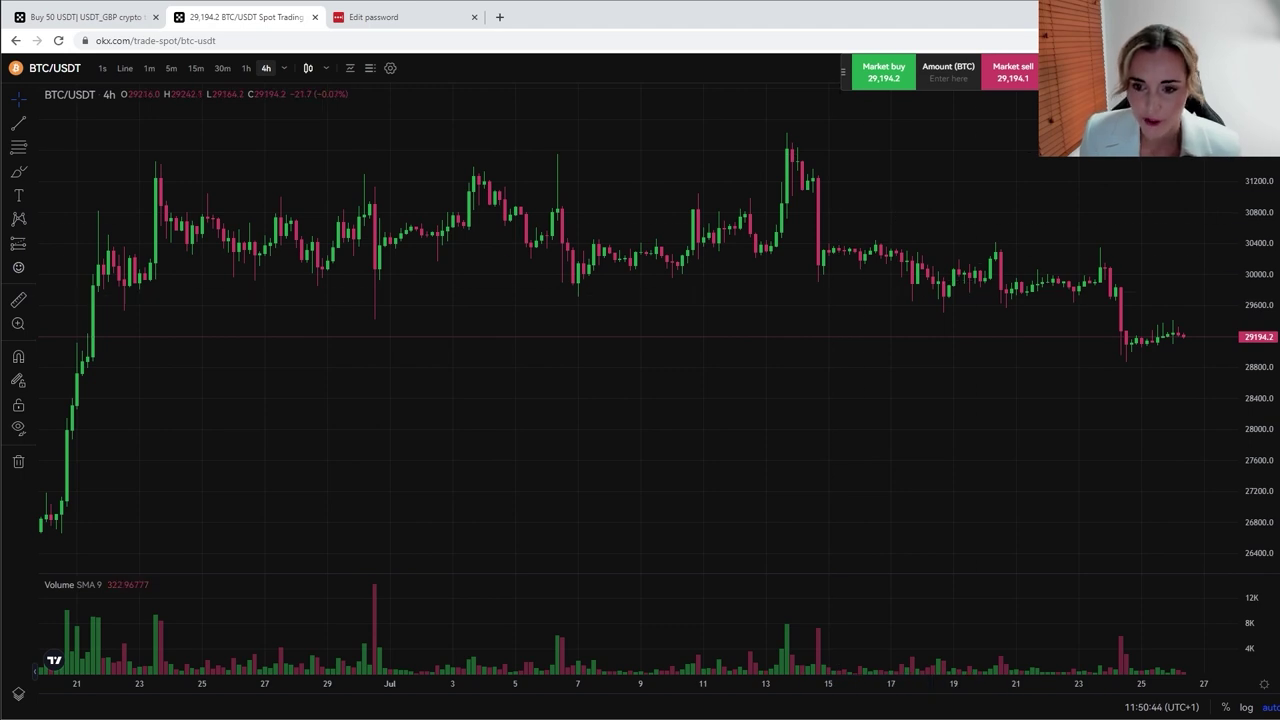
left_click(860, 100)
left_click(840, 98)
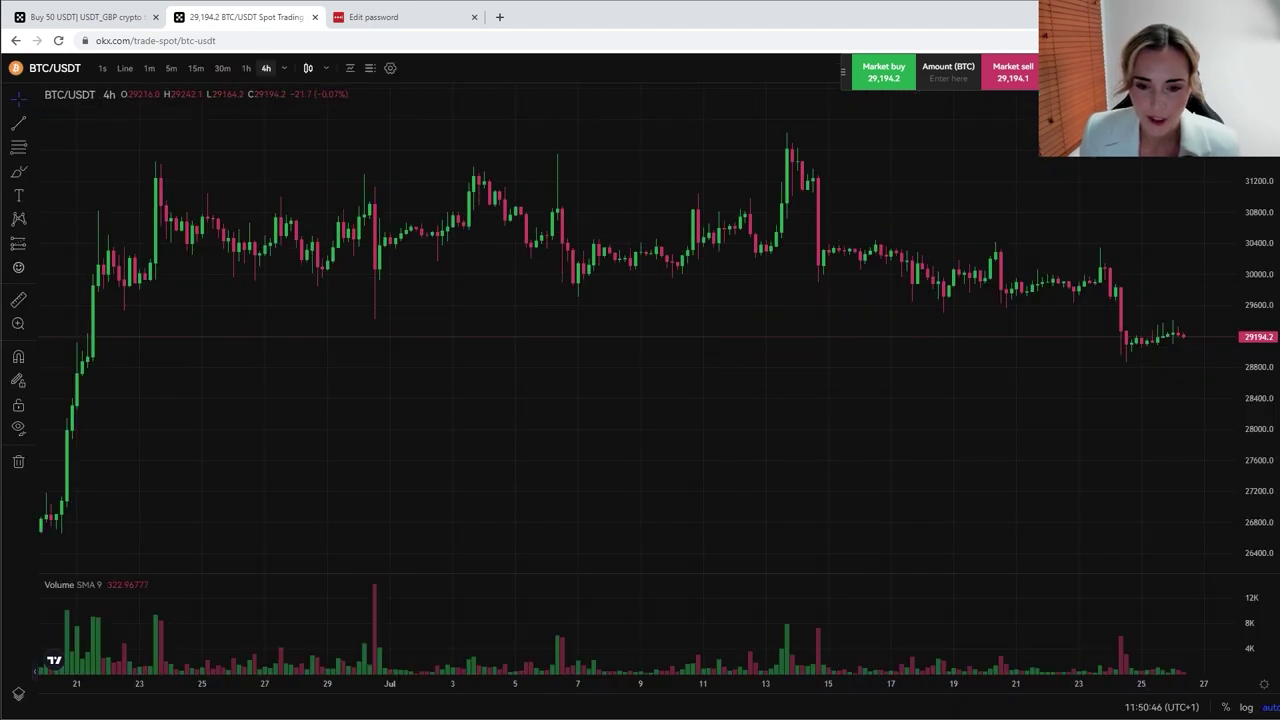
left_click(843, 71)
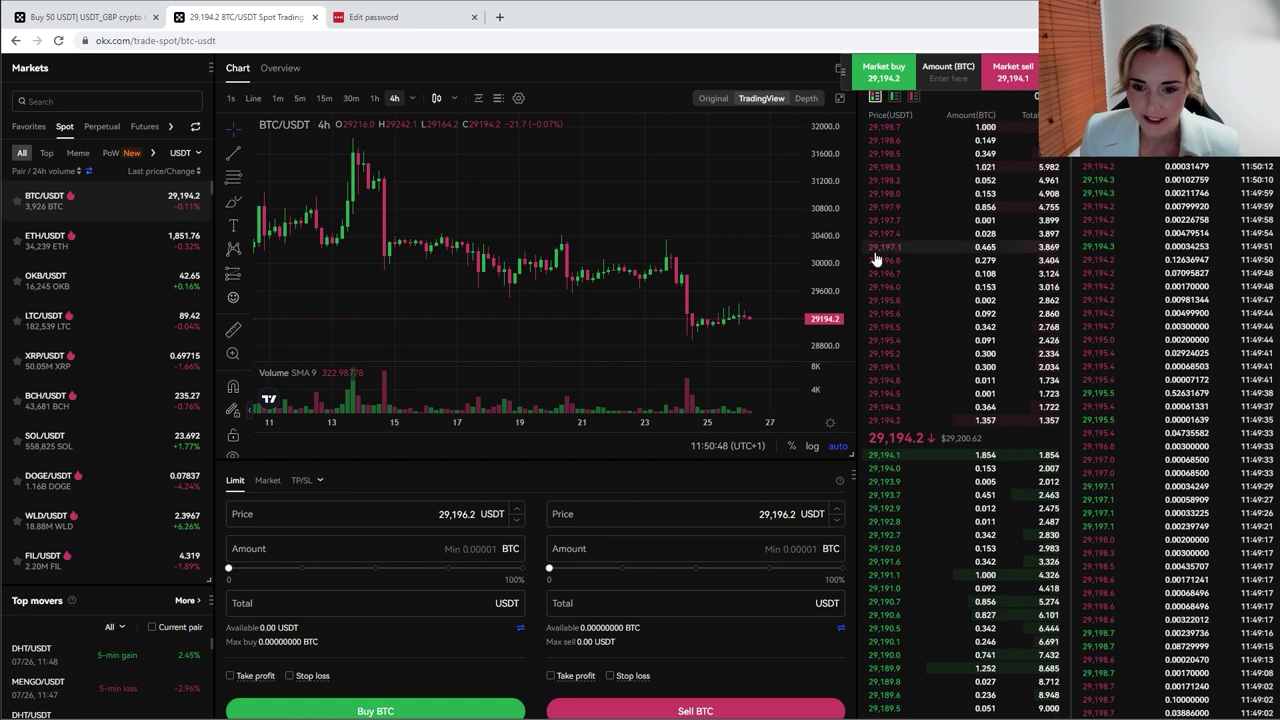
- Park the quick market buy/sell box over the markets list and move the order form above the chart and back
left_click_drag(948, 72, 683, 83)
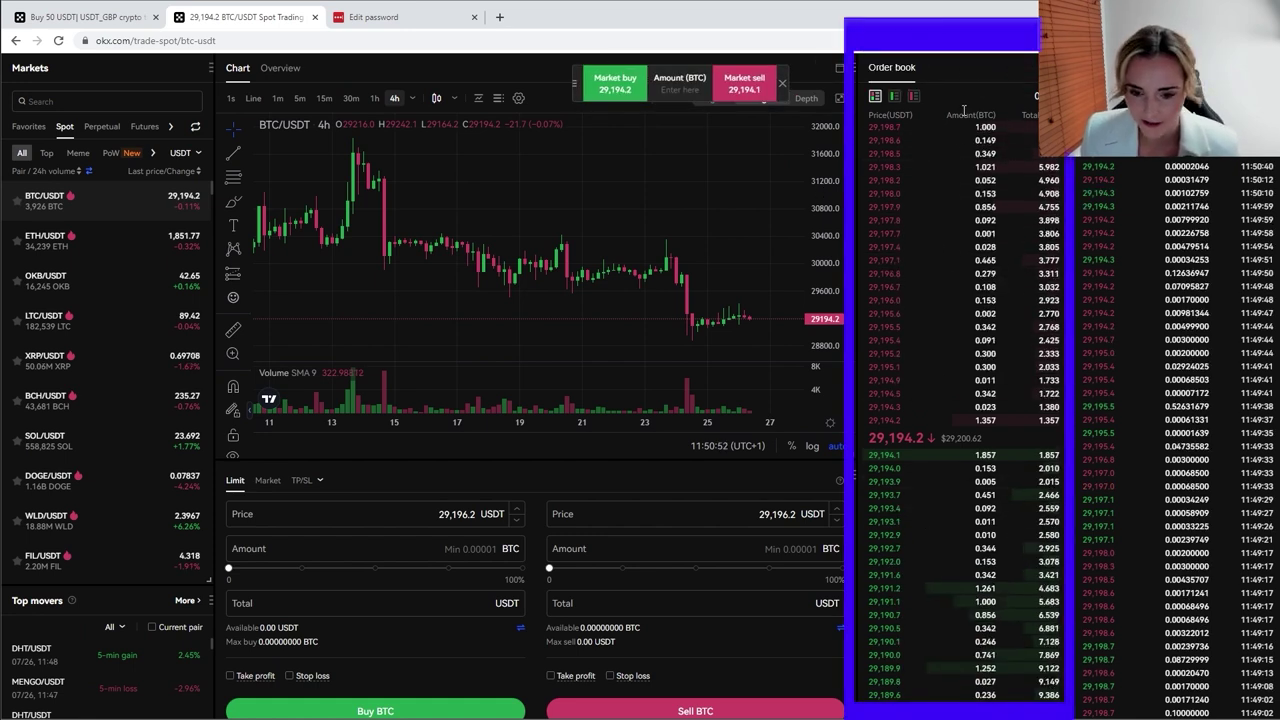
left_click_drag(576, 80, 291, 135)
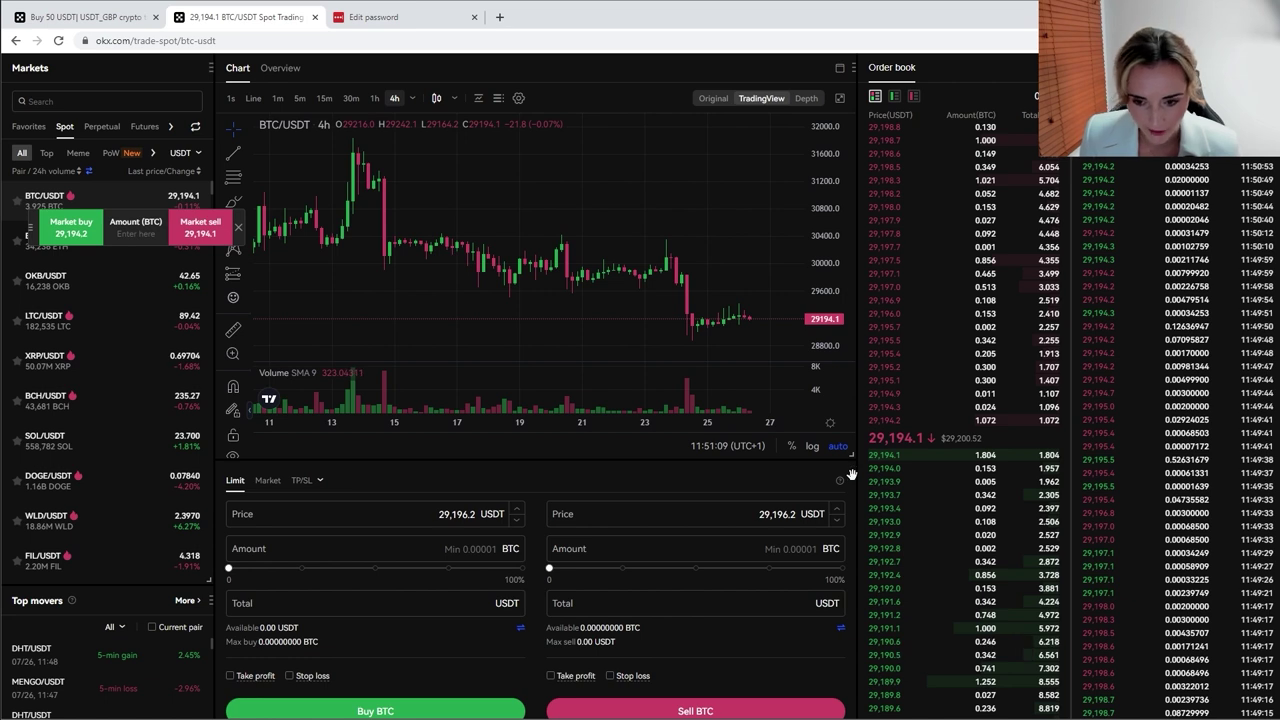
mouse_move(852, 478)
left_mouse_down()
mouse_move(870, 86)
mouse_move(858, 72)
left_mouse_up()
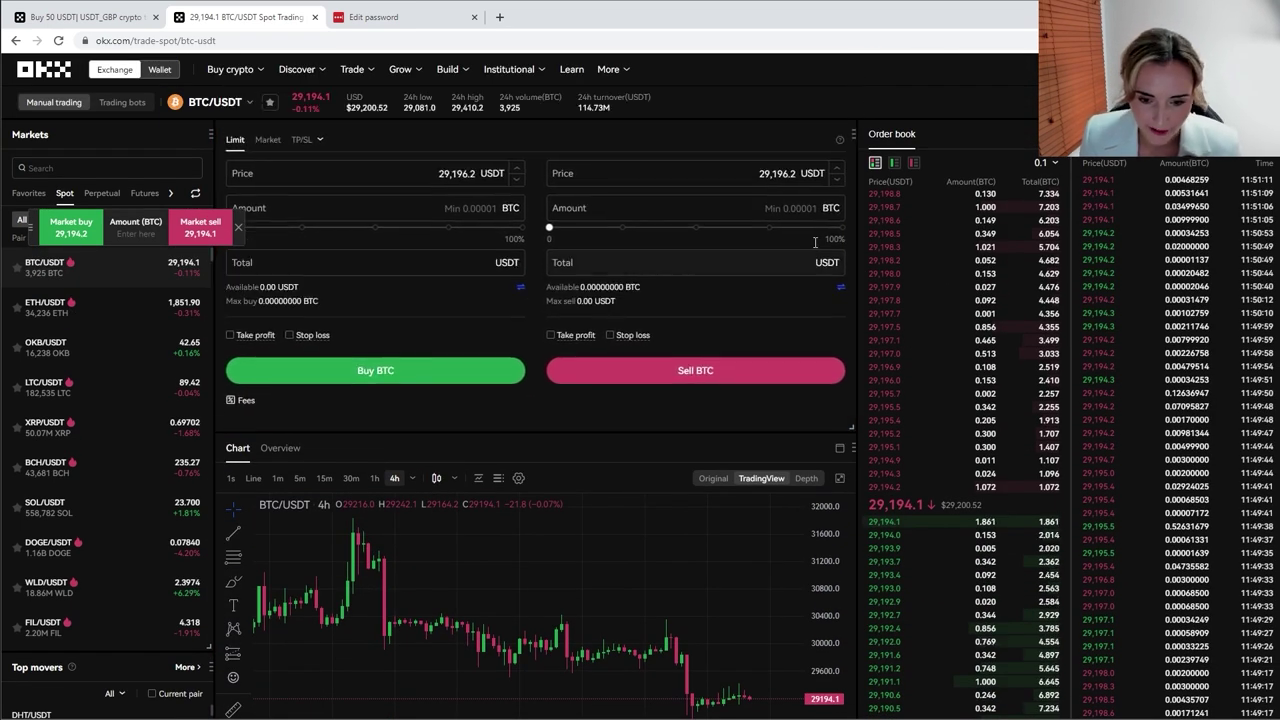
left_click_drag(853, 134, 843, 549)
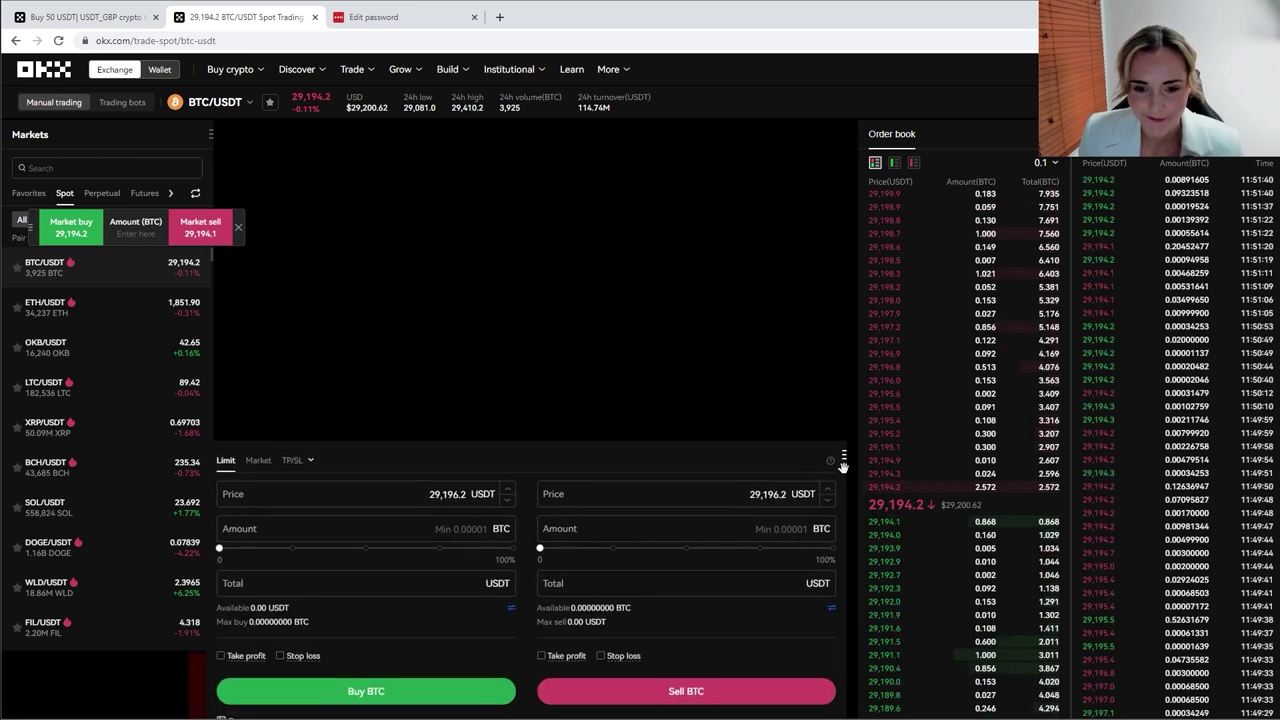
scroll(842, 540, "down", 2)
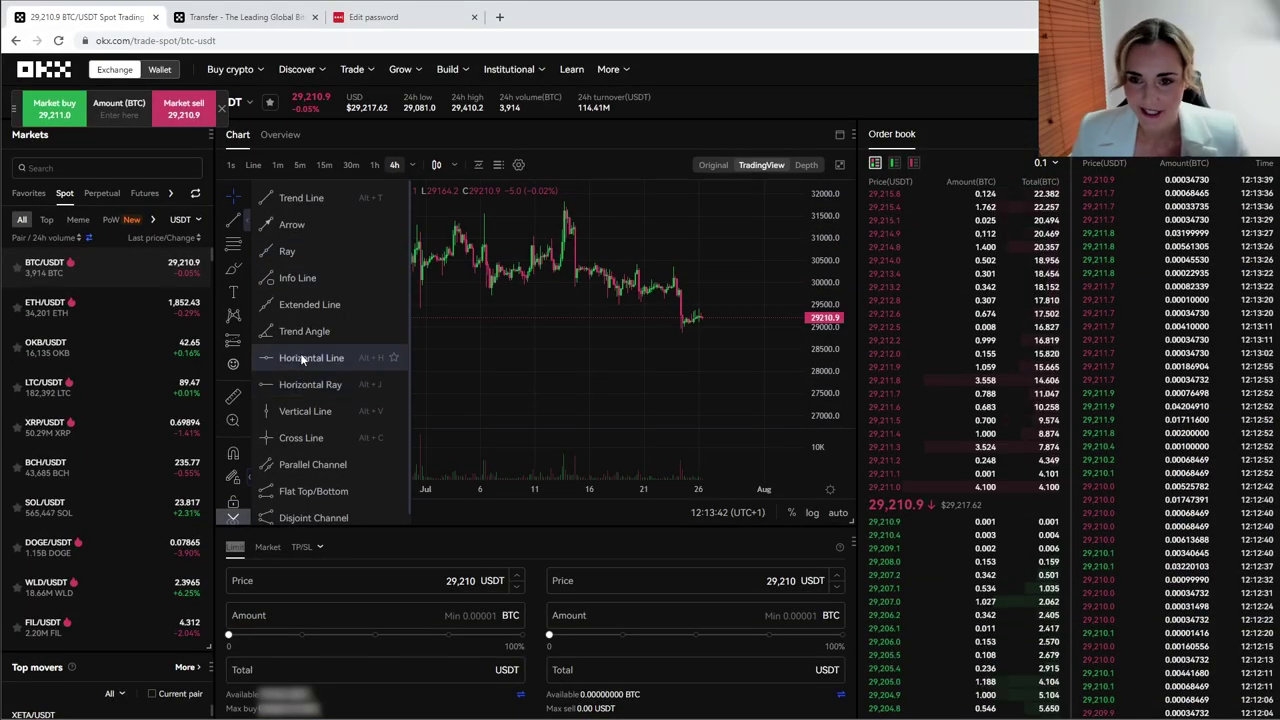
- Draw a horizontal line at about 28,069.7 on the BTC/USDT chart
left_click(302, 358)
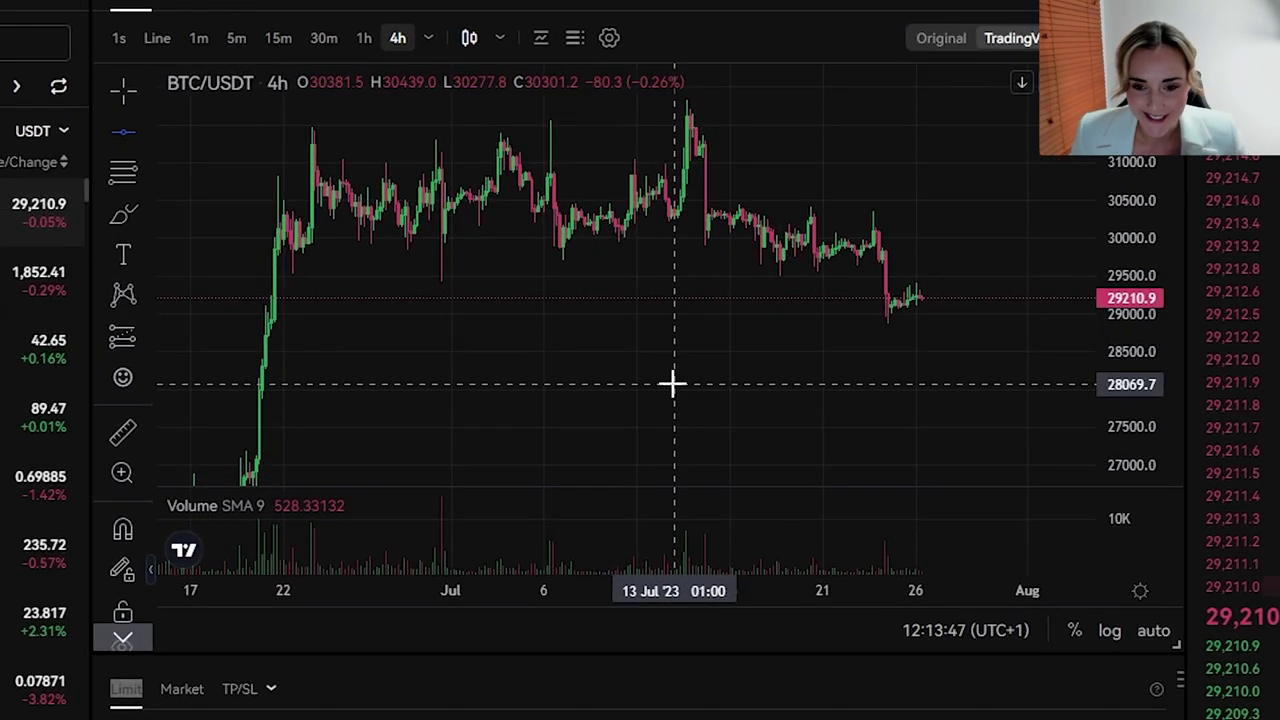
left_click(673, 384)
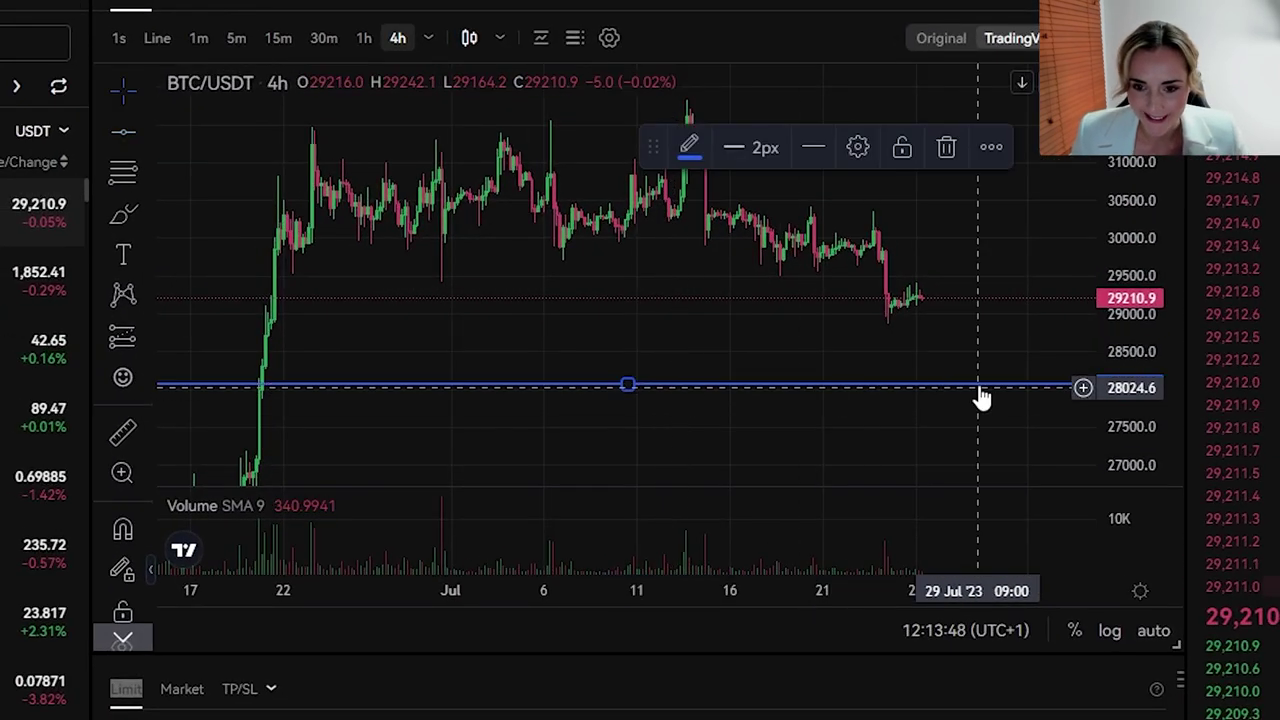
left_click(908, 420)
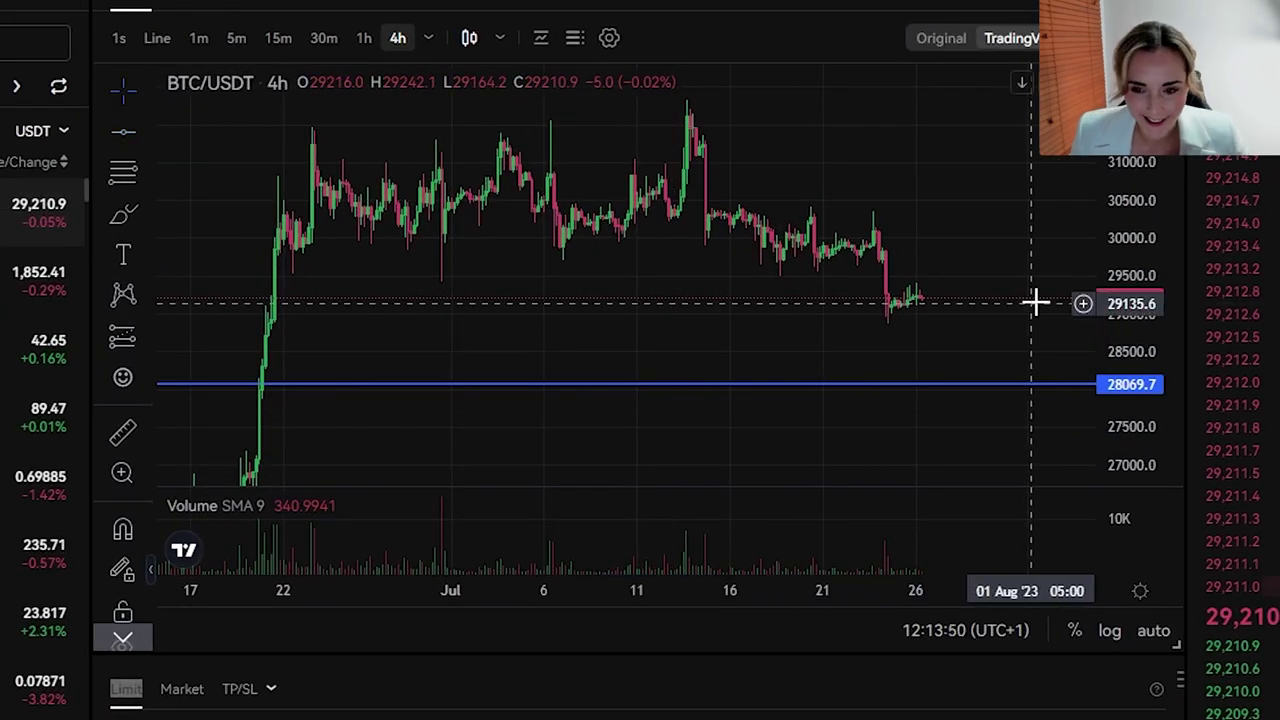
scroll(743, 551, "down", 2)
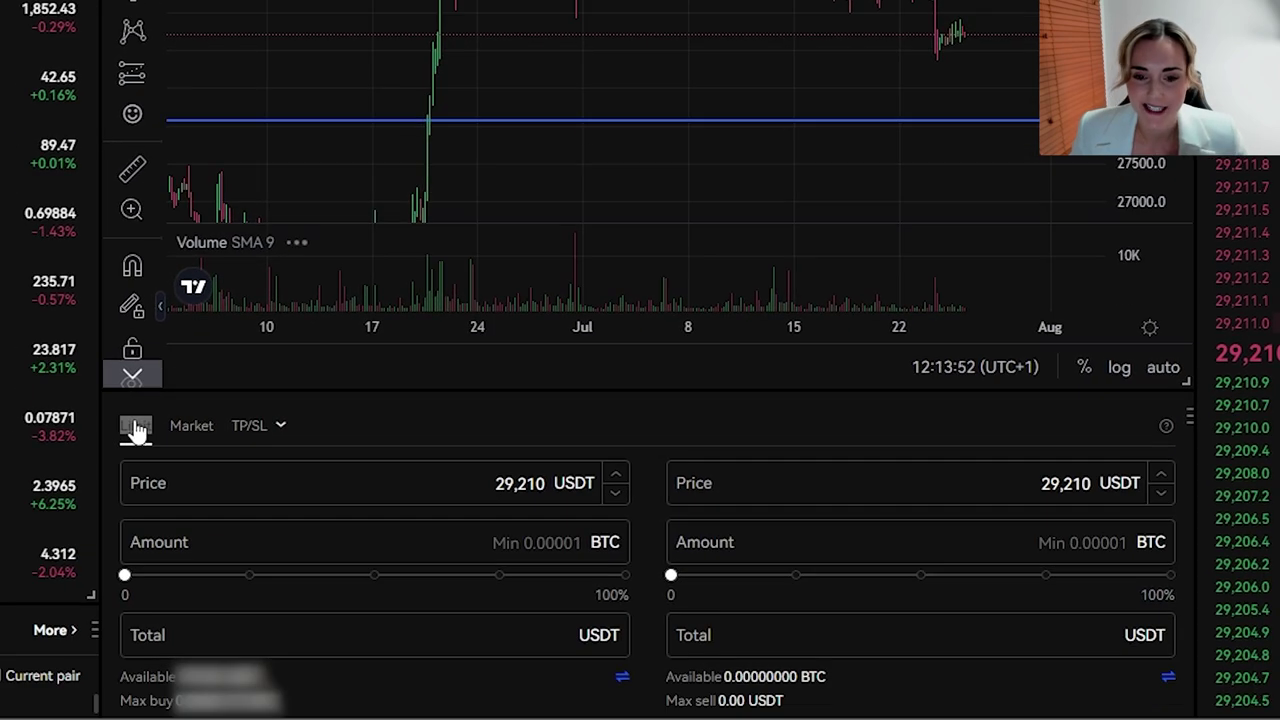
scroll(150, 400, "down", 2)
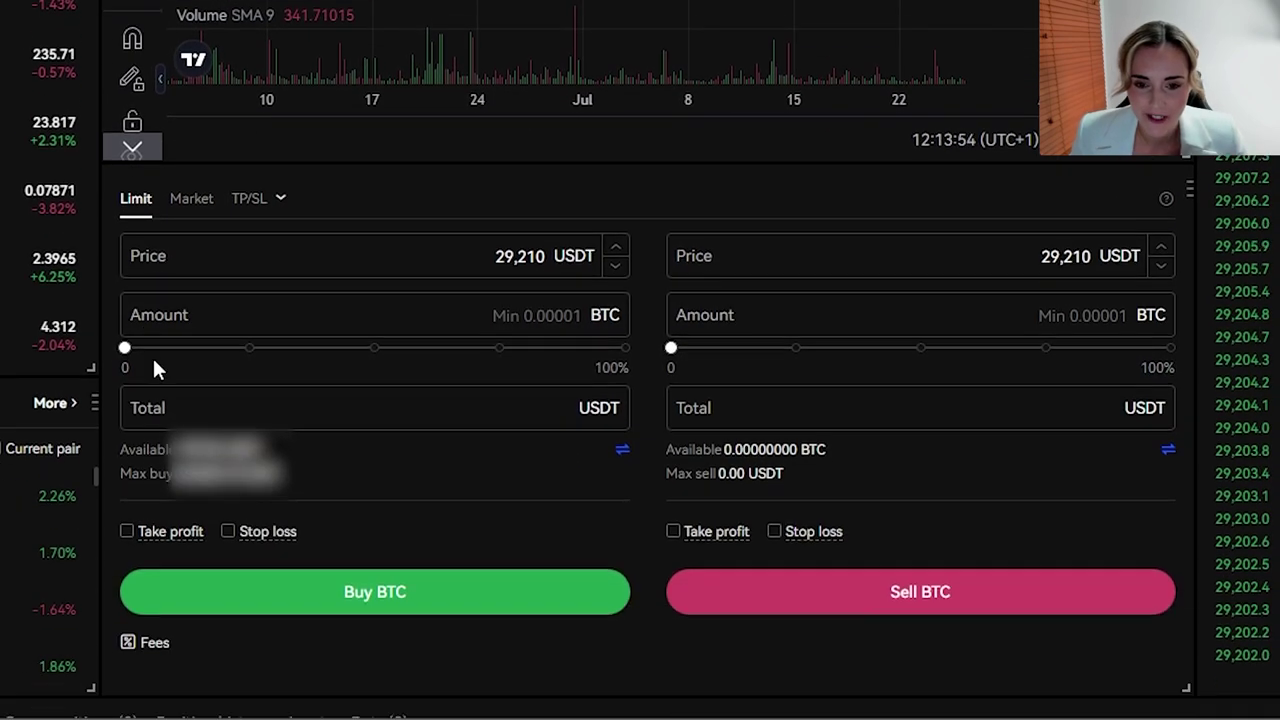
scroll(137, 210, "down", 1)
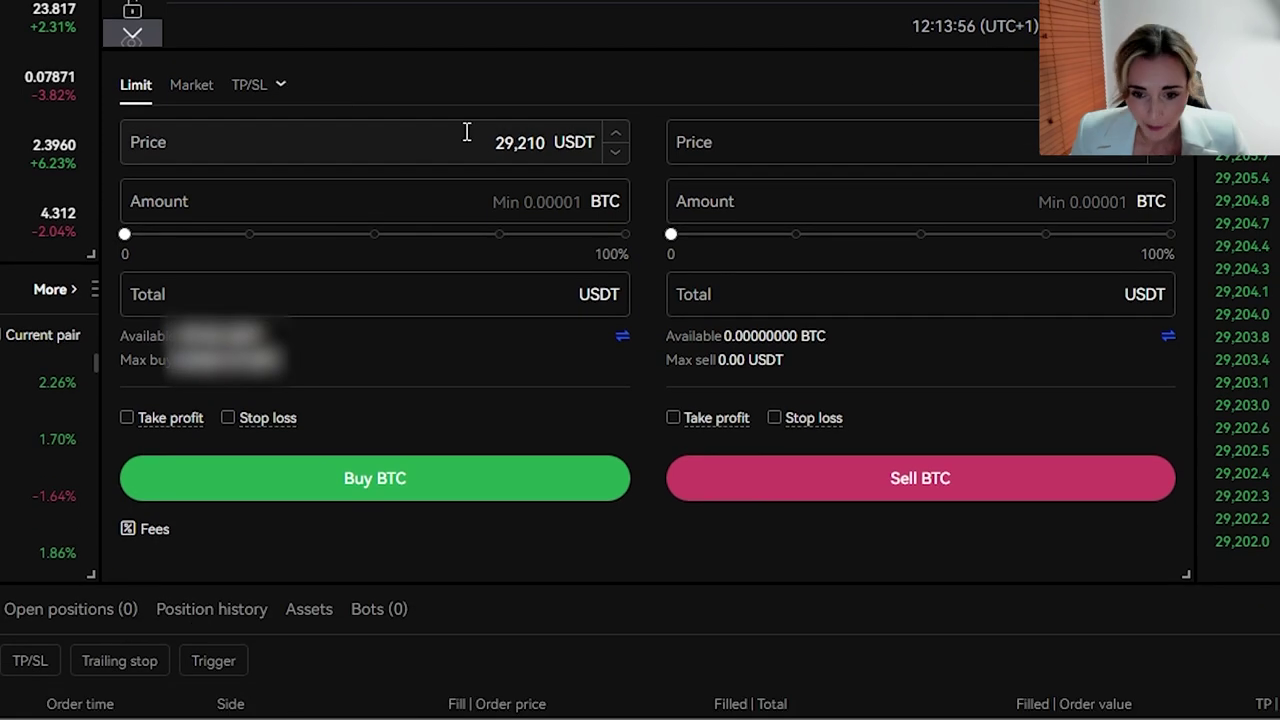
- Fill the limit buy form with a 28,000 USDT price and a 100 USDT total
double_click(562, 135)
type("28,000")
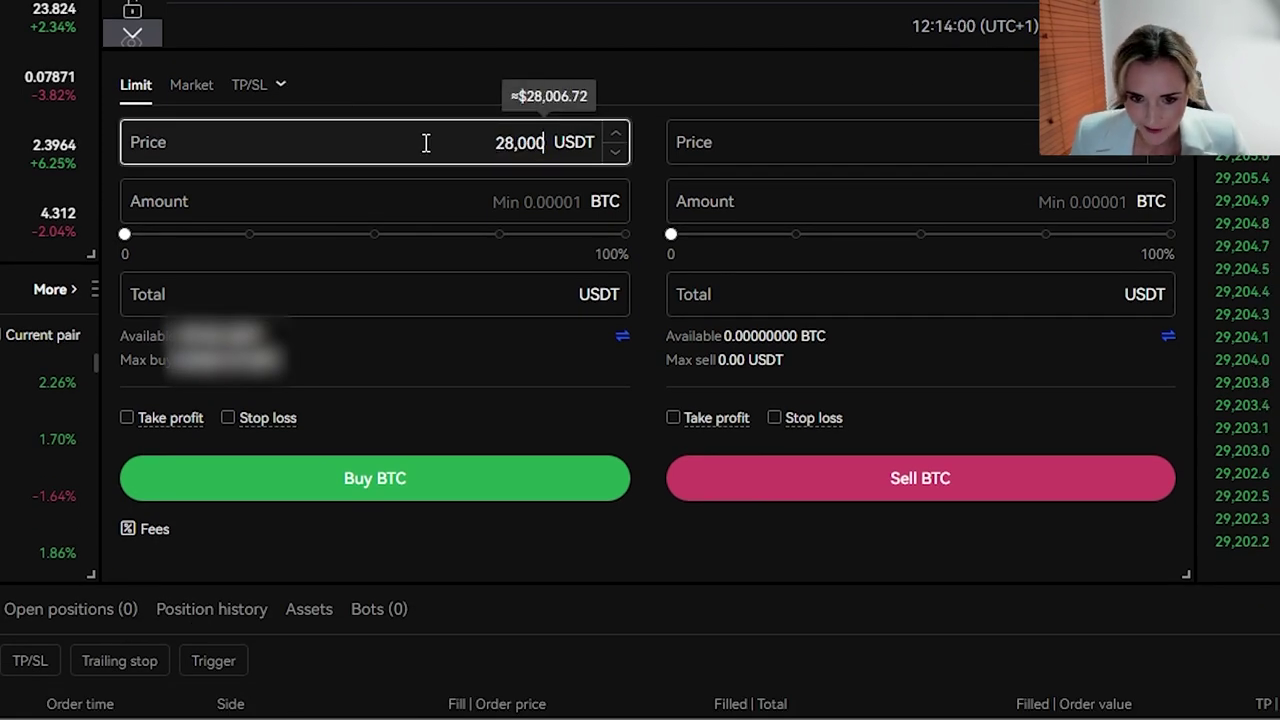
left_click(513, 203)
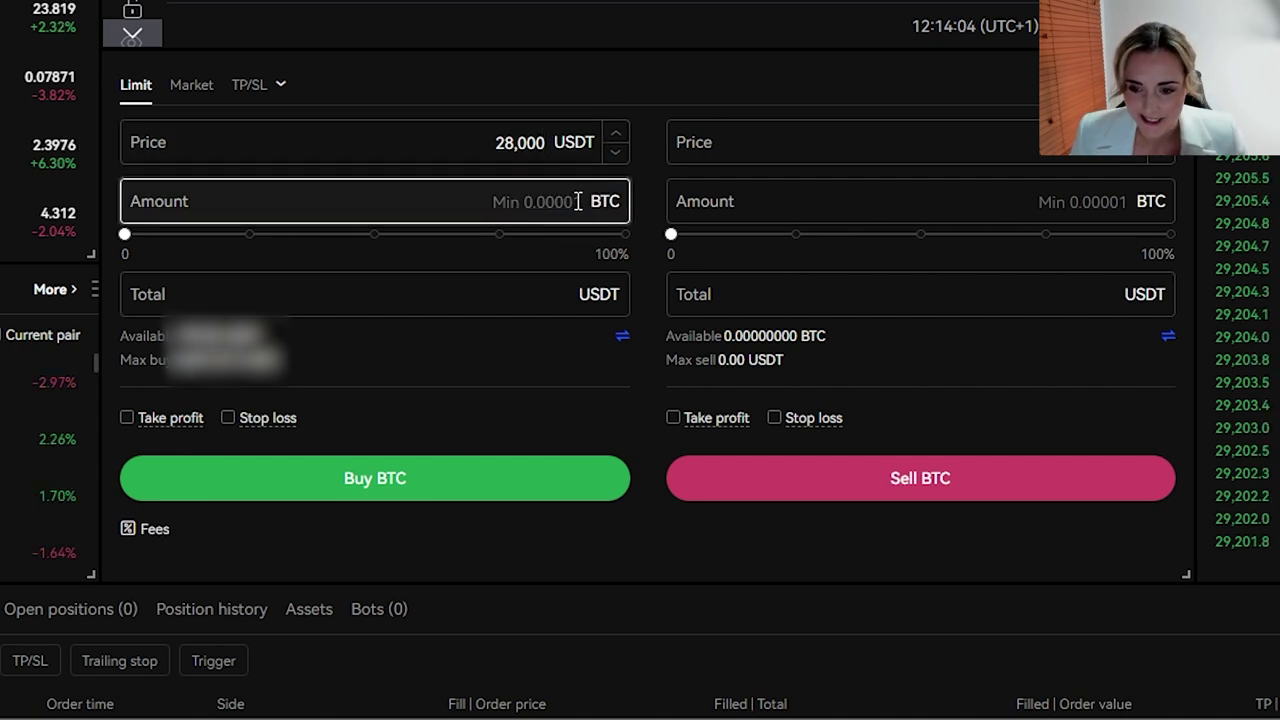
left_click(545, 293)
type("100")
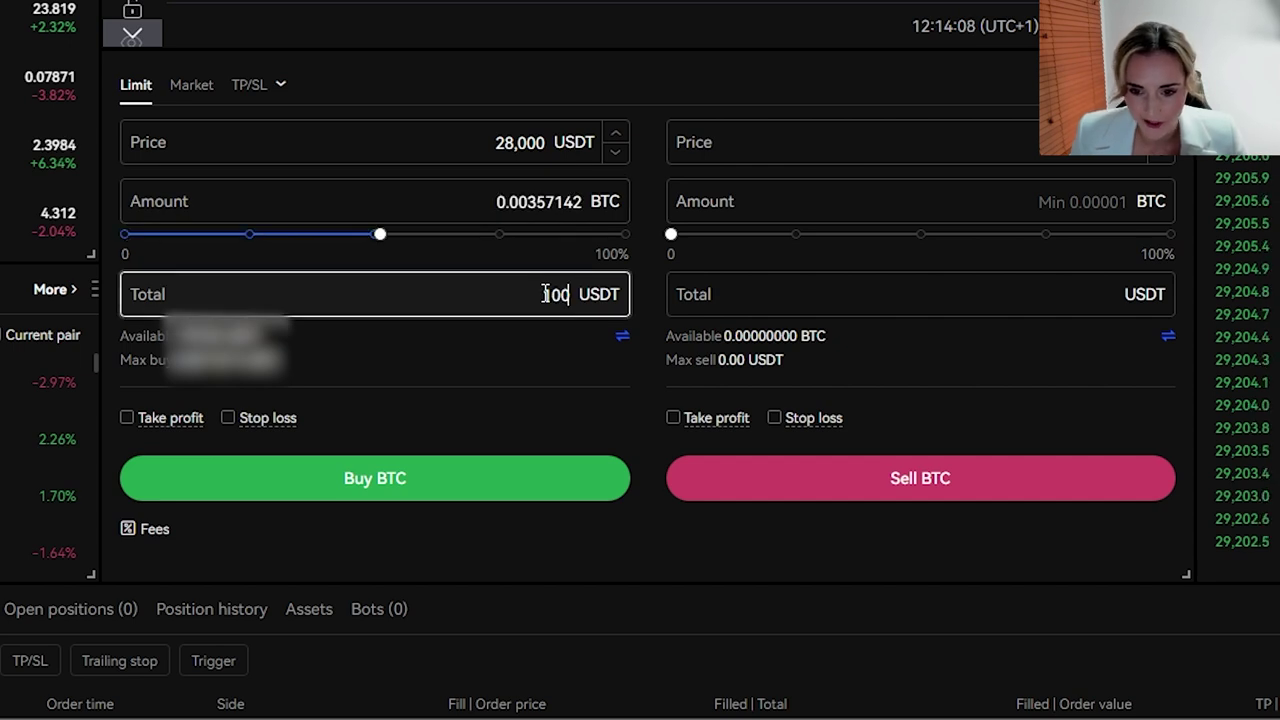
mouse_move(395, 246)
left_mouse_down()
mouse_move(300, 243)
mouse_move(357, 255)
left_mouse_up()
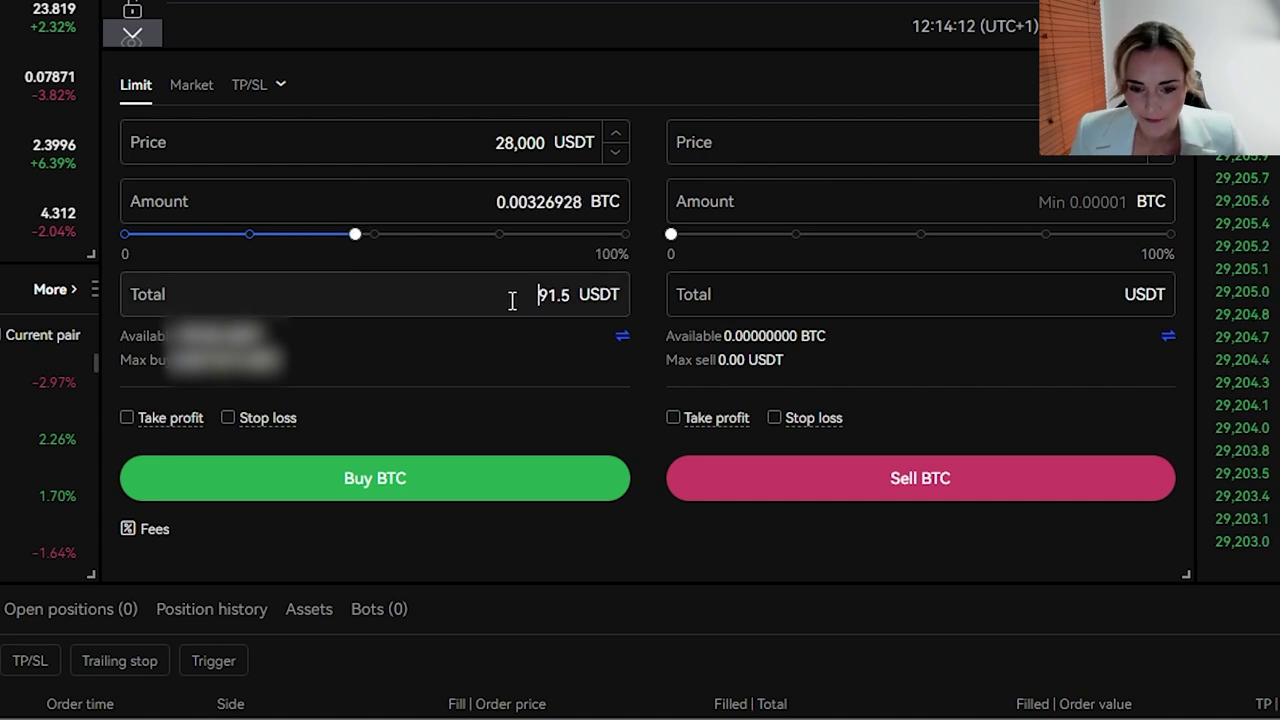
left_click_drag(511, 297, 614, 297)
type("00")
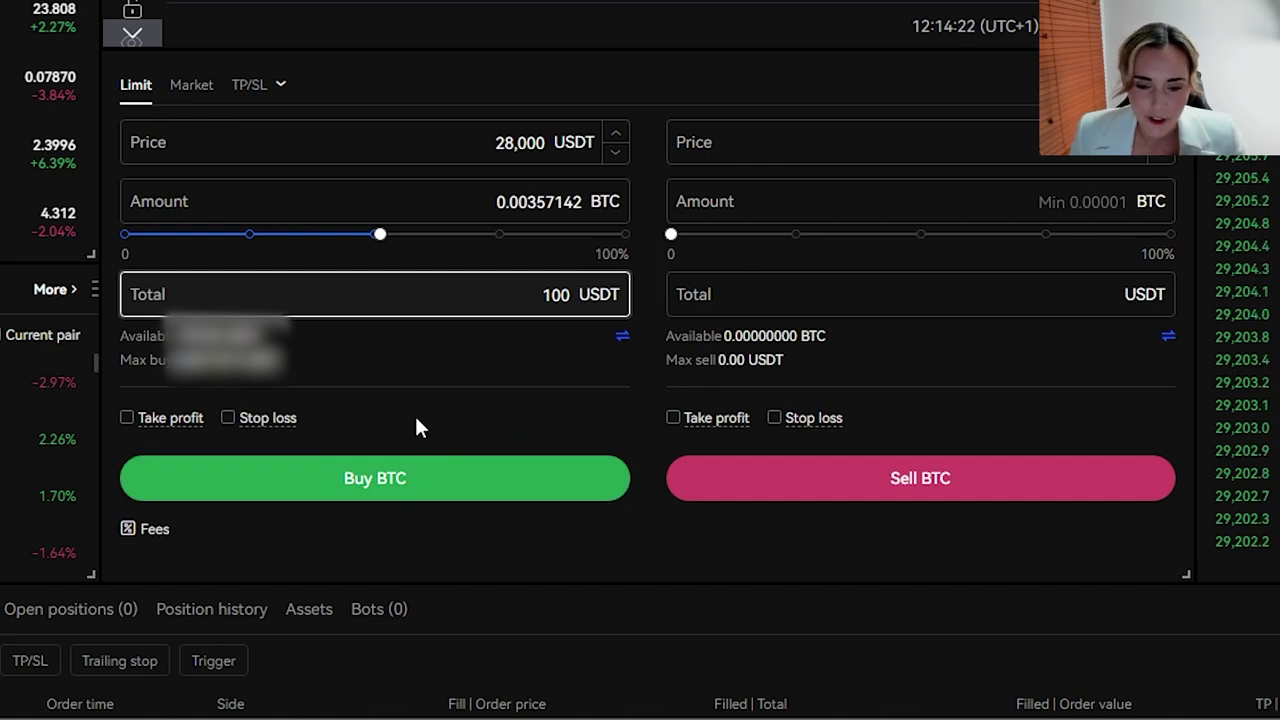
left_click(622, 338)
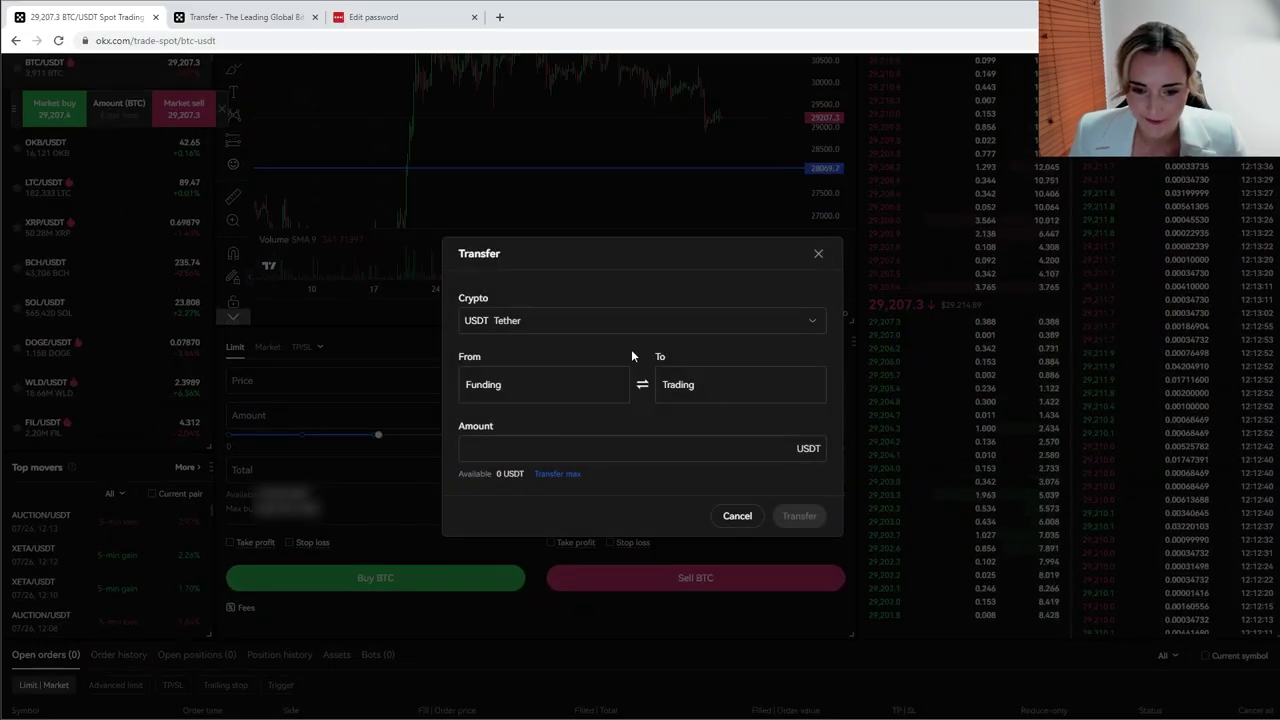
left_click(757, 516)
scroll(449, 540, "down", 2)
left_click(413, 455)
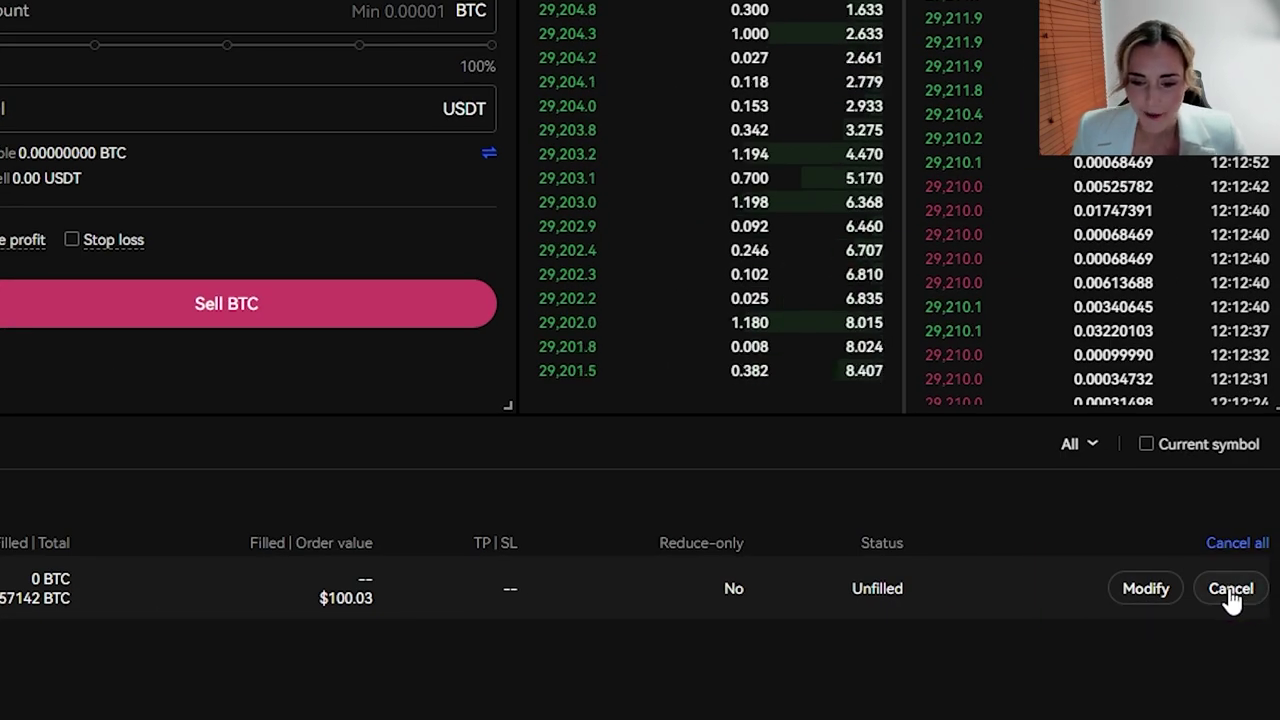
- Cancel the unfilled BTC/USDT order in Open orders and return to the 4-hour chart
left_click(1231, 590)
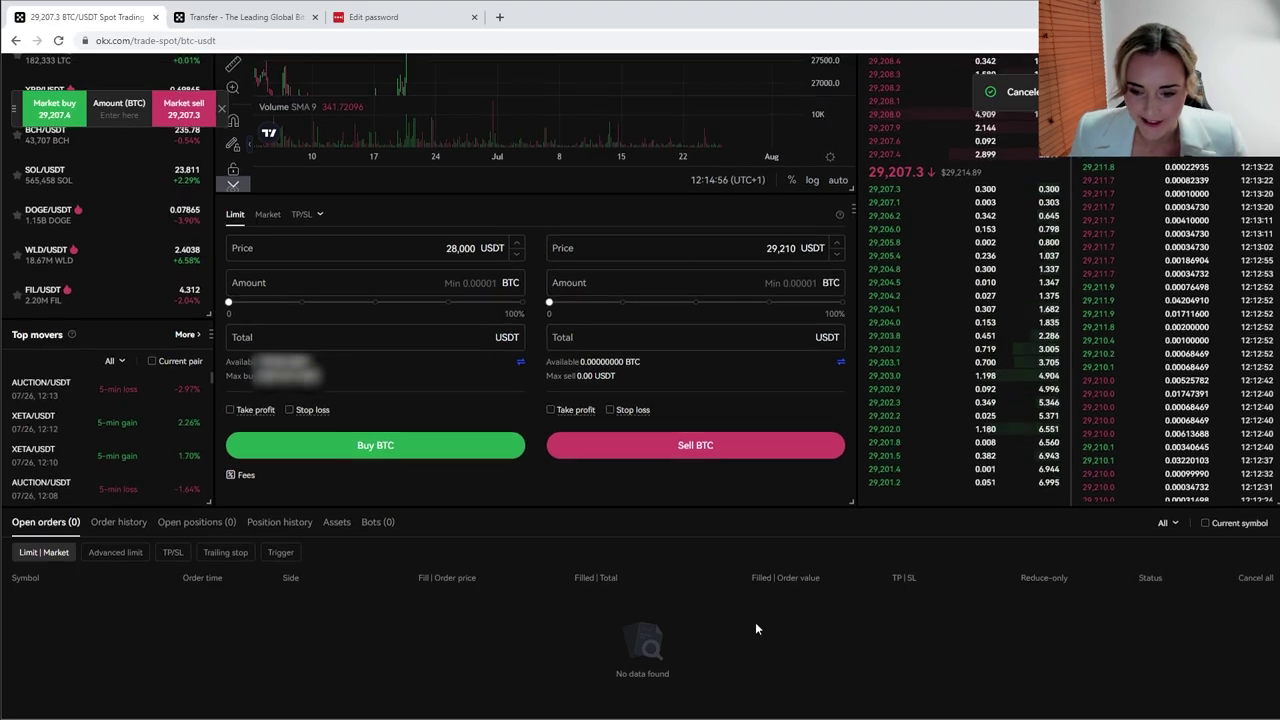
scroll(753, 625, "up", 3)
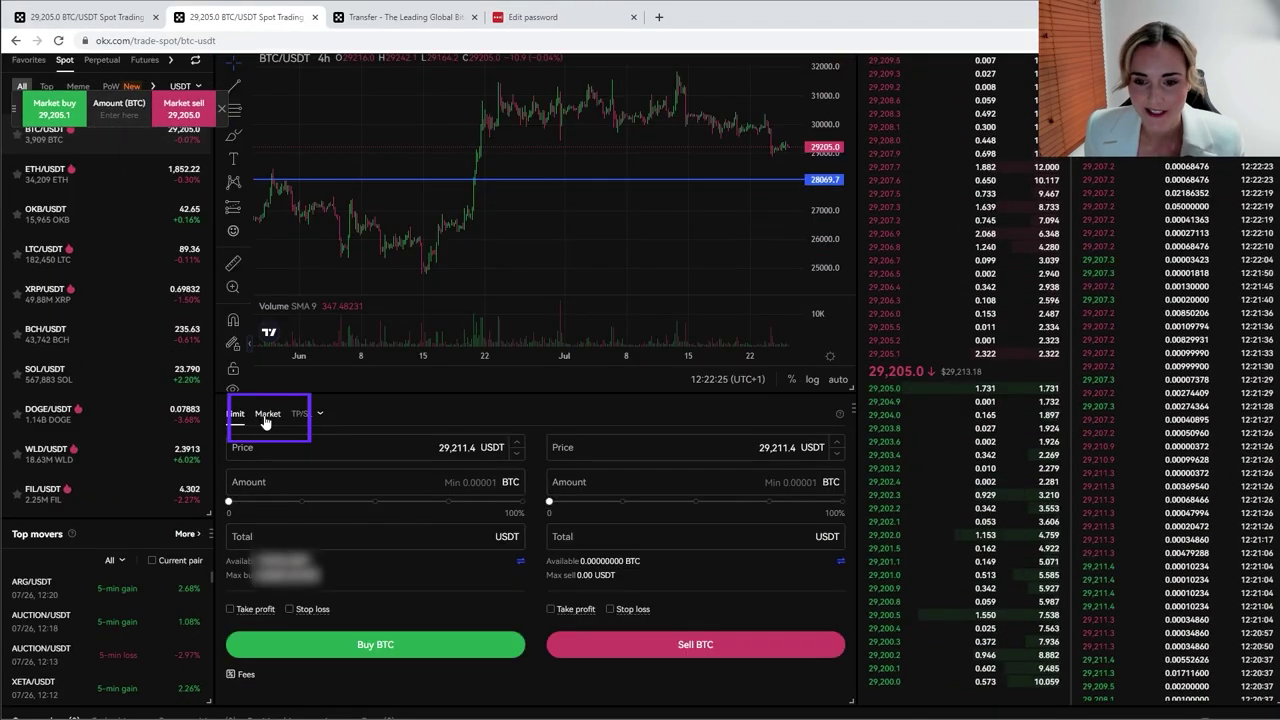
- Place a Market buy of BTC with a 50 USDT total on the BTC/USDT spot page
left_click(266, 414)
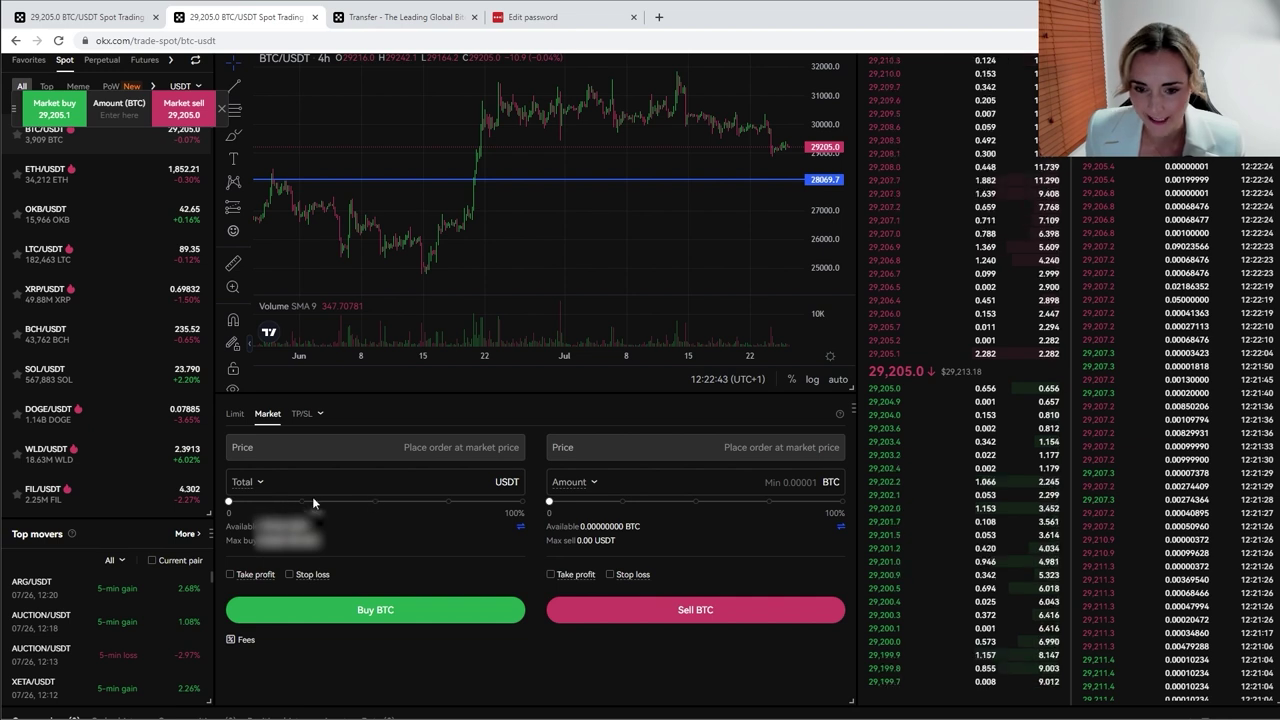
left_click(429, 481)
type("50")
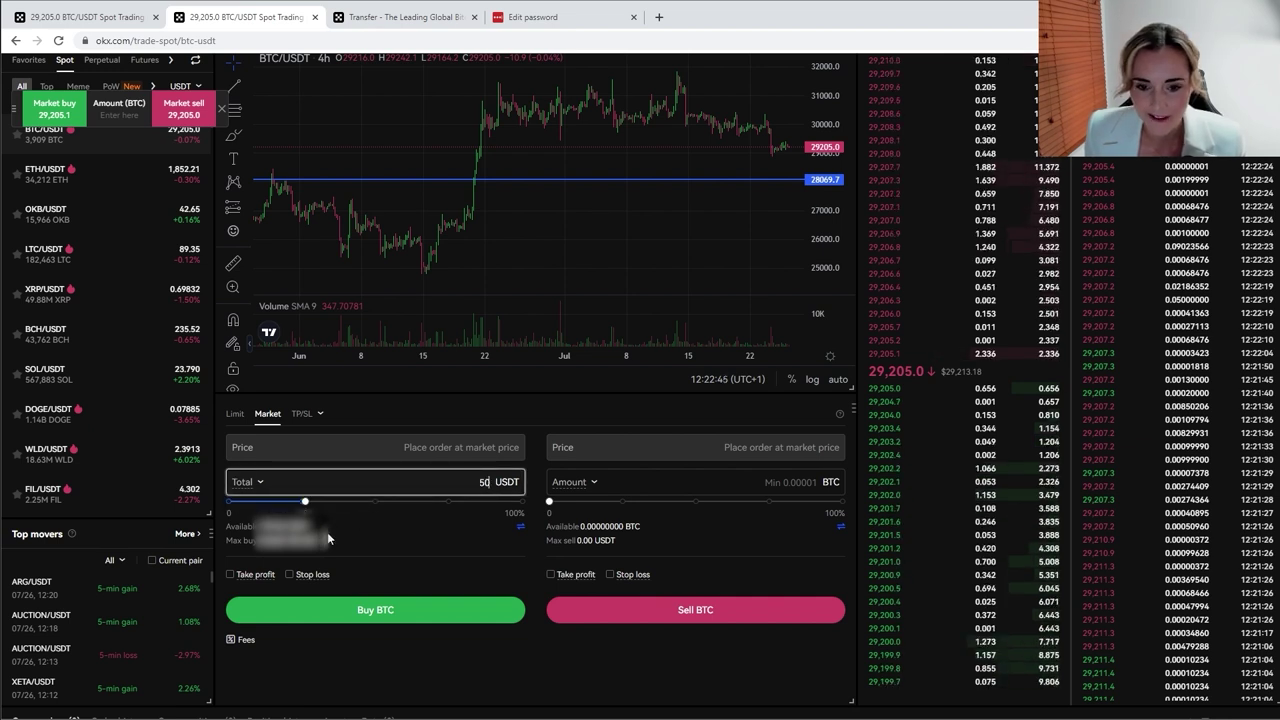
left_click(376, 612)
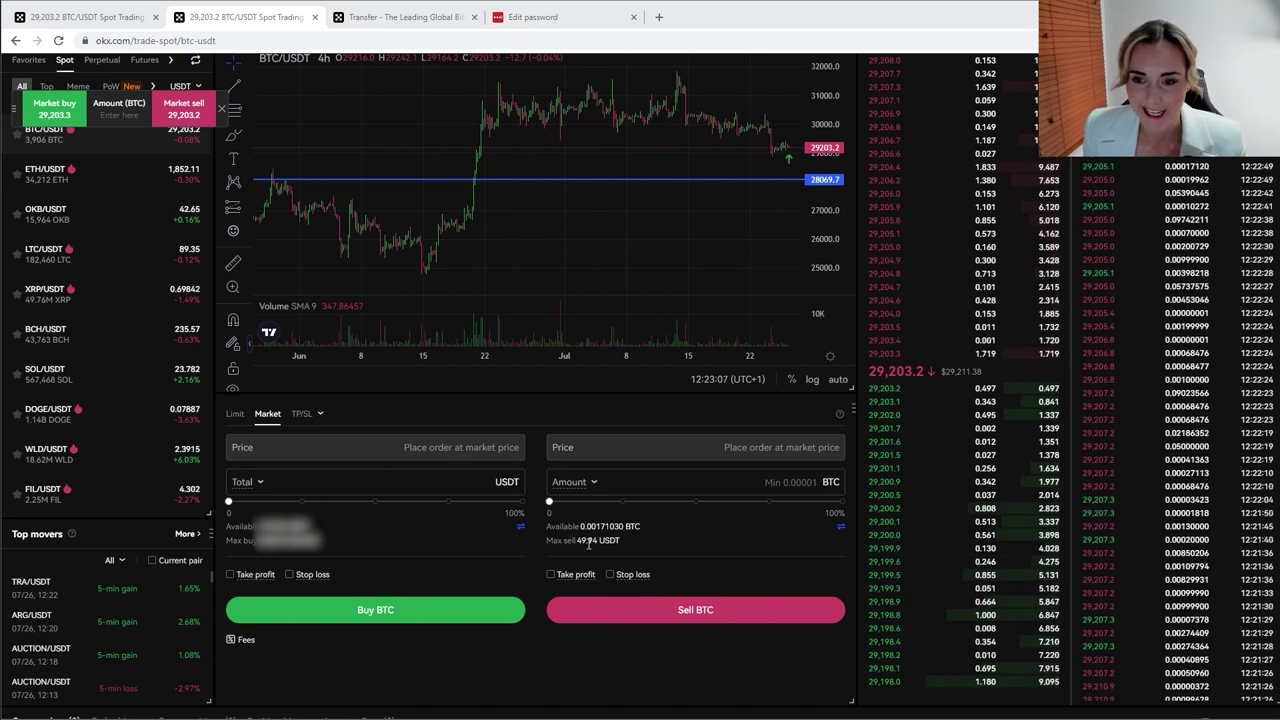
mouse_move(549, 502)
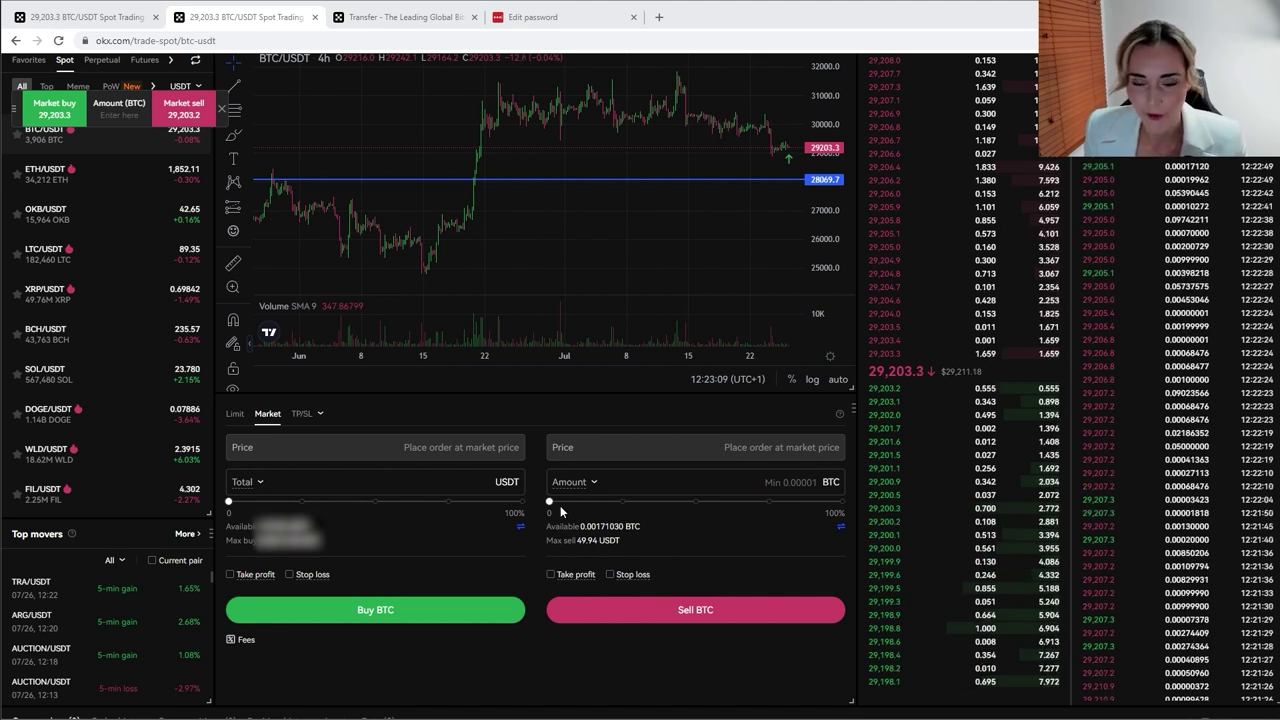
- Market-sell 100% of the 0.00171030 BTC balance and confirm the sale
mouse_move(549, 503)
left_mouse_down()
mouse_move(856, 500)
mouse_move(843, 505)
left_mouse_up()
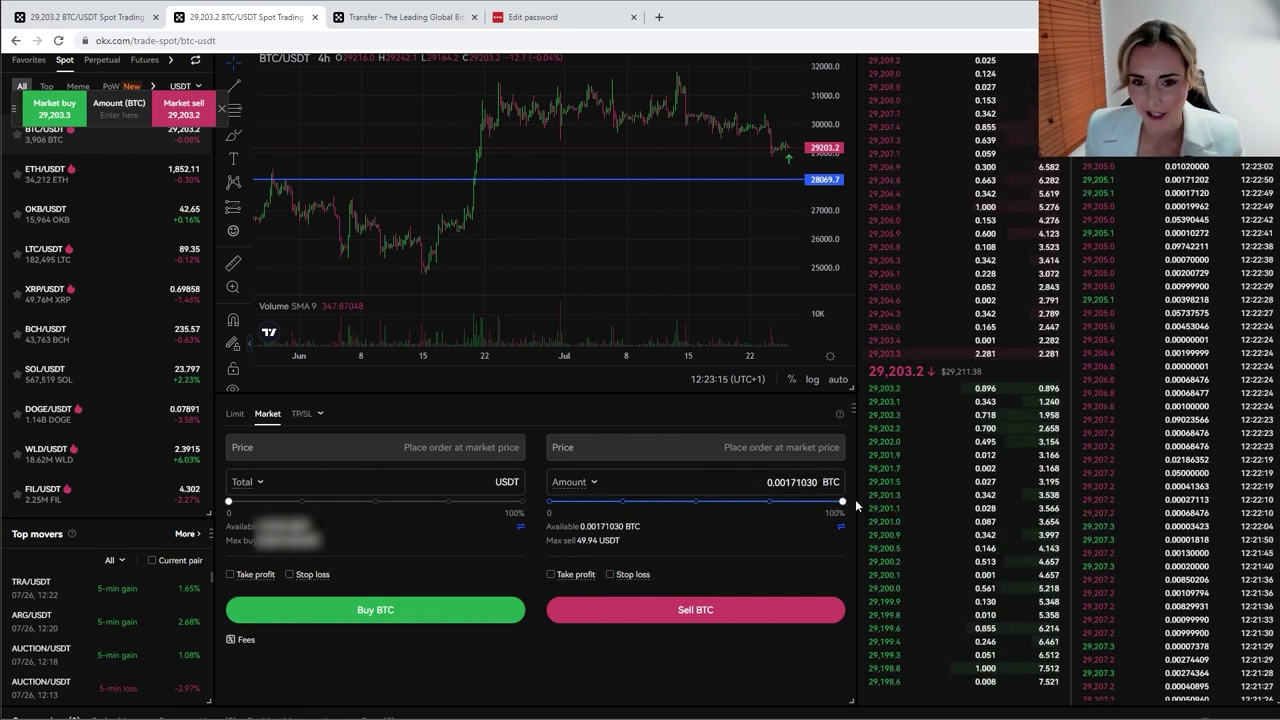
left_click(727, 610)
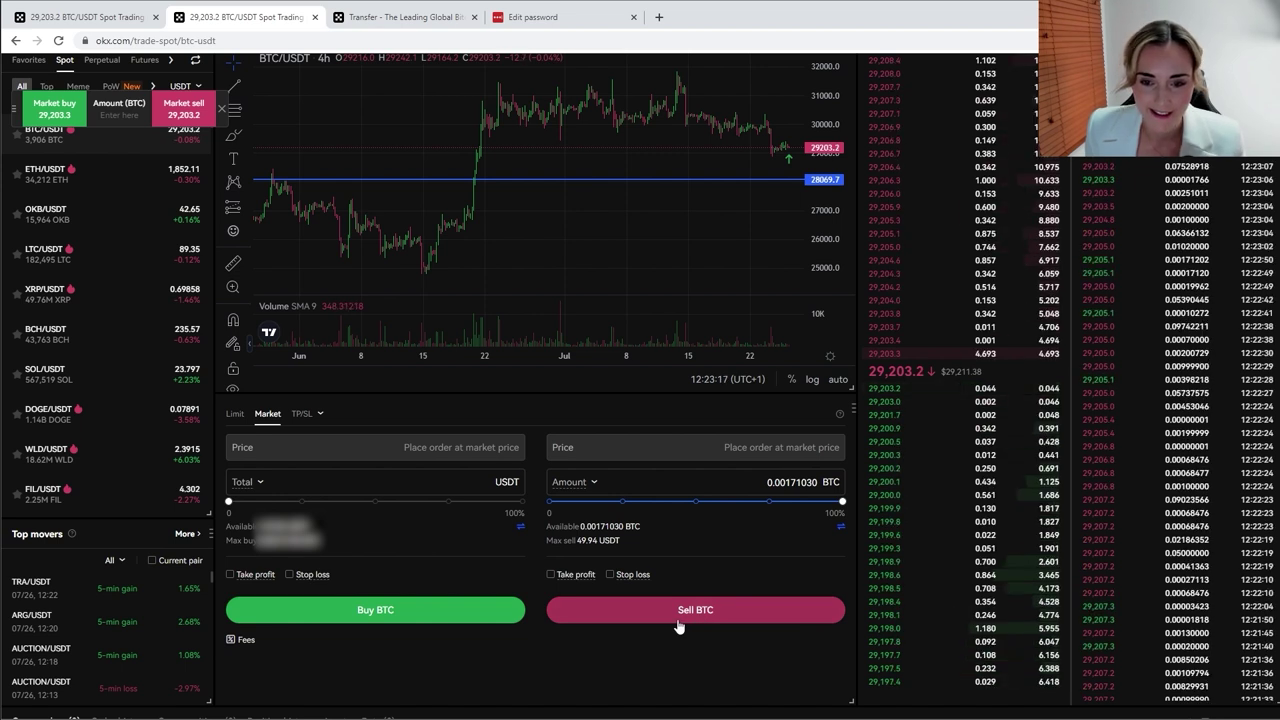
left_click(678, 622)
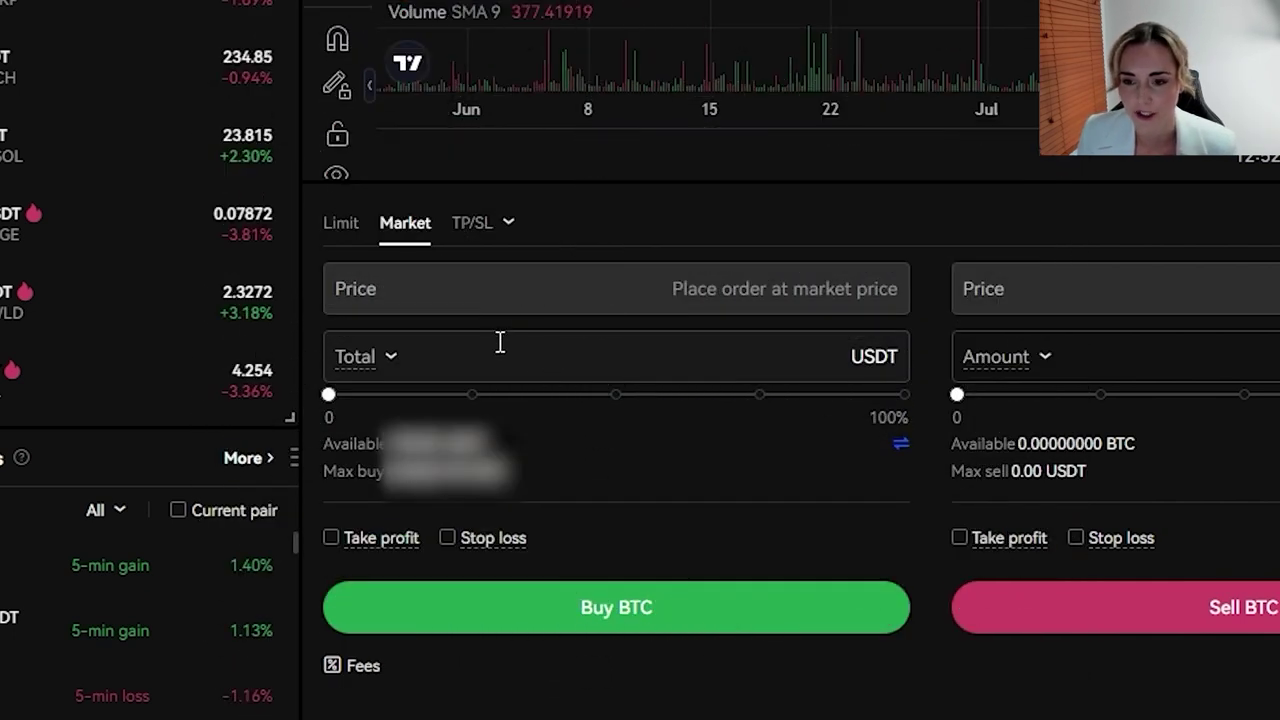
- Draft a BTC limit buy at 28,000 USDT for a 50 USDT total with take profit enabled
left_click(342, 226)
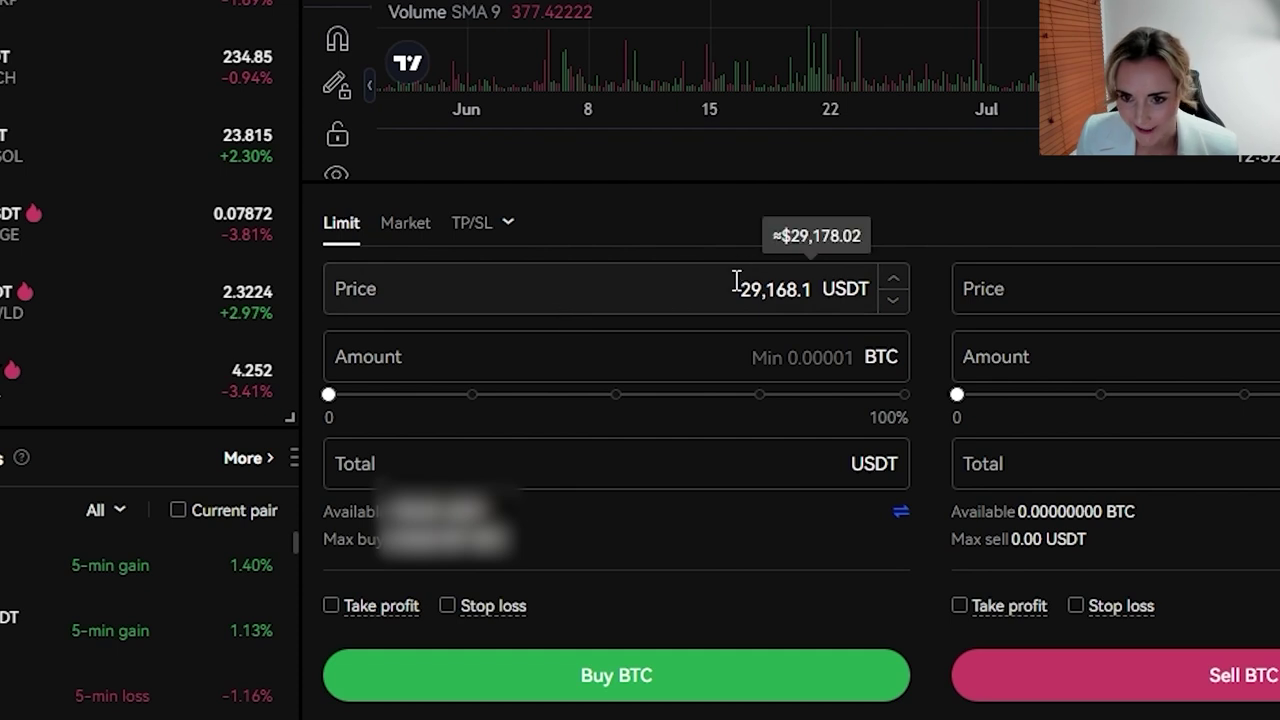
left_click_drag(734, 287, 864, 277)
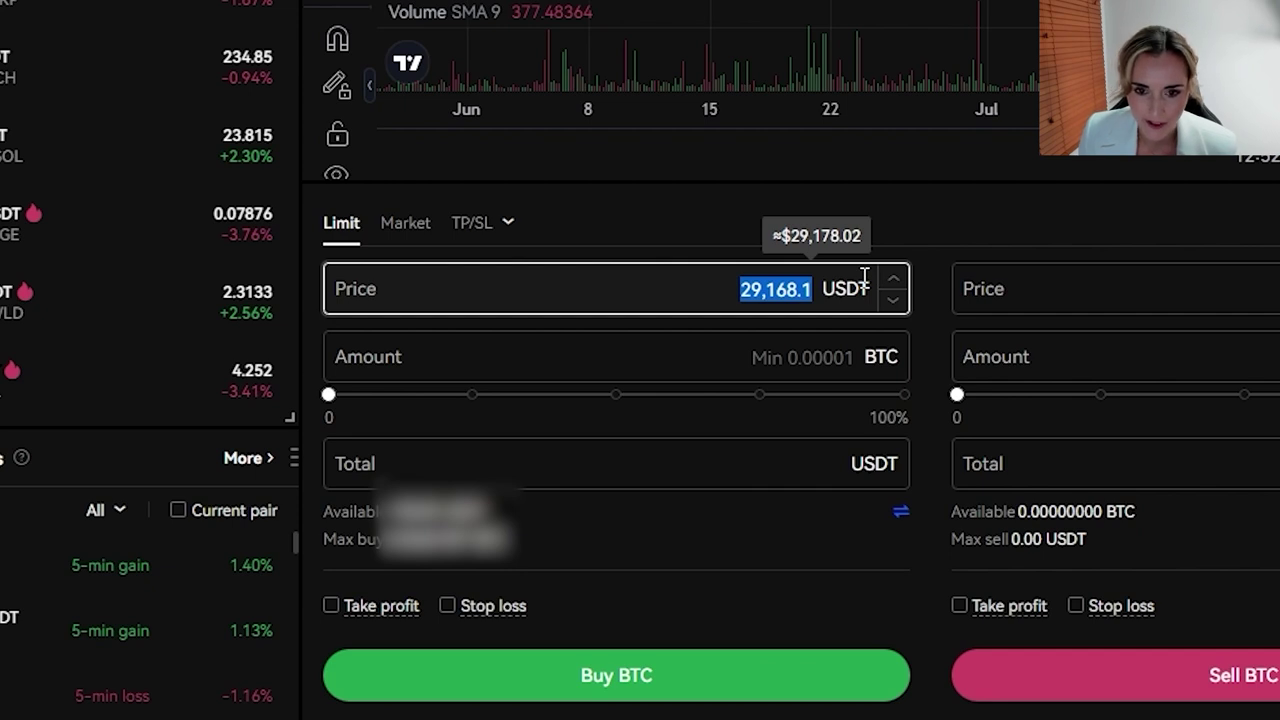
type("28,")
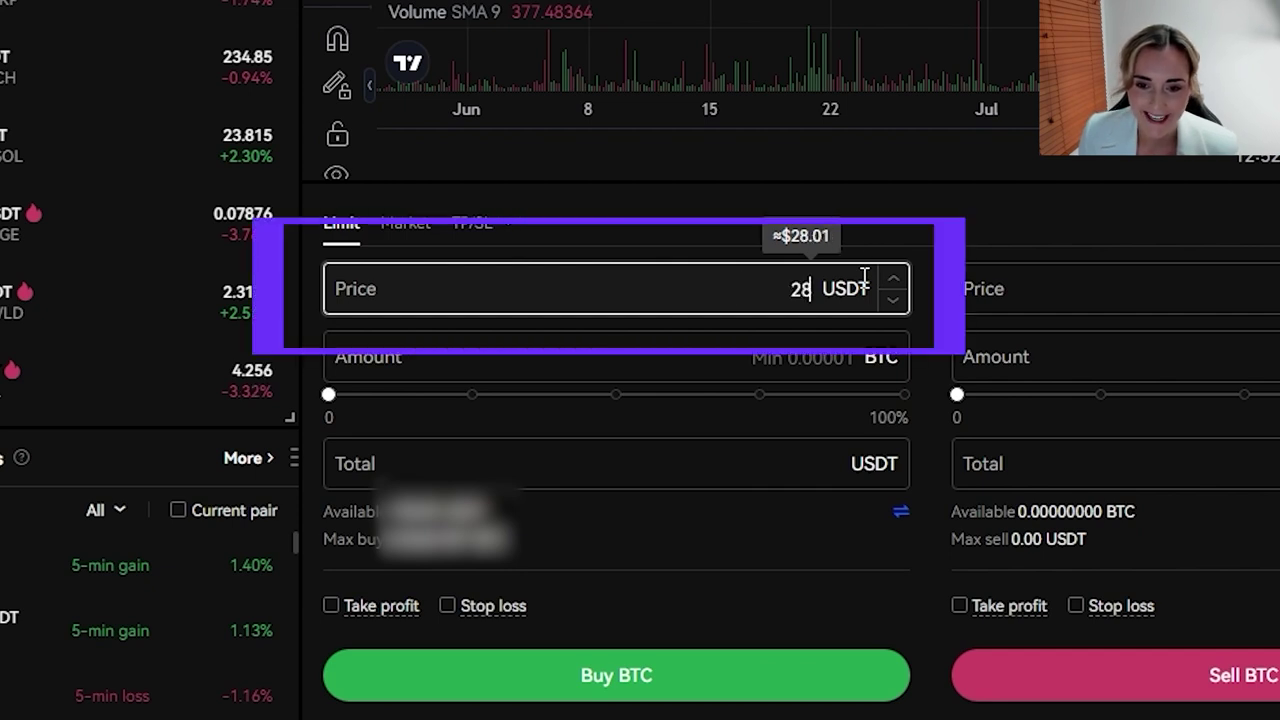
type("000")
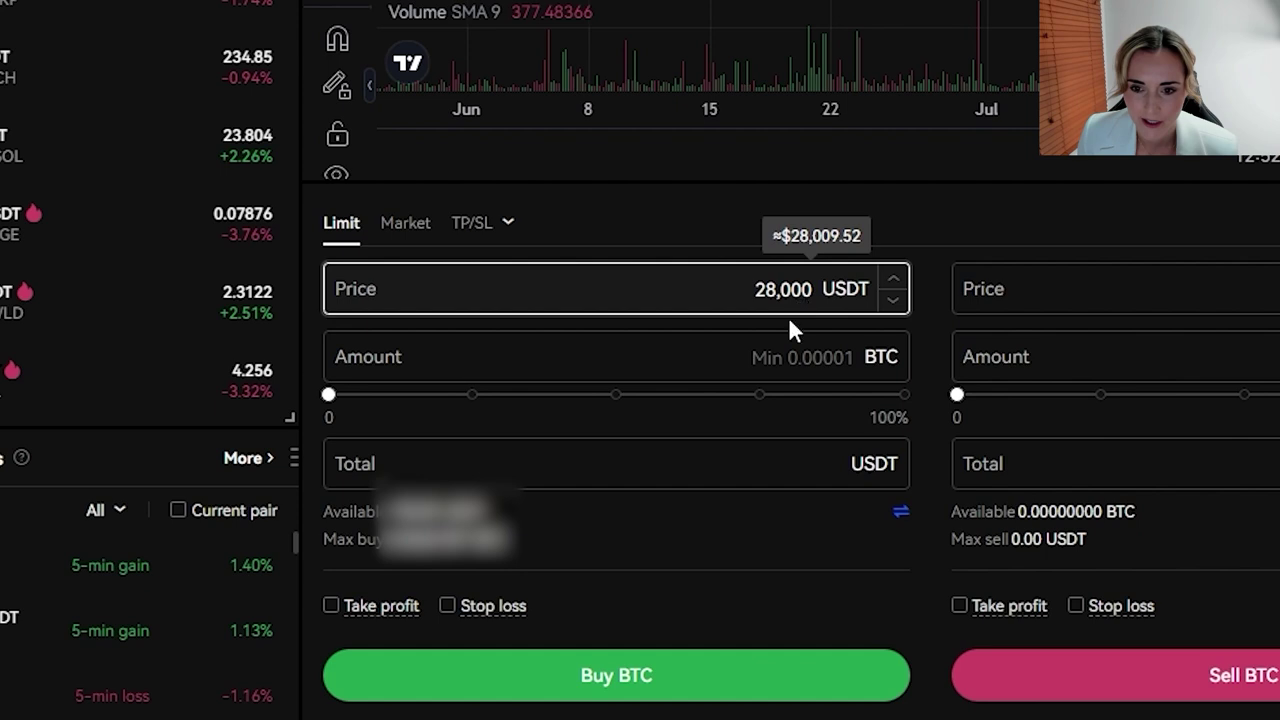
left_click(774, 462)
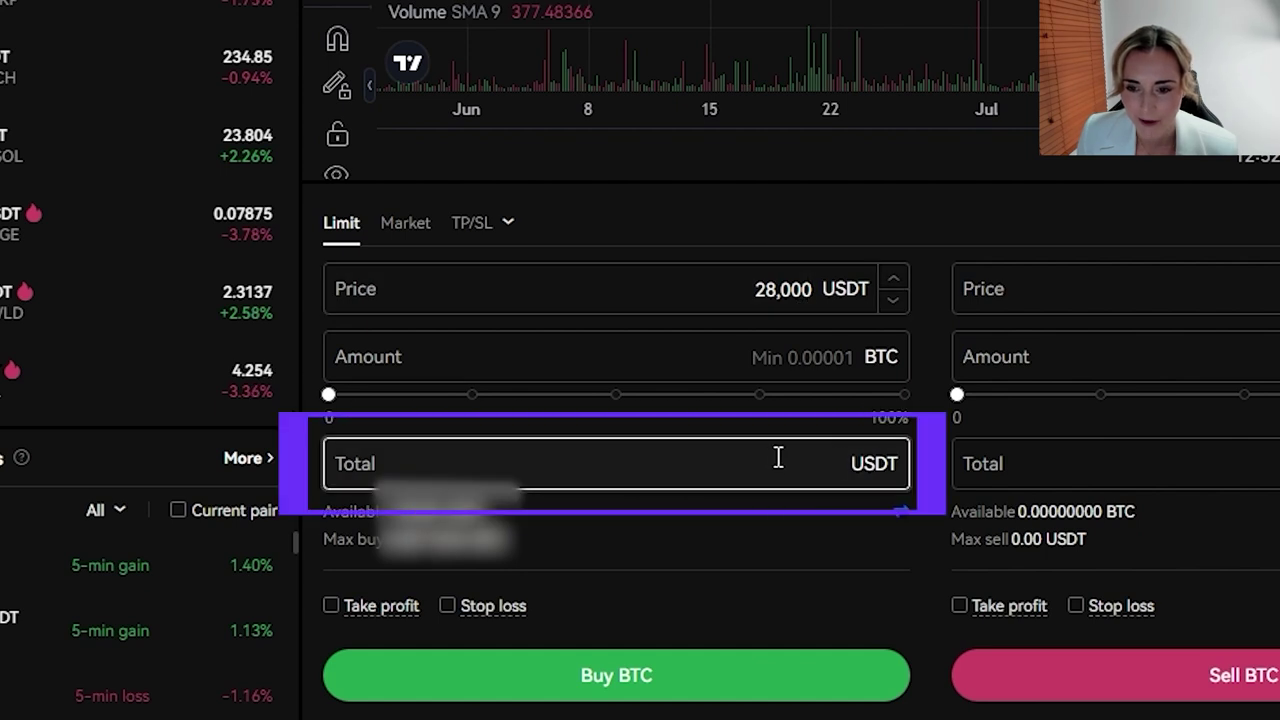
type("50")
scroll(729, 440, "down", 1)
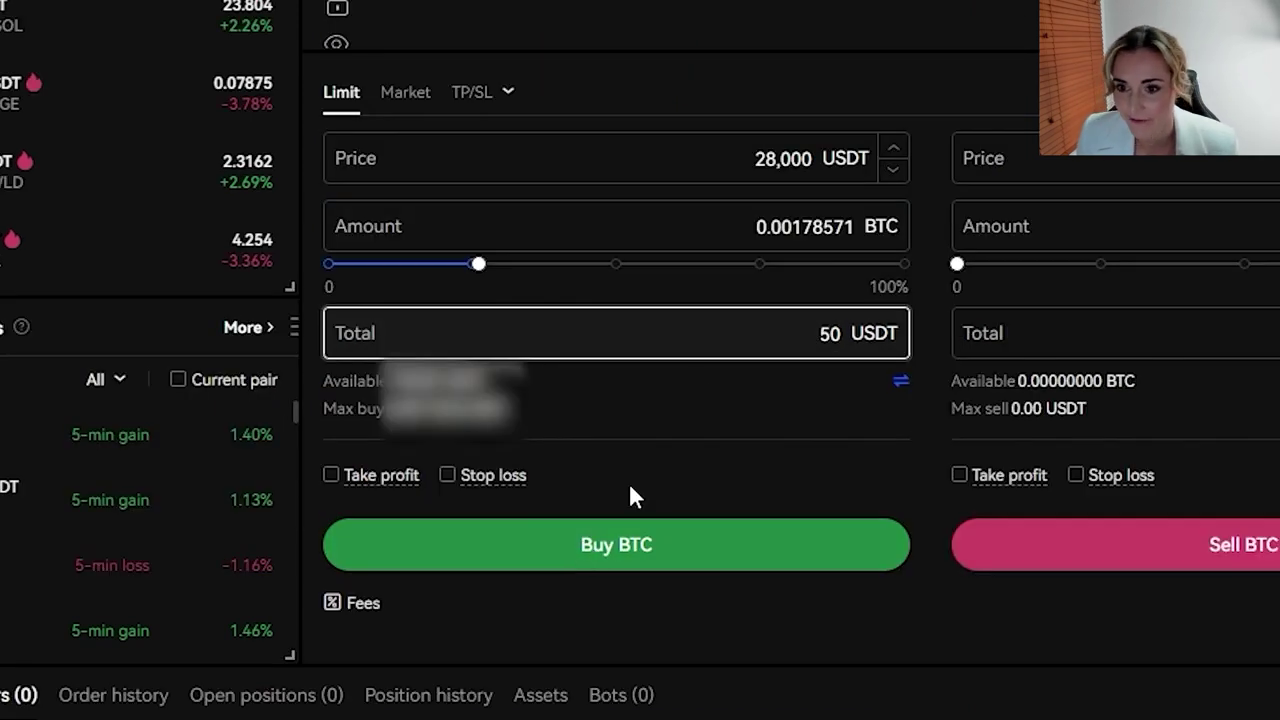
left_click(331, 475)
- Enable stop loss and set take profit to trigger at 35,000 USDT, executing at Market
left_click(447, 475)
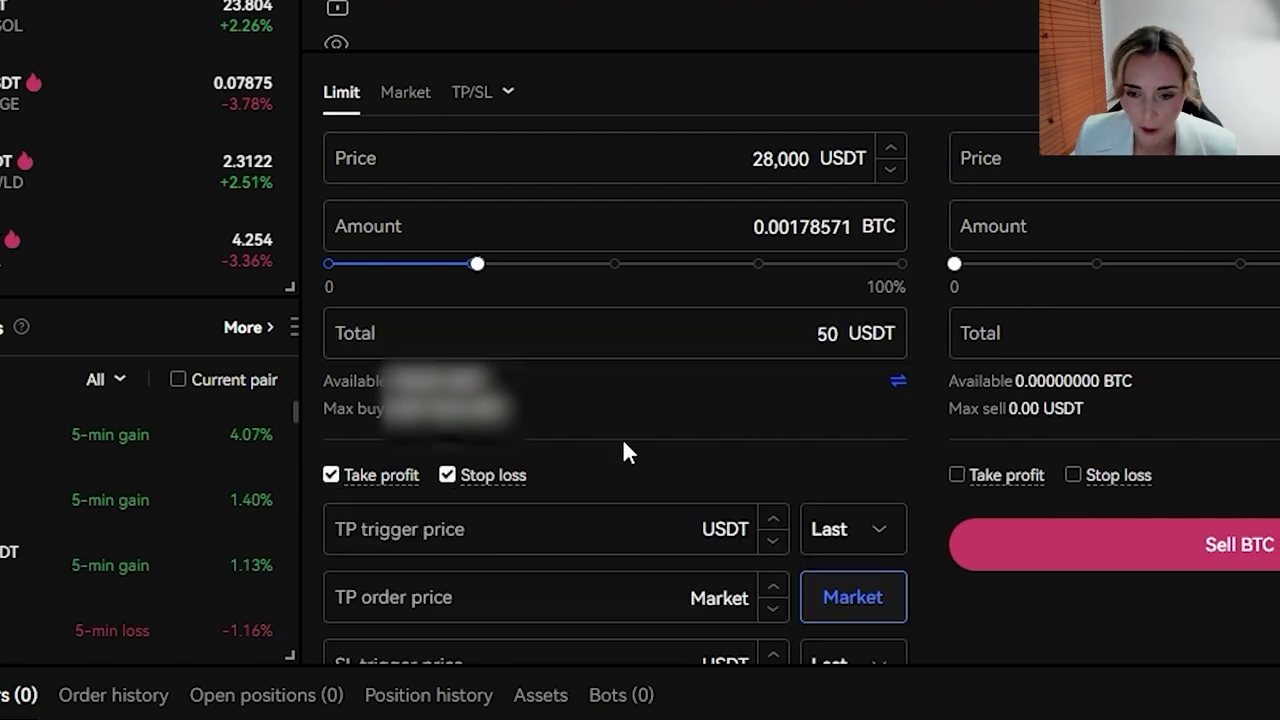
scroll(625, 445, "down", 3)
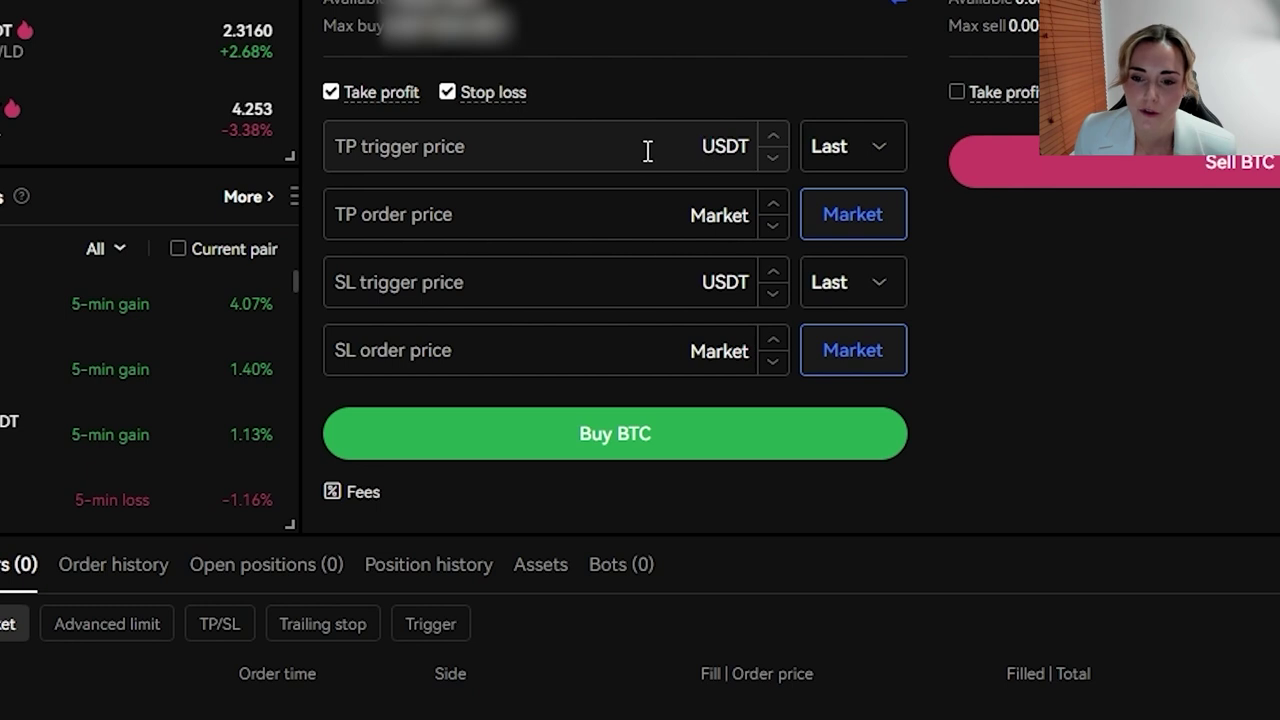
left_click(648, 151)
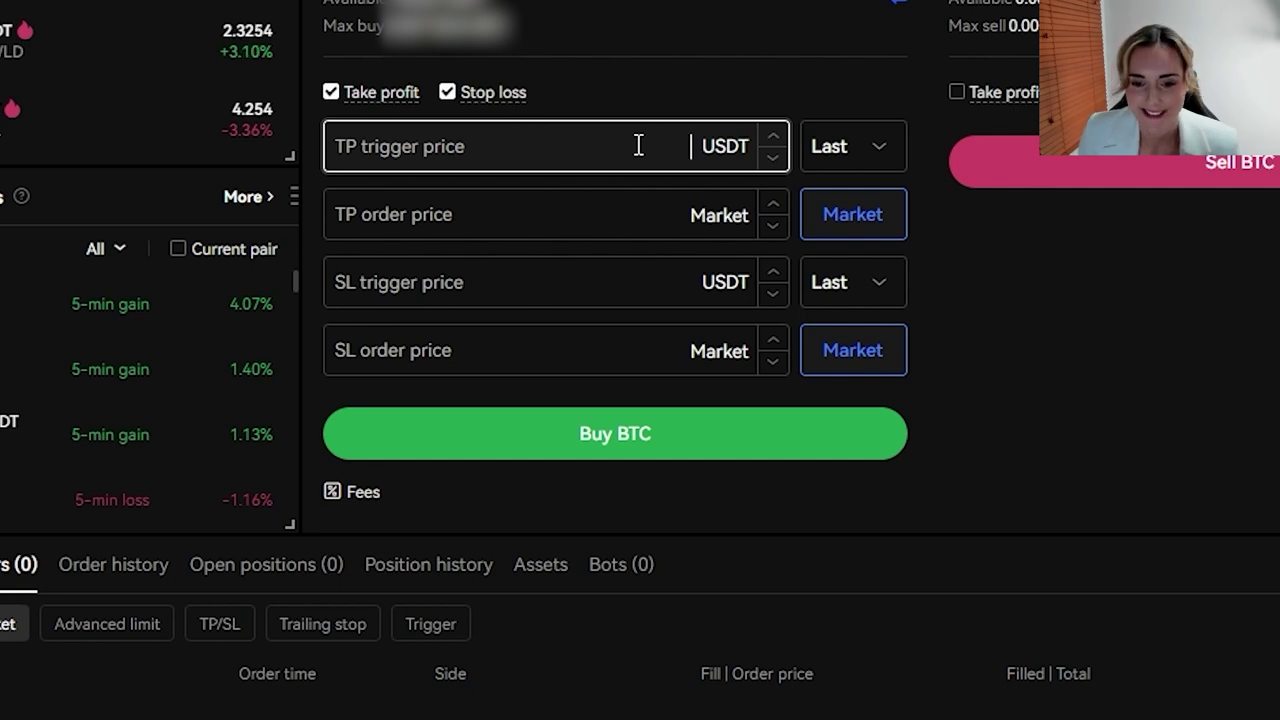
type("35,000")
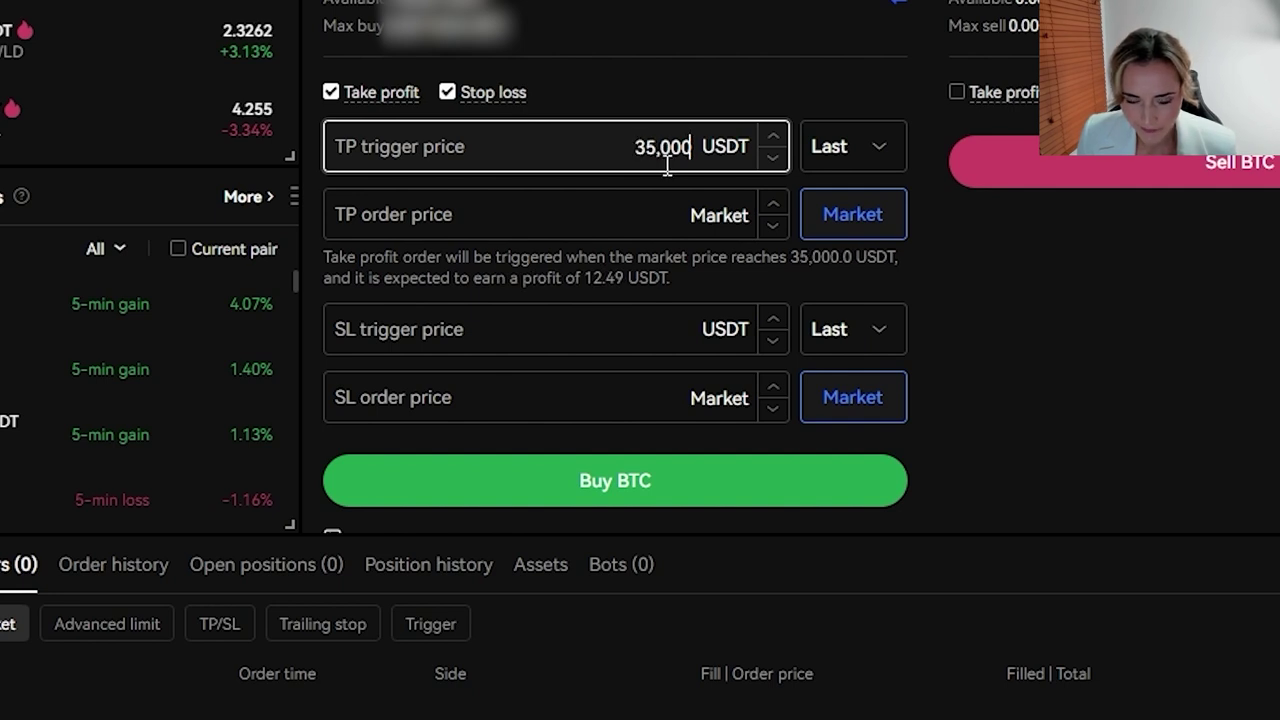
left_click(668, 207)
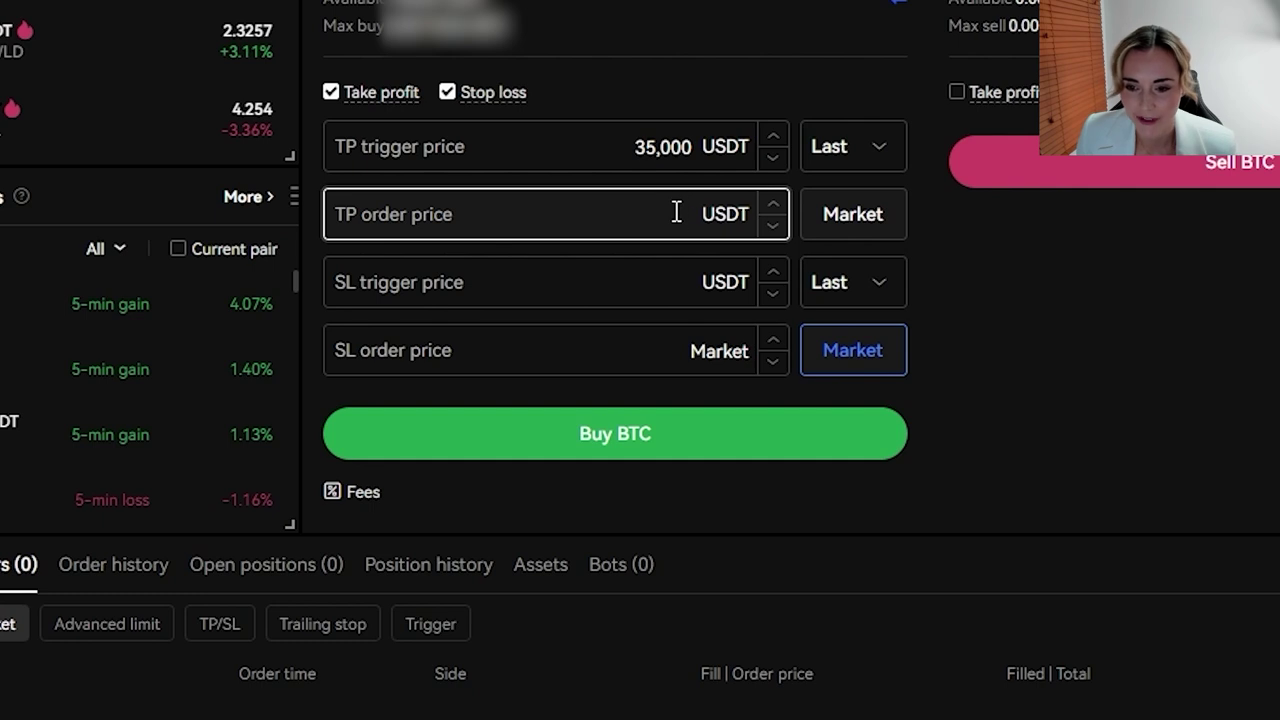
left_click(867, 220)
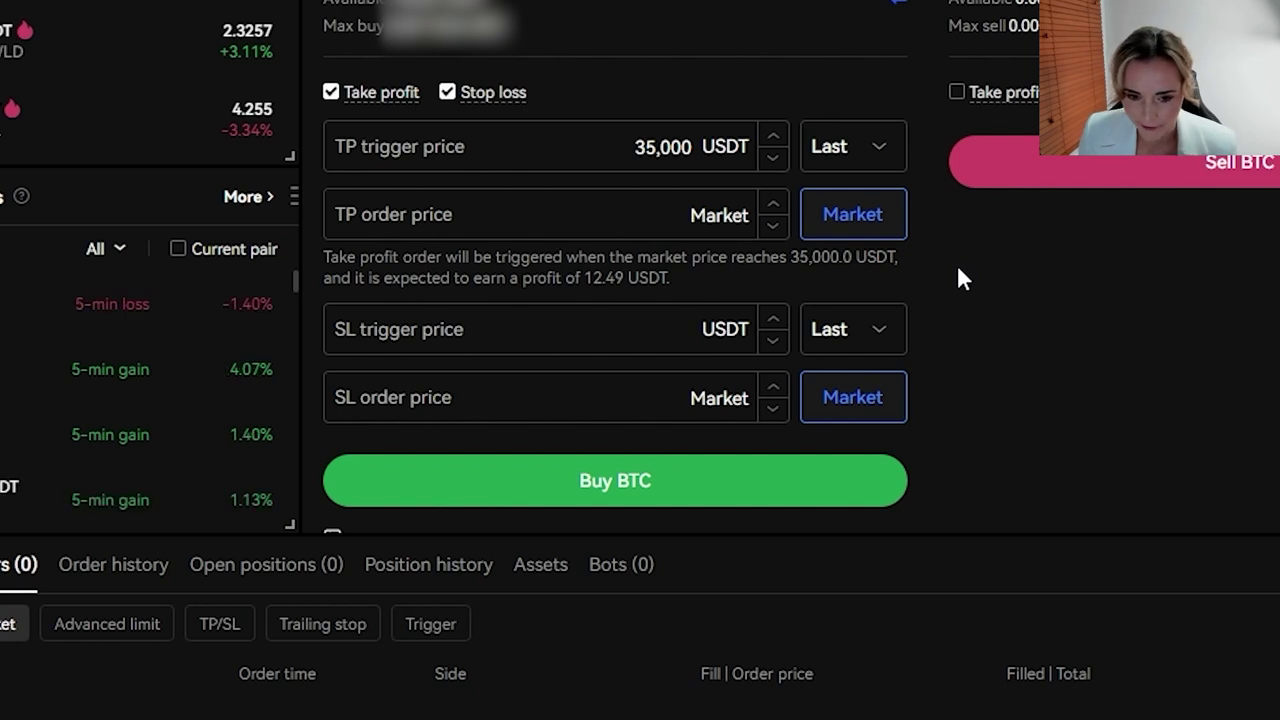
- Set the stop-loss trigger to 27,000 USDT and place the 28,000 limit buy
left_click(658, 329)
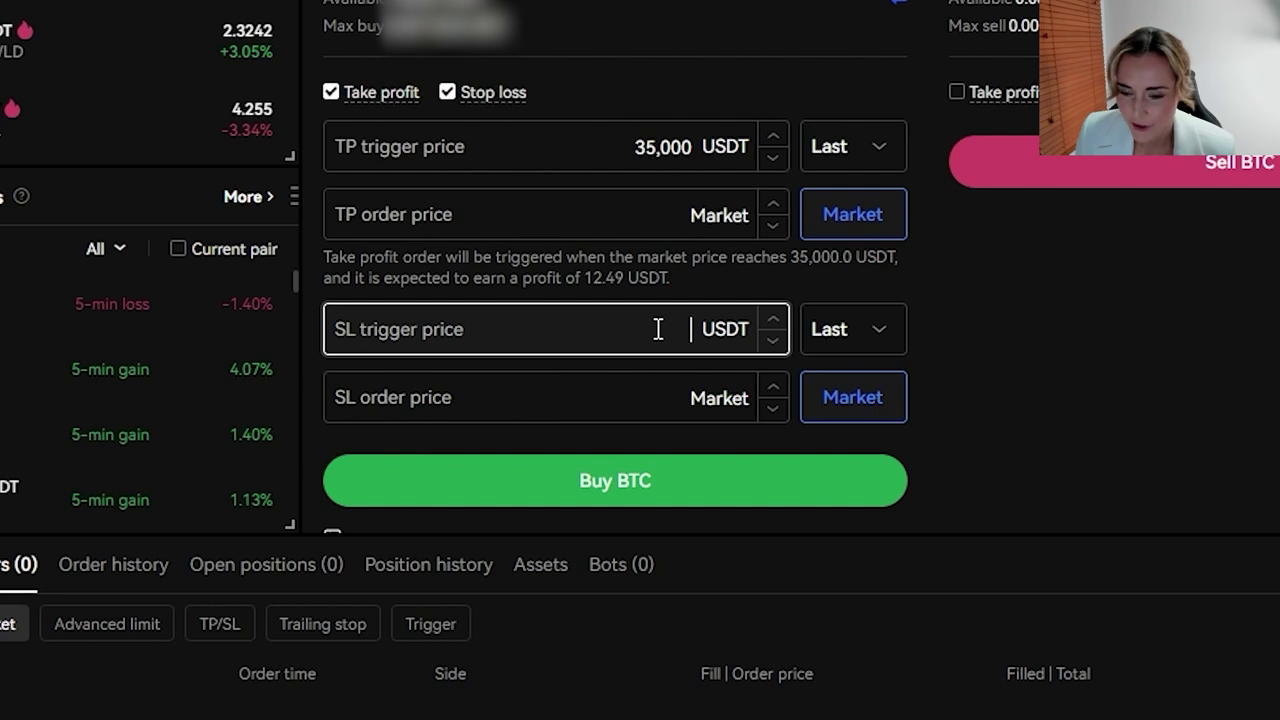
type("2700")
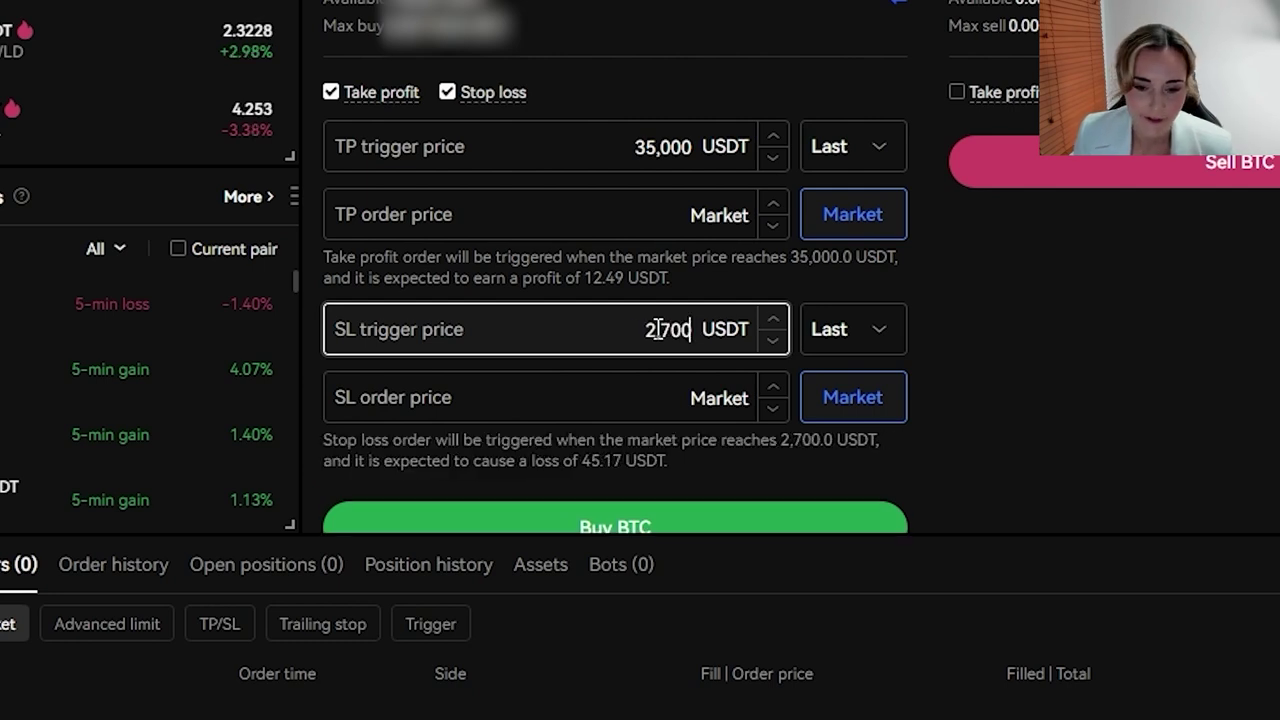
type("0")
scroll(654, 283, "down", 1)
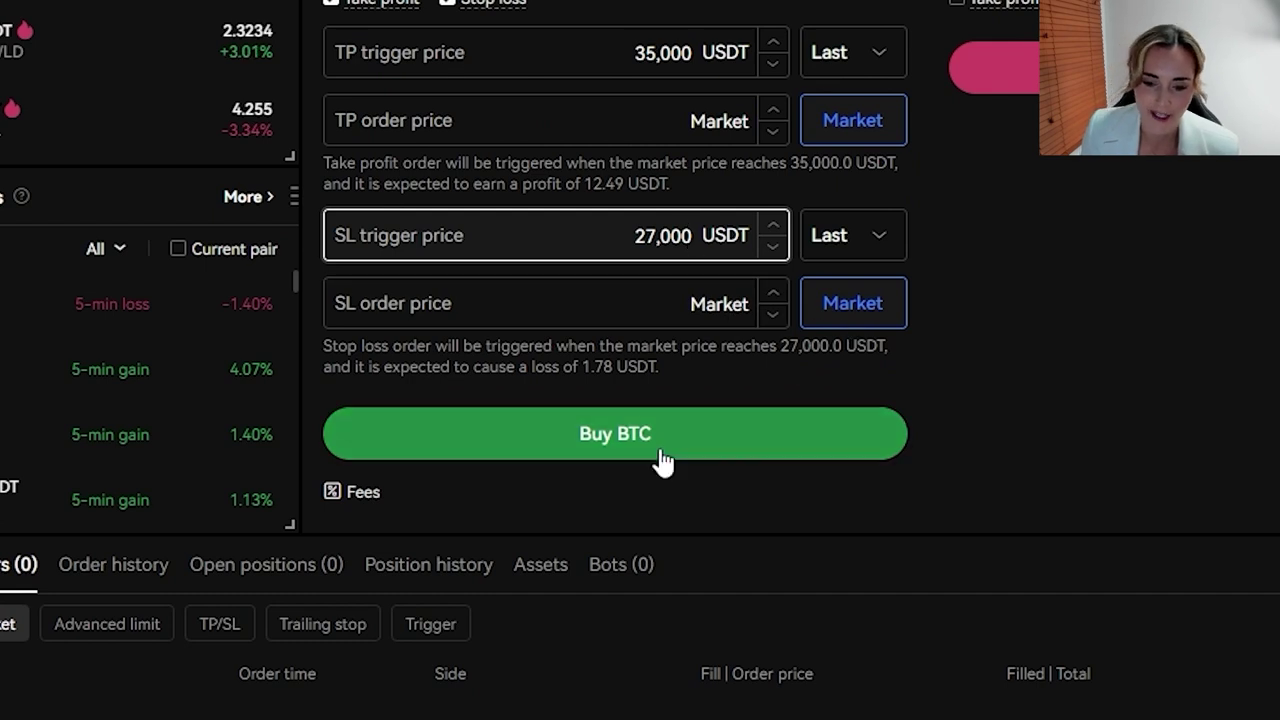
left_click(627, 440)
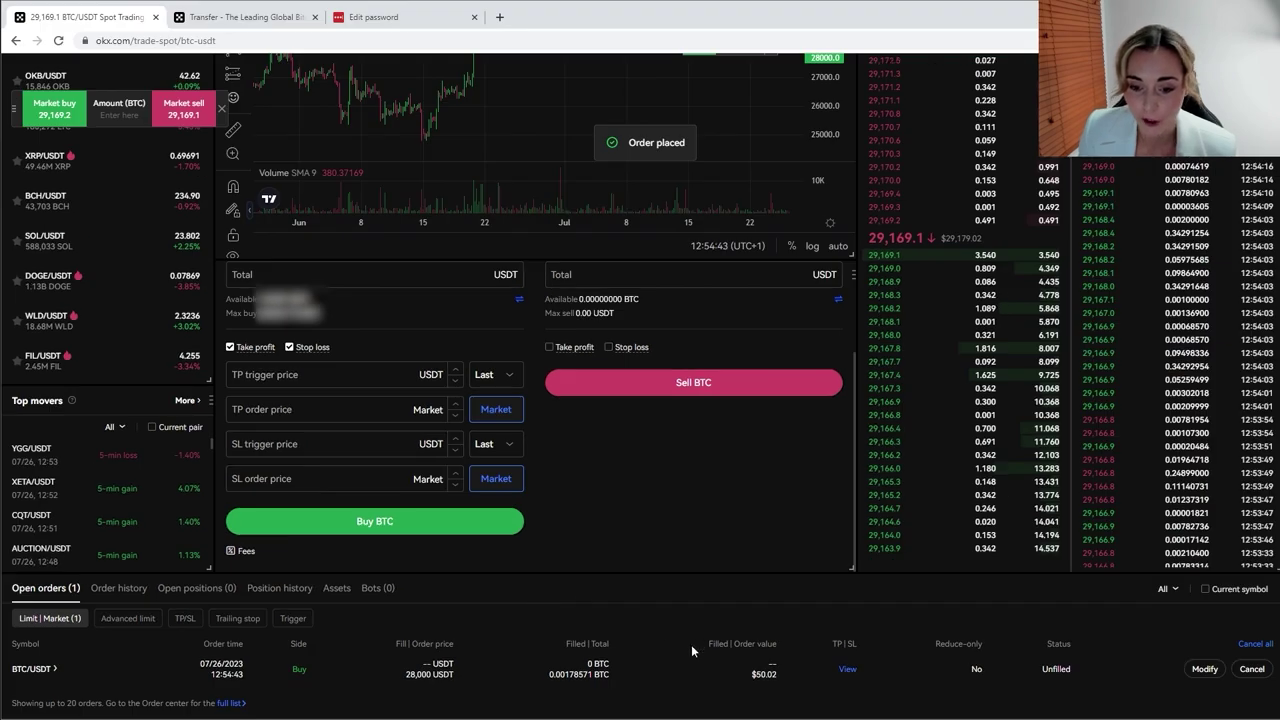
- Scroll the spot page down and back up to bring up the Trade products menu
scroll(589, 604, "down", 1)
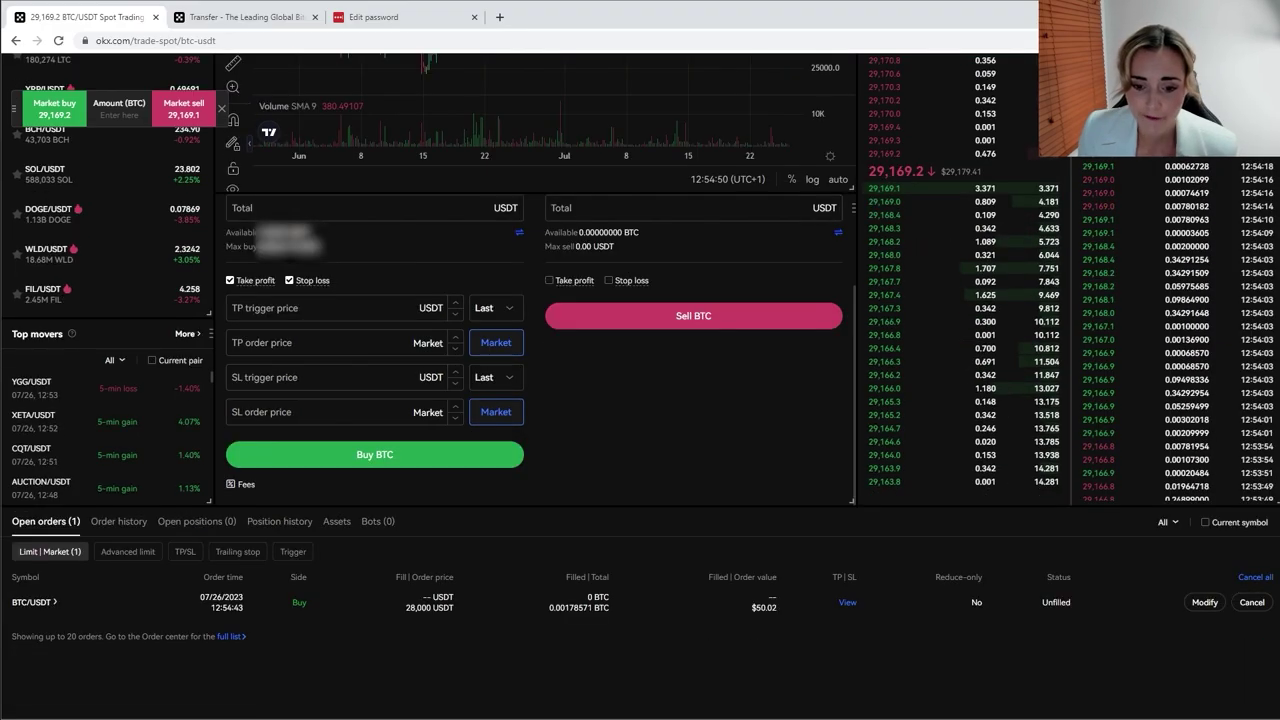
scroll(589, 604, "up", 1)
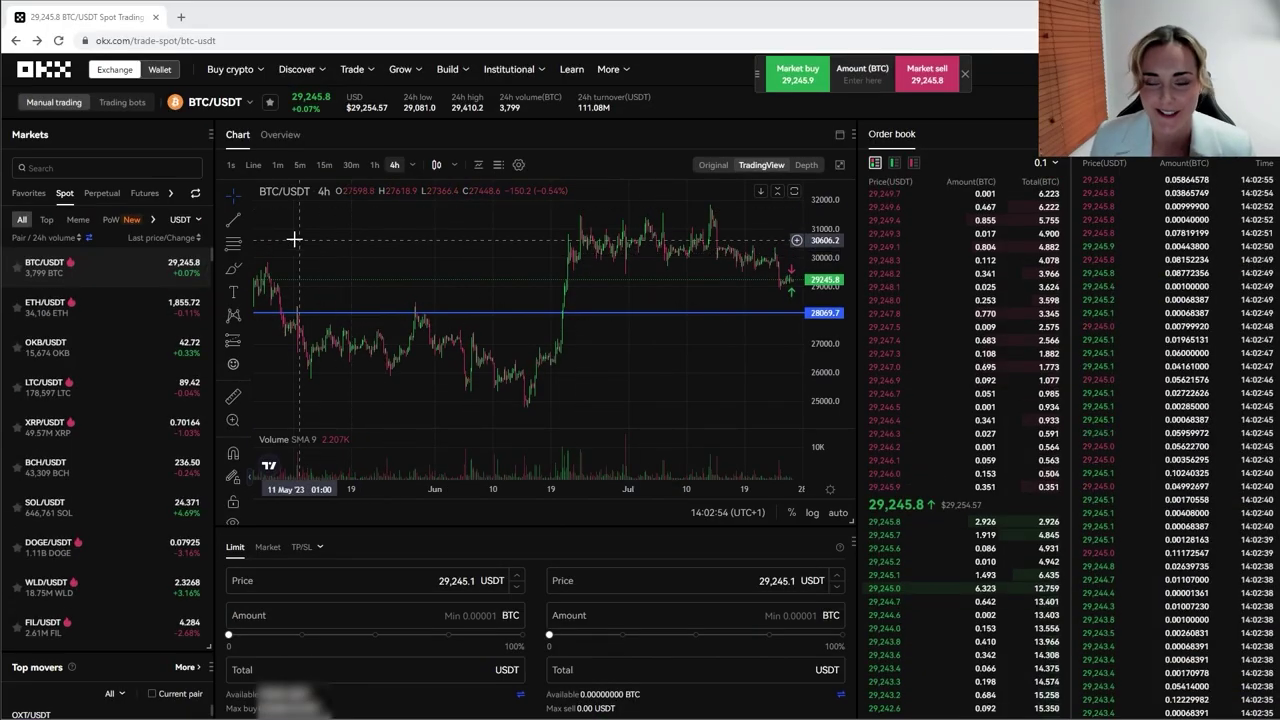
mouse_move(352, 69)
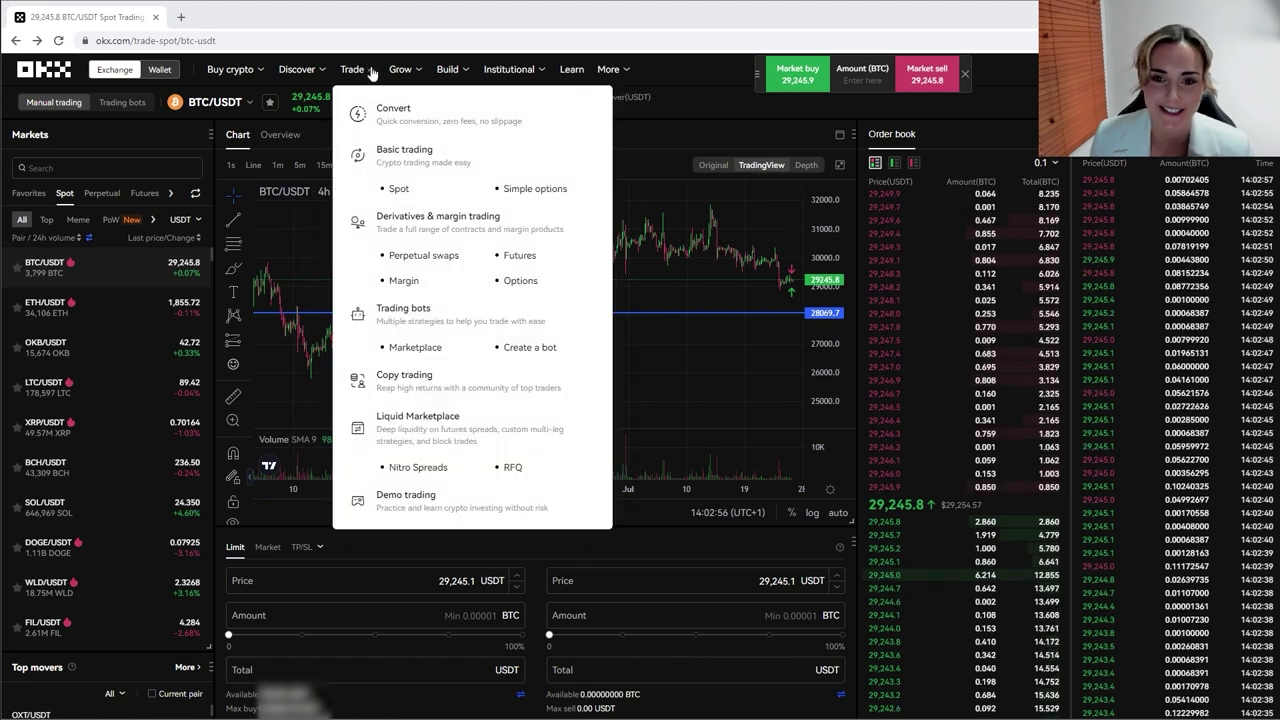
left_click(410, 283)
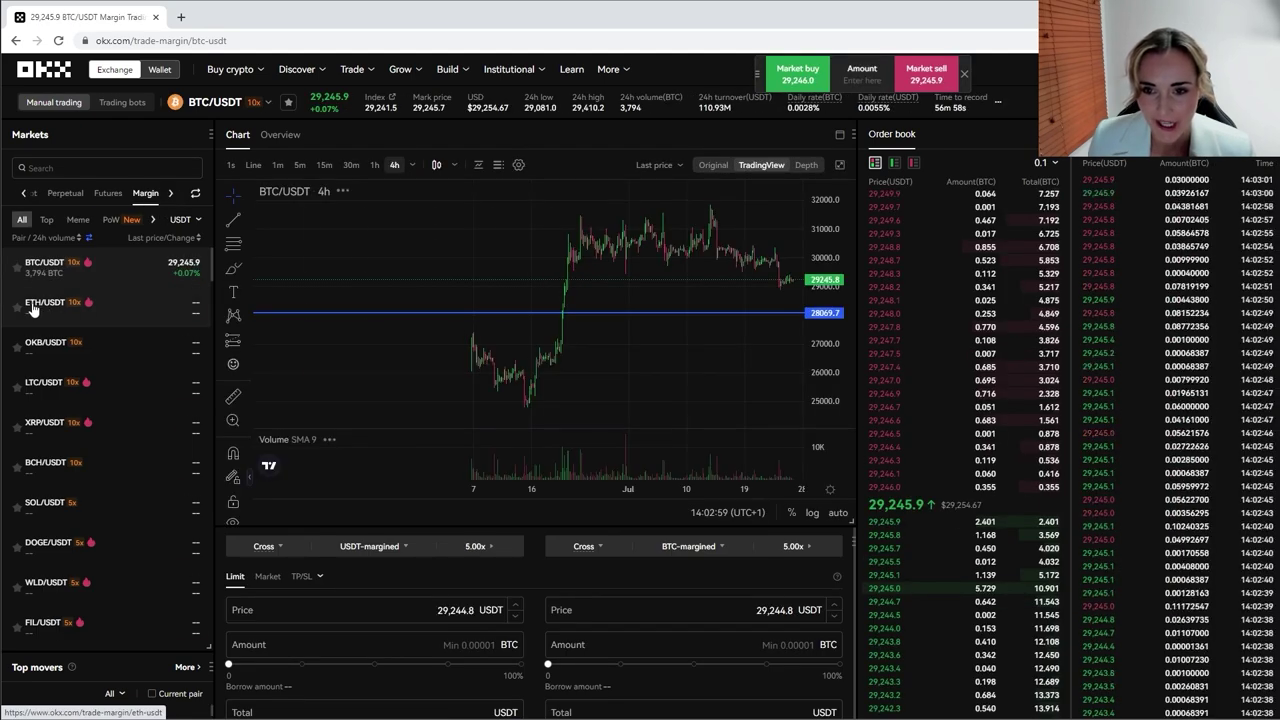
left_click(50, 303)
left_click(50, 350)
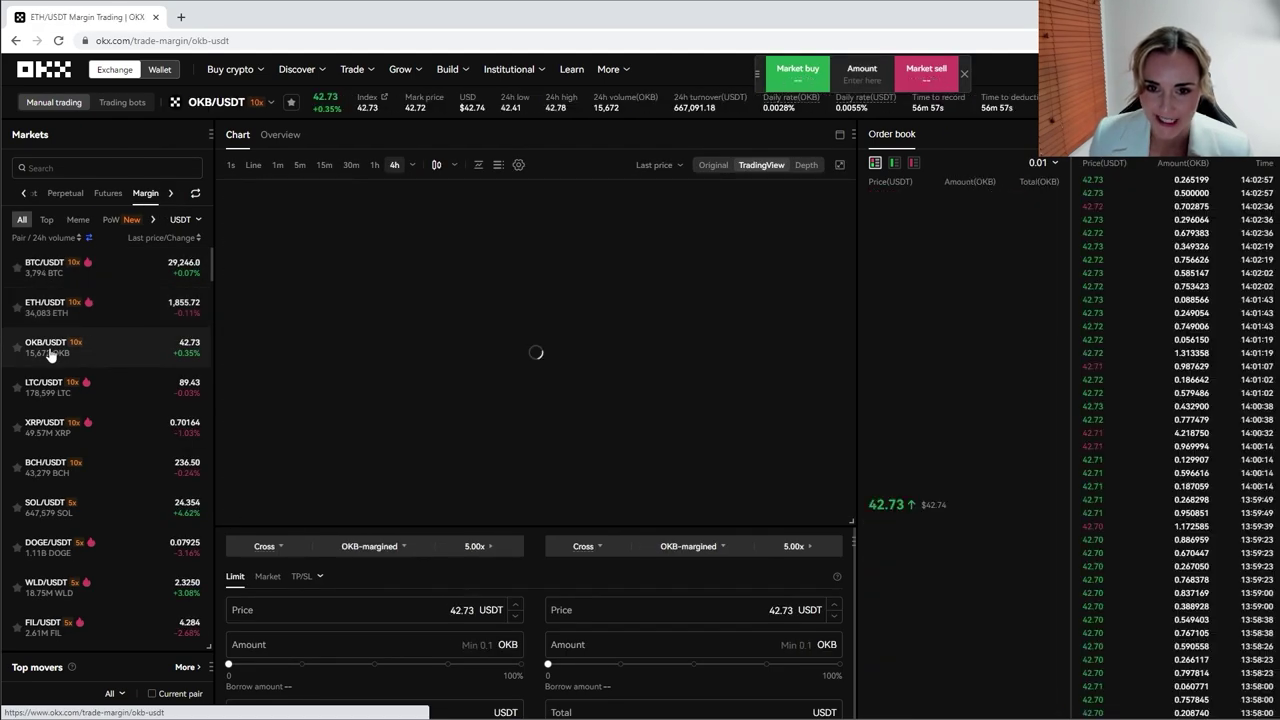
left_click(42, 270)
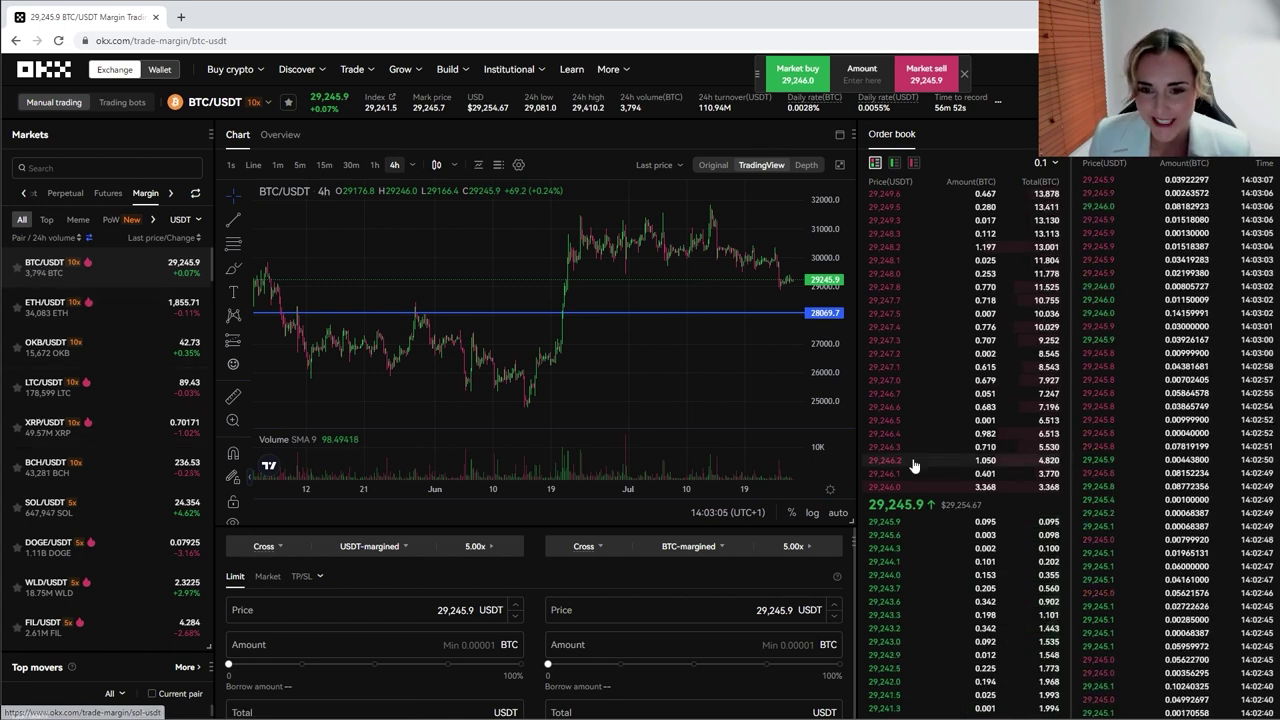
scroll(925, 455, "down", 2)
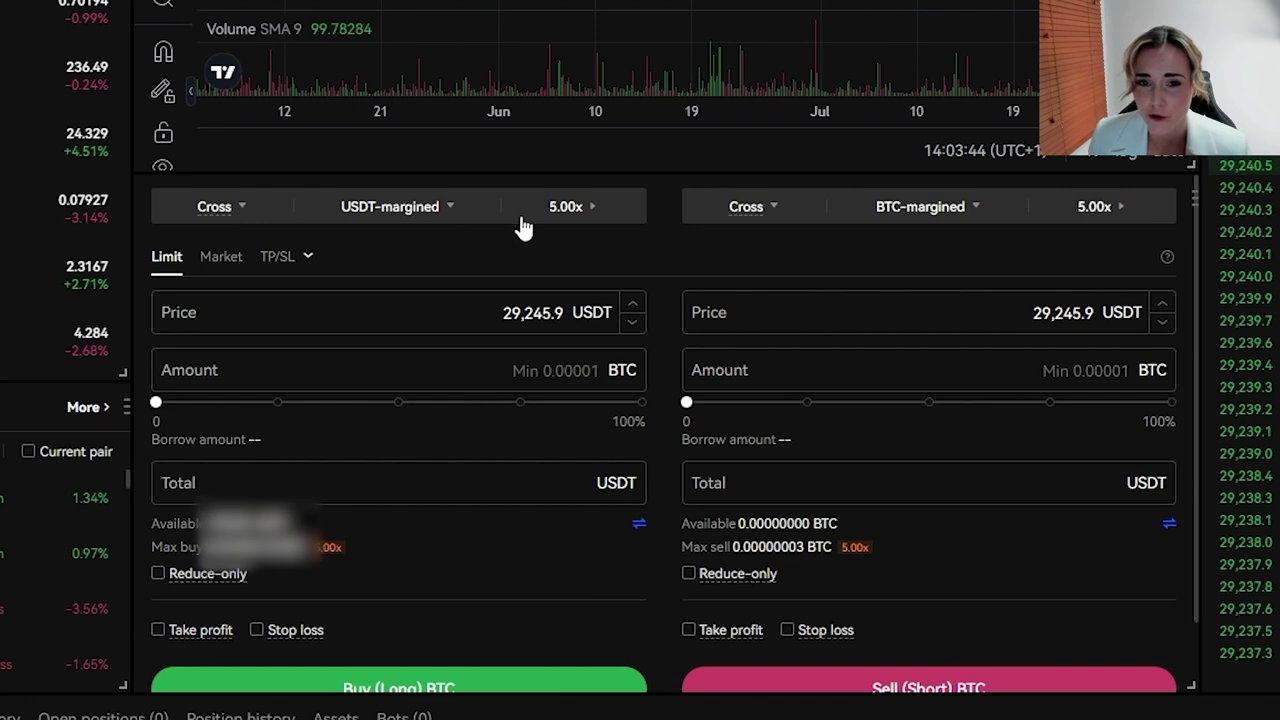
left_click(245, 225)
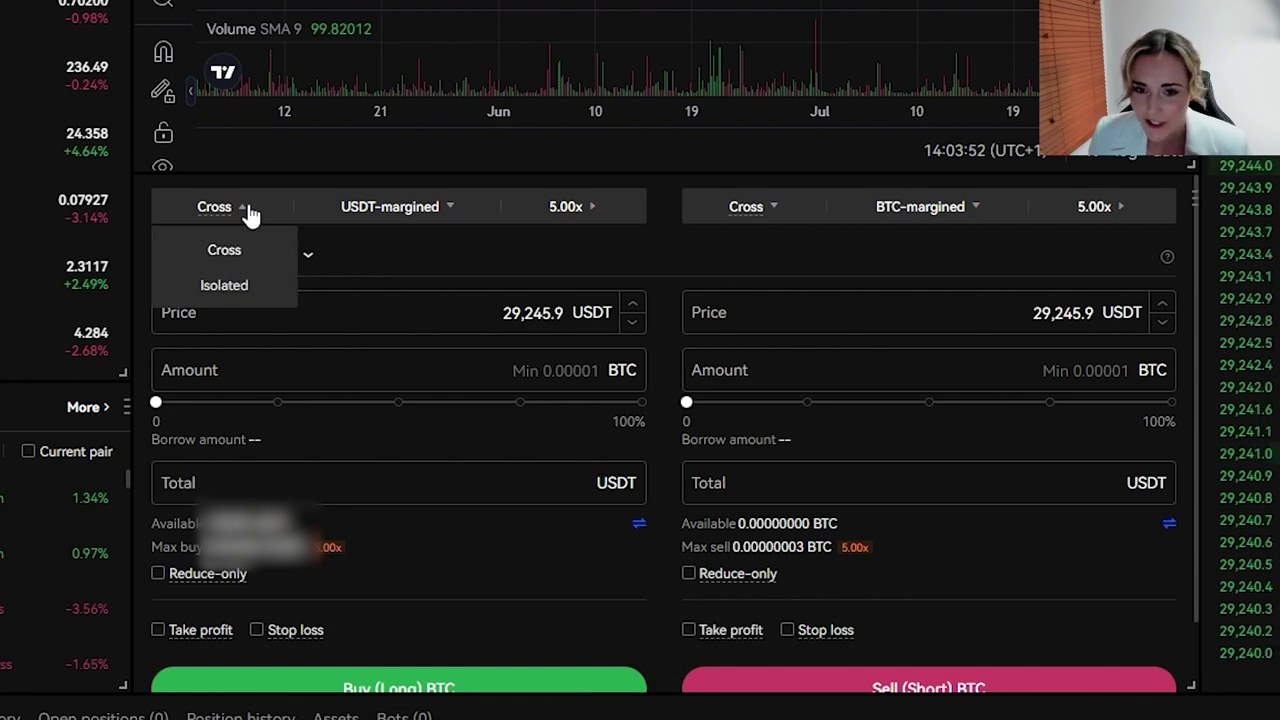
left_click(379, 236)
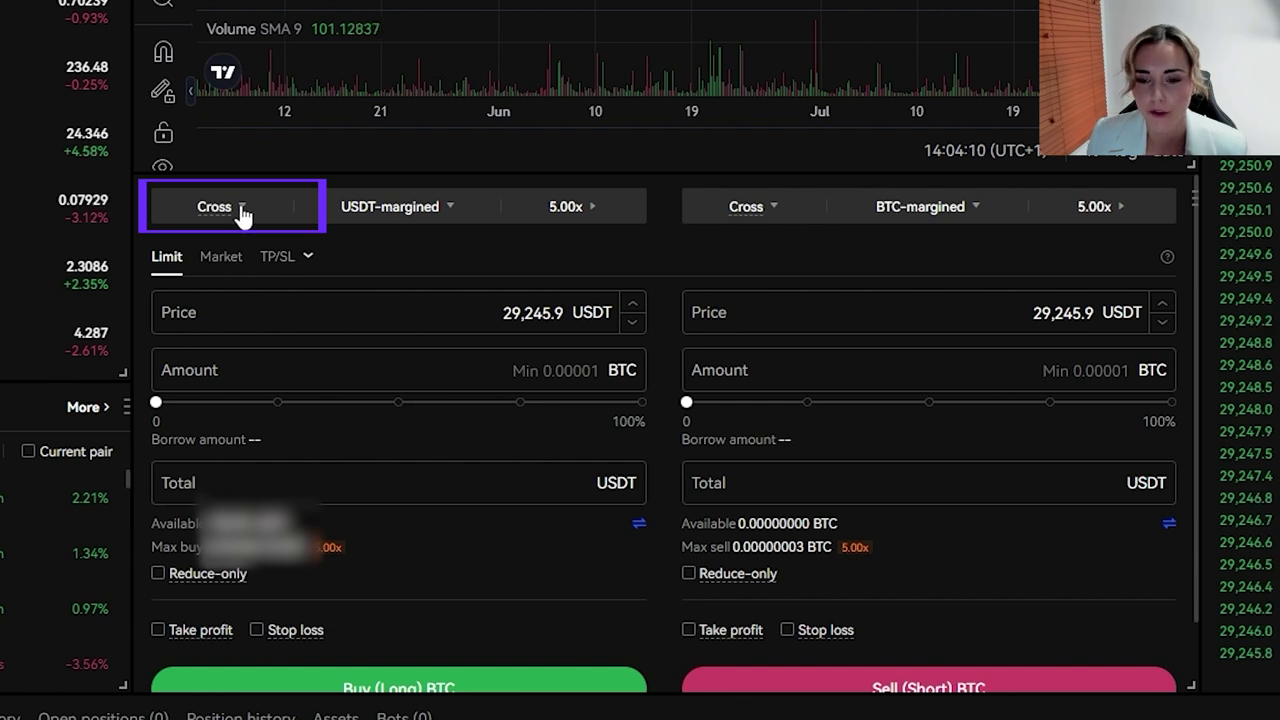
left_click(242, 212)
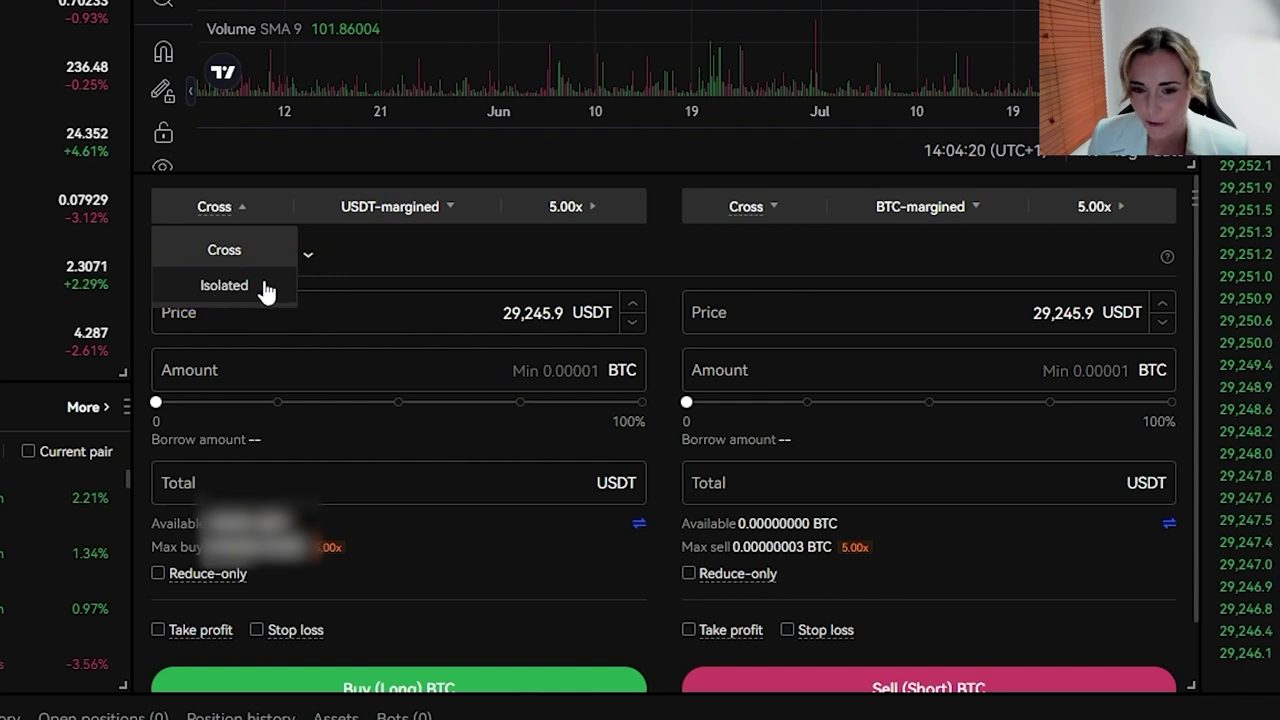
left_click(422, 256)
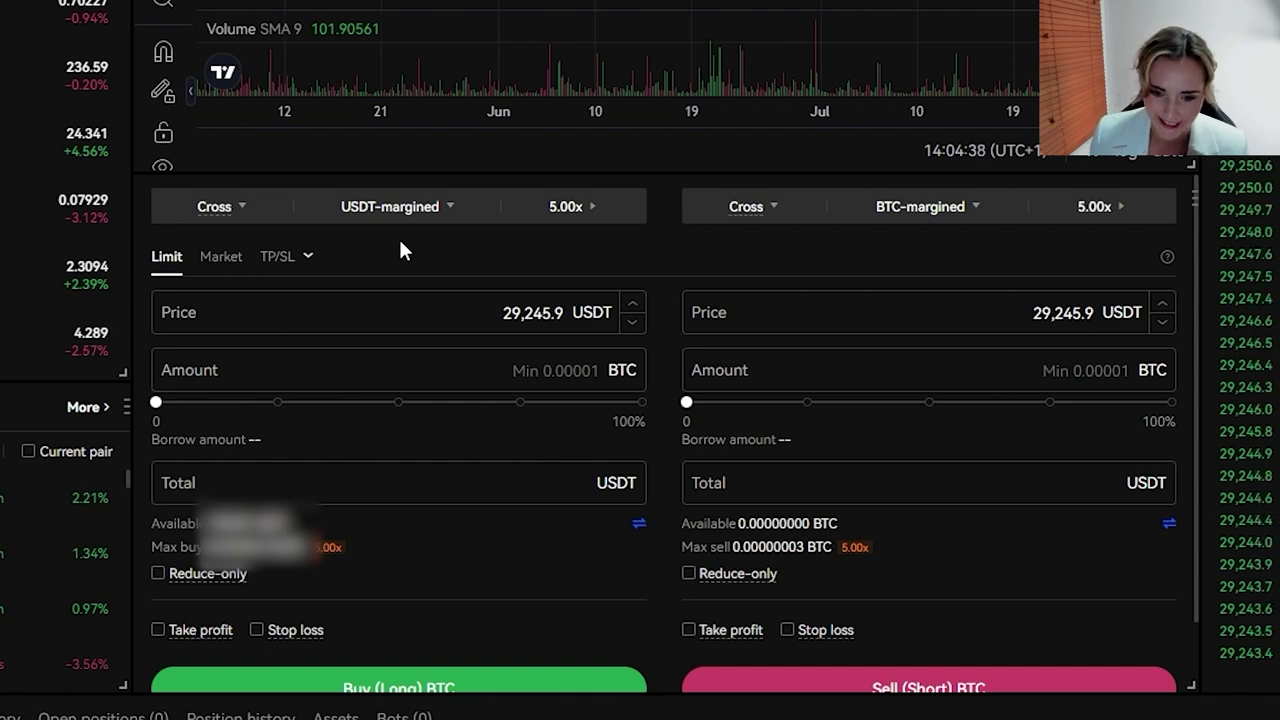
left_click(450, 216)
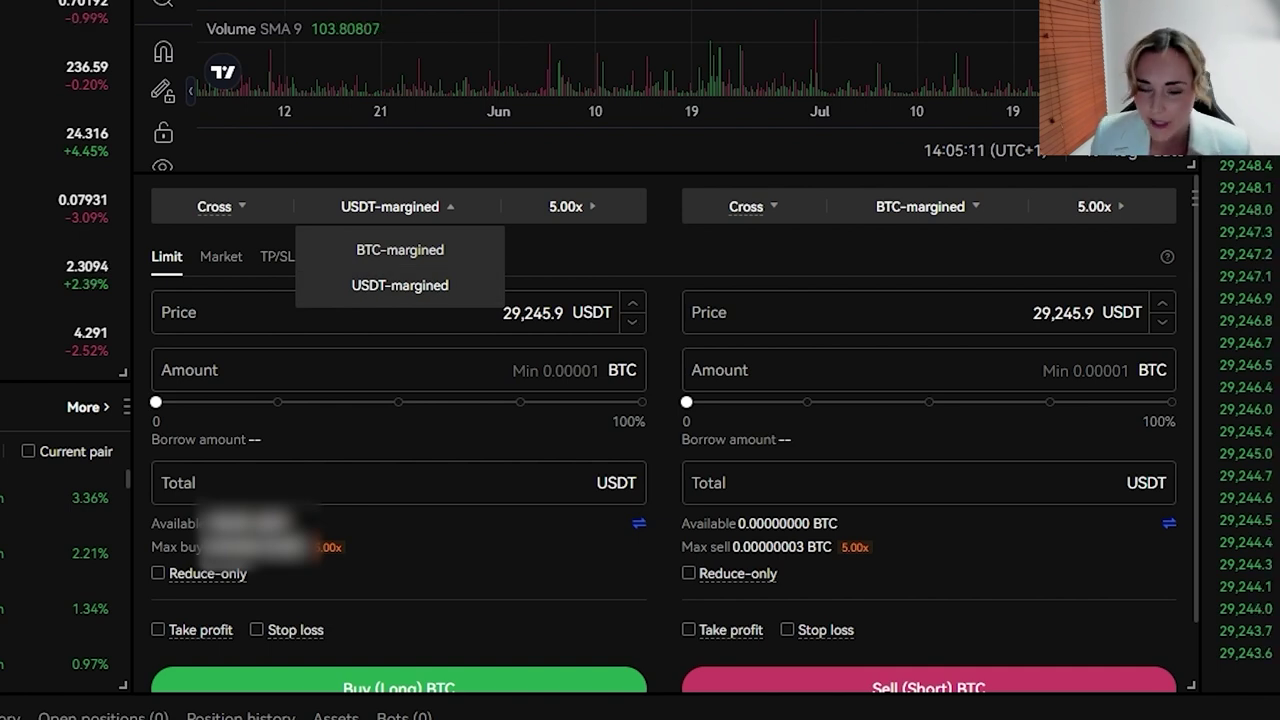
left_click(412, 286)
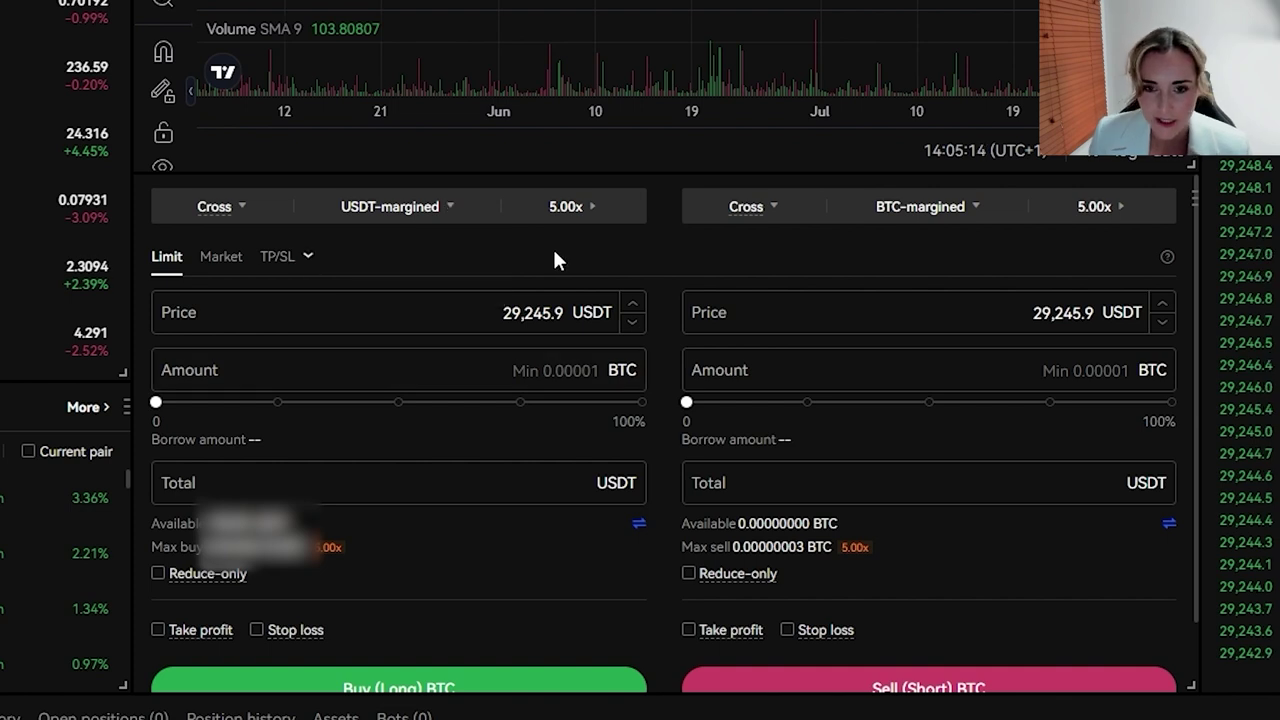
- Keep 5x leverage on the BTC/USDT margin buy side, confirming past the high-leverage warning
left_click(597, 214)
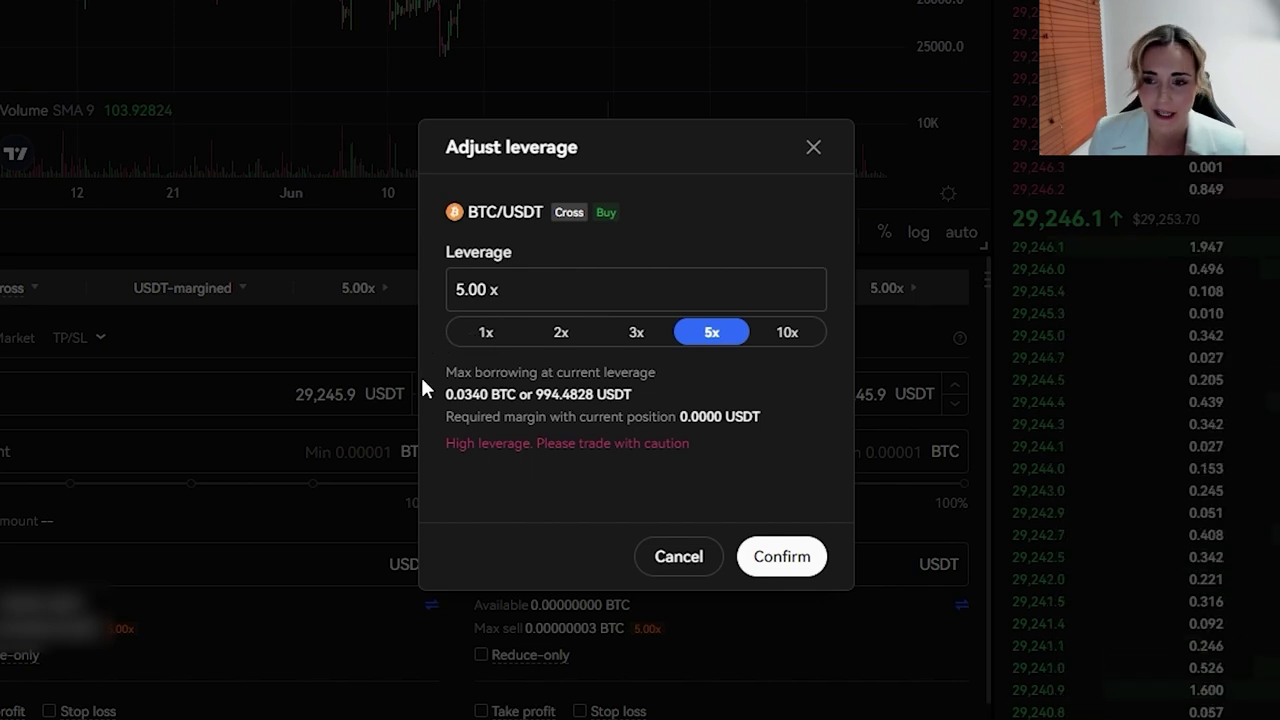
left_click(792, 572)
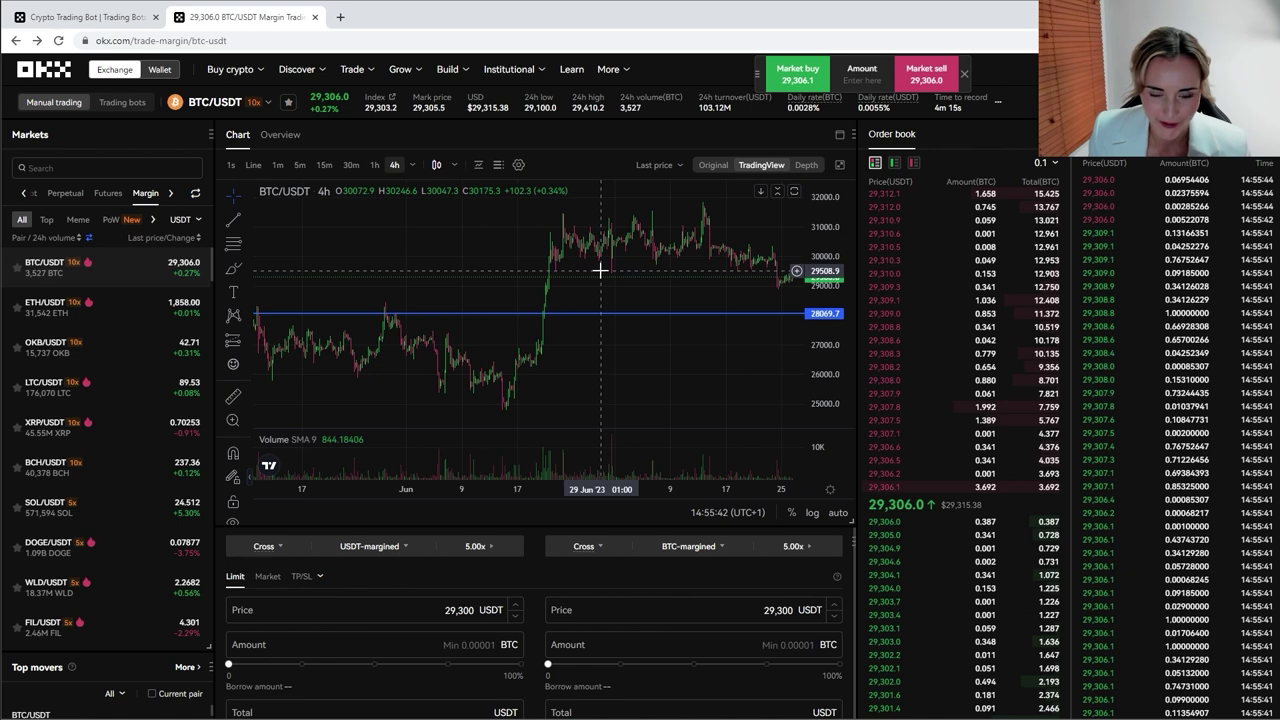
mouse_move(352, 69)
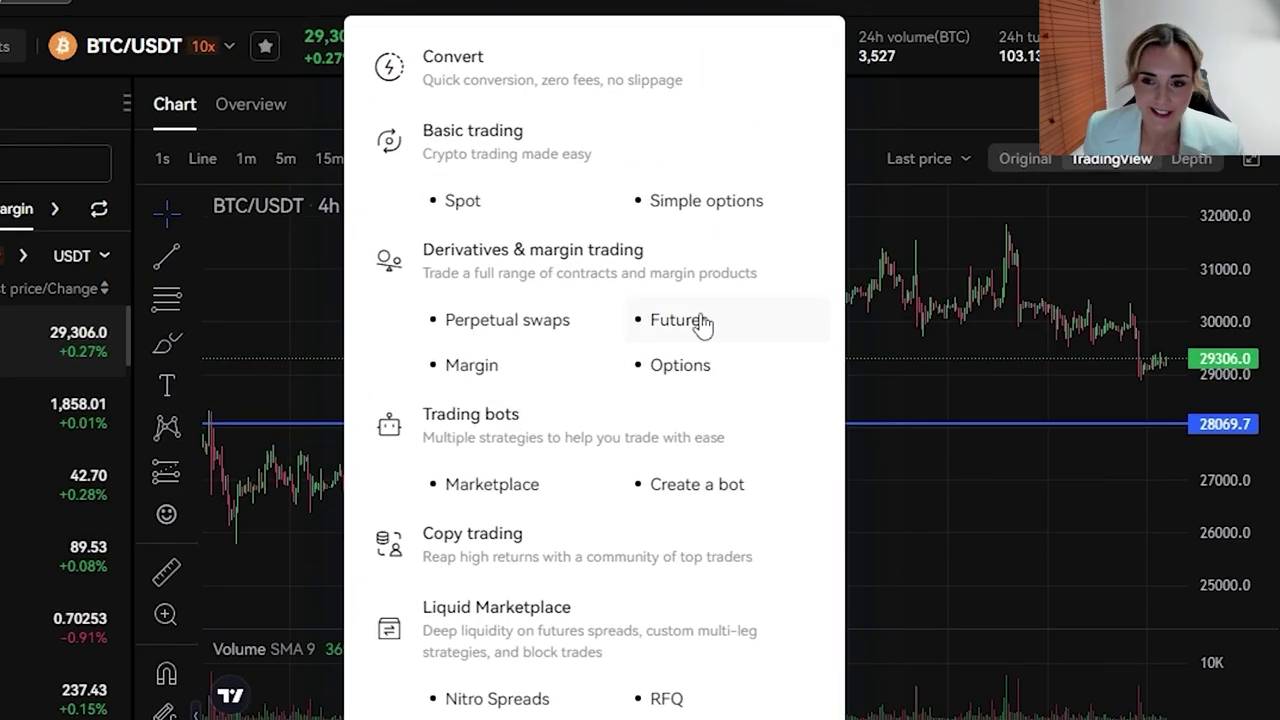
- Choose Futures in the Trade menu to load the BTCUSDC weekly contract expiring 0728
left_click(700, 321)
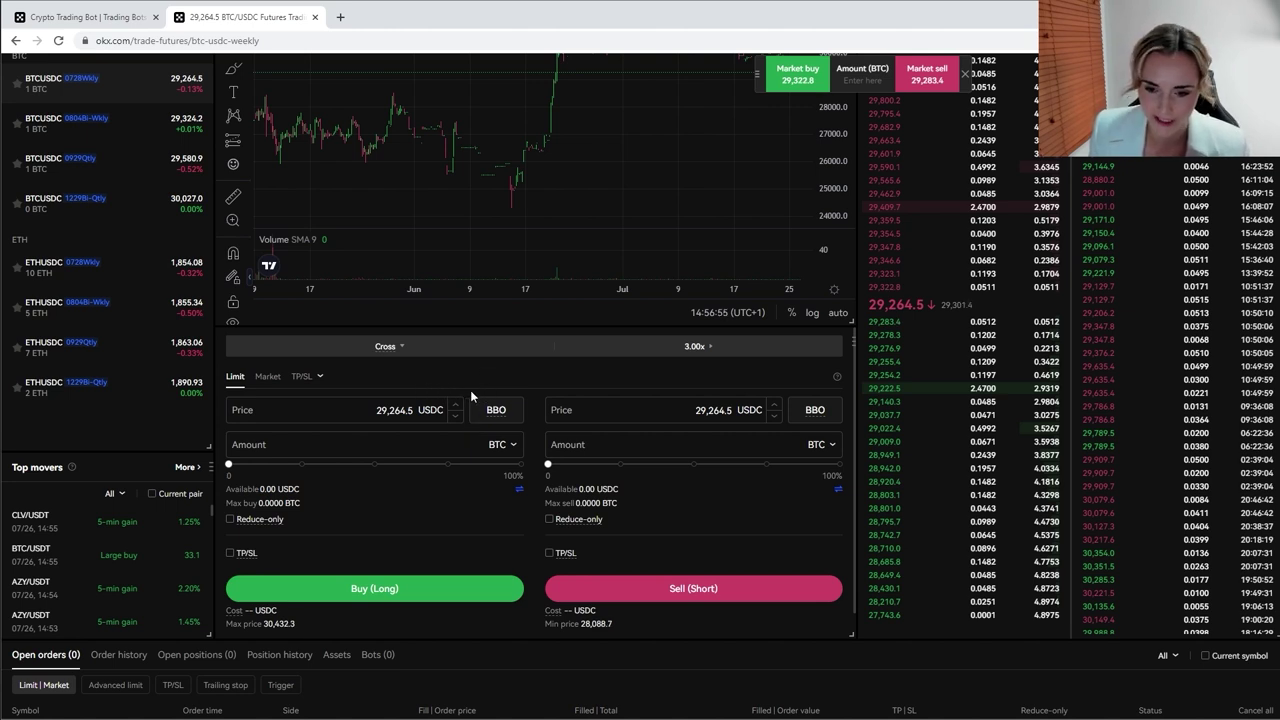
left_click(516, 410)
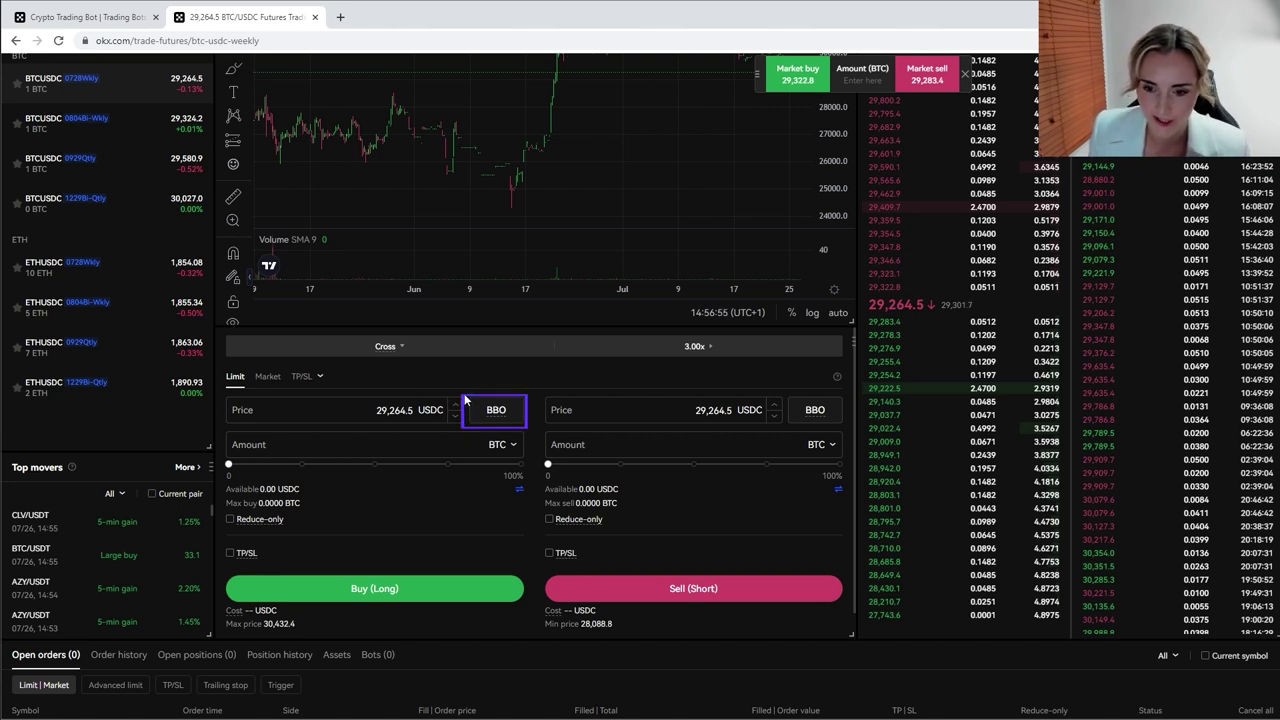
left_click(512, 410)
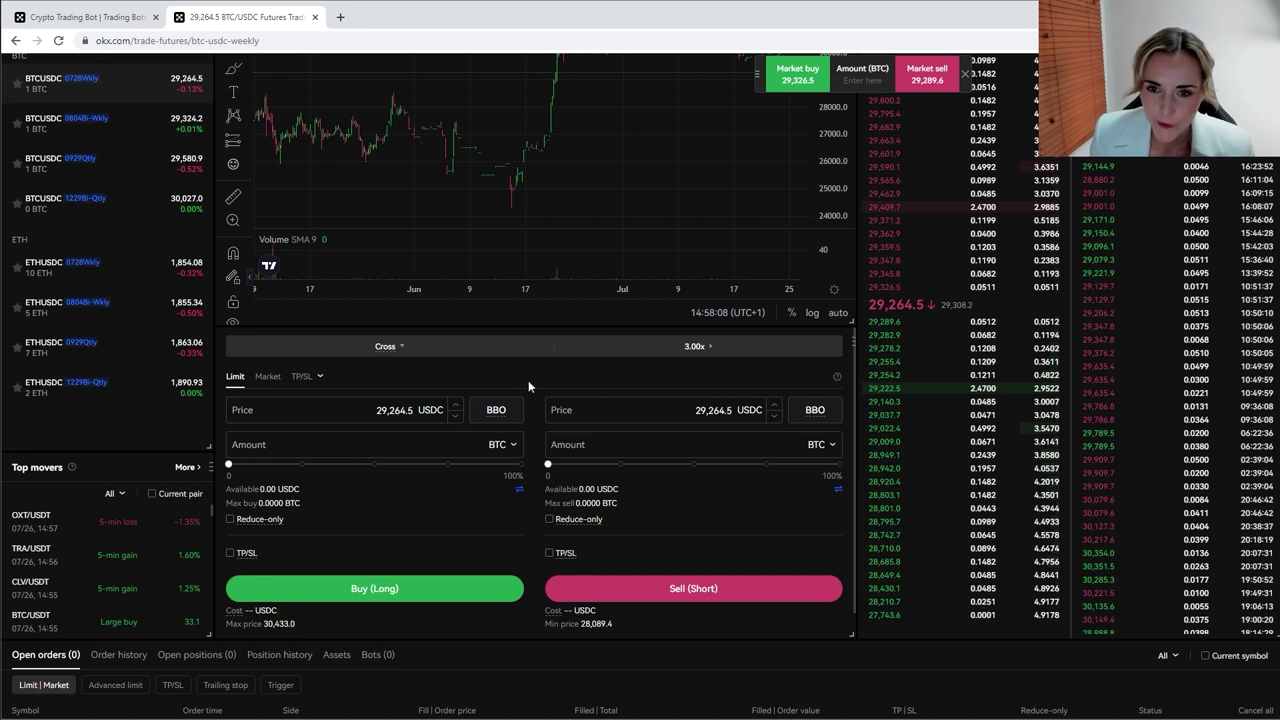
left_click(404, 347)
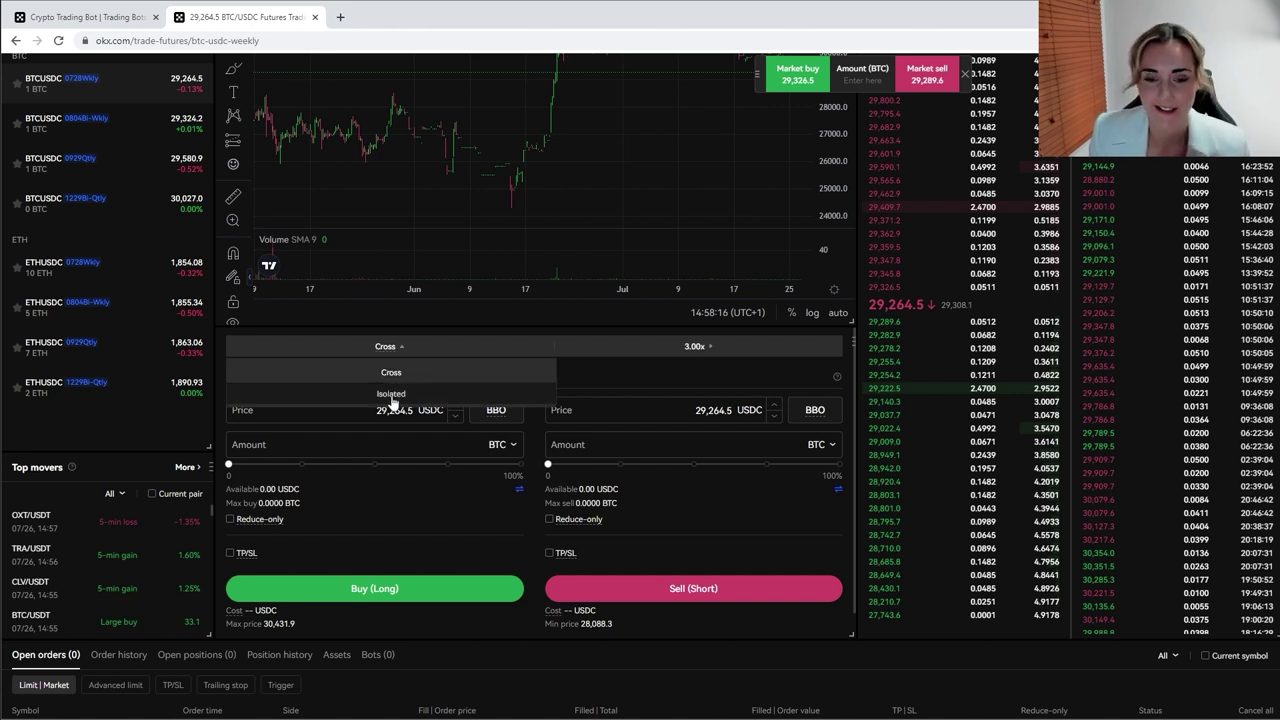
left_click(623, 376)
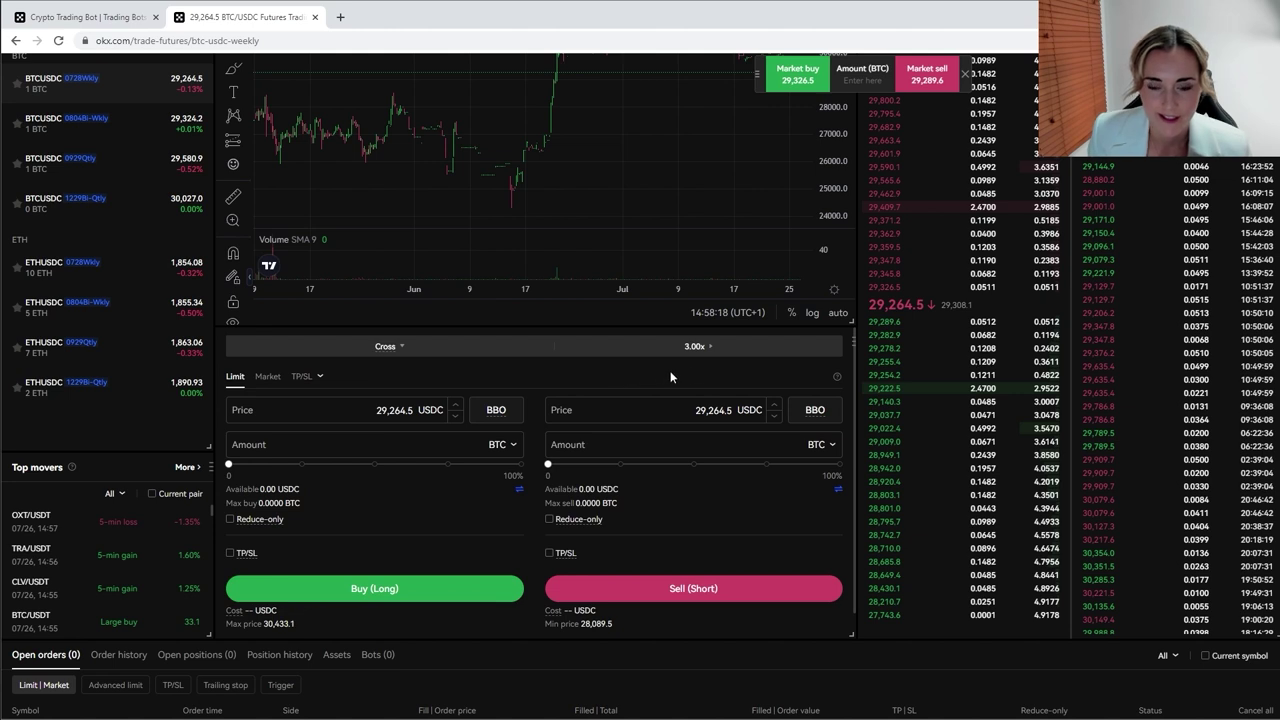
left_click(709, 347)
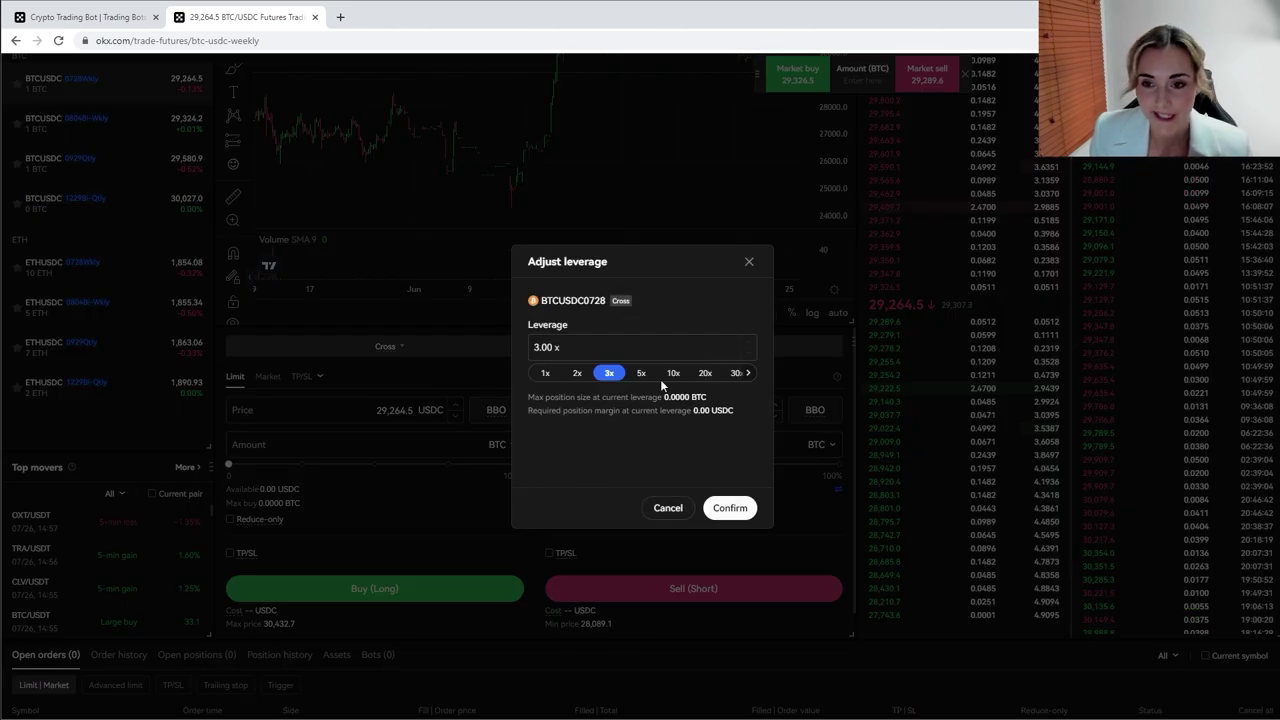
left_click(680, 512)
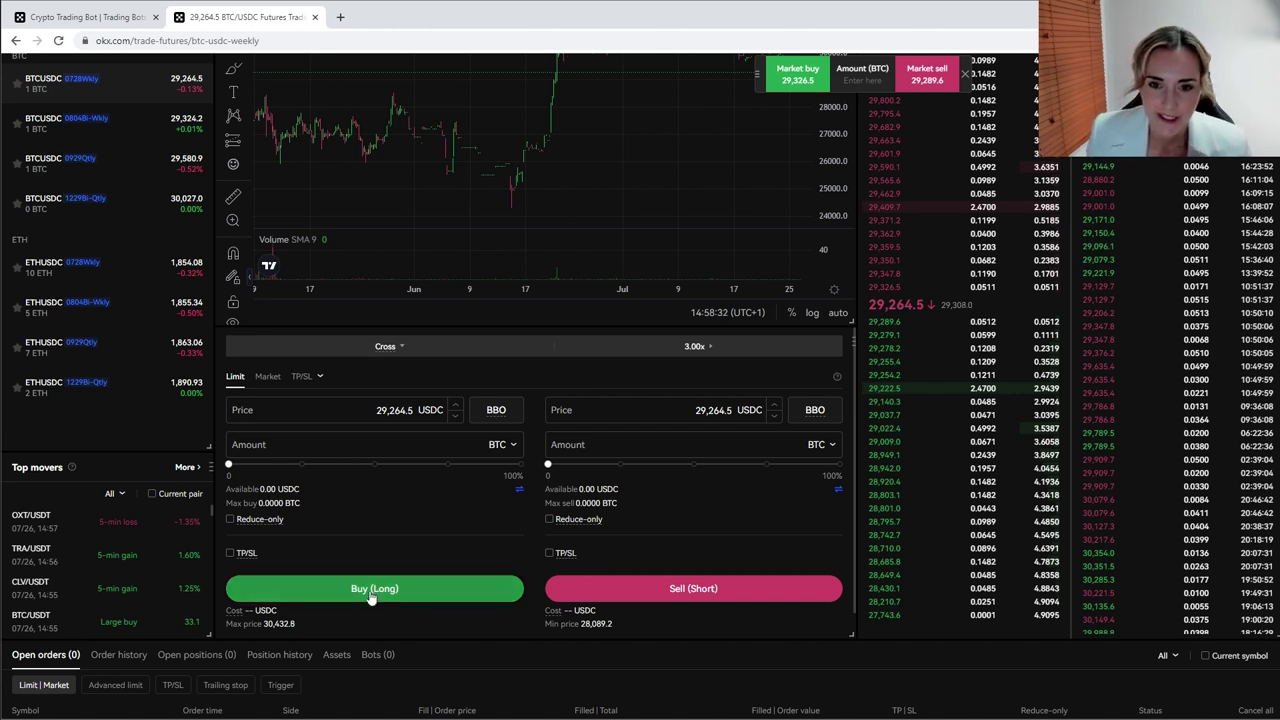
left_click(266, 377)
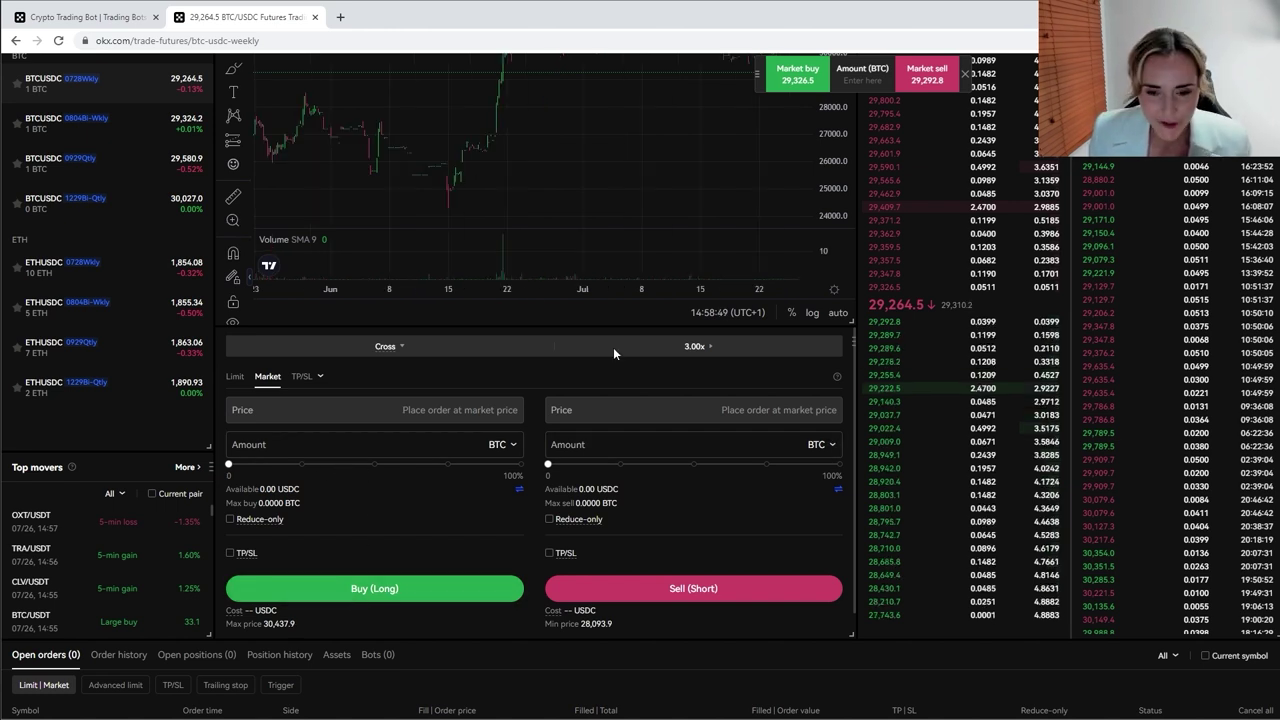
scroll(445, 200, "down", 3)
scroll(871, 340, "up", 3)
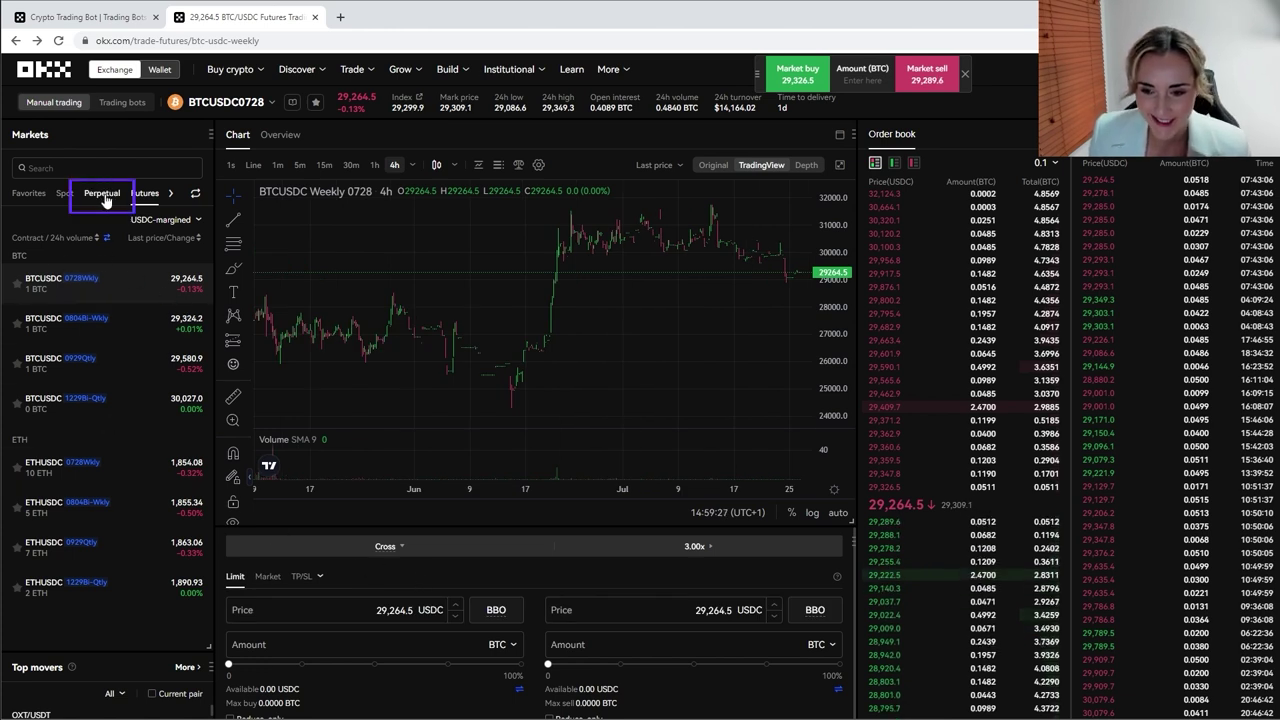
- Open BTCUSDT Perp from the Perpetual markets list
left_click(105, 197)
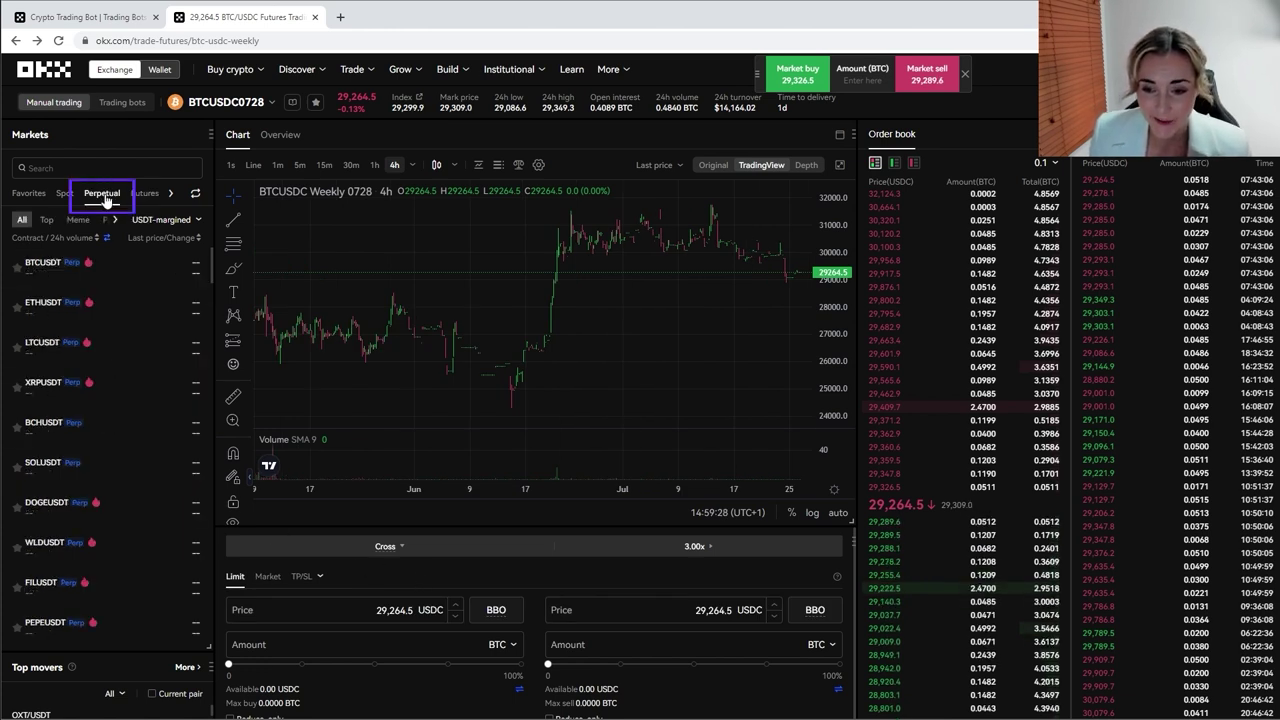
left_click(48, 275)
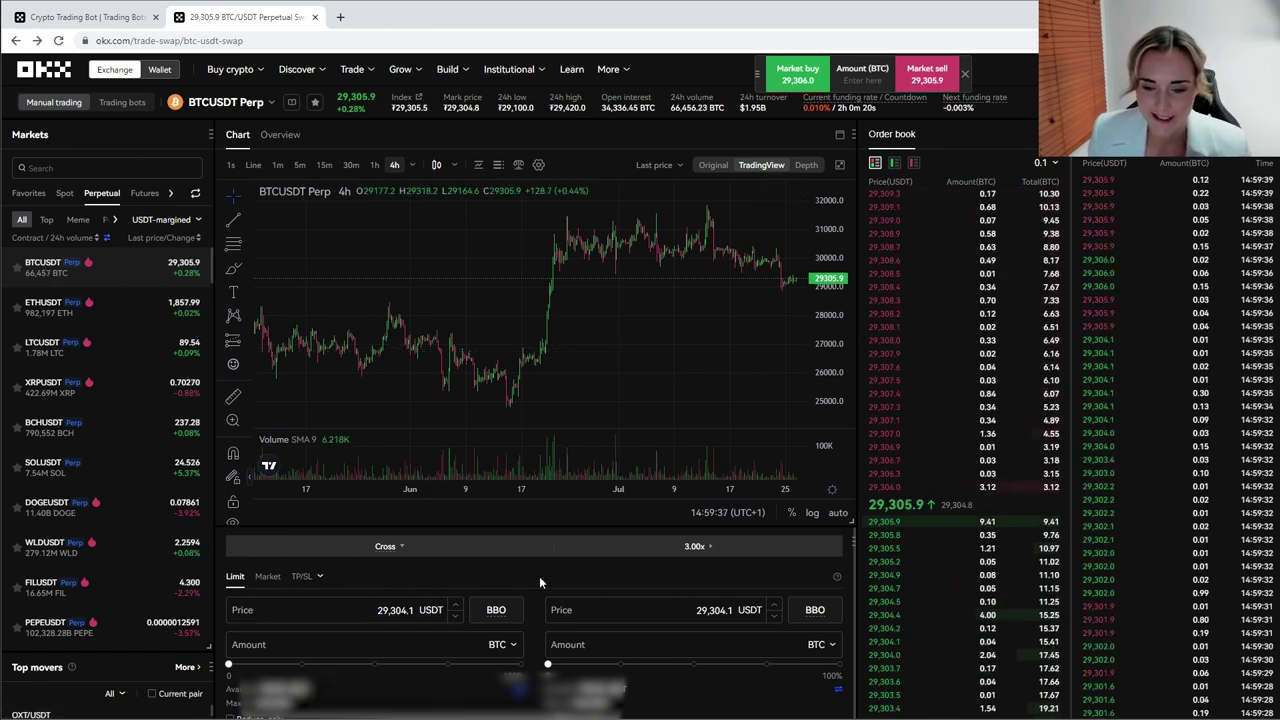
scroll(540, 581, "down", 1)
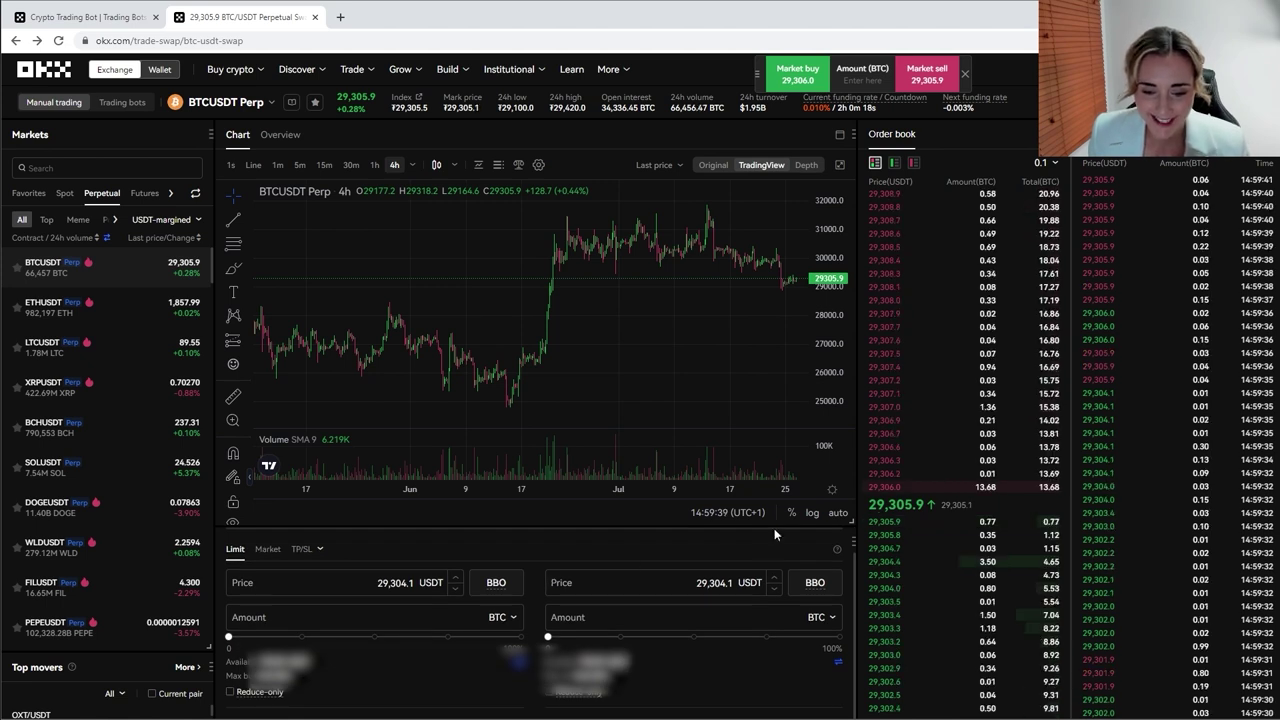
scroll(921, 505, "down", 1)
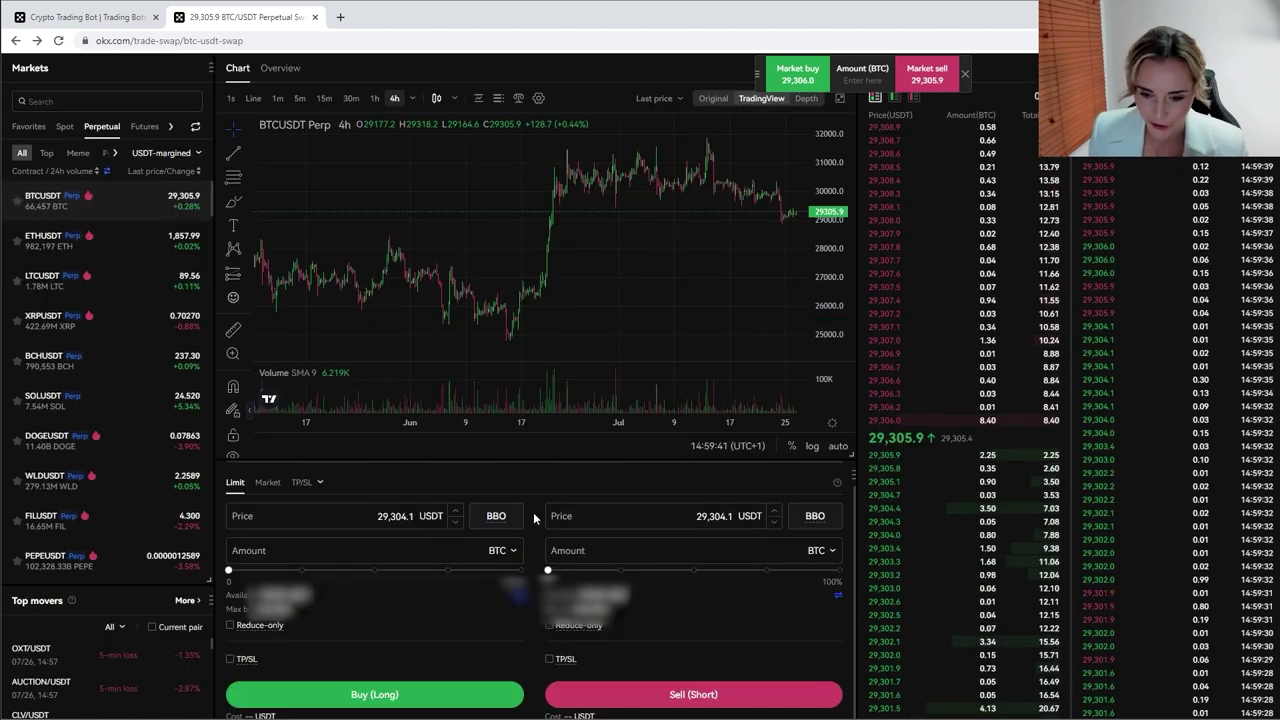
scroll(539, 518, "up", 1)
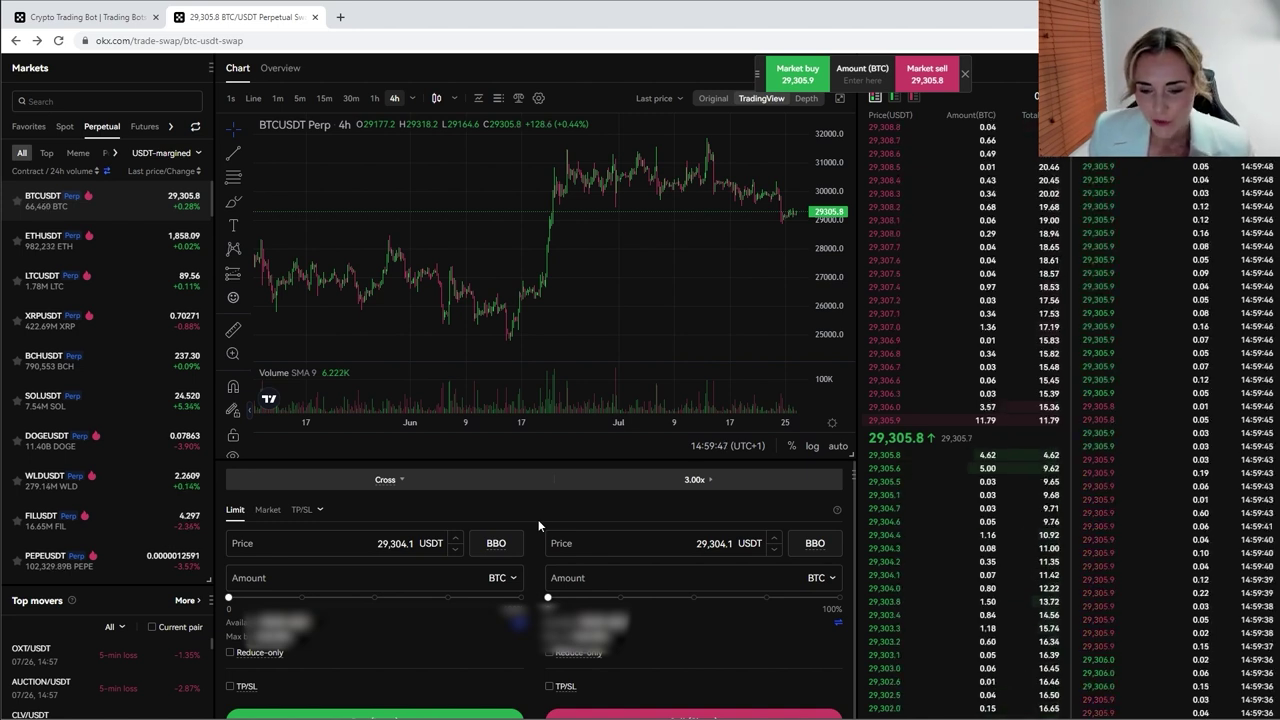
- Keep Cross margin mode and switch the order form to Market
left_click(398, 482)
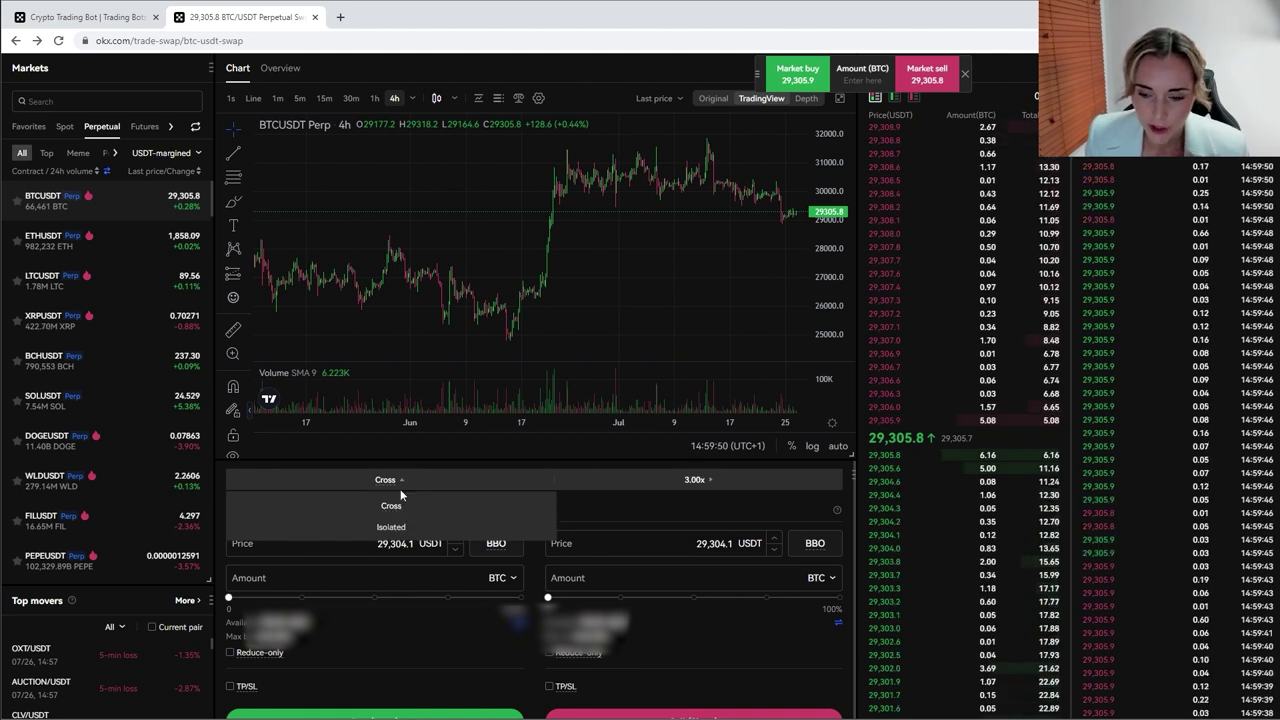
left_click(706, 499)
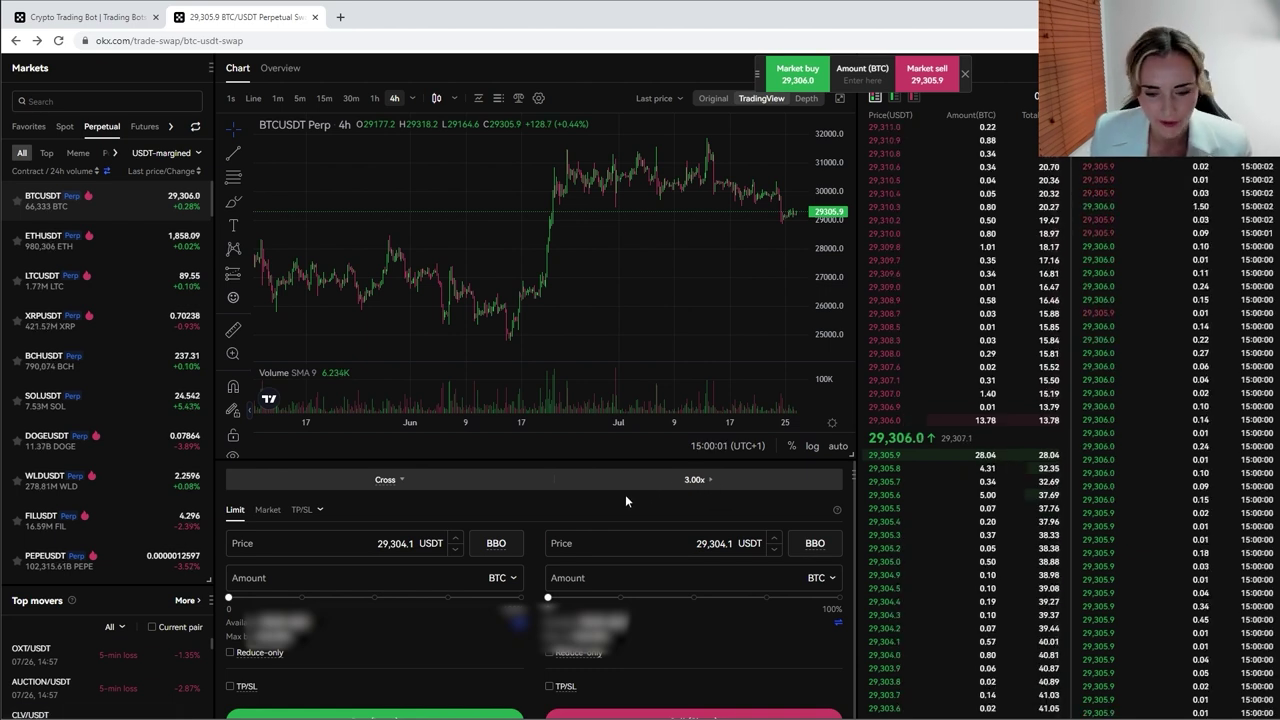
left_click(267, 509)
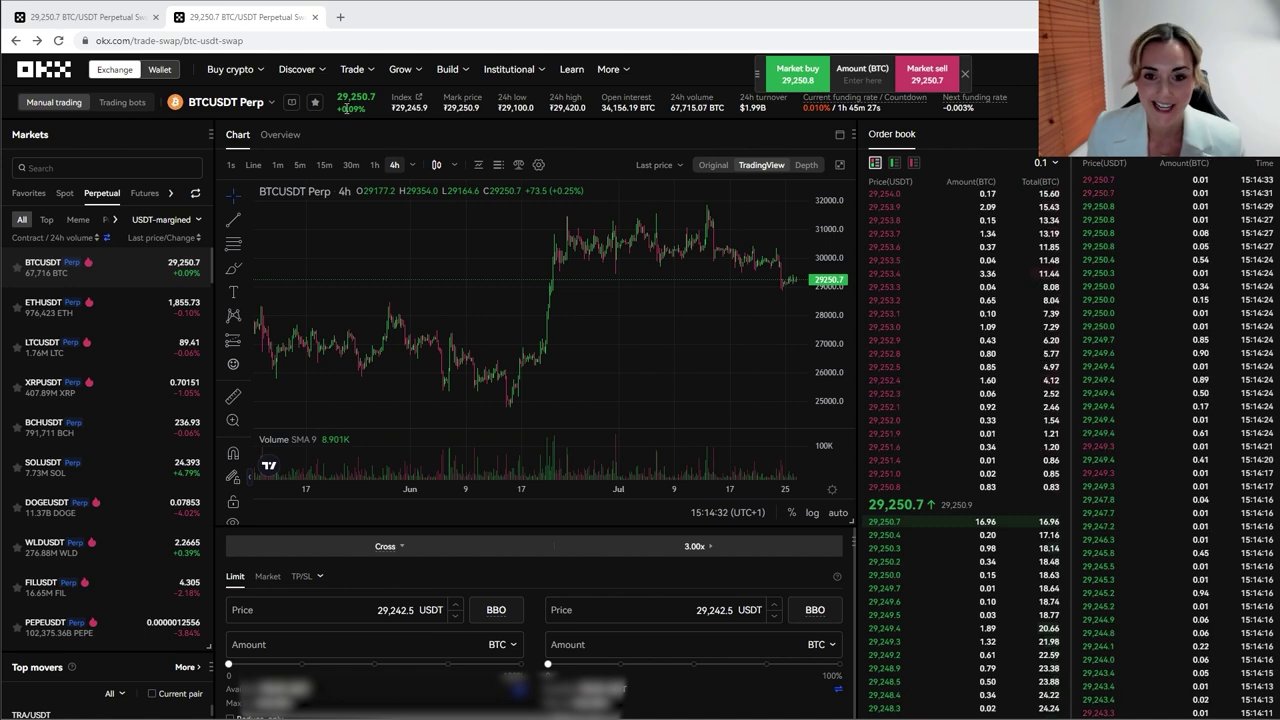
mouse_move(449, 17)
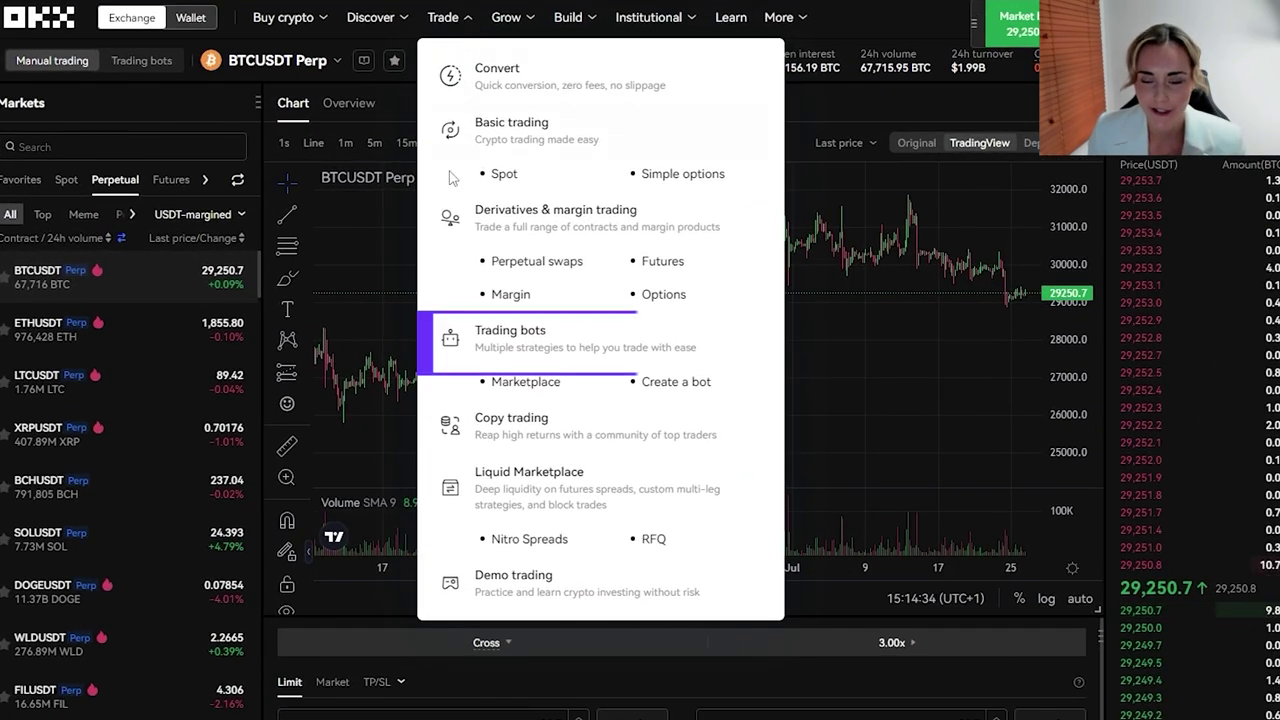
- Open Trading bots, filter to BTC spot grid bots and copy the top BTC/USDT bot
left_click(509, 340)
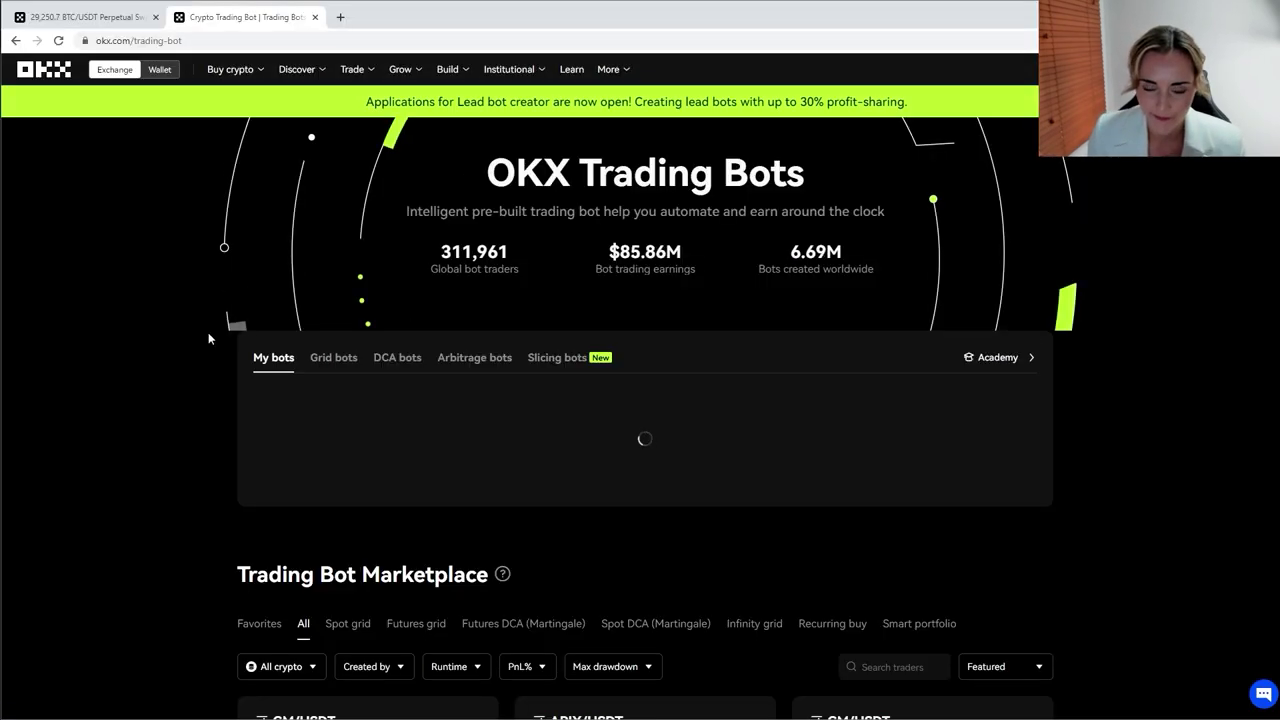
scroll(187, 338, "down", 5)
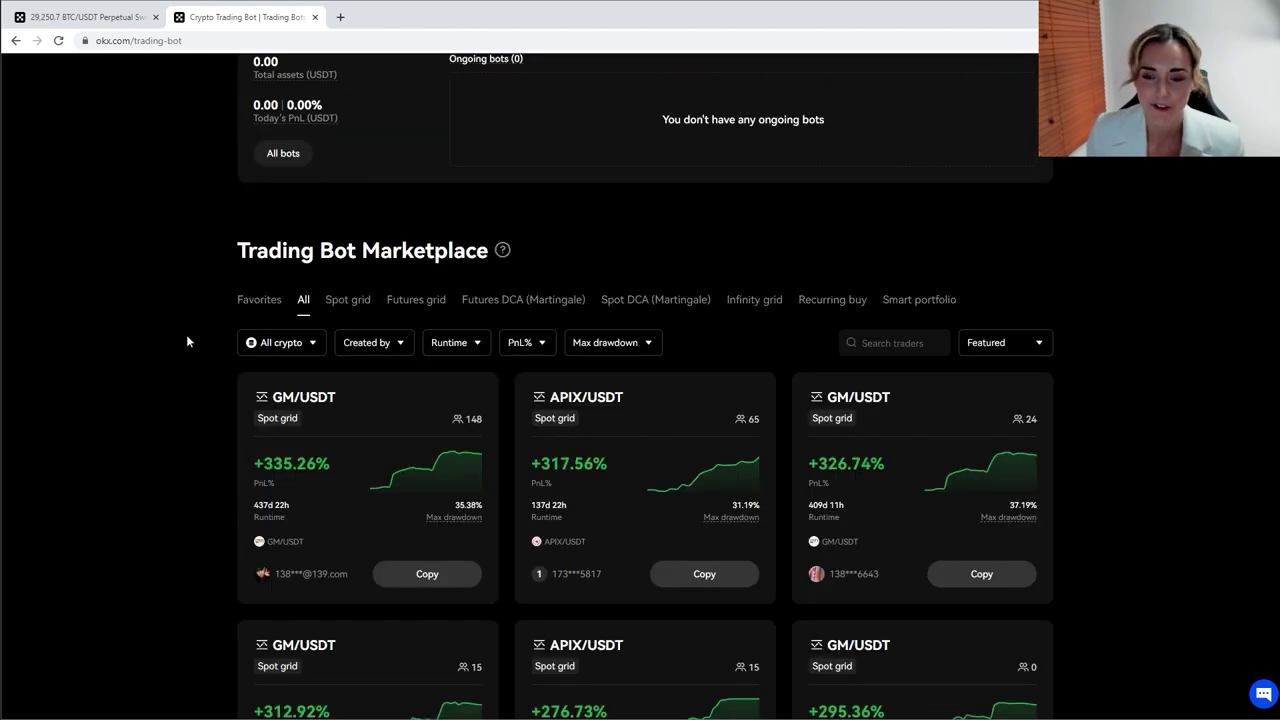
scroll(186, 338, "down", 1)
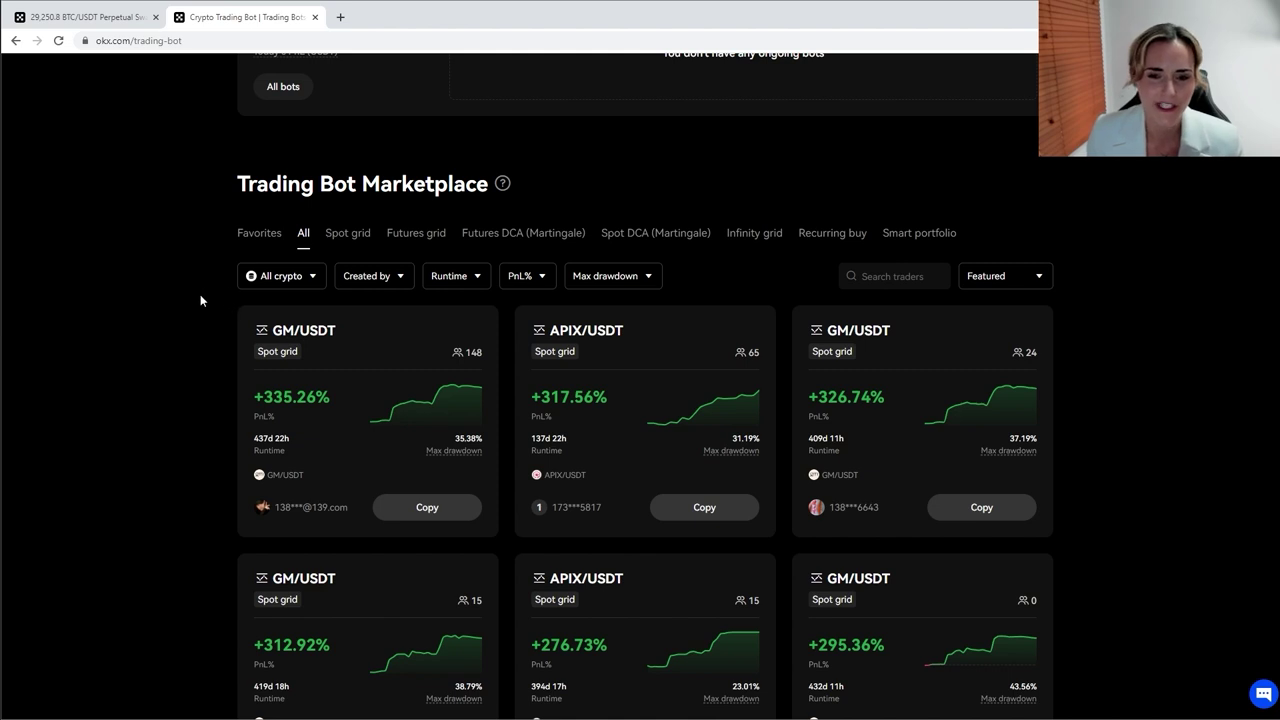
left_click(348, 238)
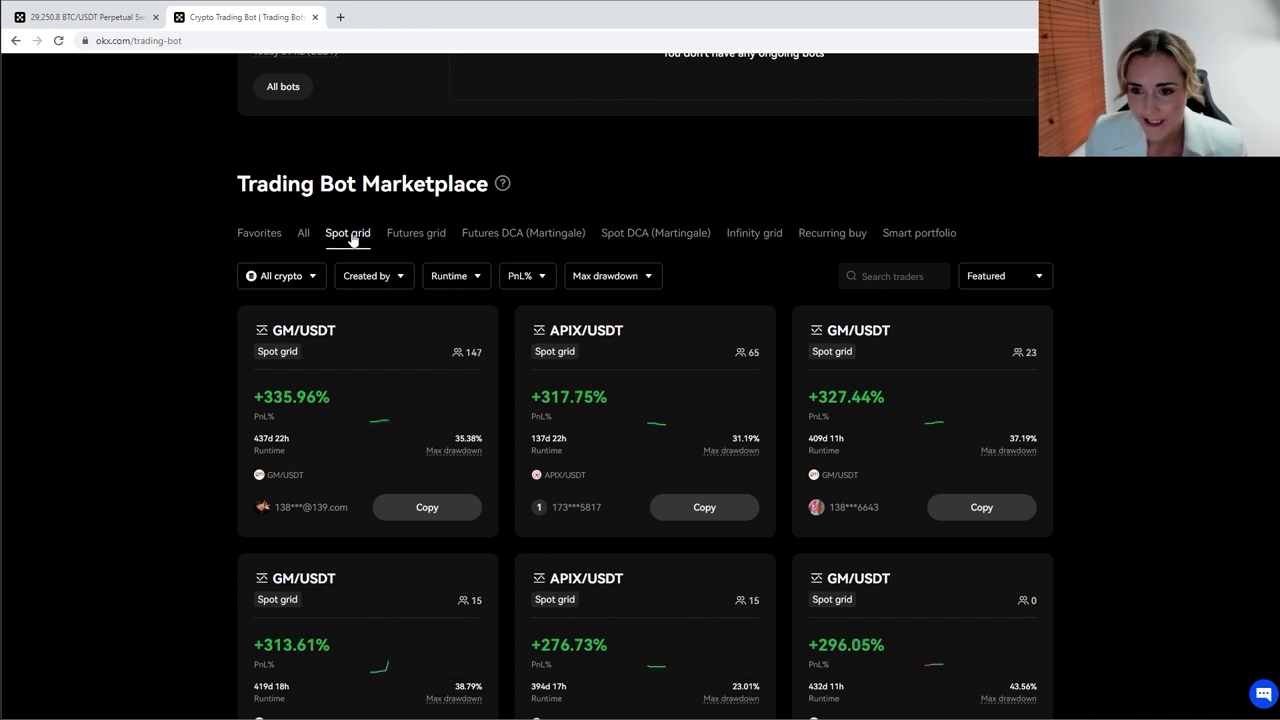
left_click(295, 277)
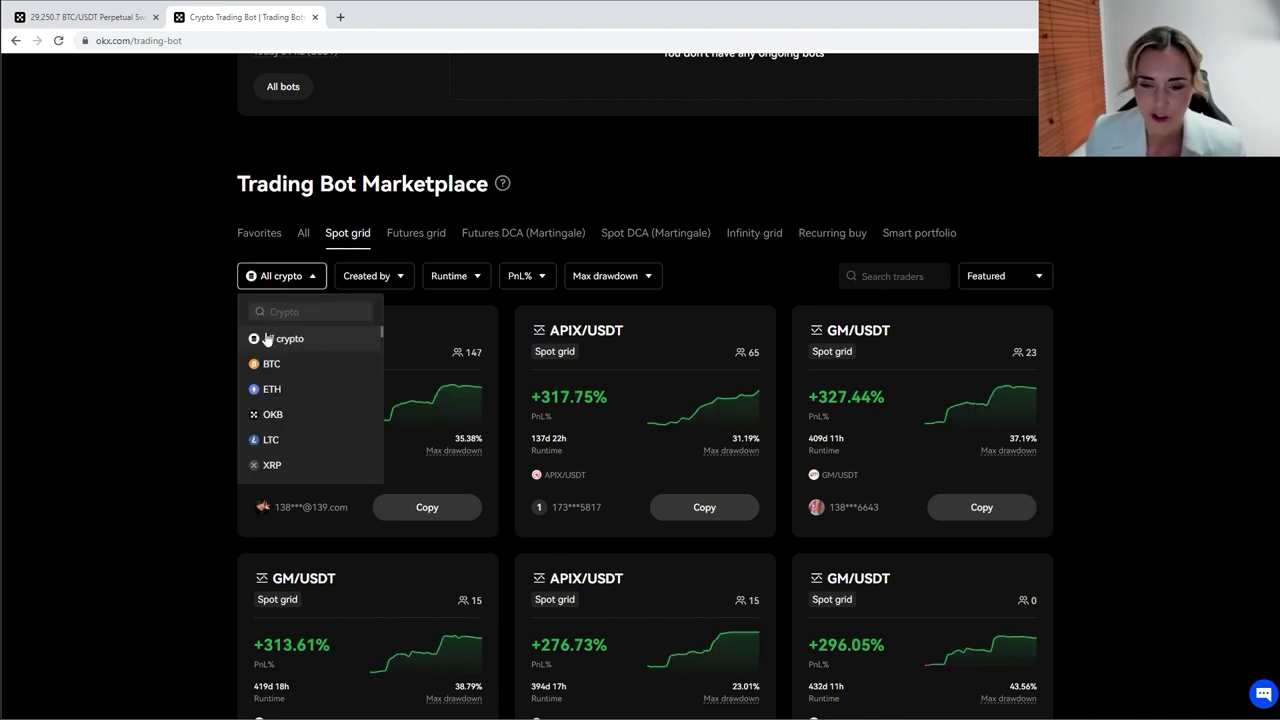
left_click(266, 364)
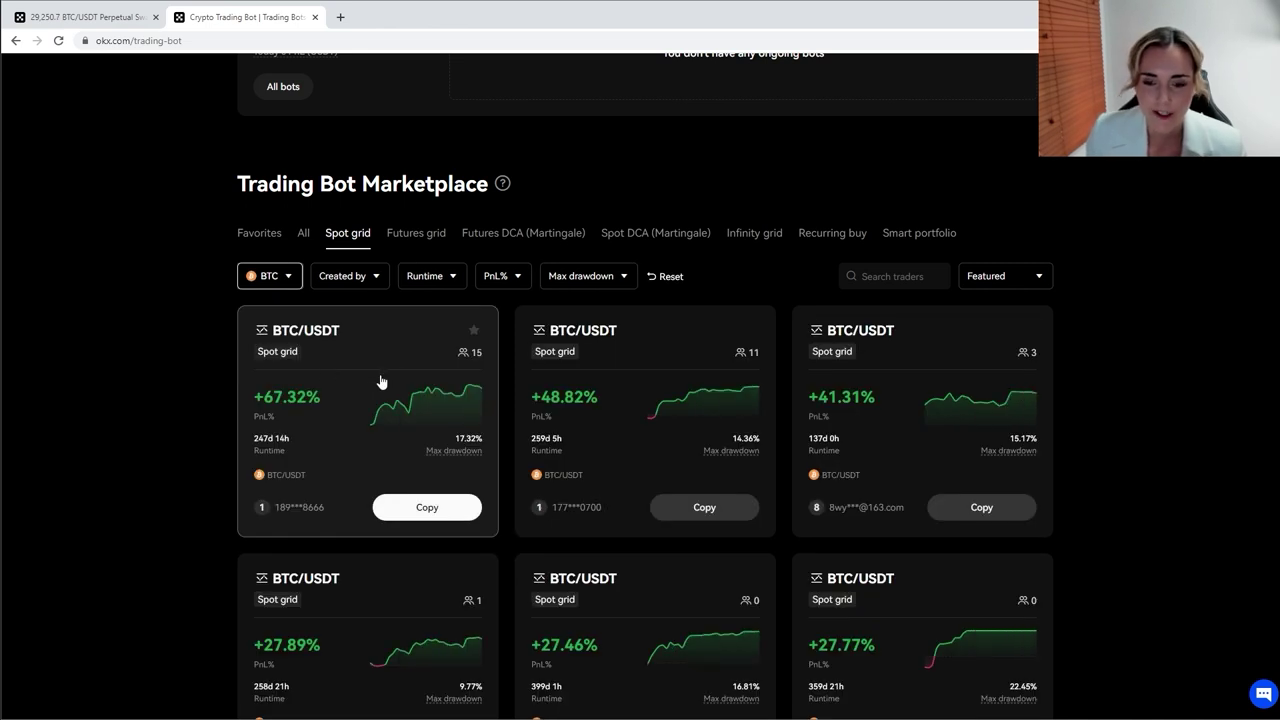
left_click(389, 386)
- Switch to Manual trading and back to Trading bots, then show the AI spot grid strategy presets
left_click(795, 544)
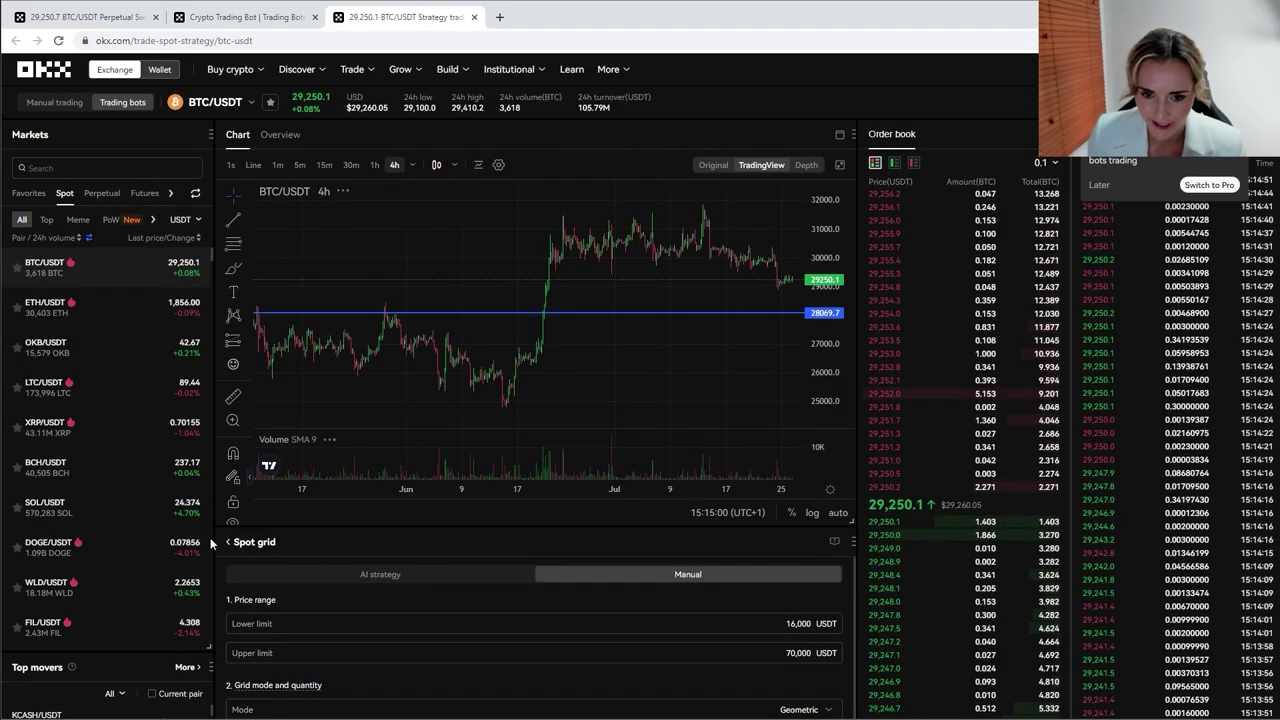
scroll(500, 480, "down", 2)
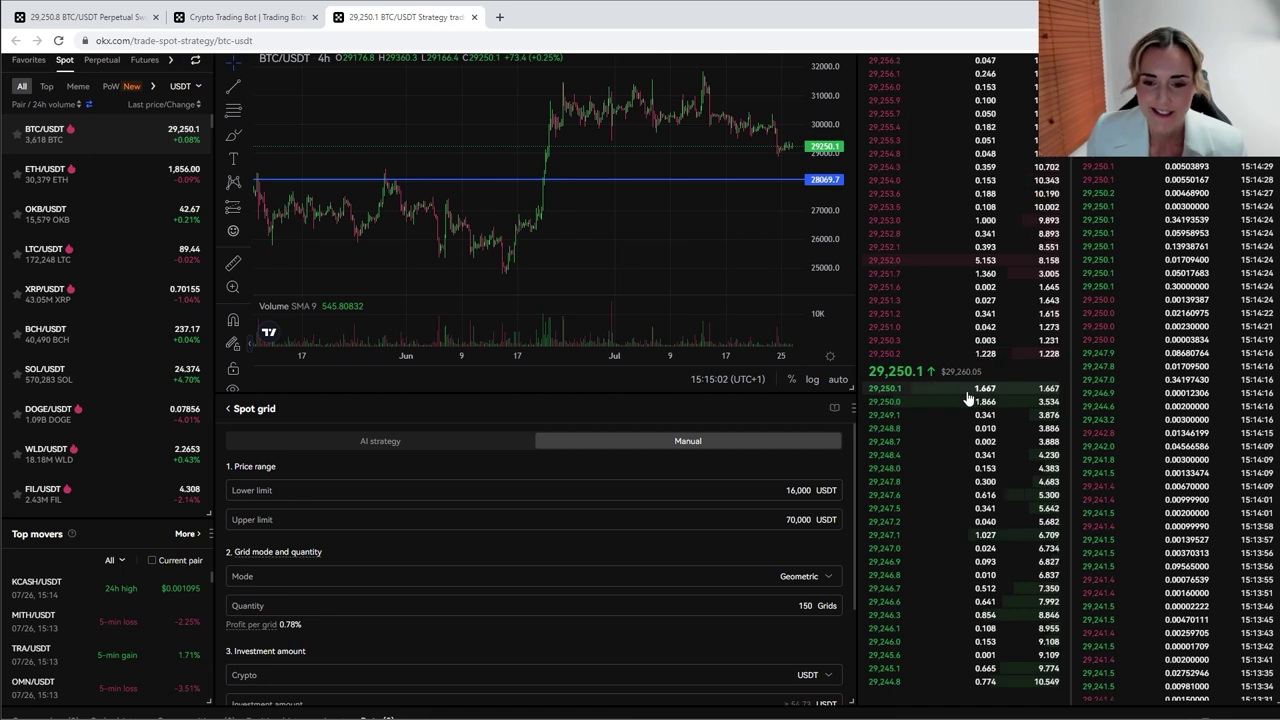
scroll(968, 399, "up", 2)
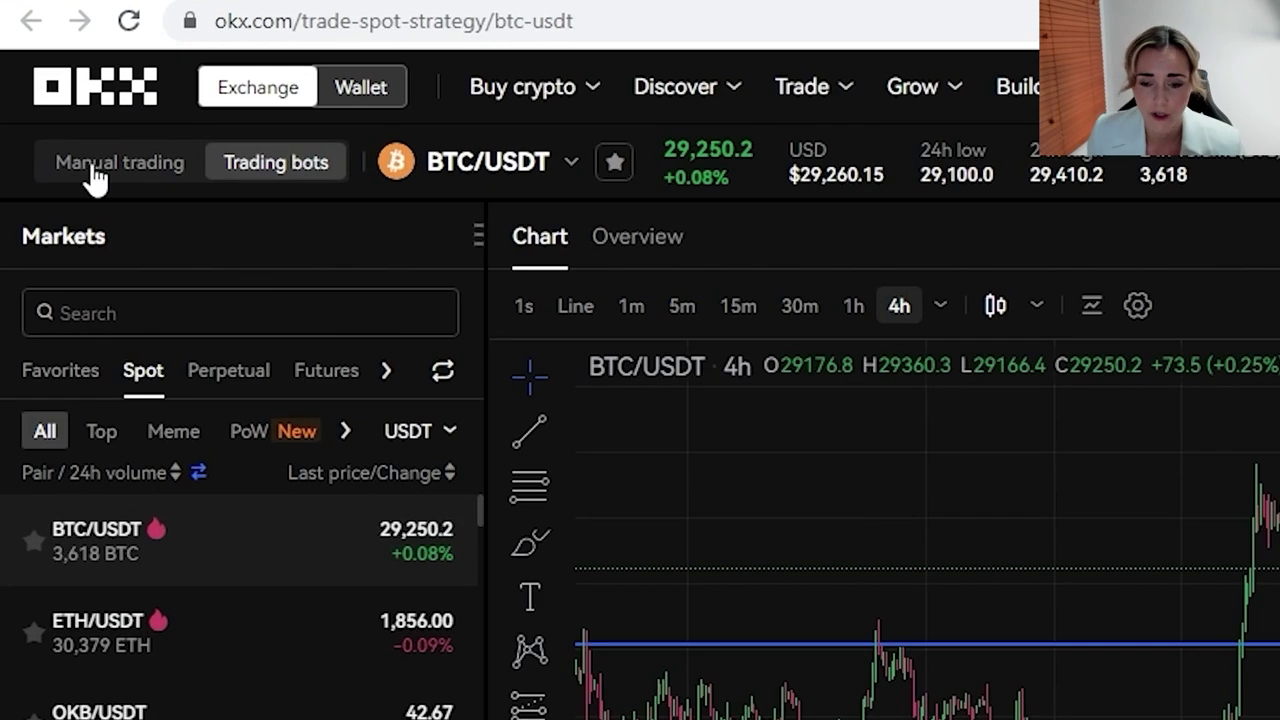
left_click(88, 165)
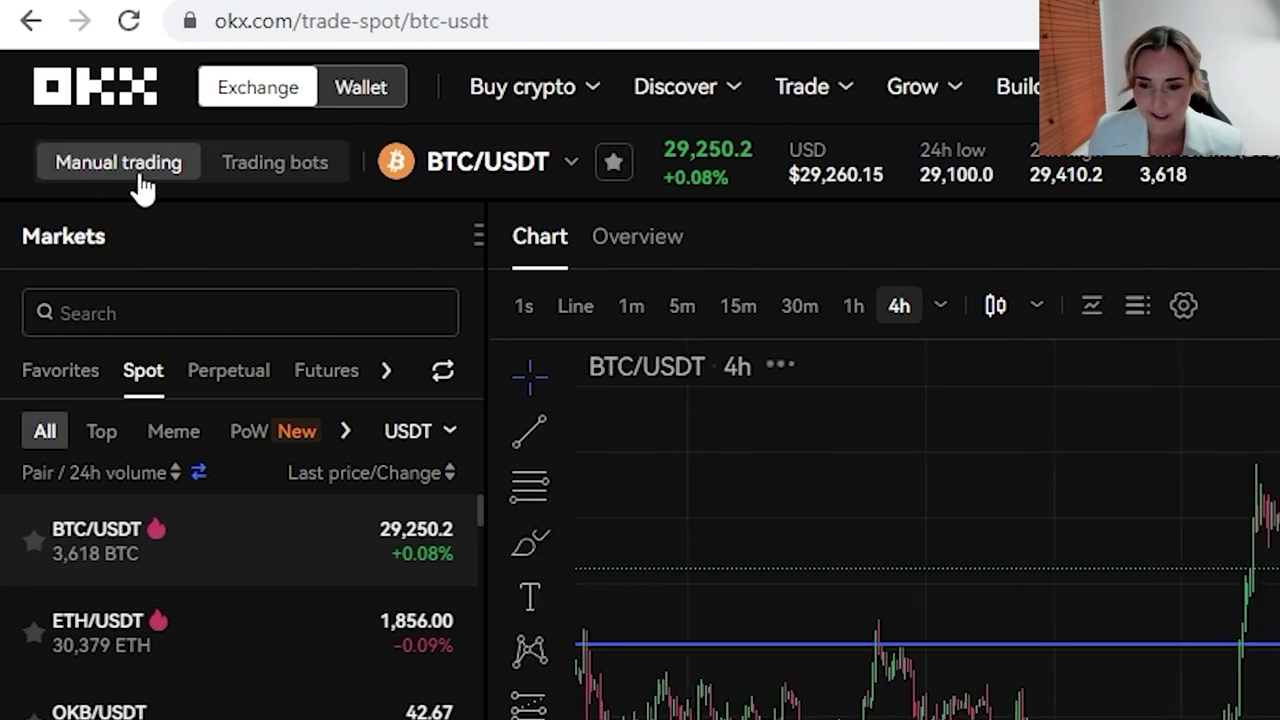
left_click(258, 165)
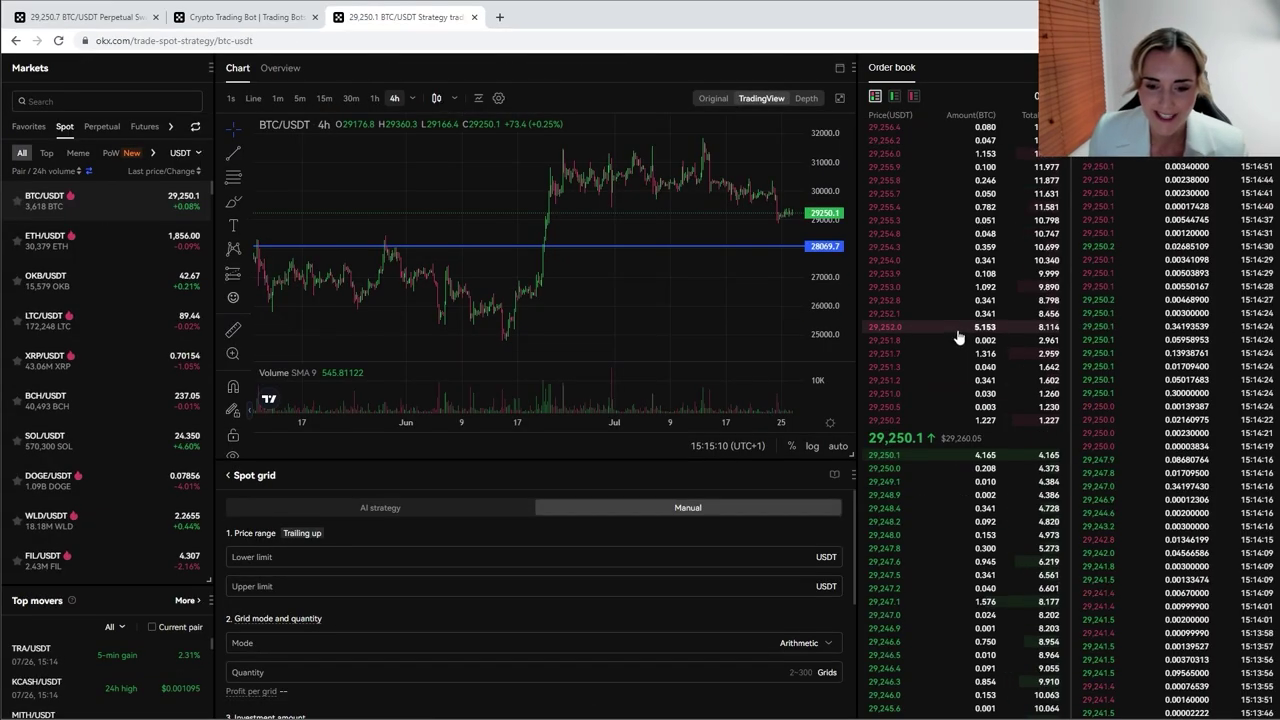
scroll(958, 338, "down", 1)
left_click(371, 440)
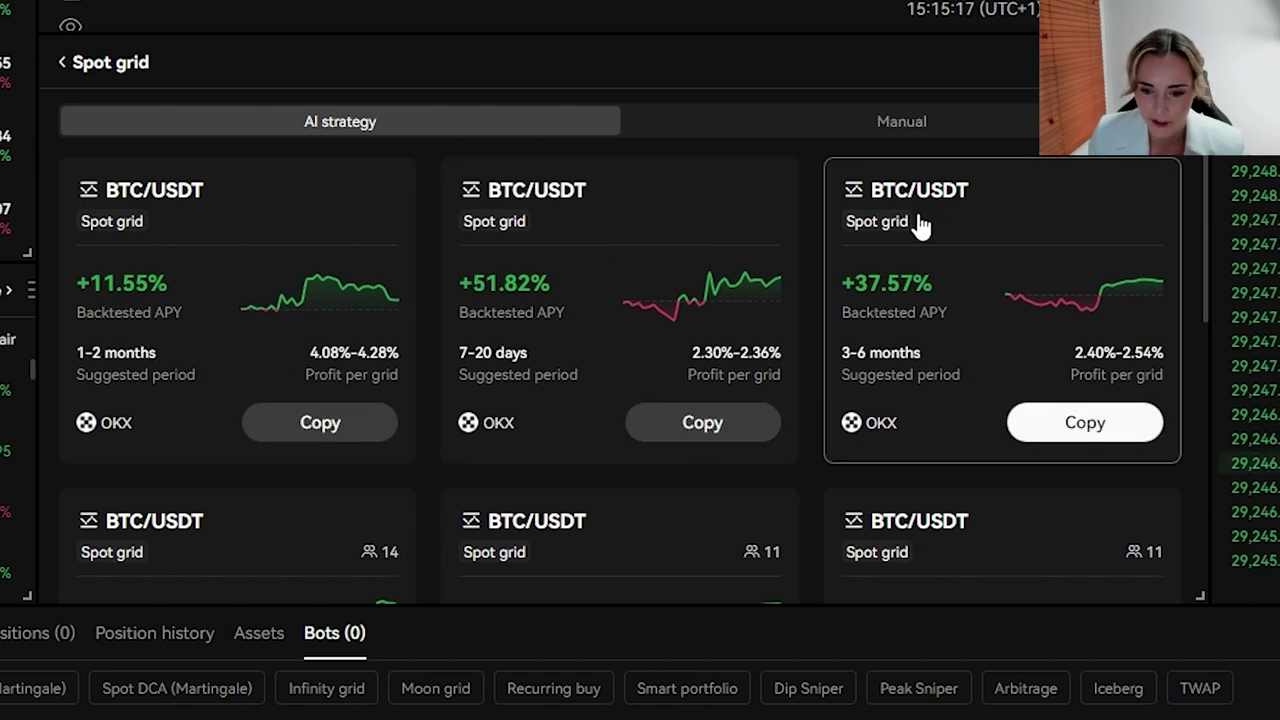
left_click(95, 72)
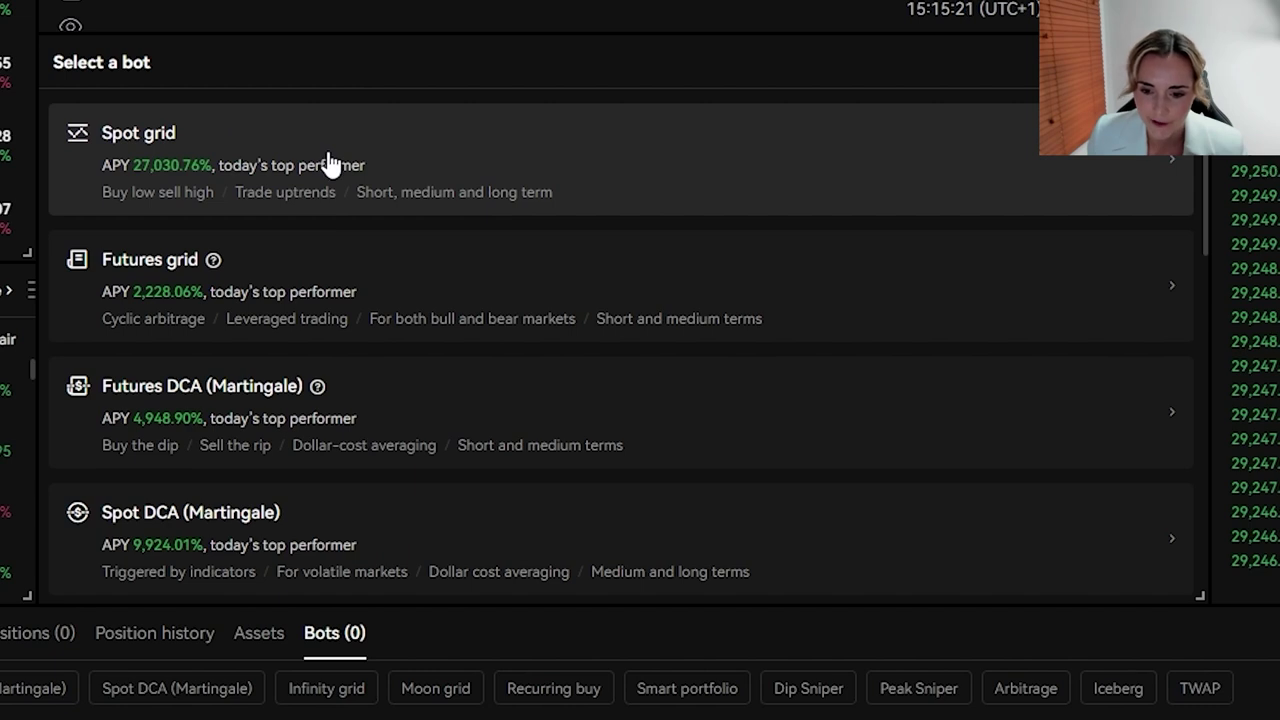
scroll(330, 165, "down", 1)
scroll(328, 166, "down", 1)
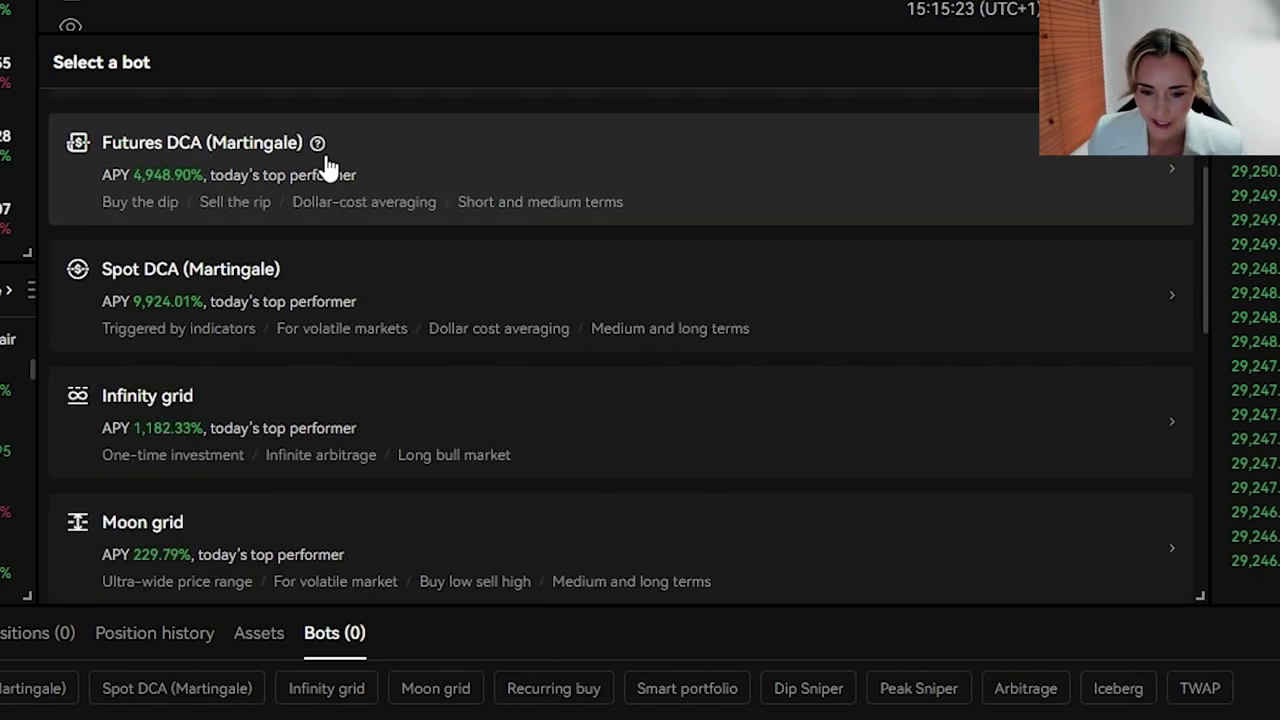
scroll(328, 167, "down", 1)
scroll(326, 166, "down", 1)
scroll(326, 166, "down", 1)
scroll(326, 166, "up", 2)
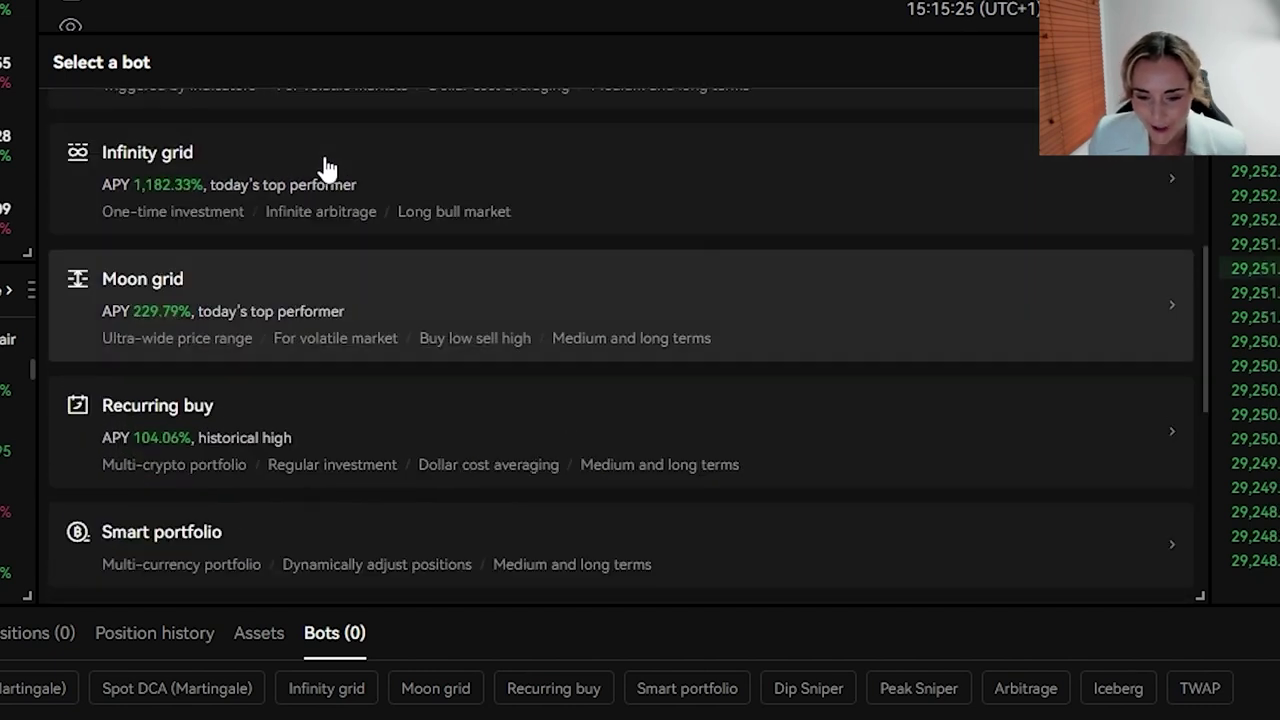
scroll(326, 168, "up", 2)
scroll(326, 168, "up", 1)
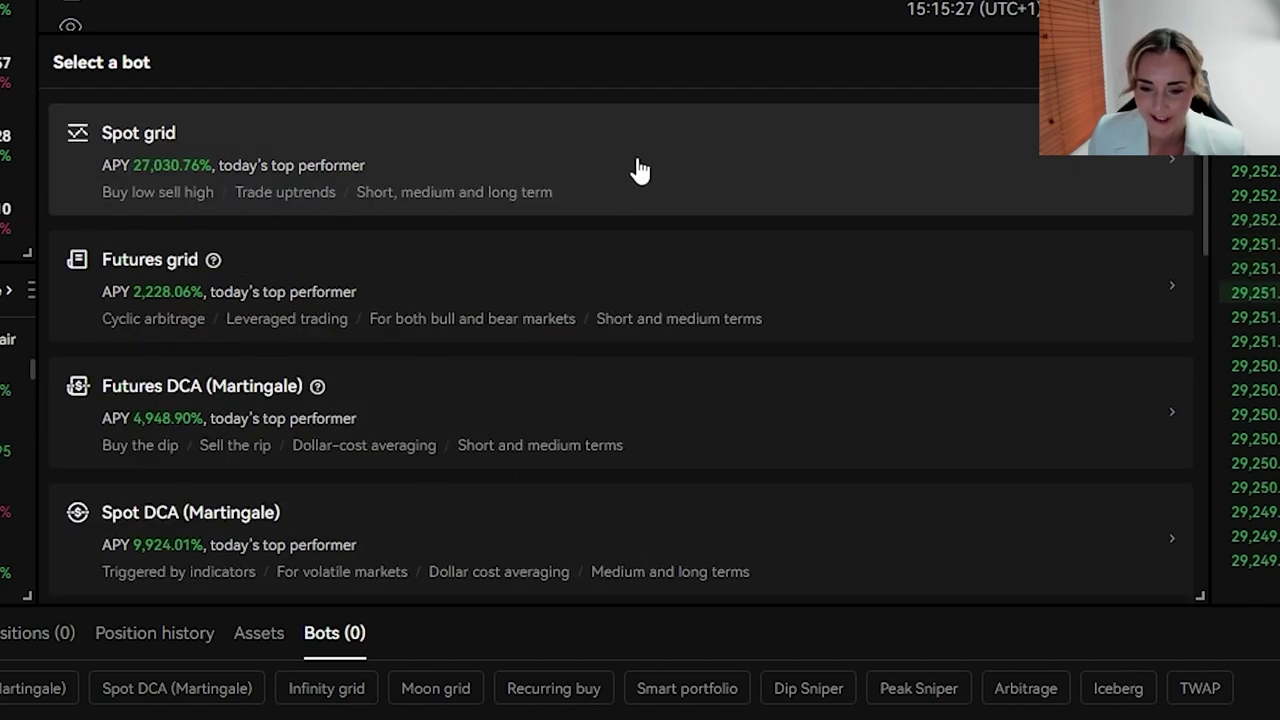
left_click(637, 172)
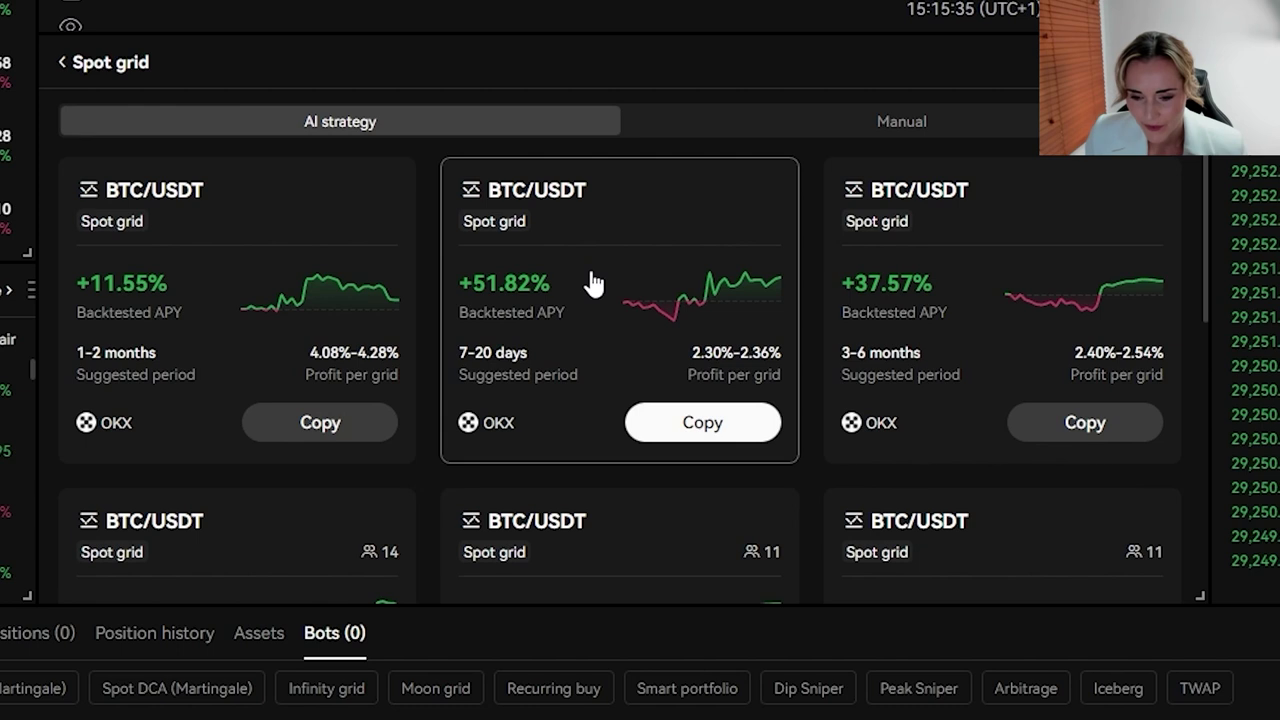
- Copy the +51.82% AI spot grid preset (29,563.6–31,084.6 USDT, arithmetic, 2 grids)
left_click(702, 422)
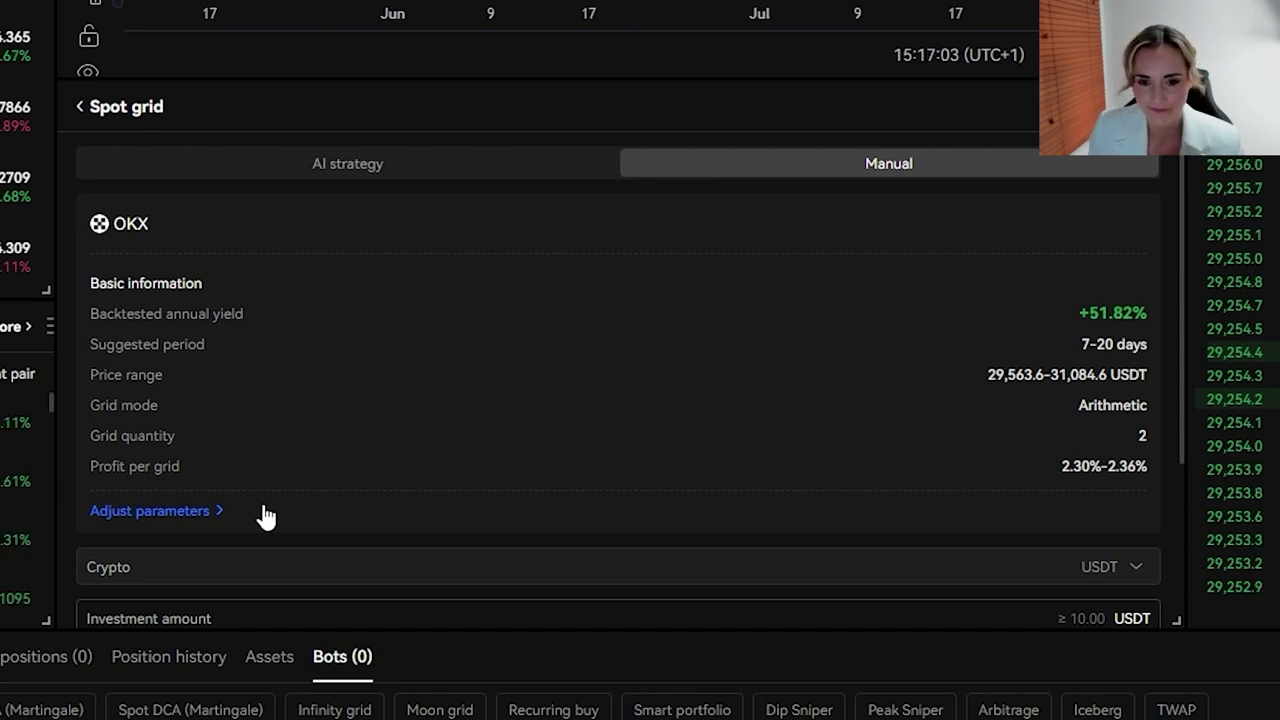
- Adjust the copied preset's parameters and review the 2.30%–2.36% profit per grid
left_click(155, 515)
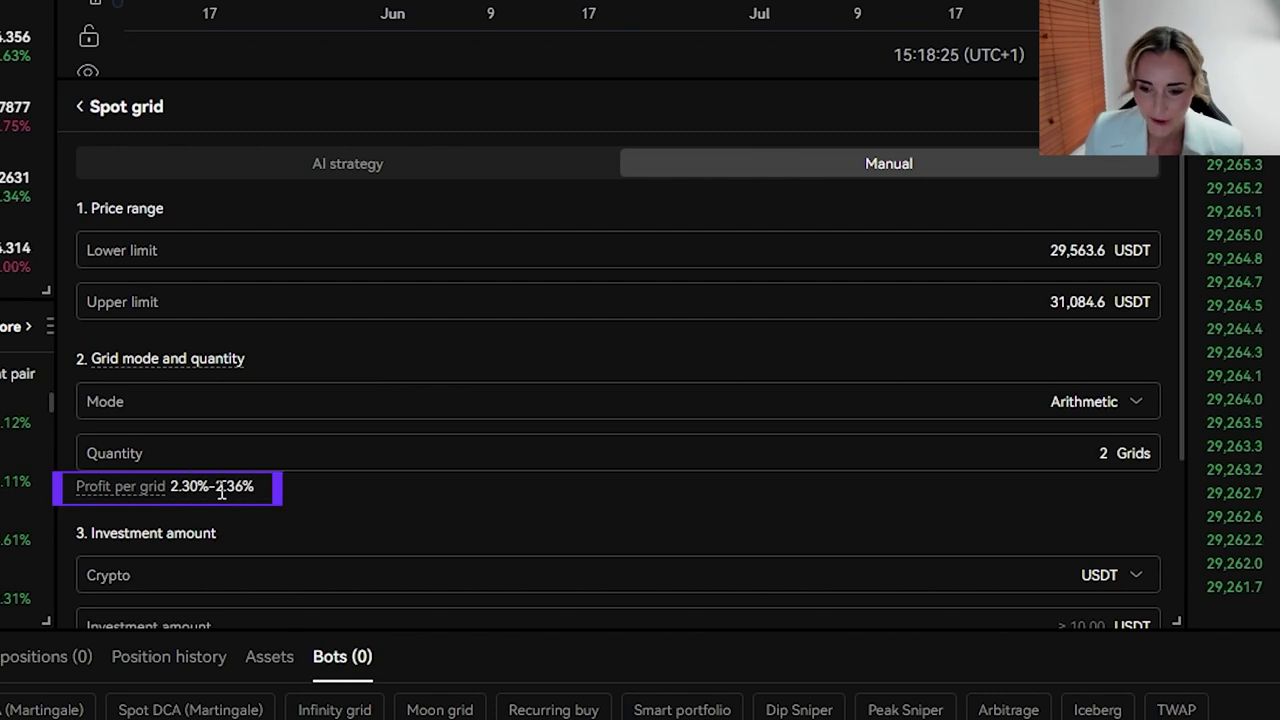
scroll(391, 489, "down", 2)
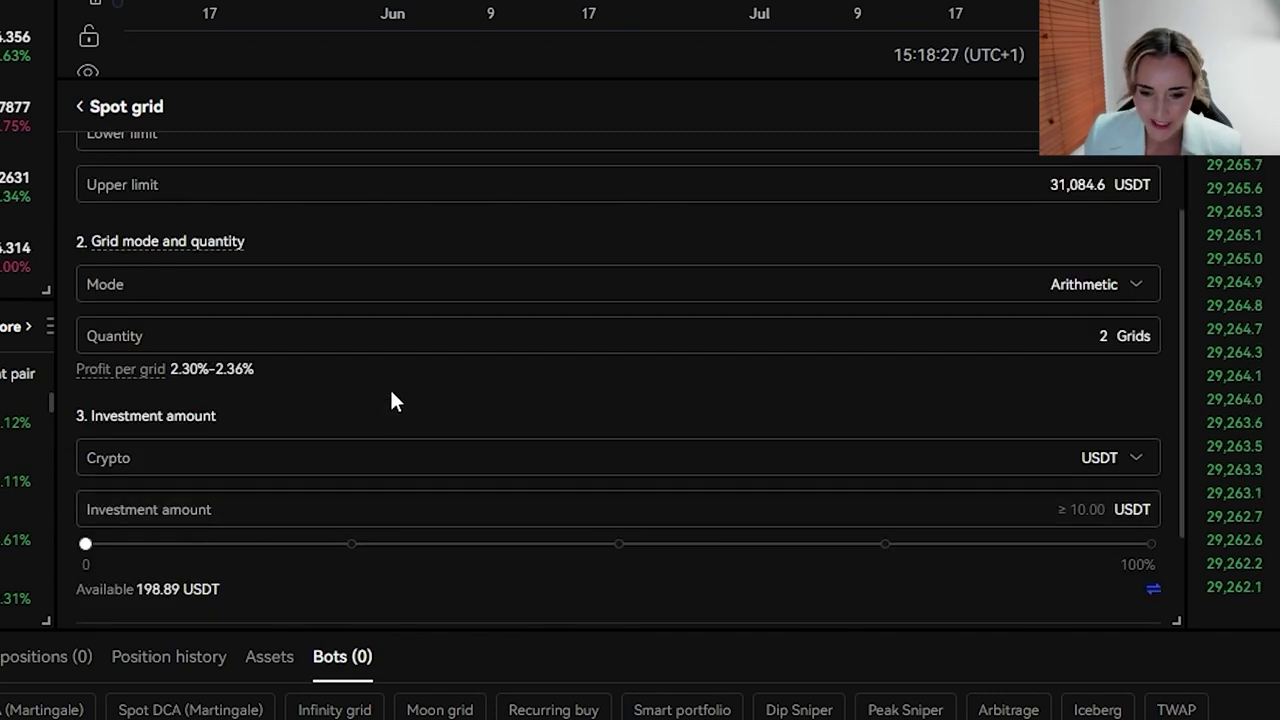
scroll(390, 420, "down", 2)
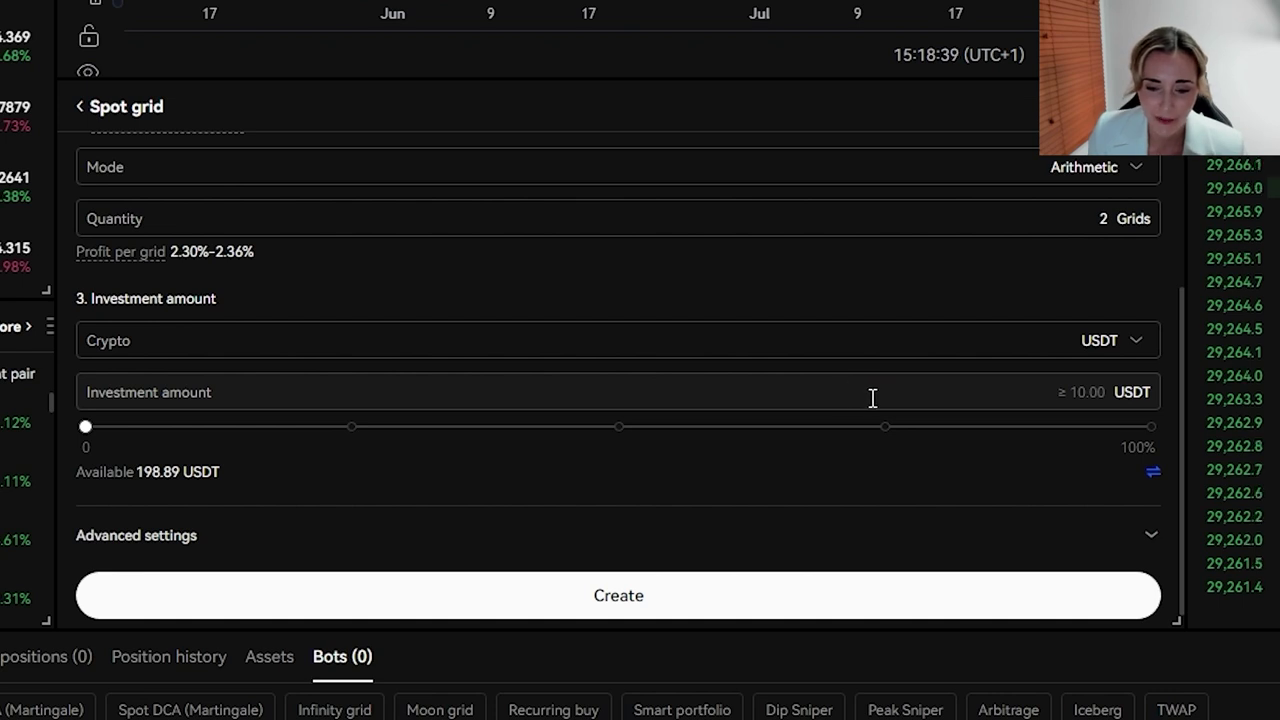
- Expand the Advanced settings of the spot grid form
left_click(152, 548)
scroll(410, 580, "down", 5)
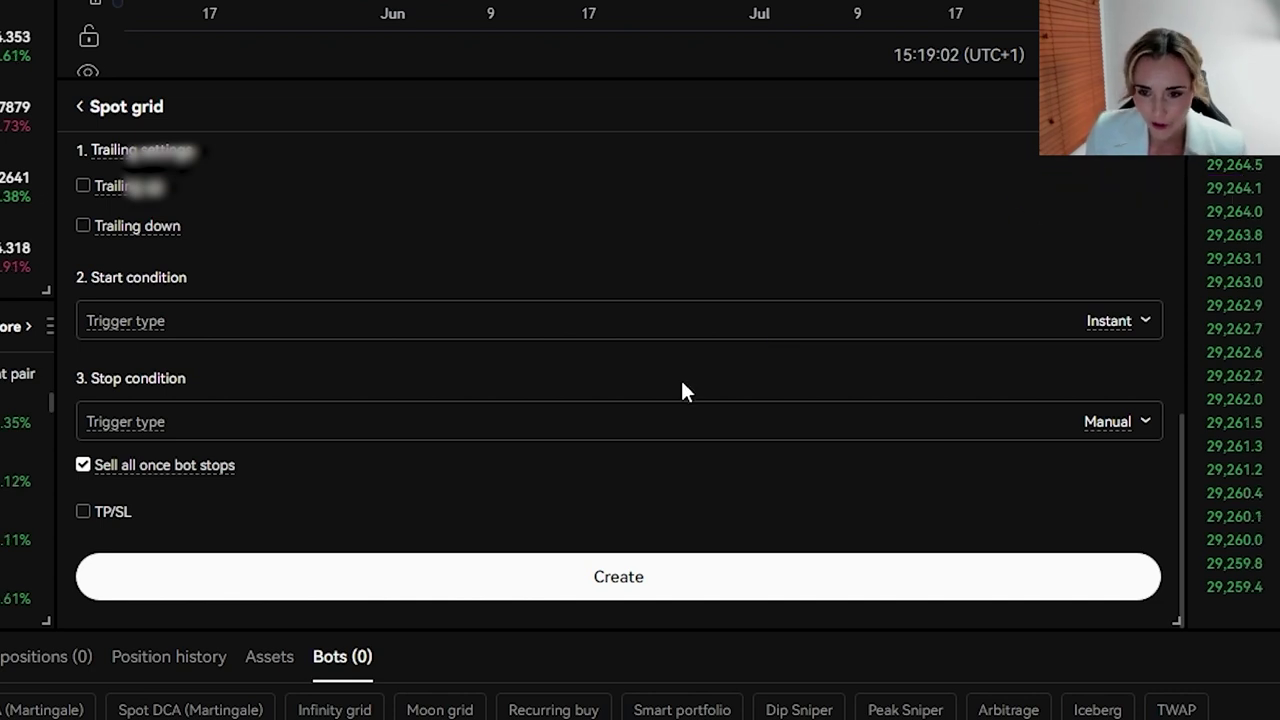
scroll(400, 480, "up", 2)
scroll(560, 420, "up", 4)
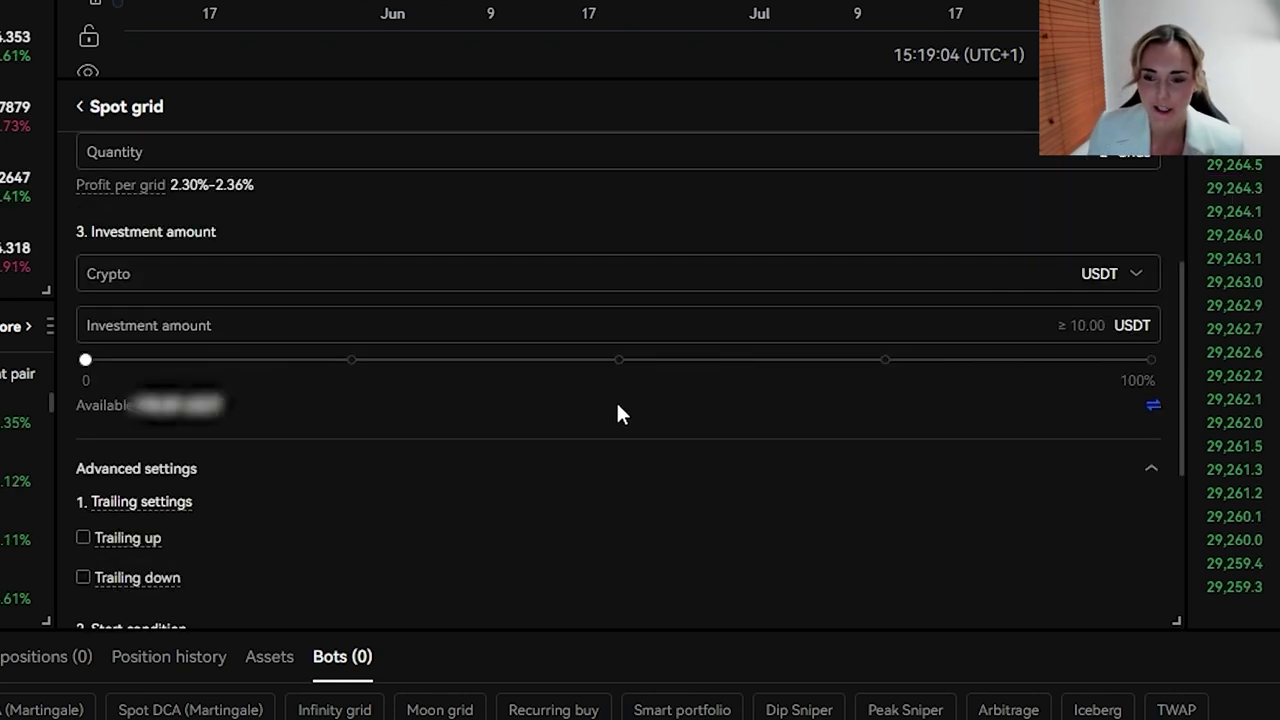
- Invest 10 USDT and create the BTC/USDT spot grid bot
left_click(1040, 320)
type("10")
scroll(967, 433, "down", 2)
scroll(965, 441, "down", 4)
left_click(734, 569)
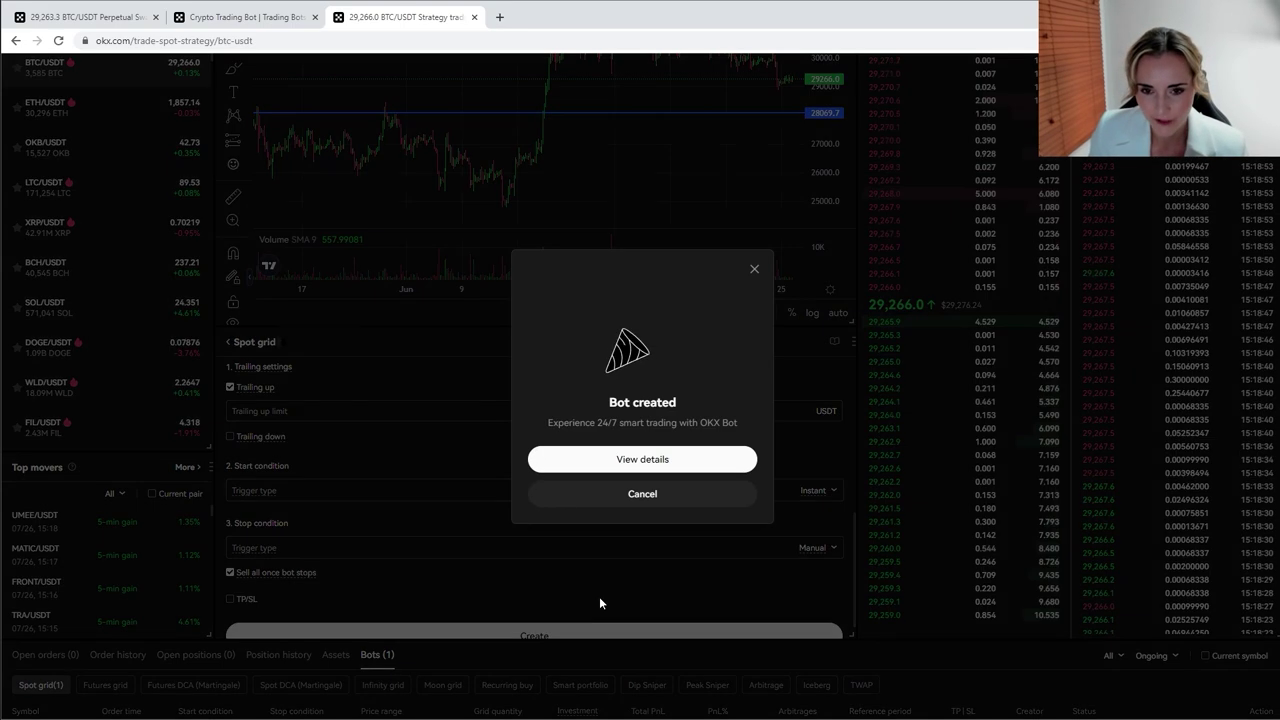
- Close the Bot created dialog, return to Select a bot, and reach BTC/USDC manual trading
left_click(755, 270)
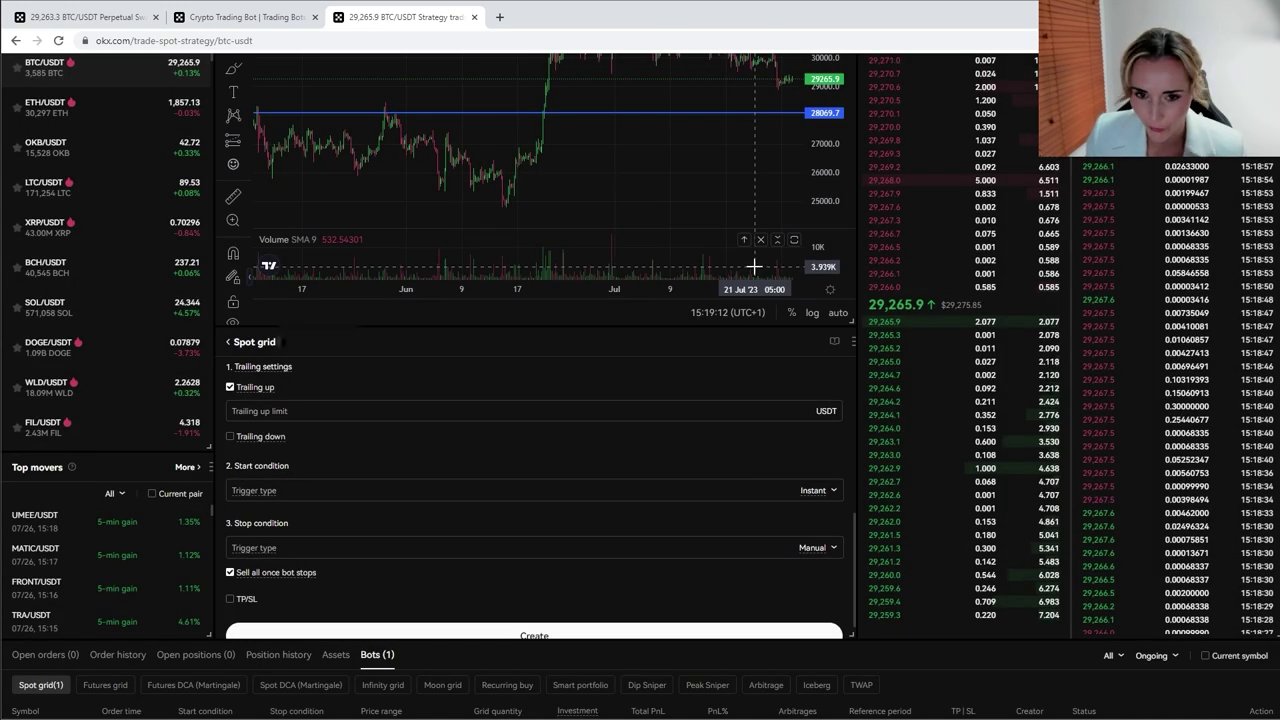
left_click(228, 342)
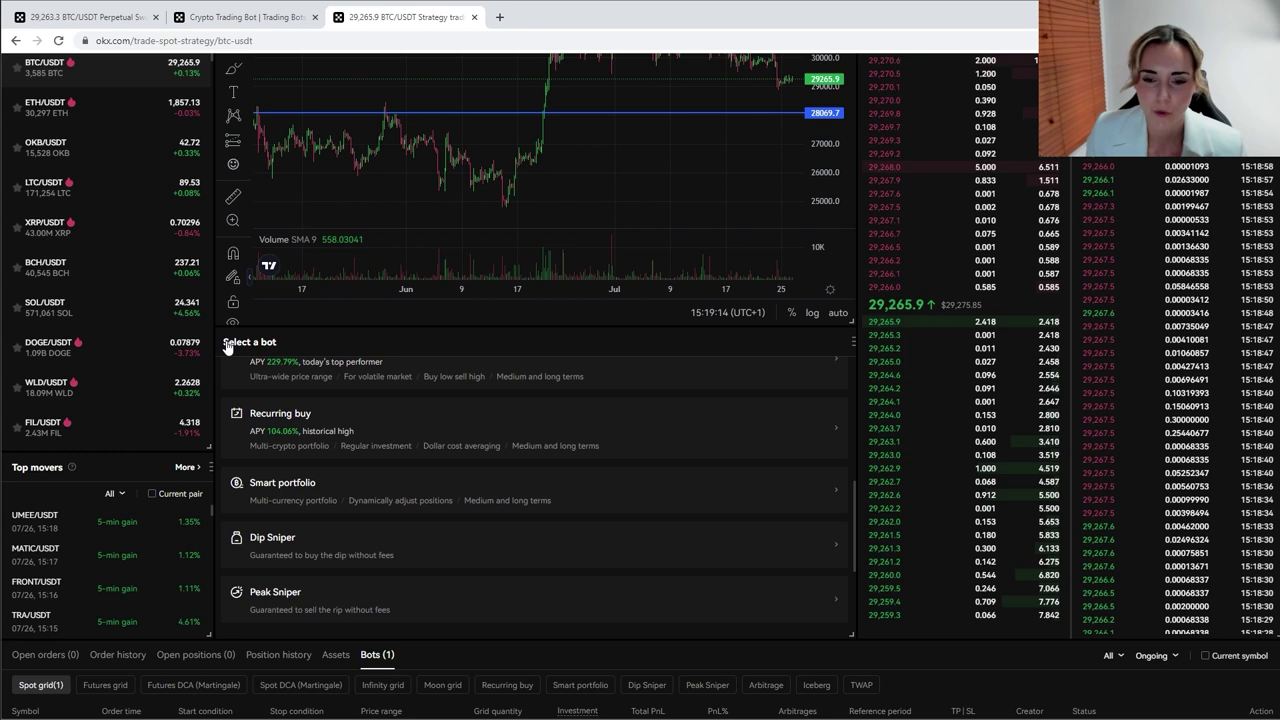
scroll(390, 423, "up", 5)
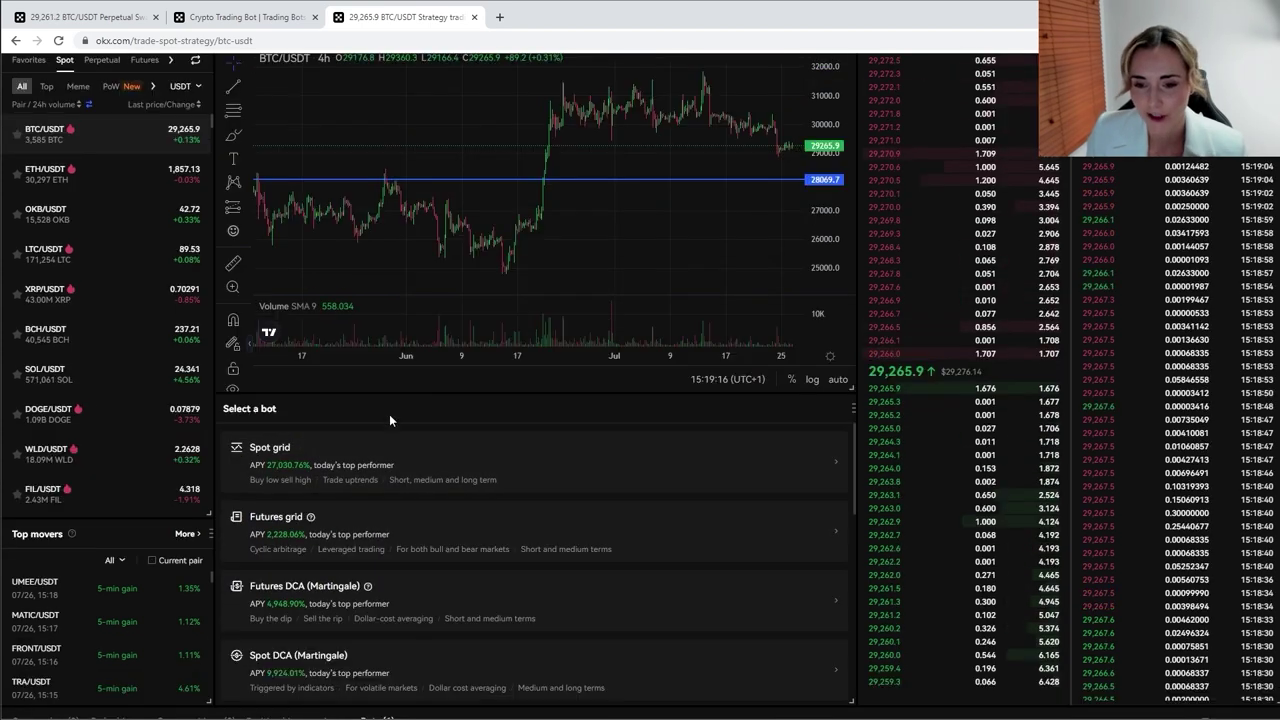
scroll(391, 420, "up", 1)
scroll(398, 415, "up", 2)
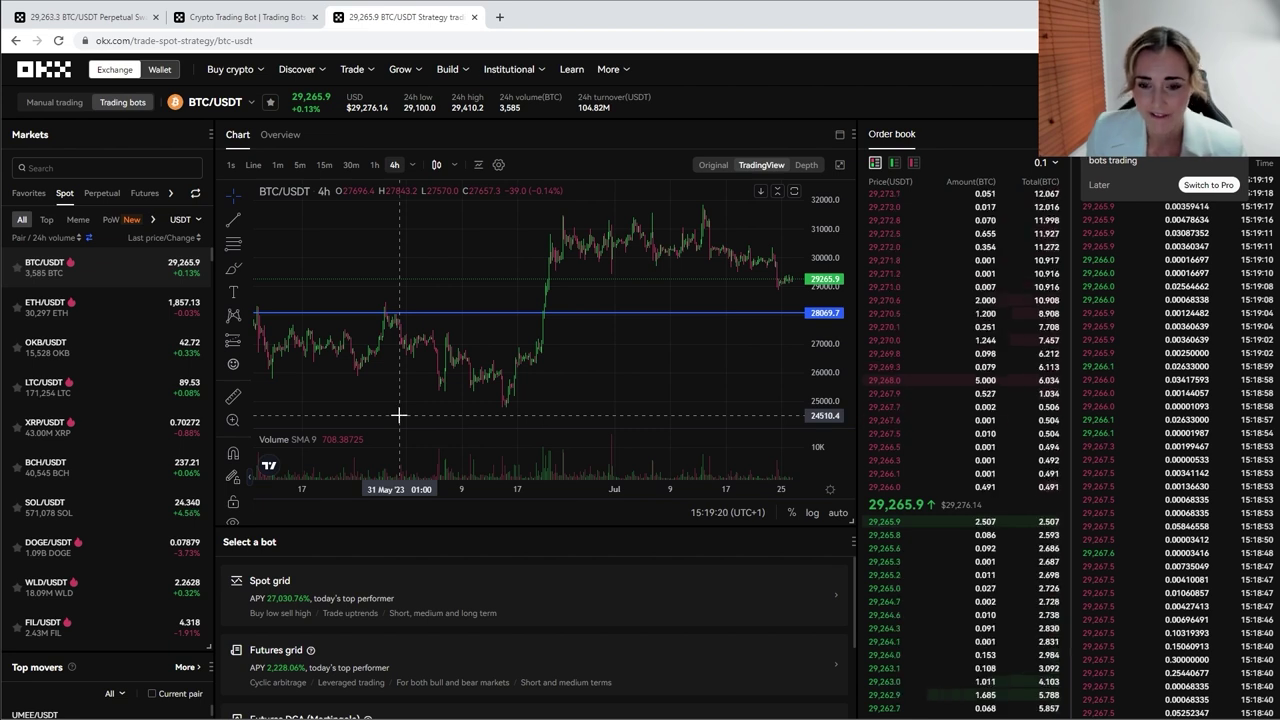
scroll(372, 452, "down", 1)
scroll(366, 460, "down", 1)
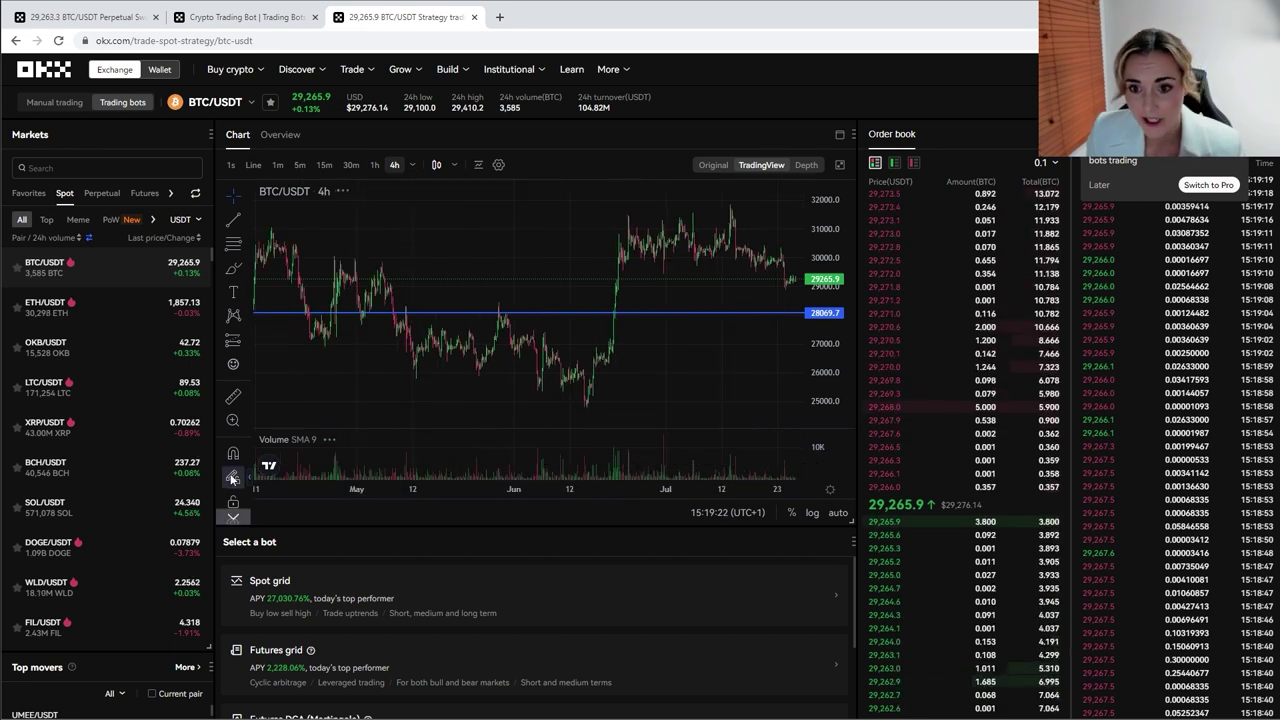
scroll(687, 535, "down", 1)
scroll(963, 506, "down", 1)
scroll(963, 506, "down", 1)
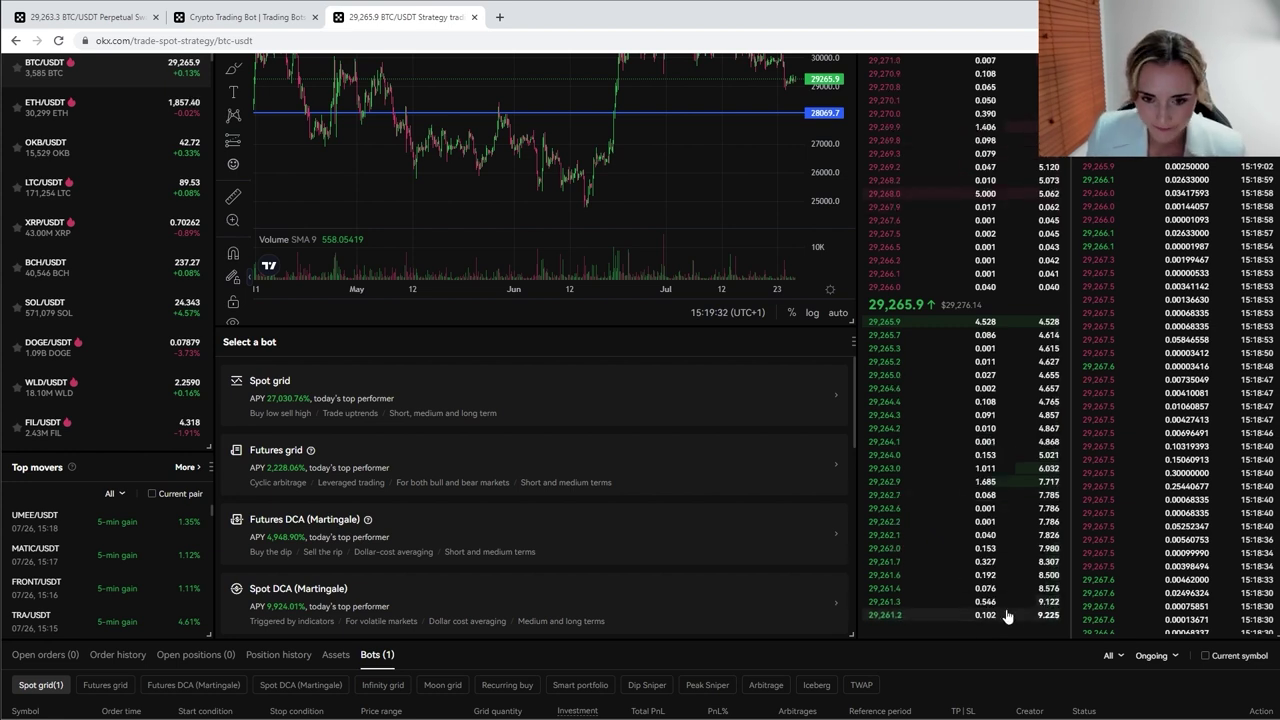
scroll(982, 652, "down", 1)
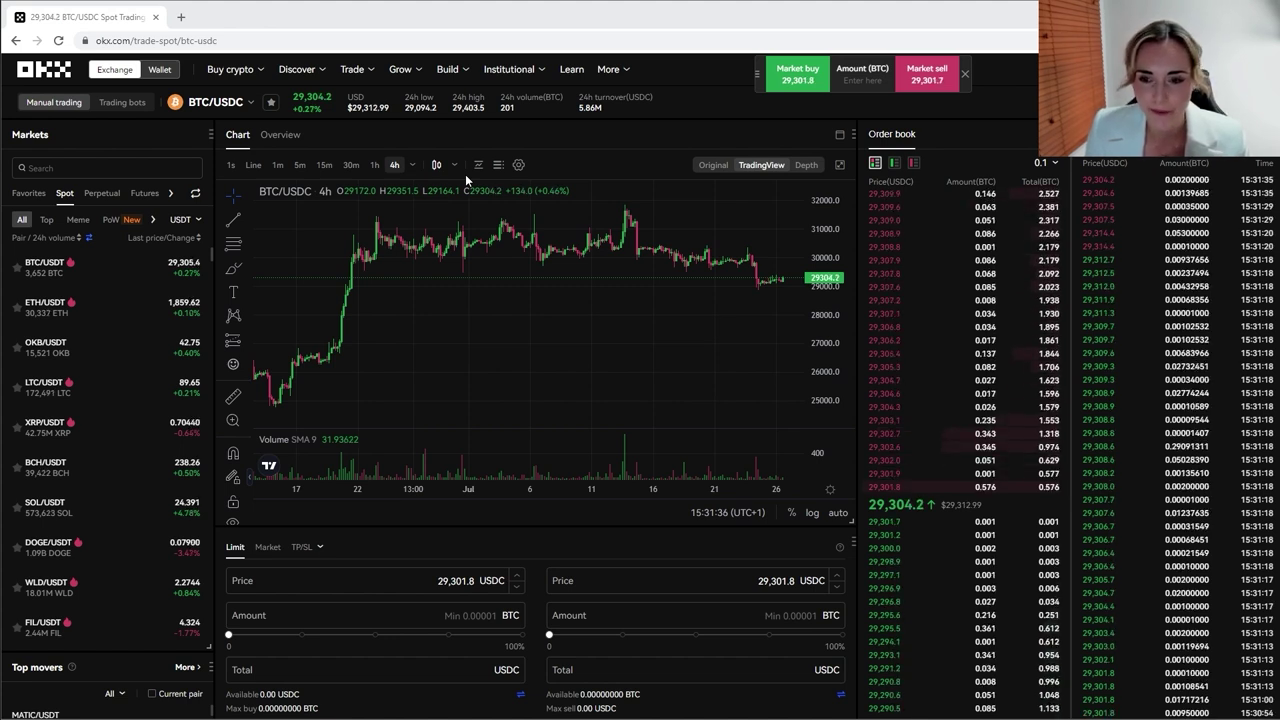
mouse_move(355, 69)
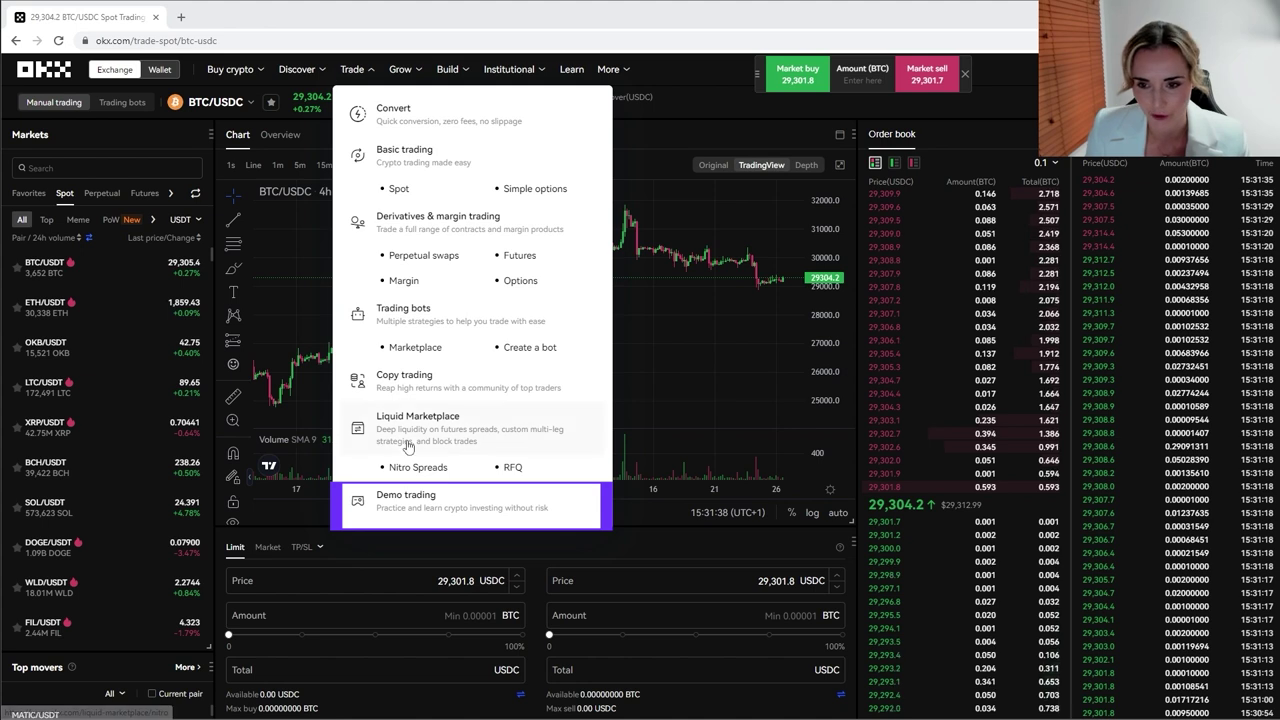
left_click(416, 500)
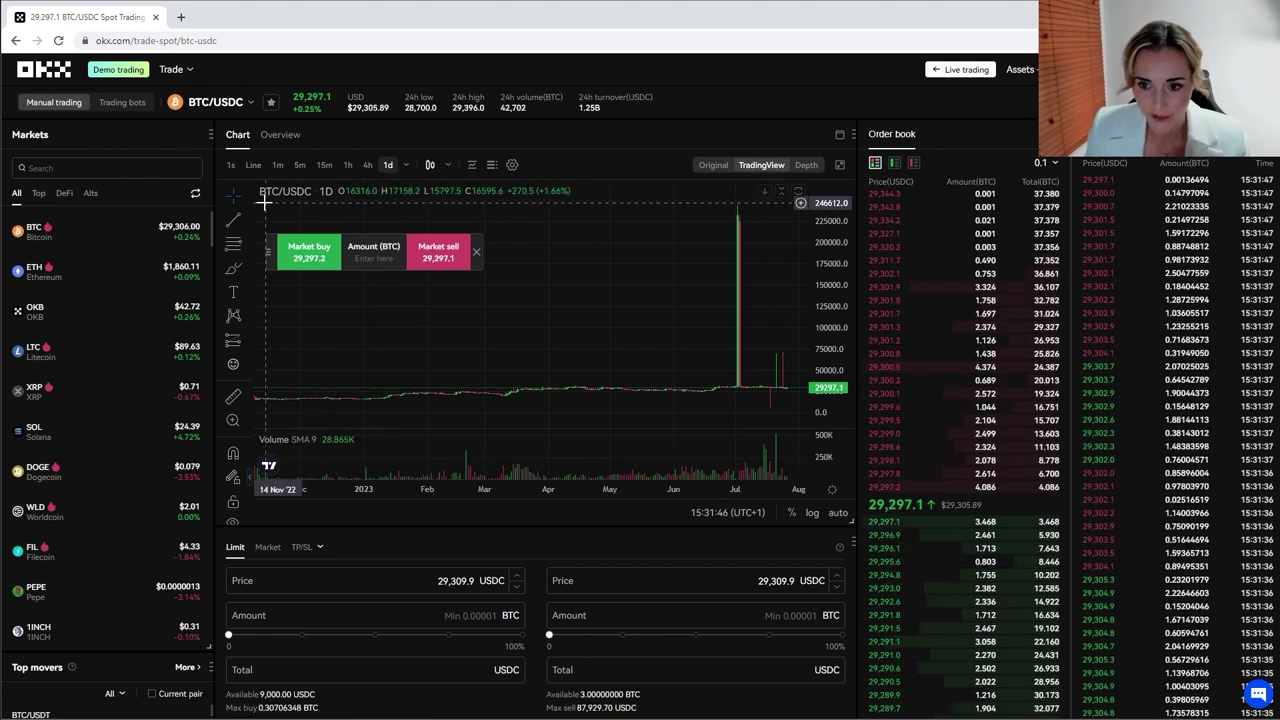
left_click(195, 194)
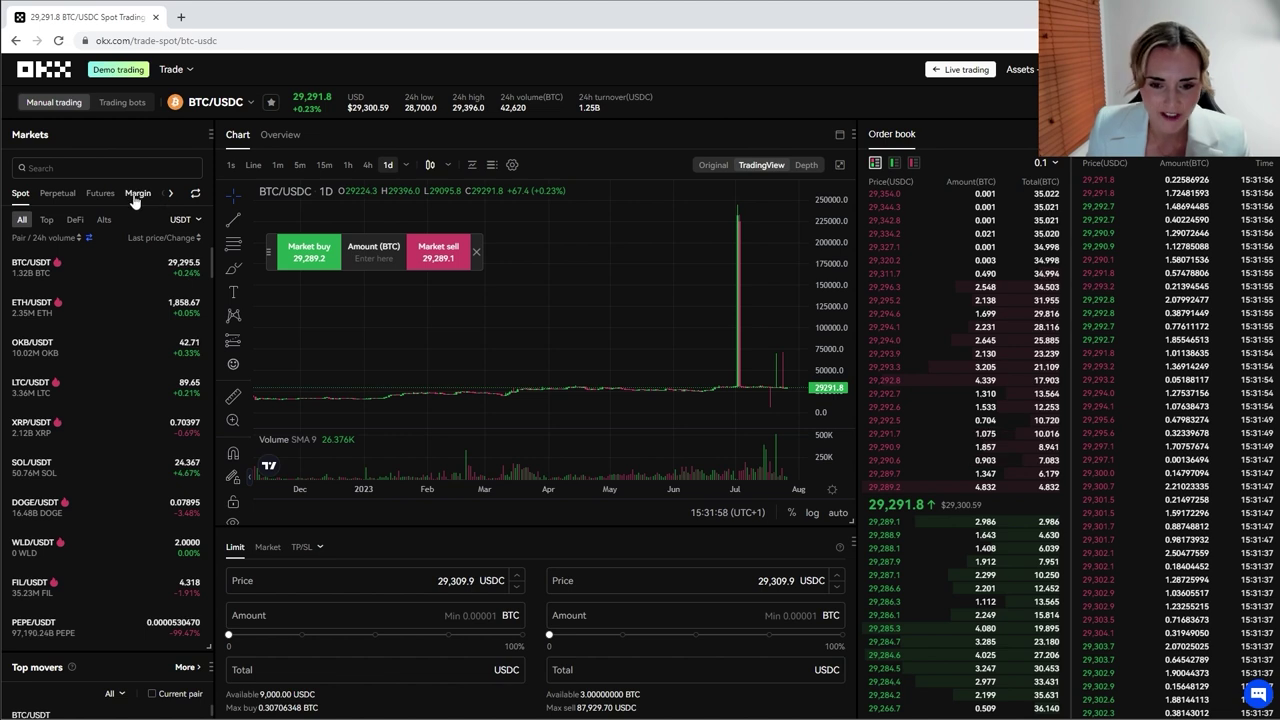
left_click(197, 199)
left_click(197, 199)
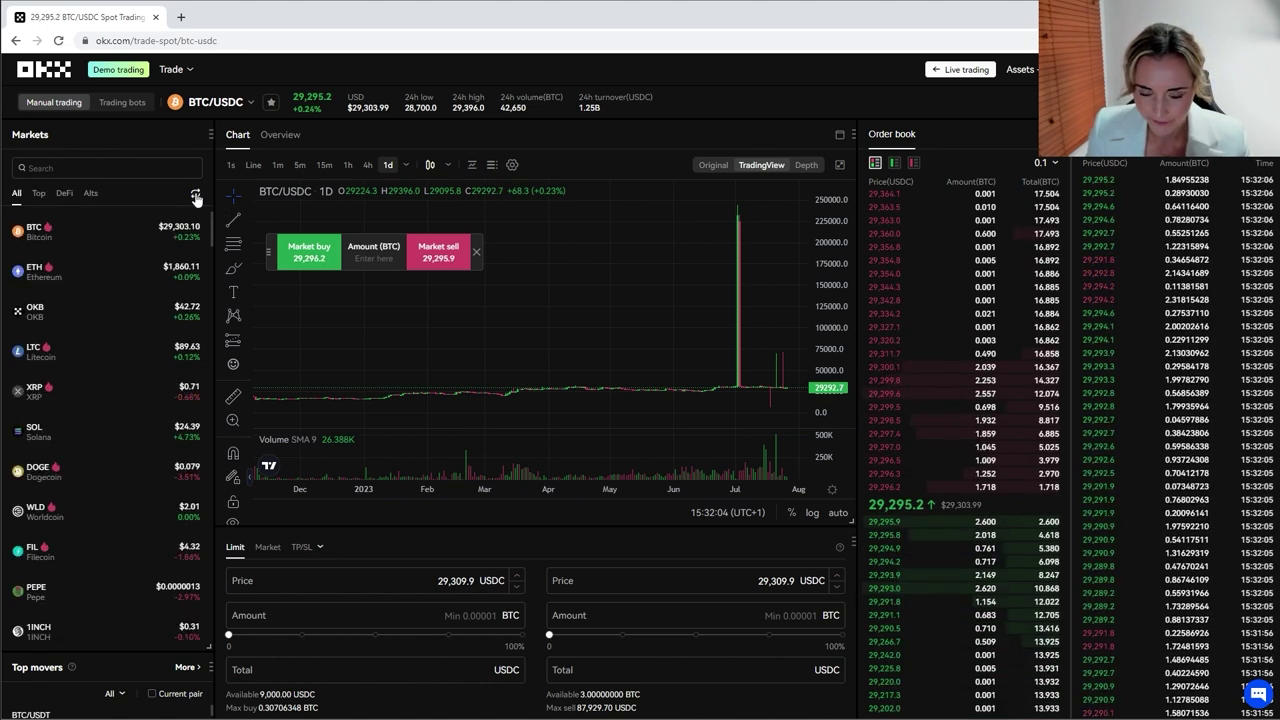
left_click(197, 198)
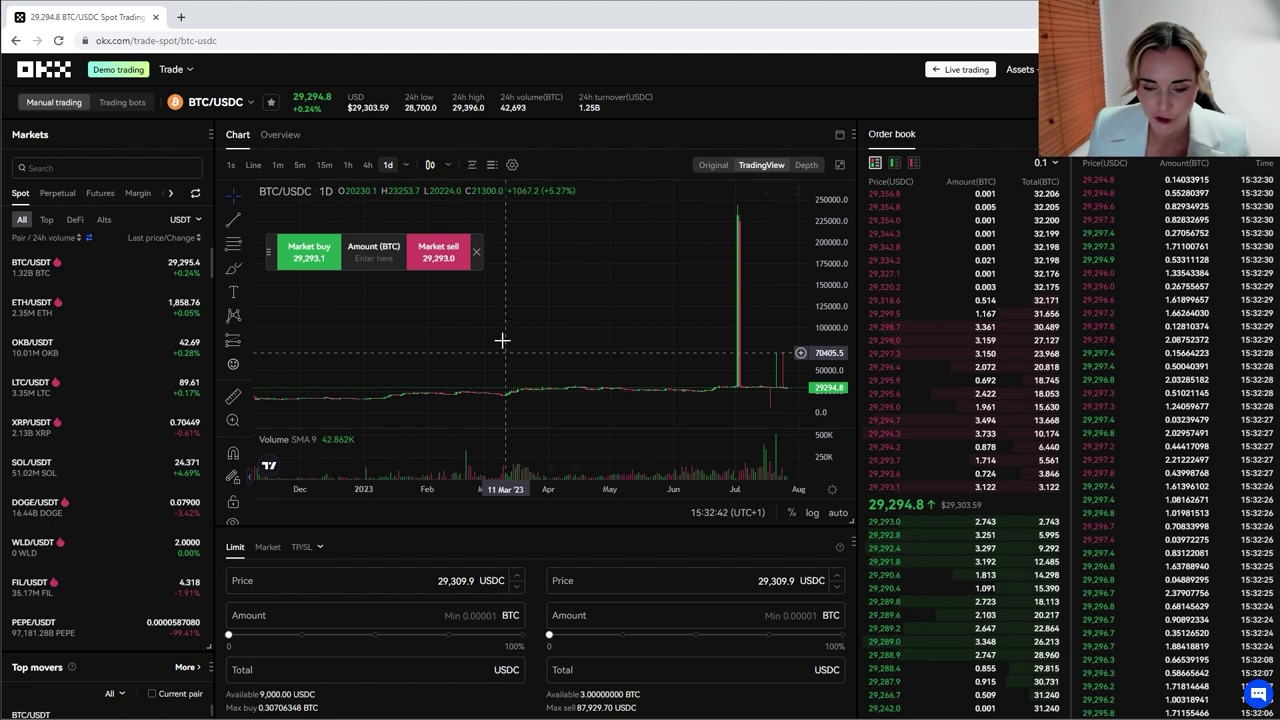
left_click(964, 78)
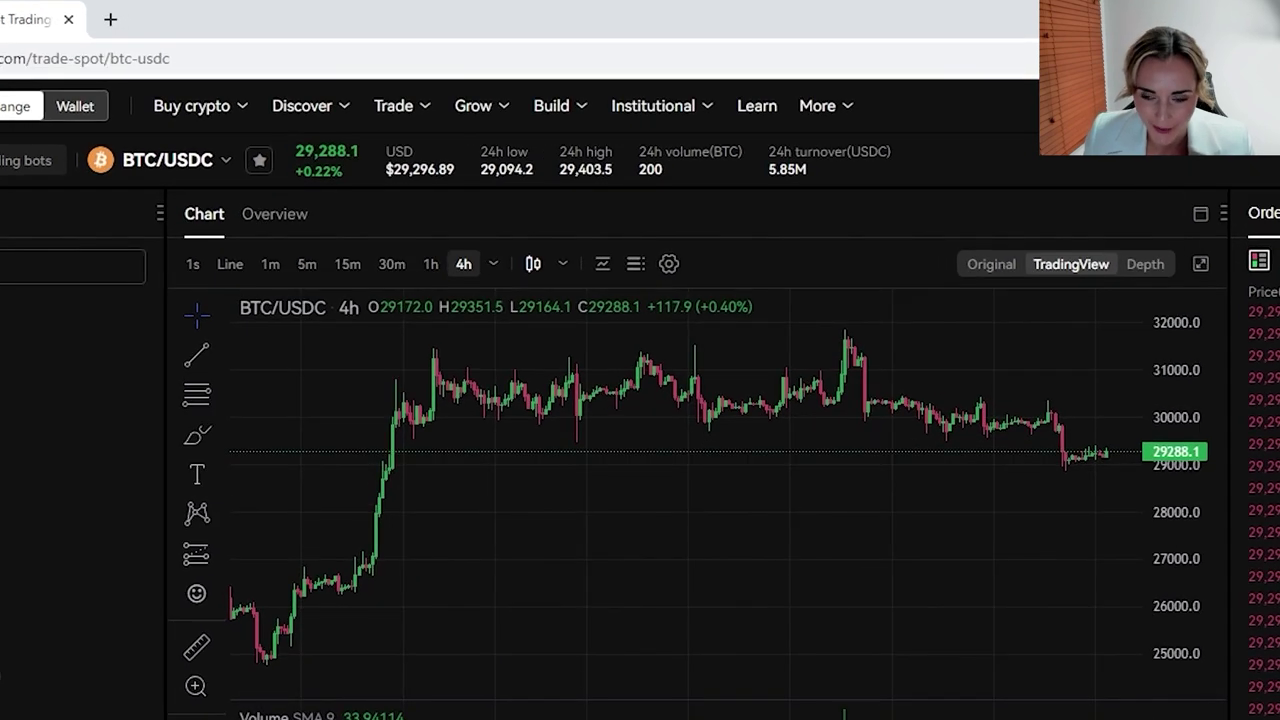
mouse_move(474, 106)
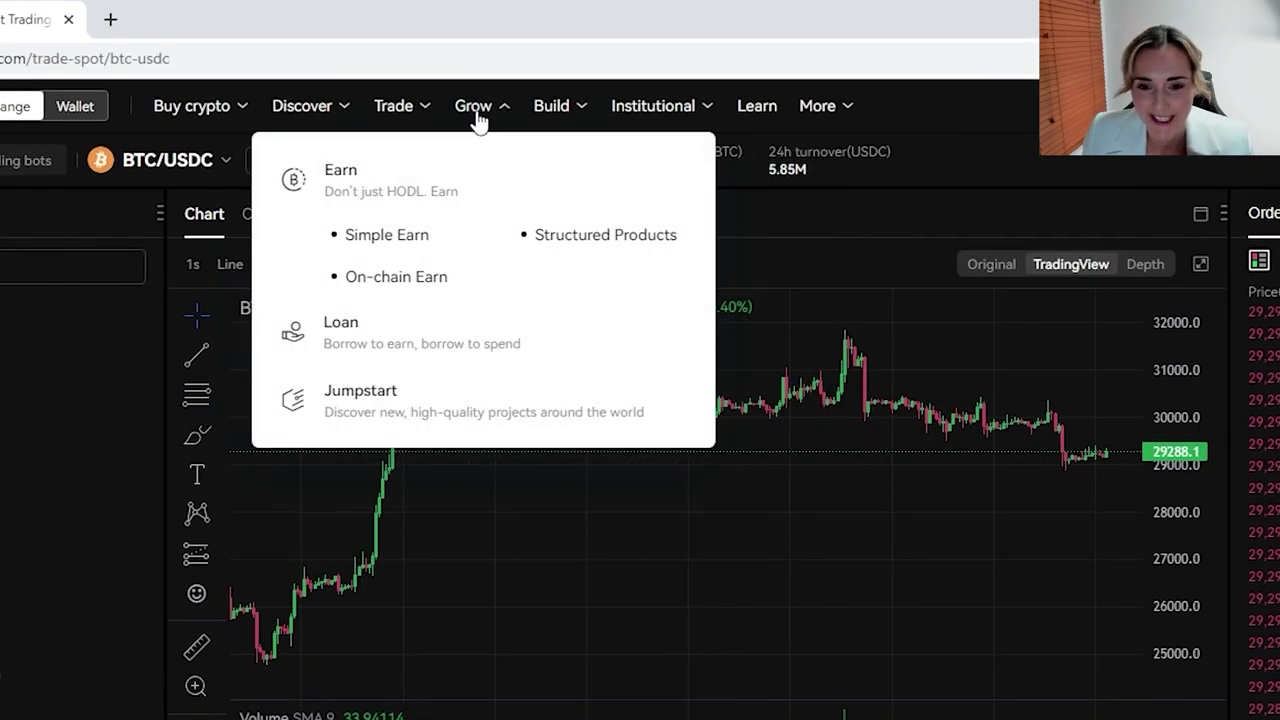
- Go to Simple Earn, expand the USDT product, and subscribe to its 2.00% flexible term
left_click(416, 250)
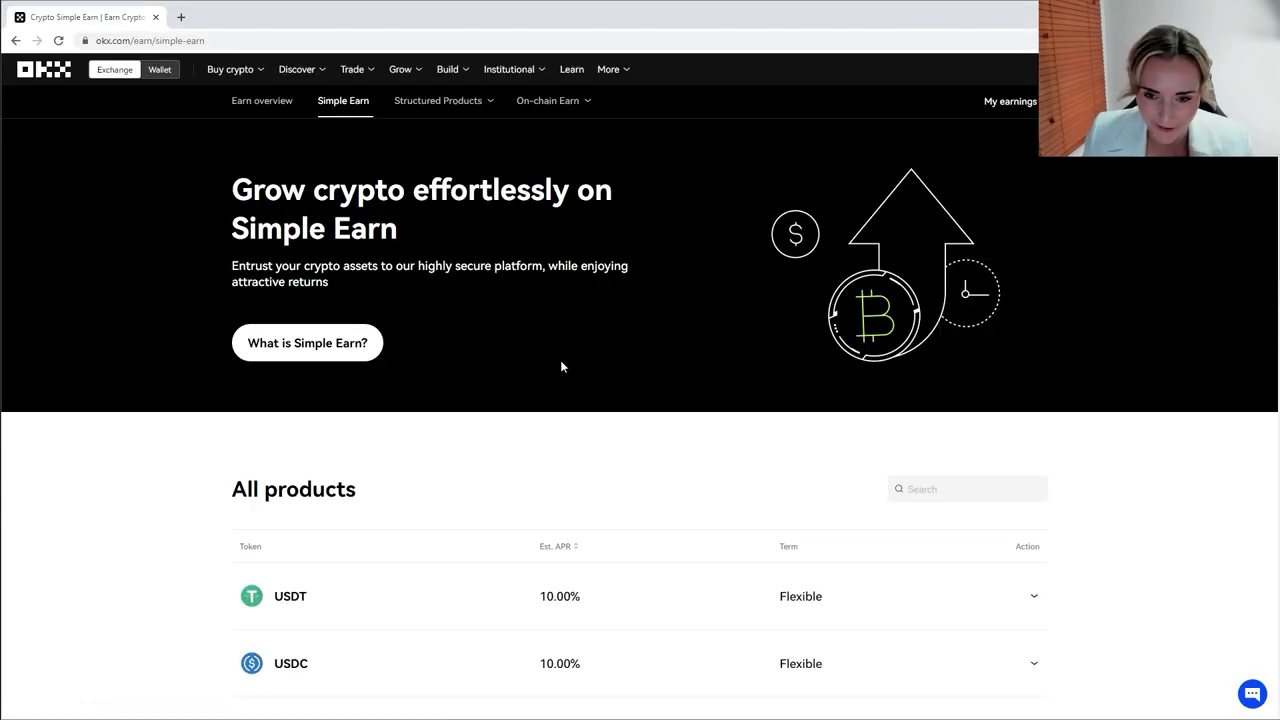
scroll(560, 363, "down", 3)
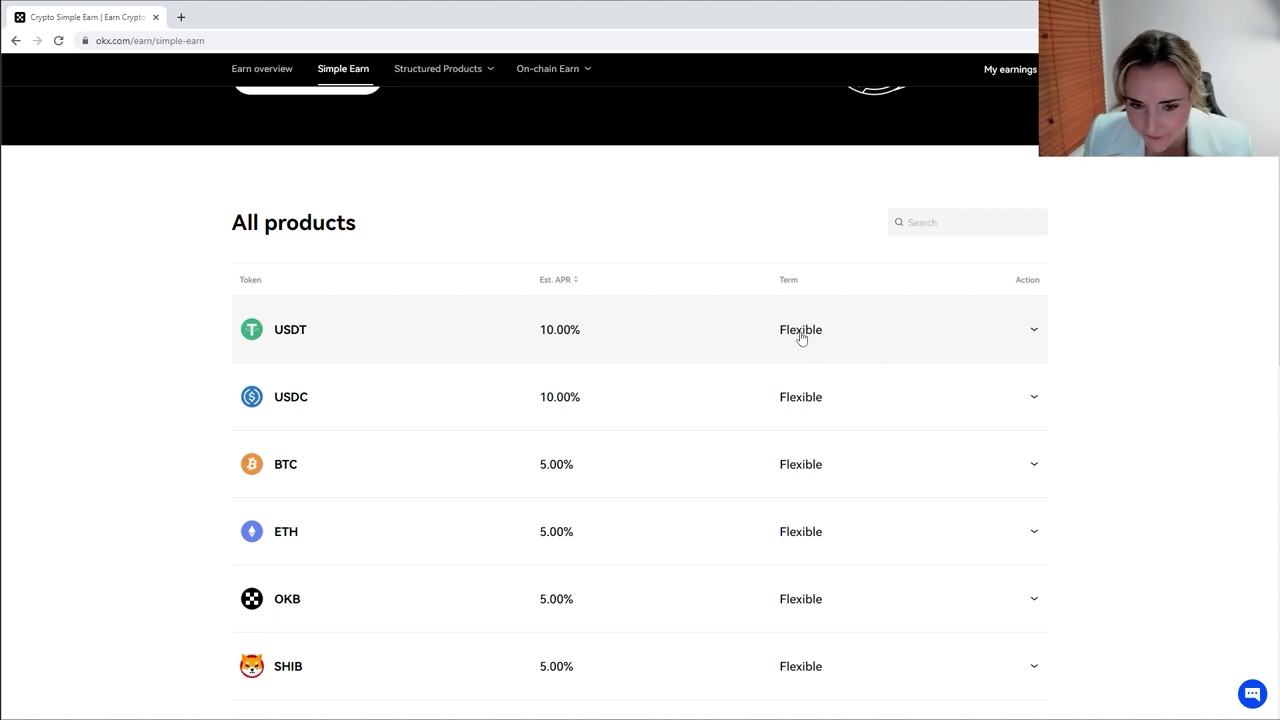
left_click(1013, 337)
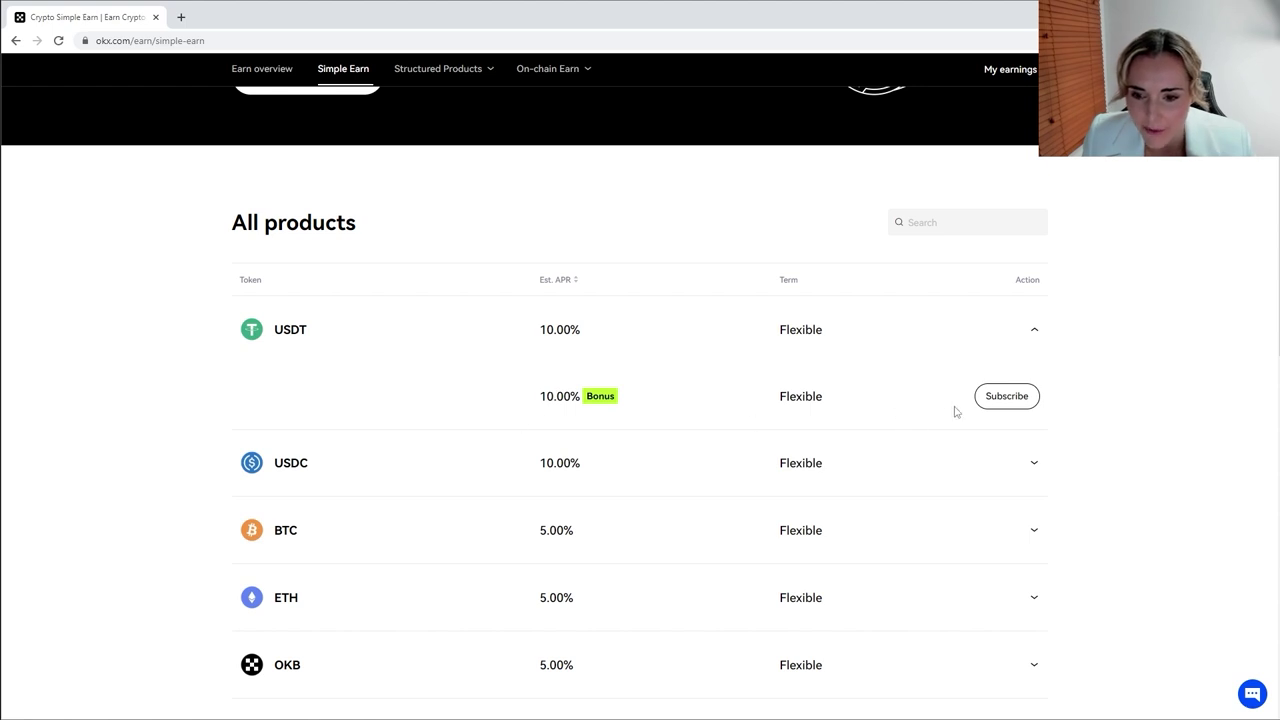
left_click(1004, 397)
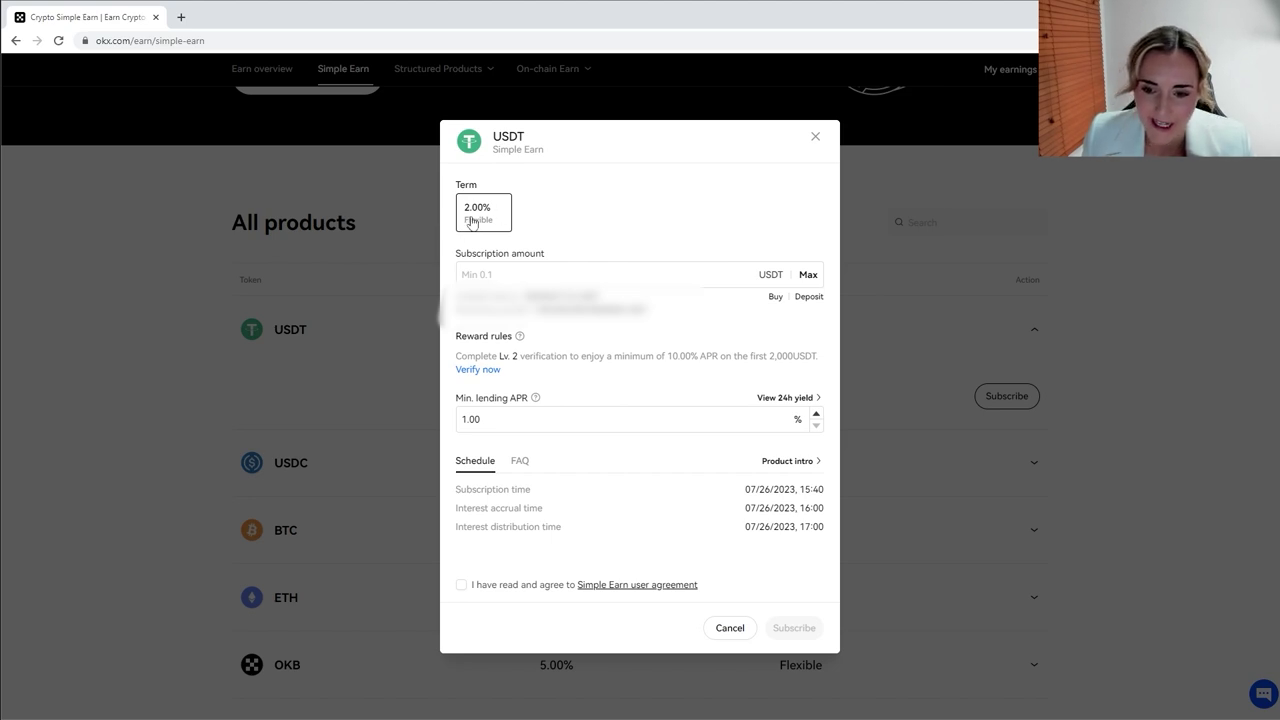
- Enter a 10 USDT subscription amount, leaving the minimum lending APR at 1.00
left_click(551, 274)
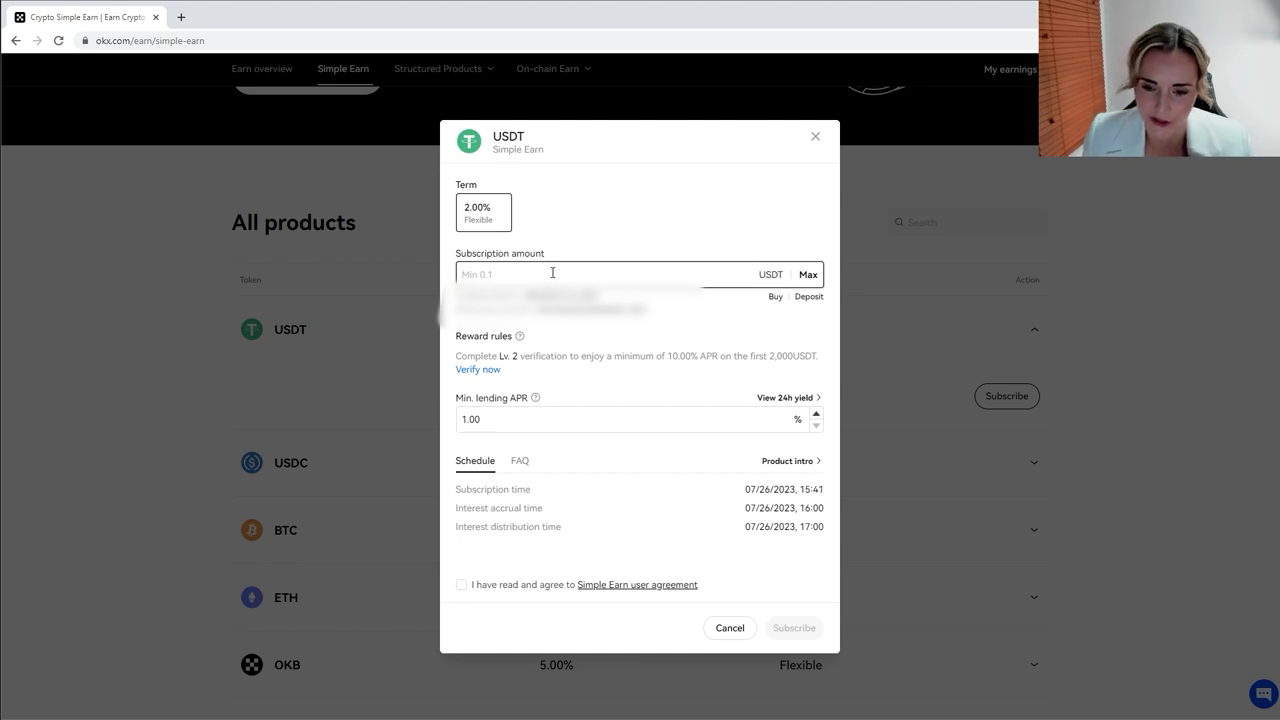
type("10")
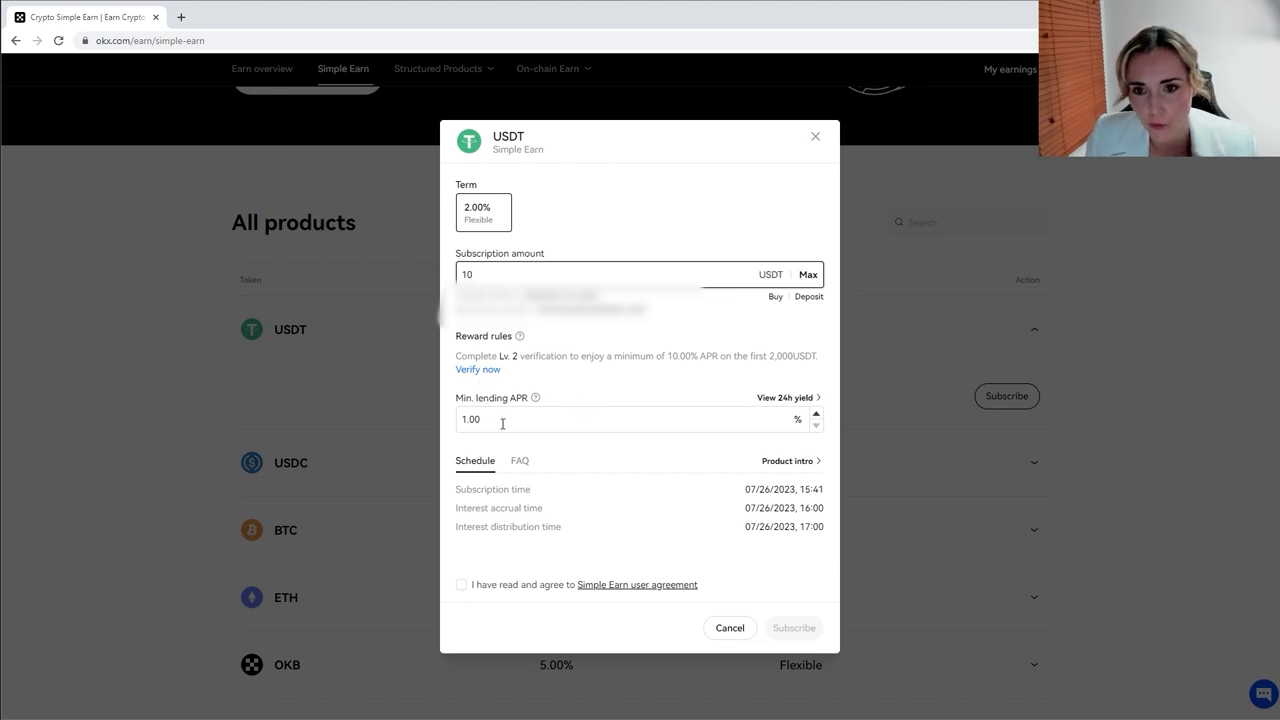
left_click(506, 410)
double_click(506, 410)
left_click(555, 401)
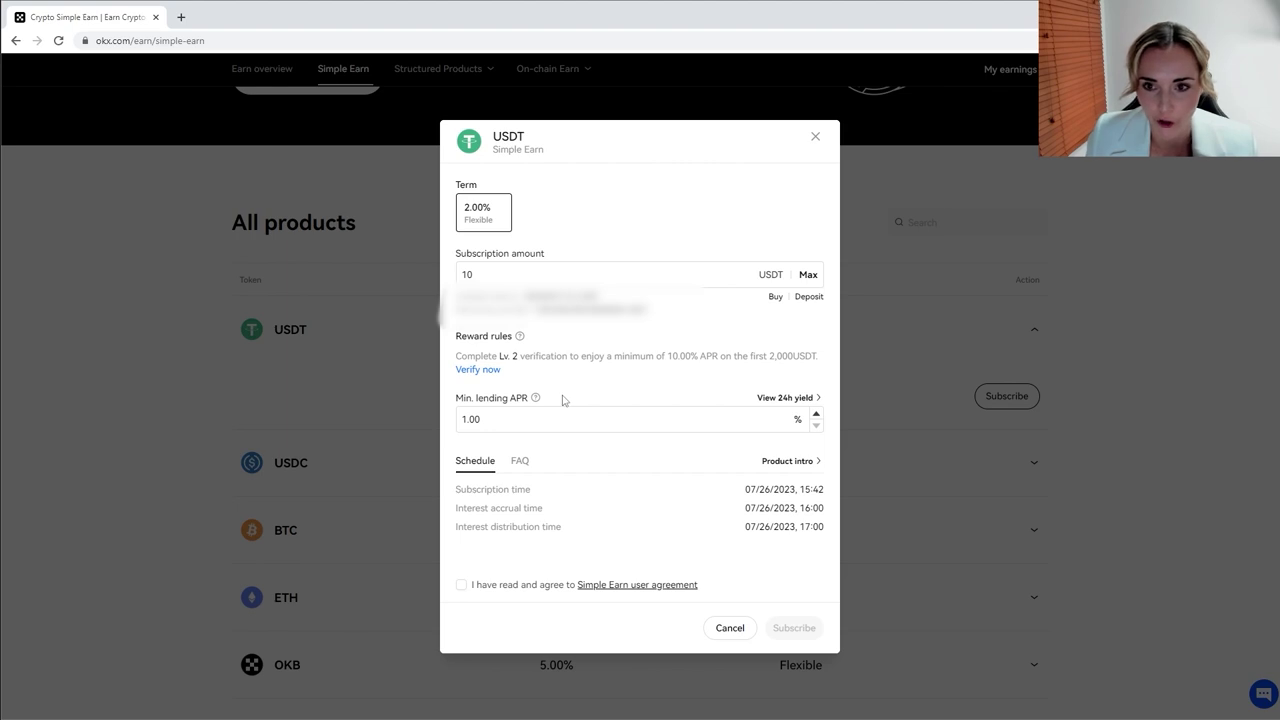
- Review the minimum lending APR rules and the FAQ, then accept the user agreement
left_click(536, 399)
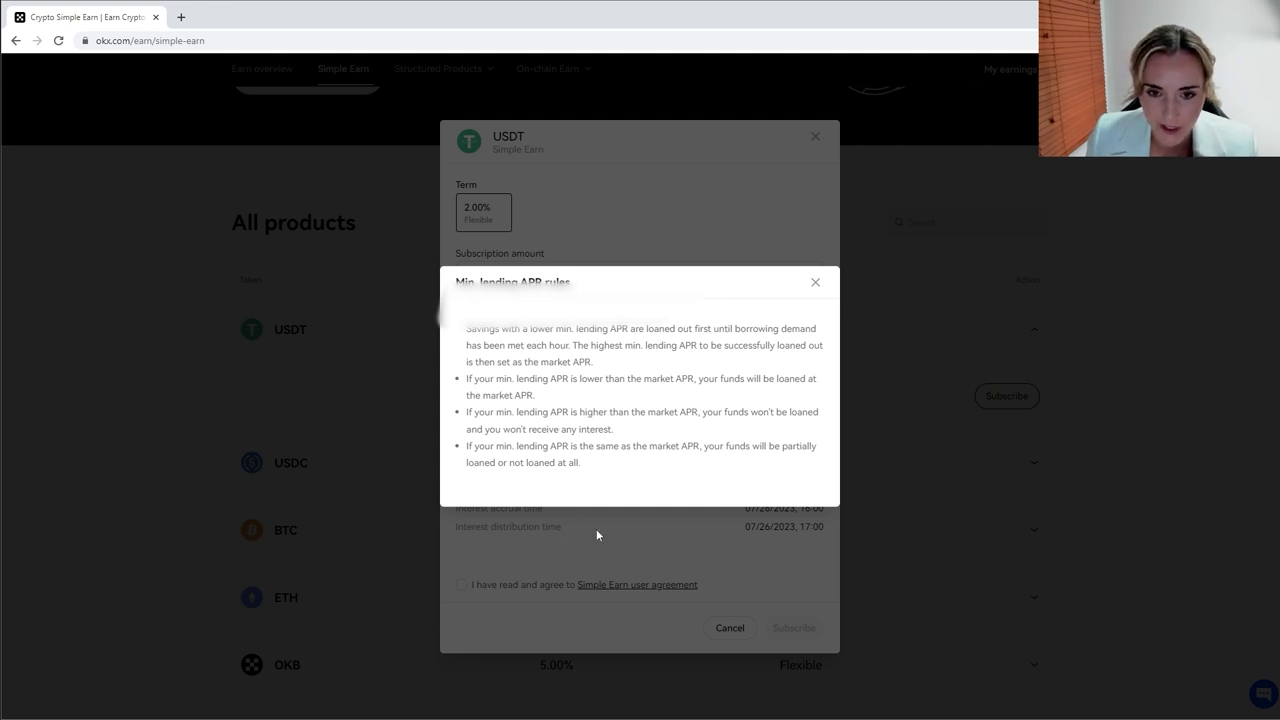
key("Escape")
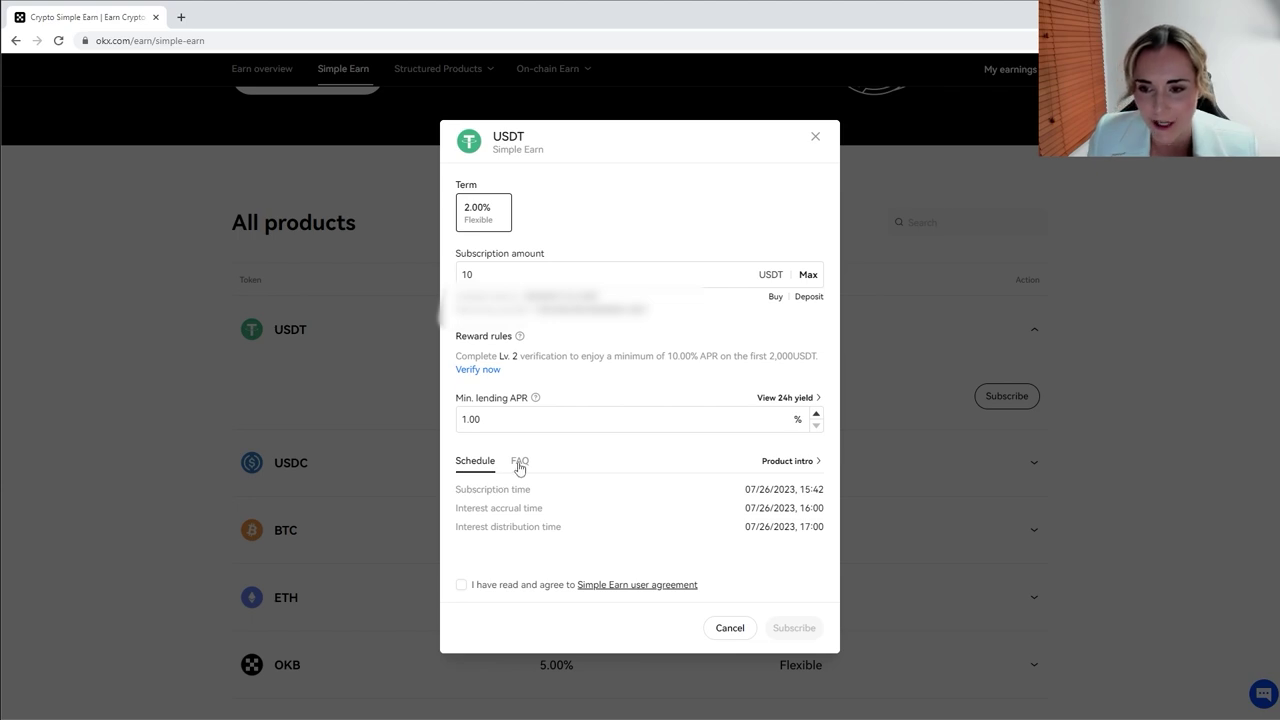
left_click(519, 462)
scroll(578, 492, "down", 1)
scroll(581, 497, "up", 1)
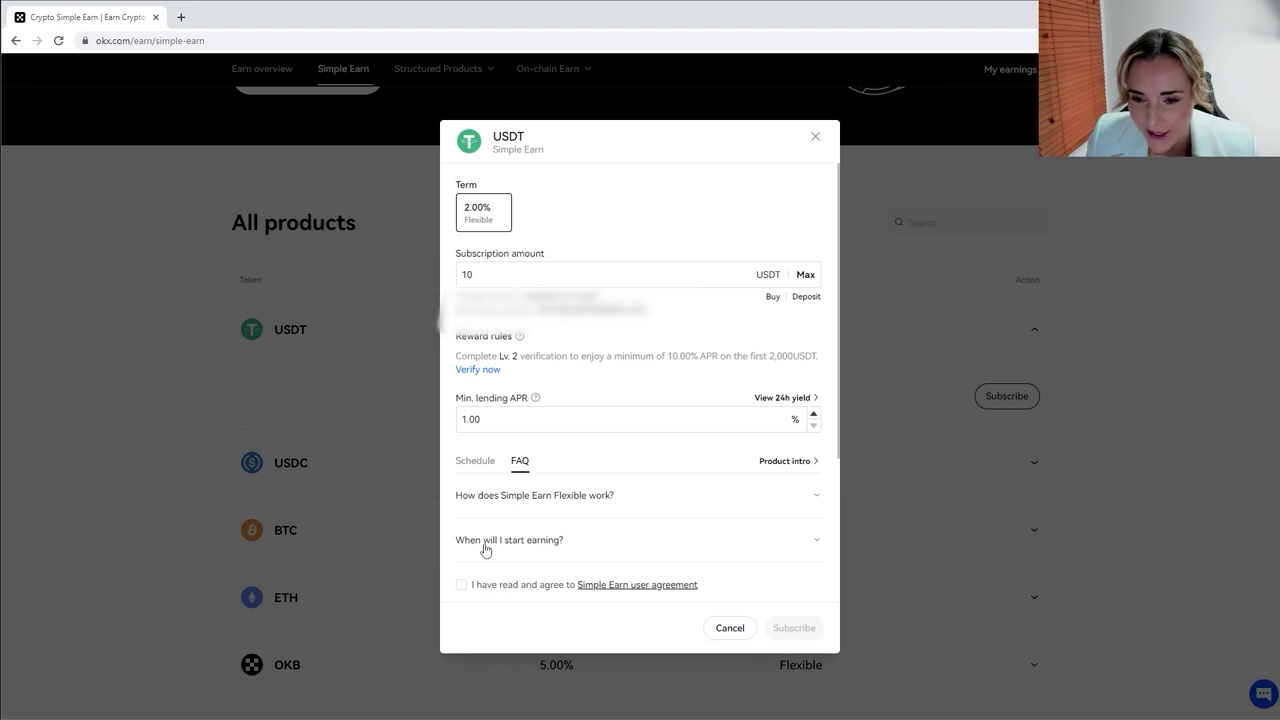
scroll(491, 540, "down", 2)
scroll(492, 538, "up", 2)
left_click(461, 585)
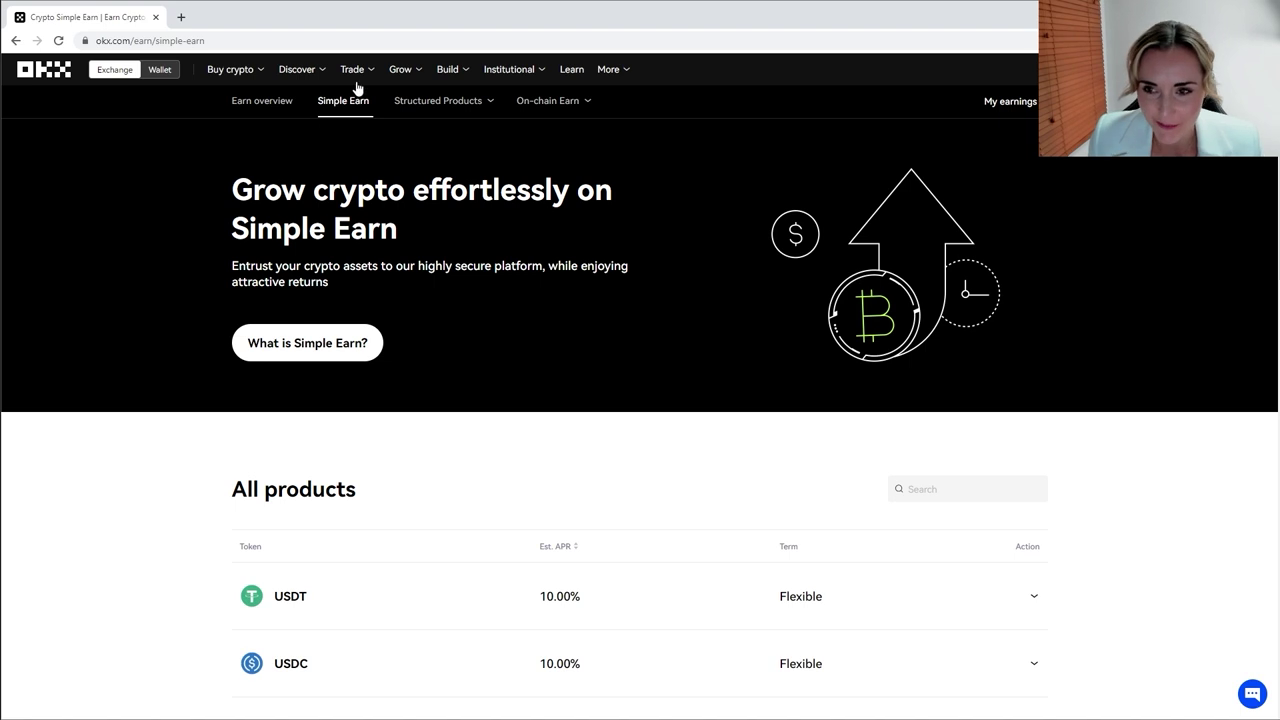
mouse_move(356, 69)
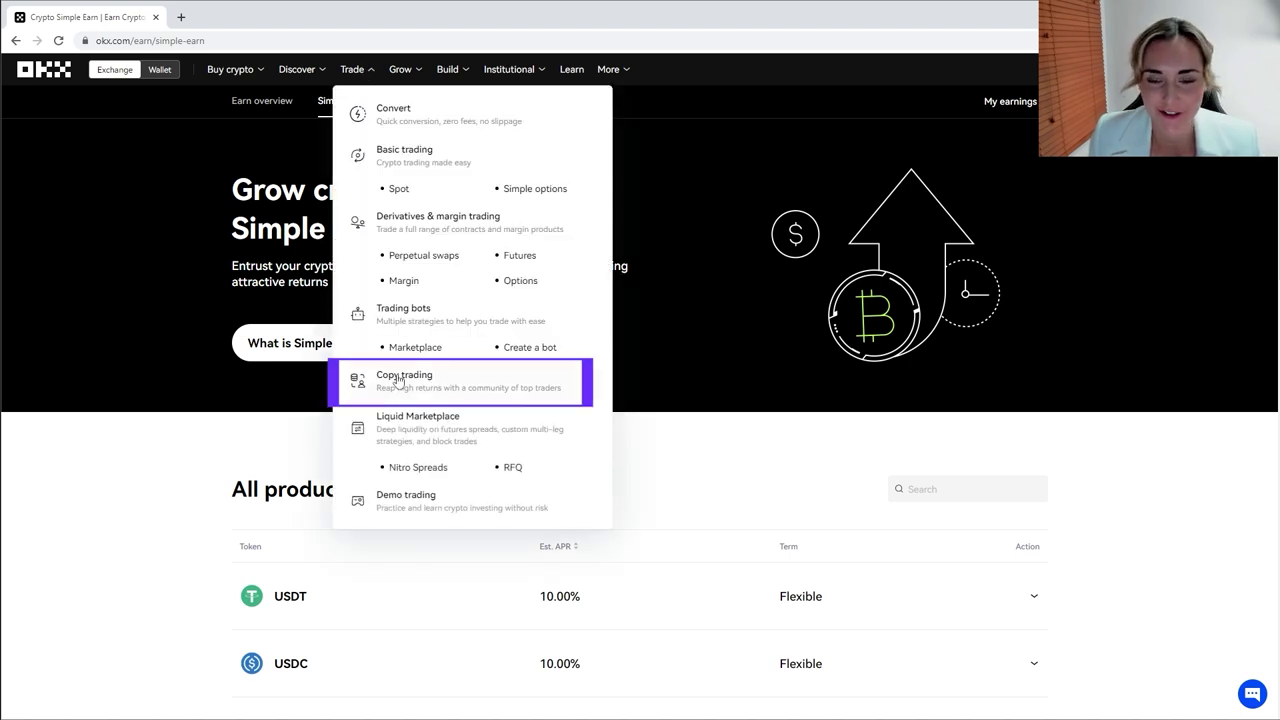
- Open Copy trading and view the 83.33% win-rate steady trader's profile (+153.16% PnL)
left_click(399, 385)
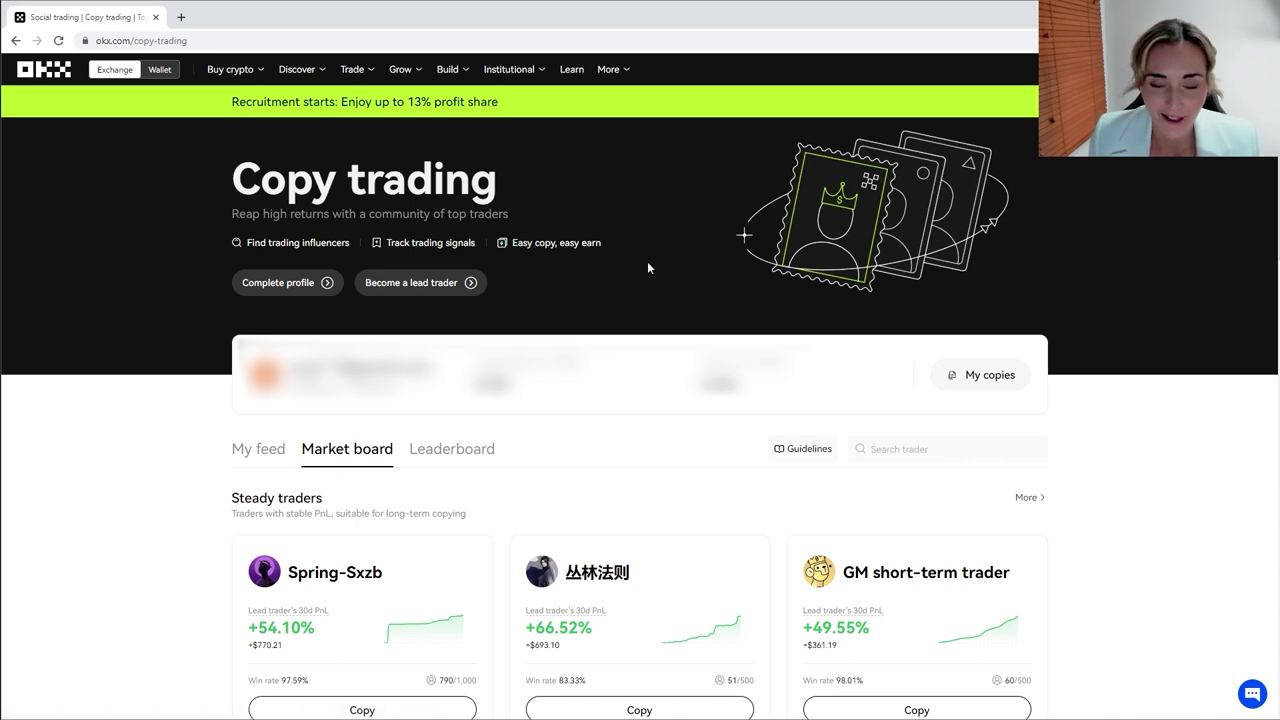
scroll(648, 268, "down", 1)
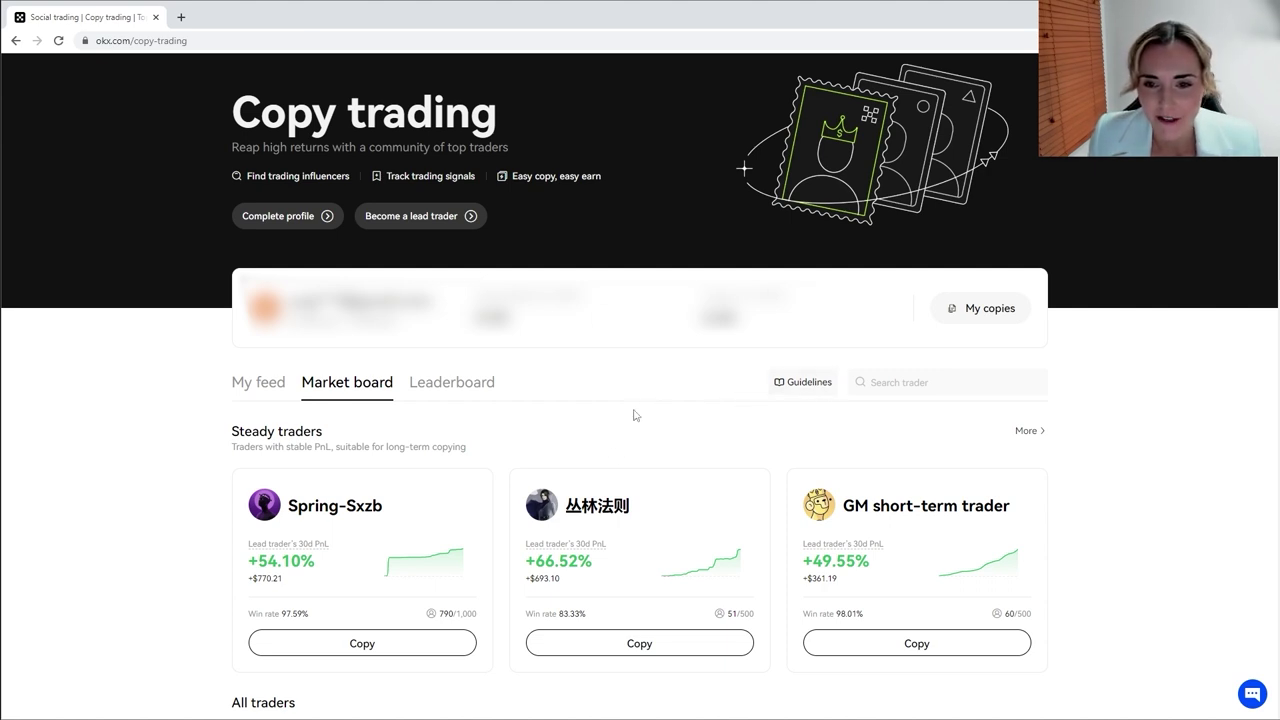
left_click(669, 501)
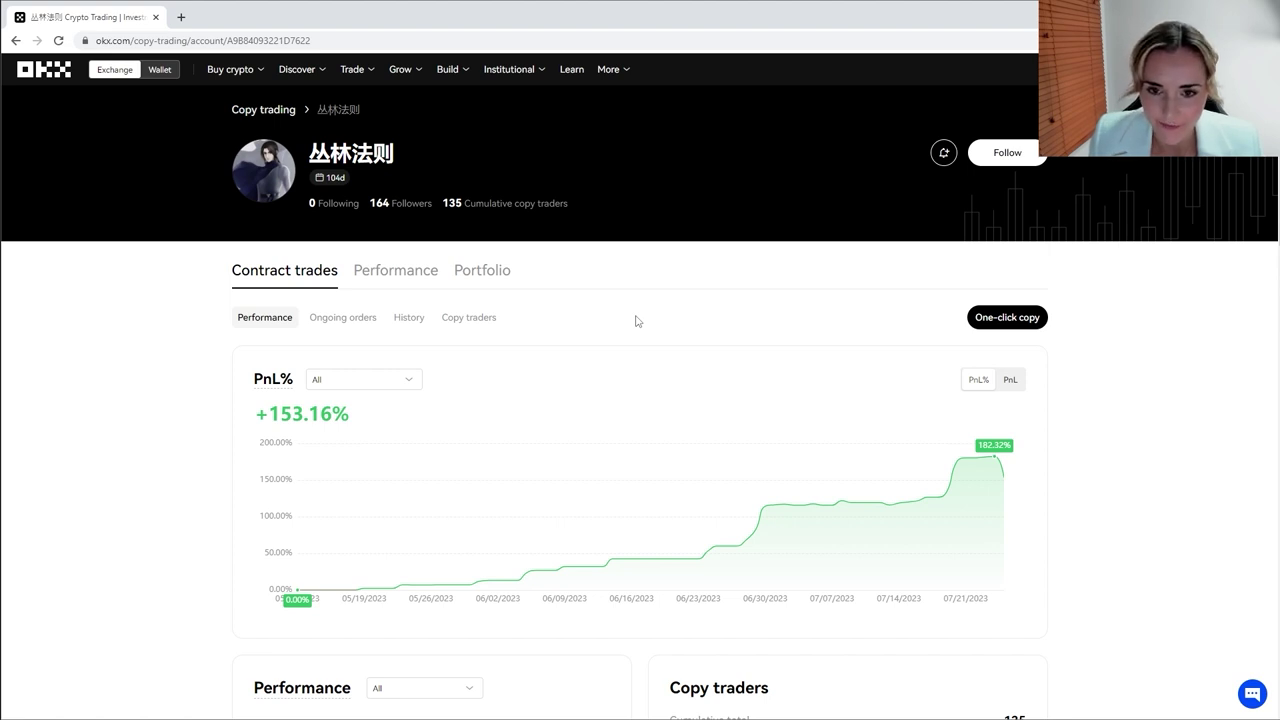
scroll(640, 315, "down", 2)
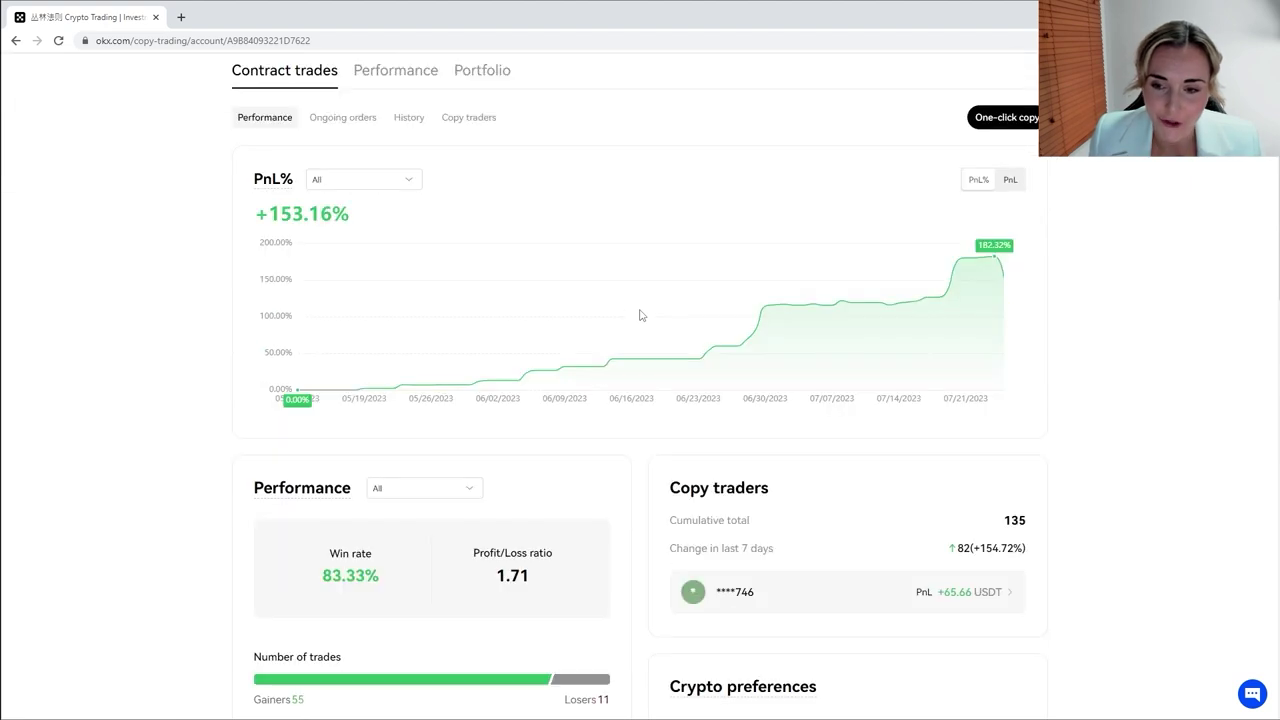
scroll(619, 295, "down", 1)
scroll(619, 295, "down", 1)
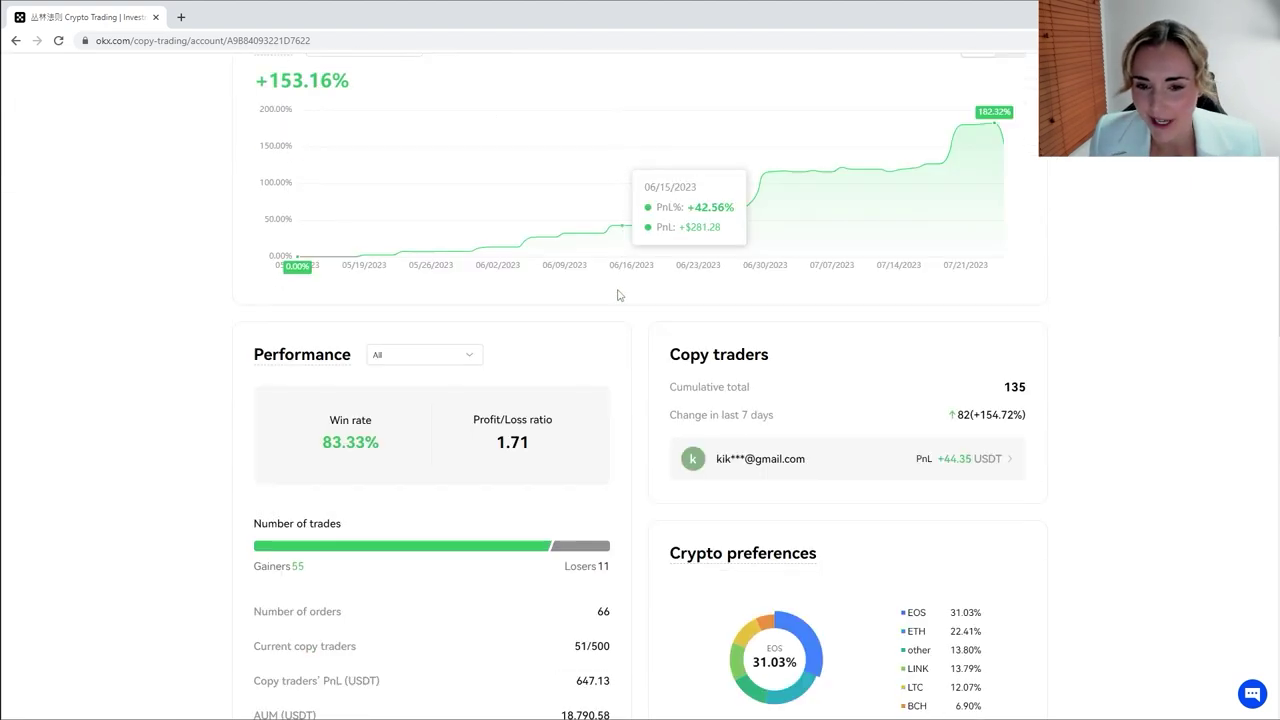
scroll(619, 295, "down", 1)
scroll(619, 295, "down", 1)
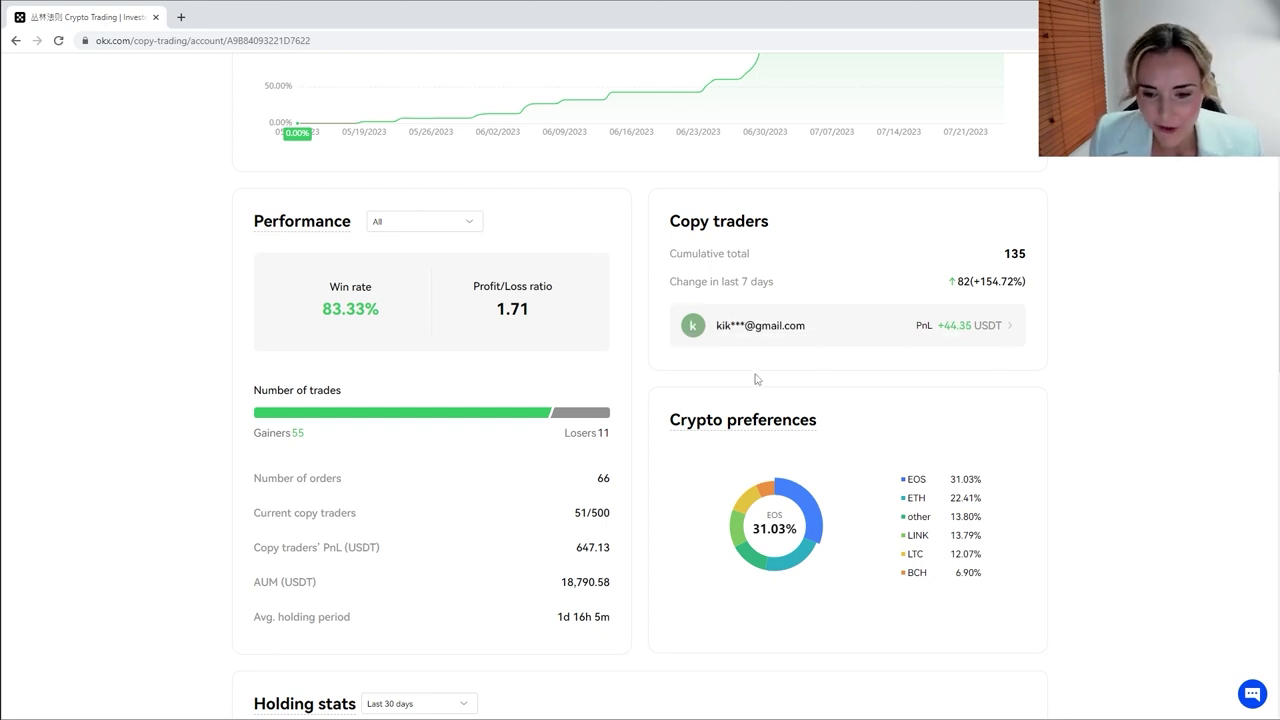
scroll(721, 388, "down", 1)
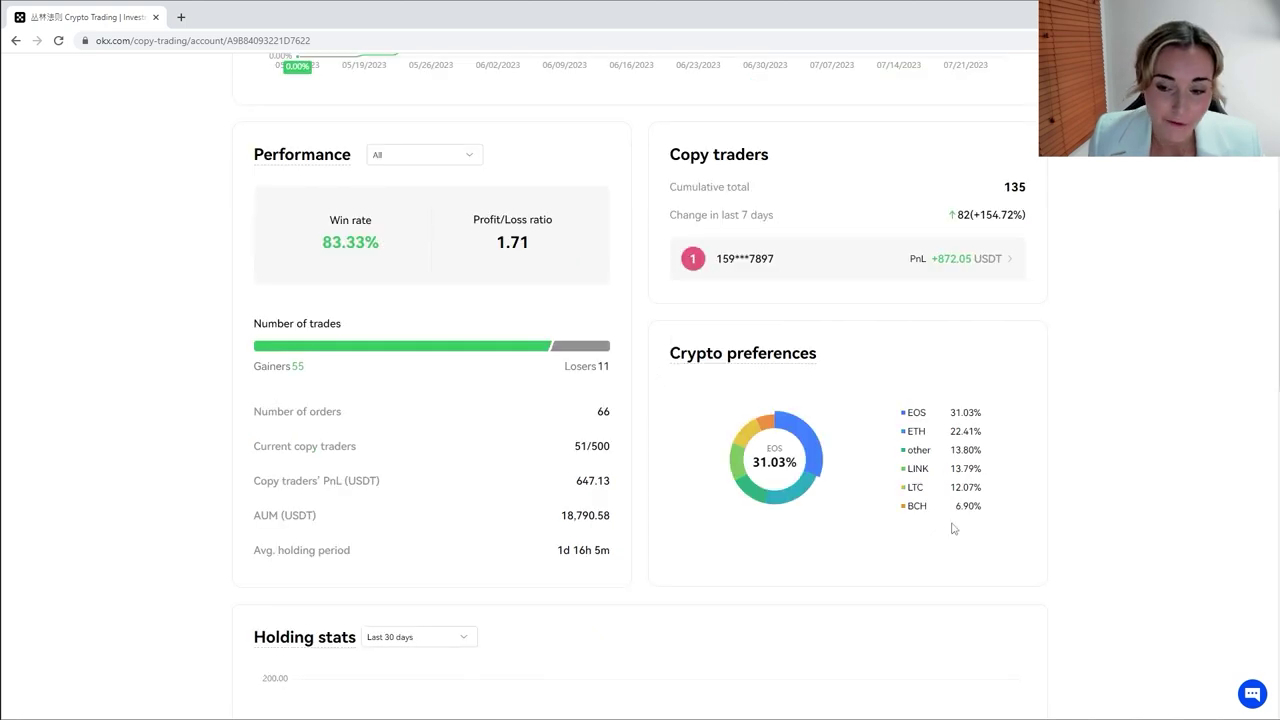
scroll(1020, 517, "down", 1)
scroll(1020, 514, "down", 1)
scroll(1012, 510, "down", 3)
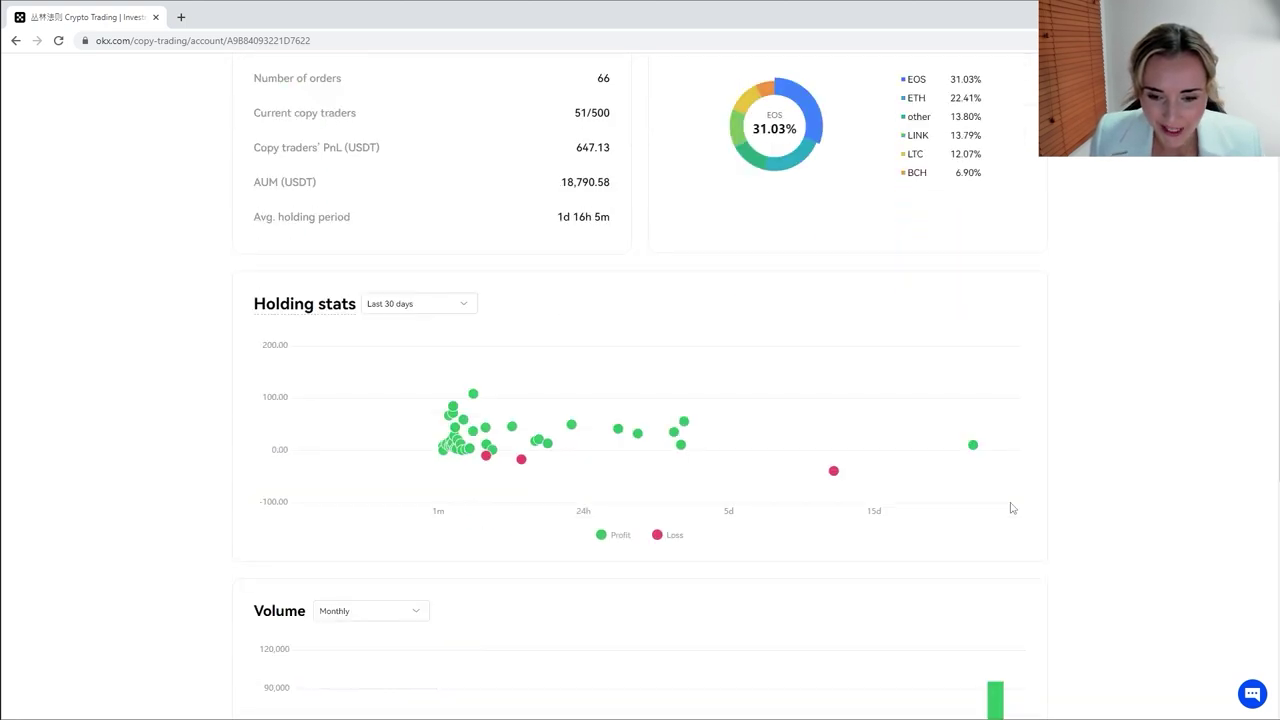
scroll(1012, 508, "down", 3)
scroll(1010, 508, "down", 2)
scroll(1010, 508, "up", 1)
scroll(1012, 509, "up", 1)
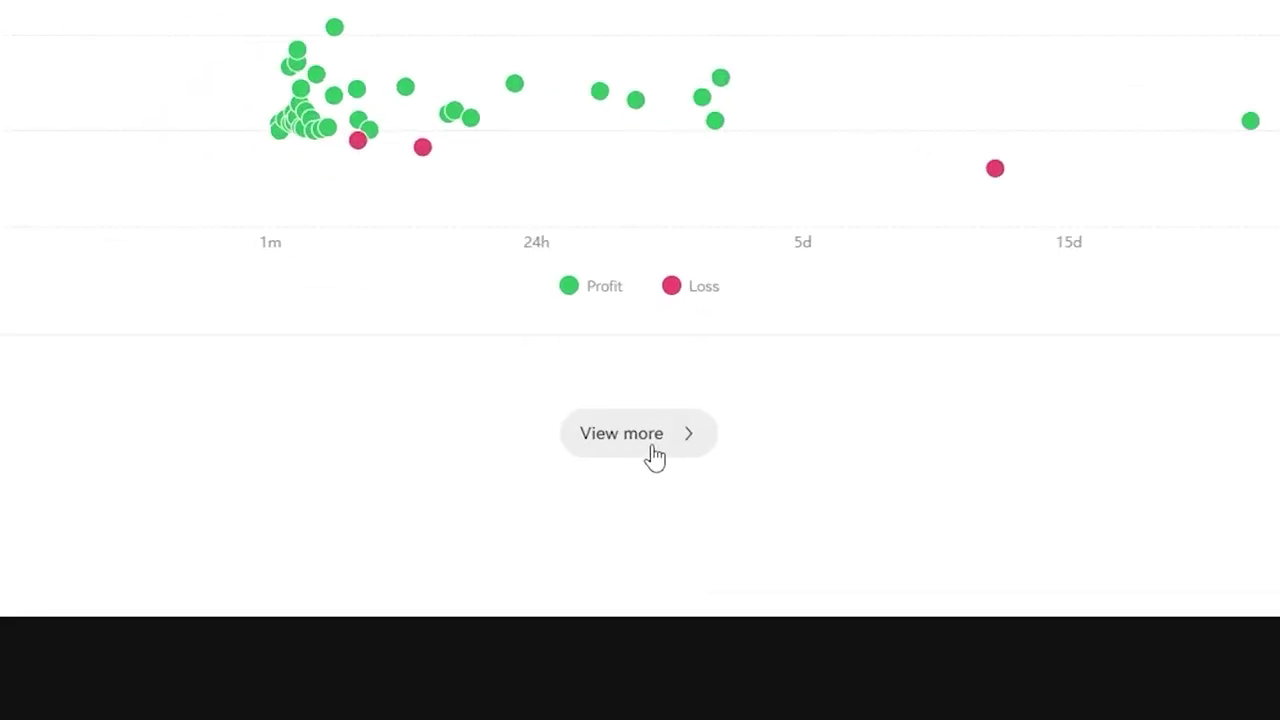
left_click(652, 452)
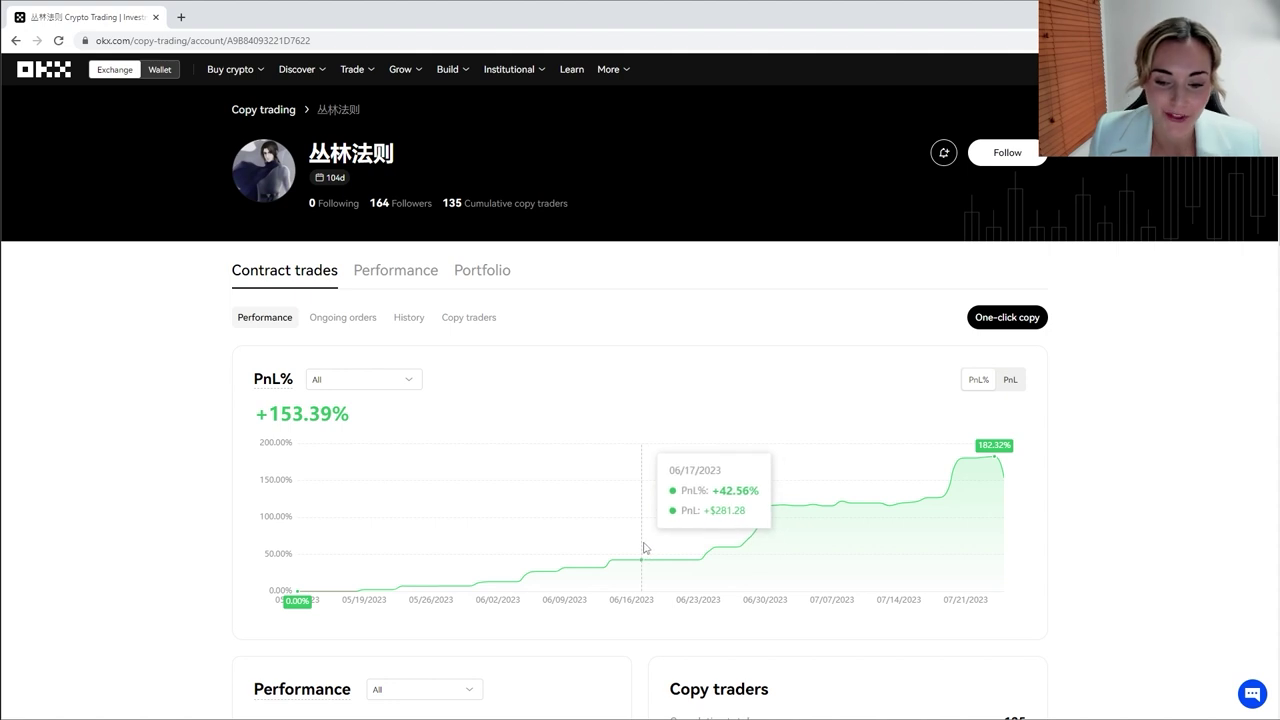
scroll(1100, 543, "down", 1)
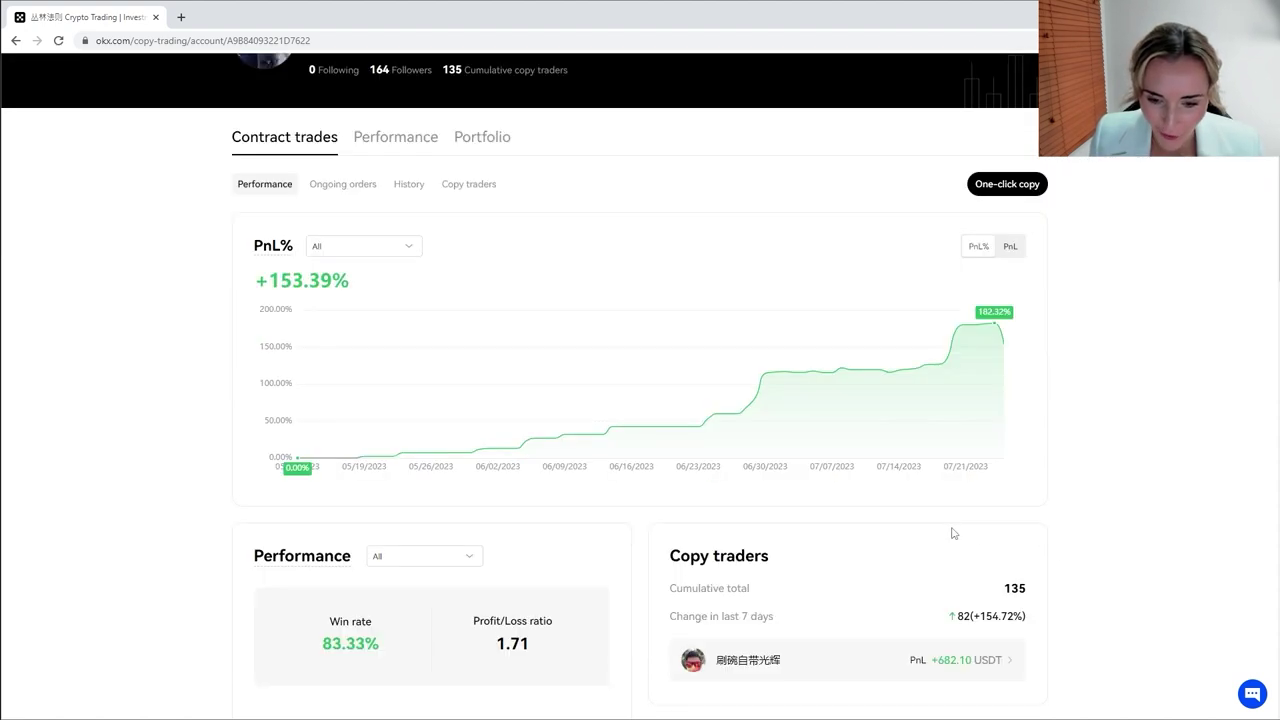
scroll(952, 533, "down", 1)
scroll(952, 533, "up", 2)
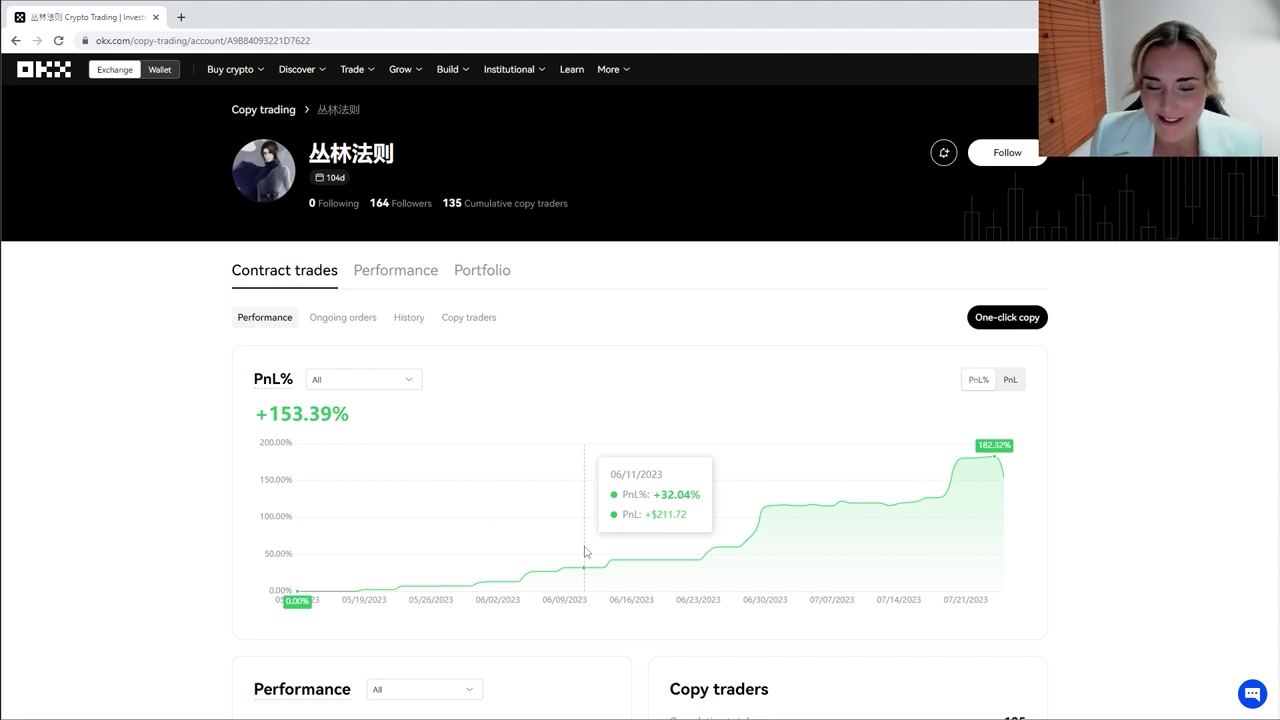
- Start a one-click copy, postpone it with Later, and briefly check My copies
left_click(1006, 319)
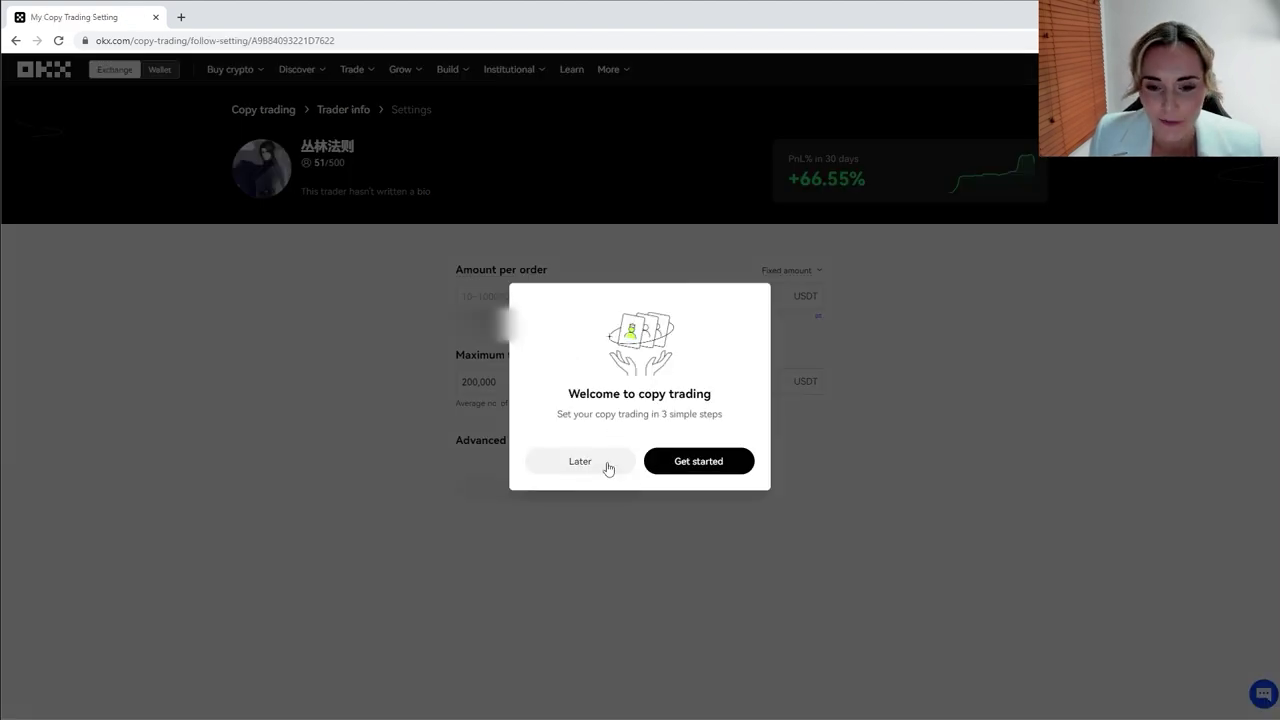
left_click(580, 461)
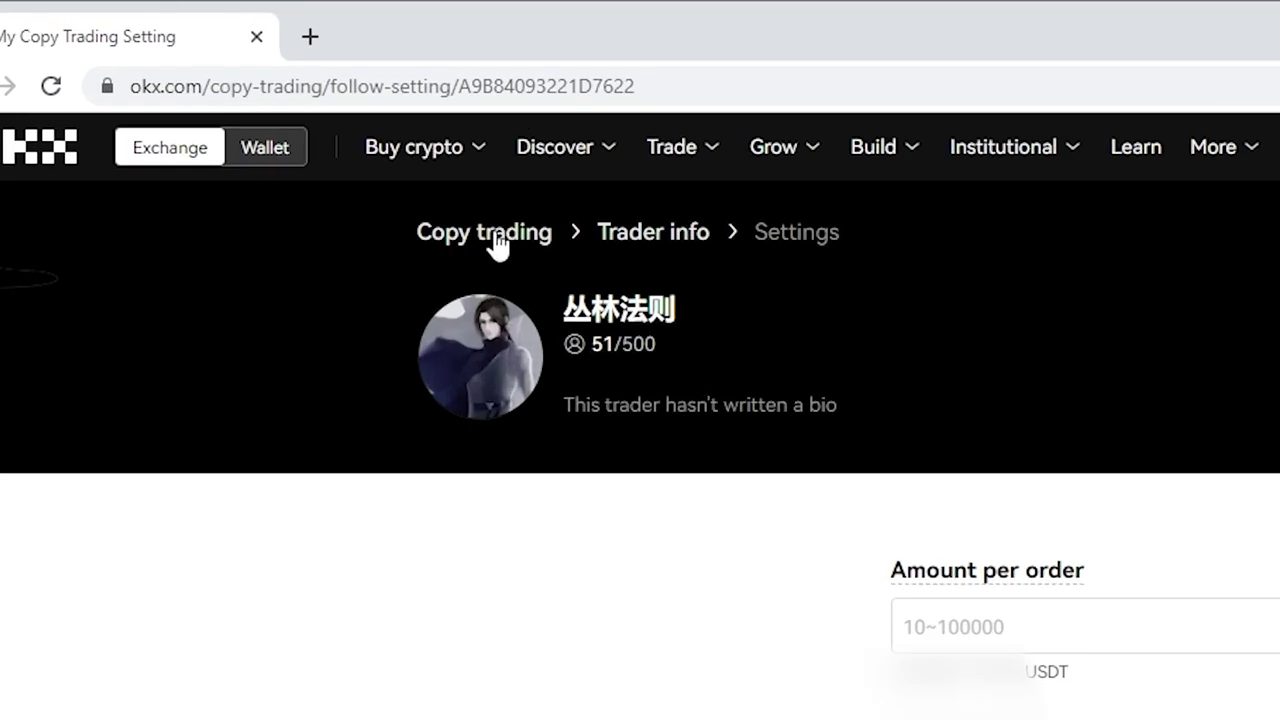
left_click(495, 245)
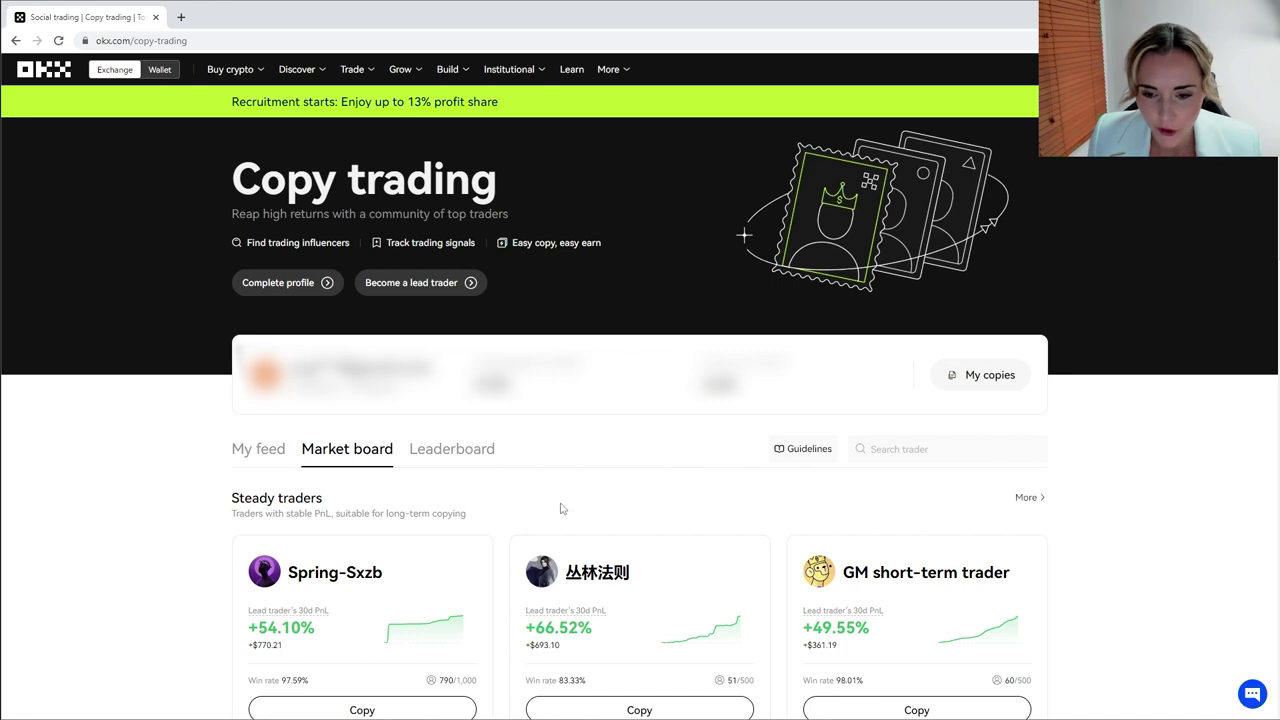
scroll(780, 540, "down", 1)
left_click(969, 310)
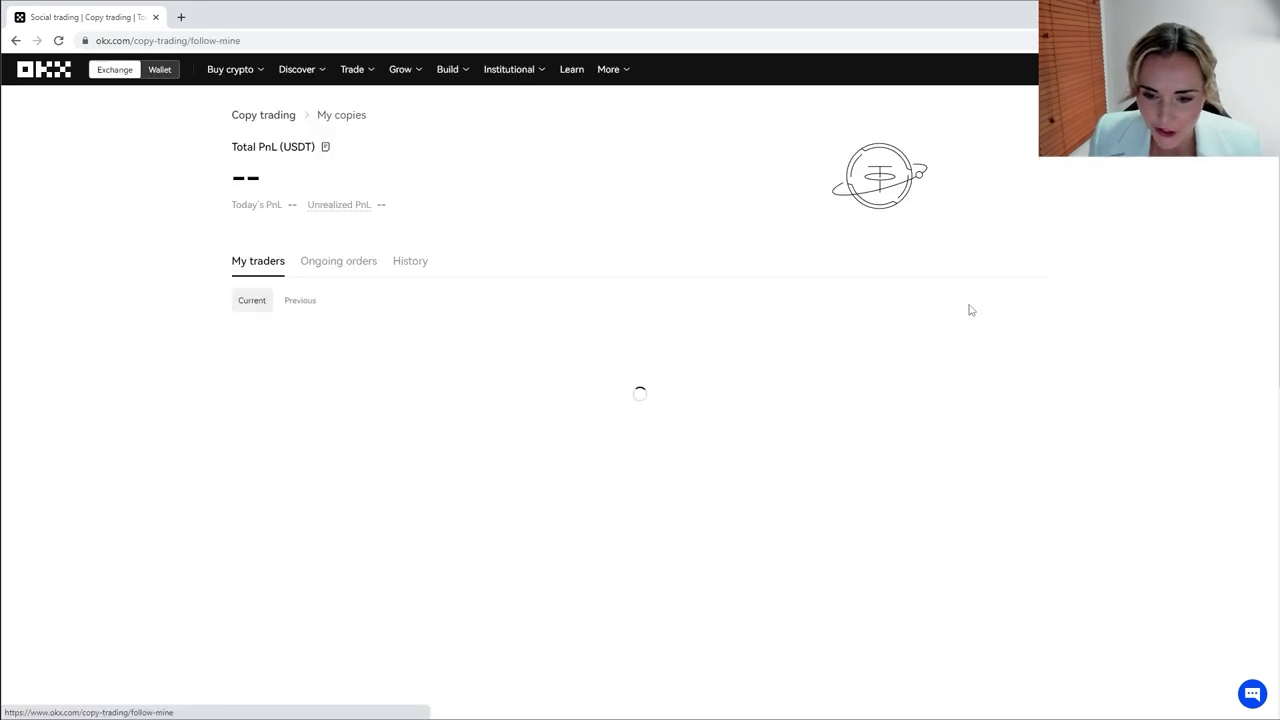
key("alt+Left")
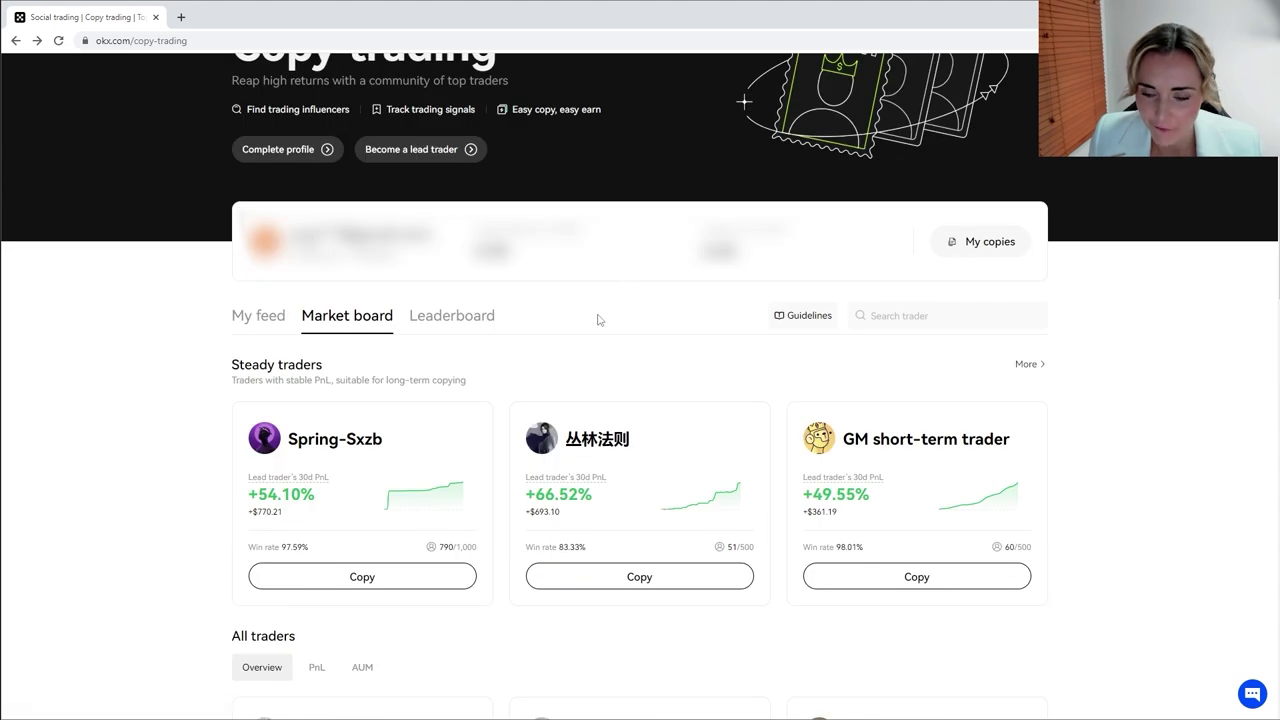
- Show the Copy trading Leaderboard of master traders and top influencers
scroll(909, 357, "down", 1)
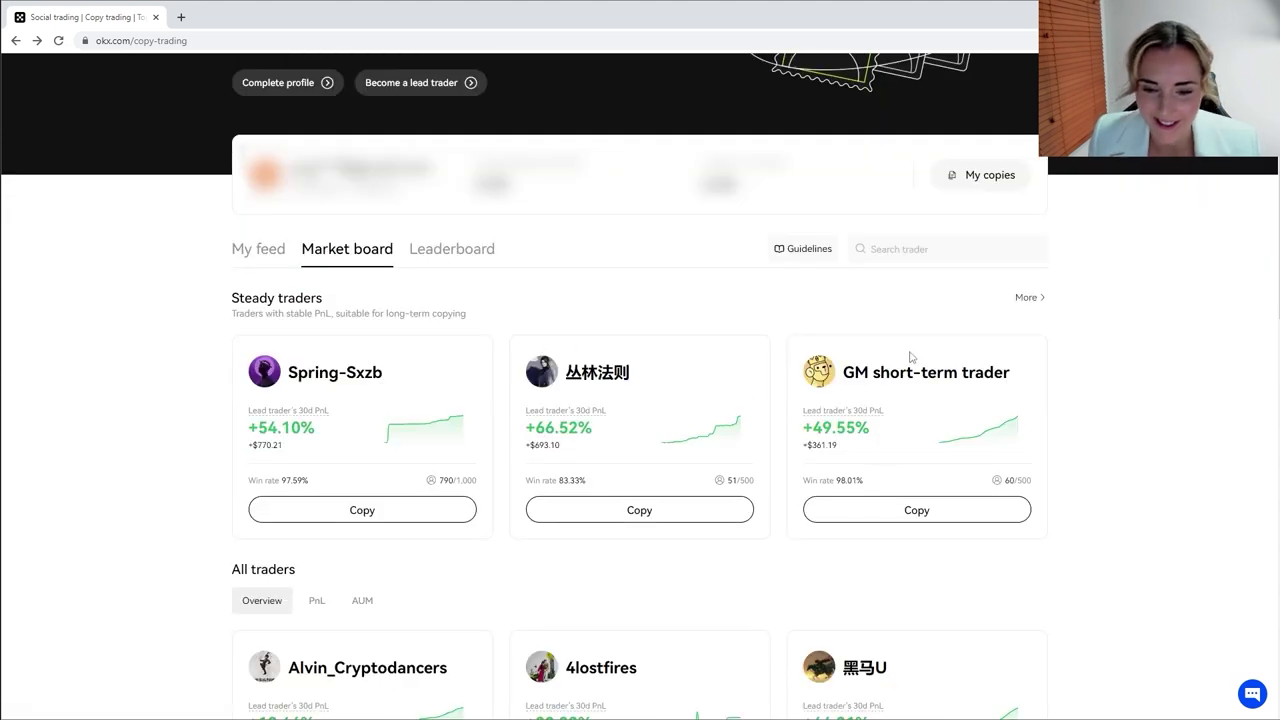
scroll(817, 349, "down", 1)
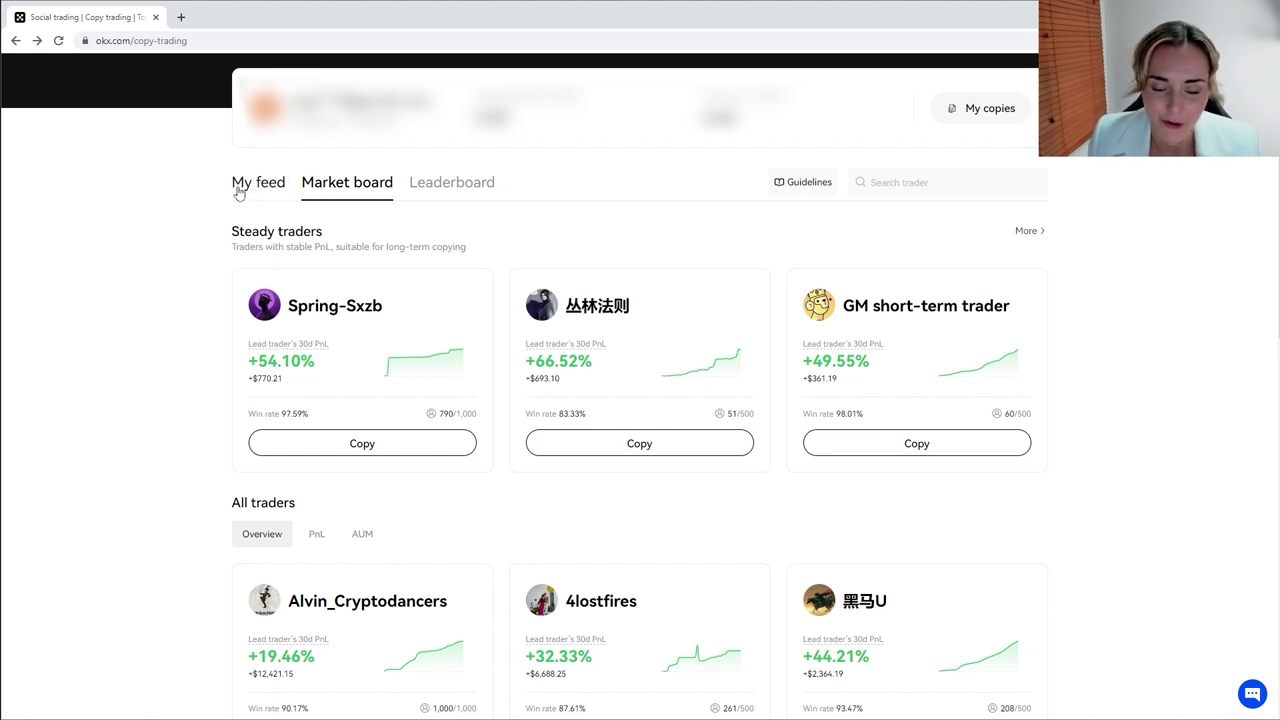
left_click(410, 190)
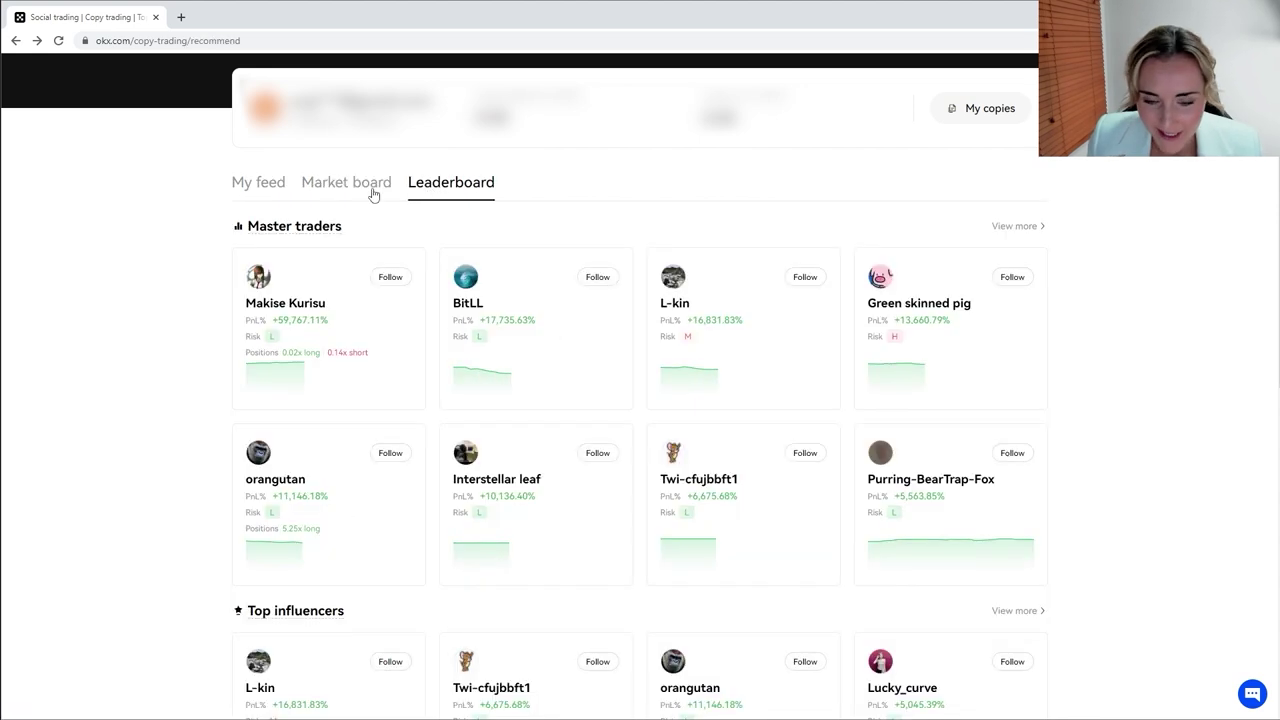
scroll(503, 210, "up", 3)
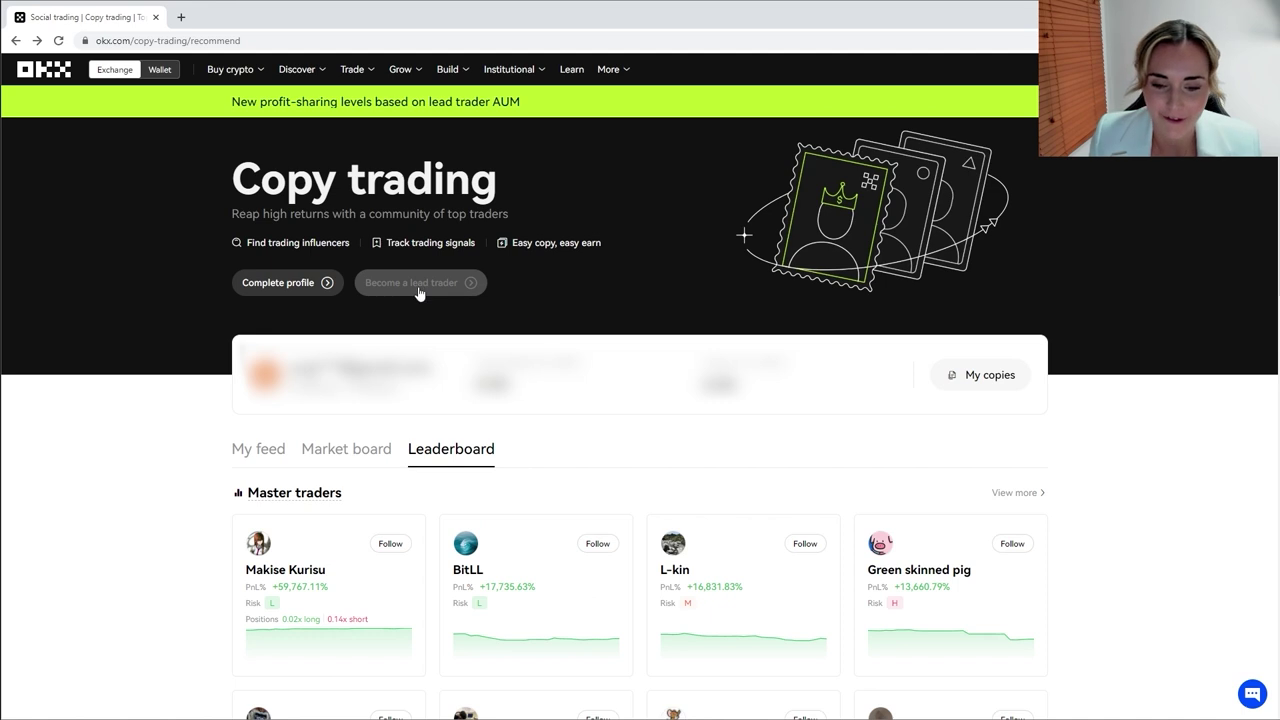
left_click(440, 288)
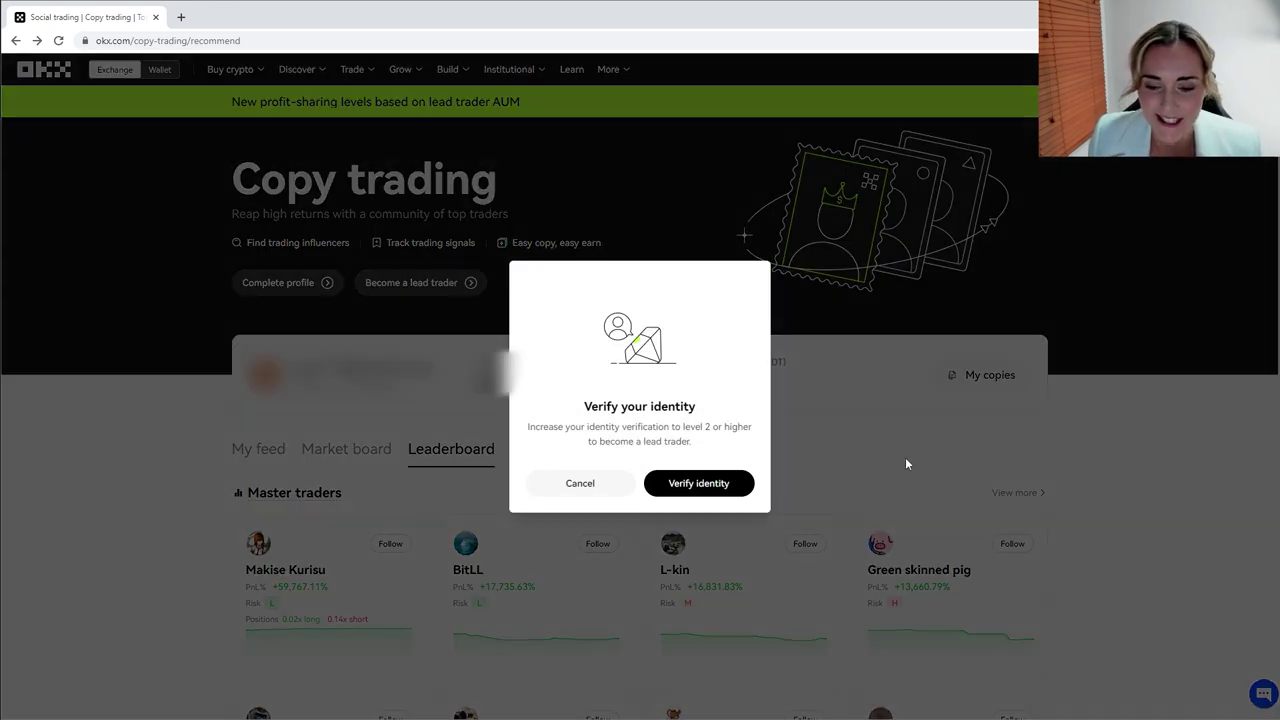
left_click(592, 482)
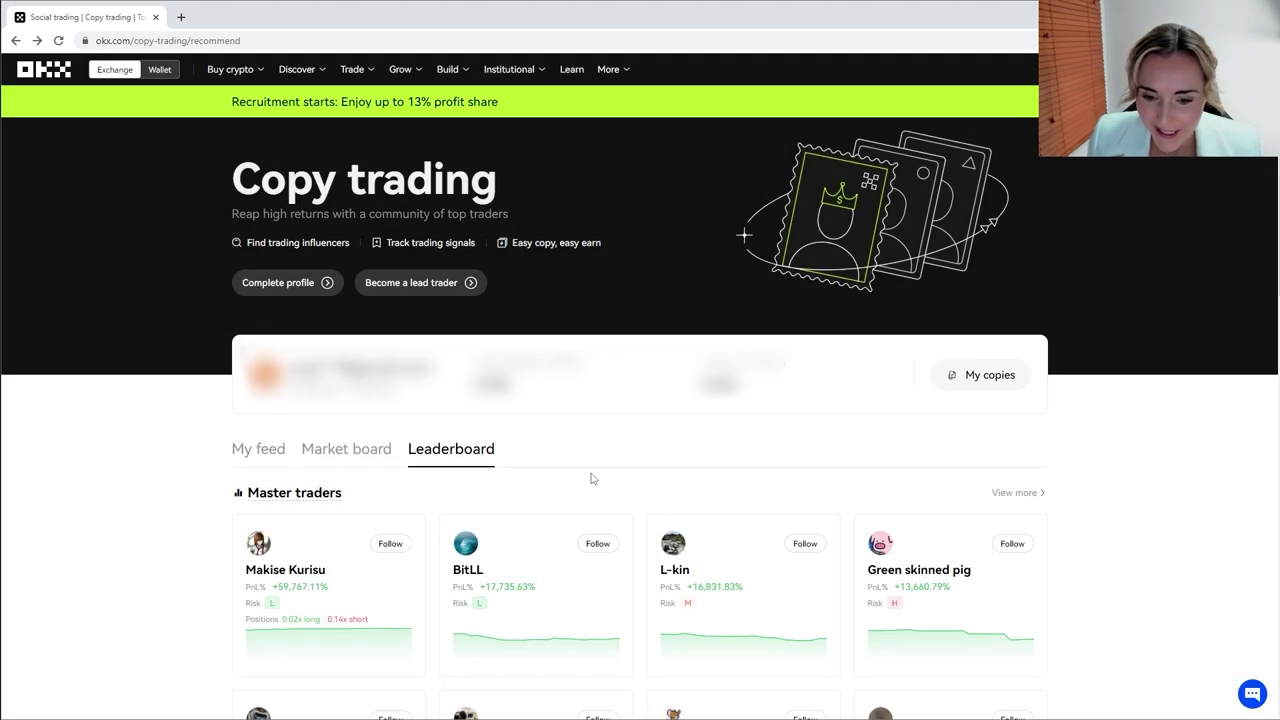